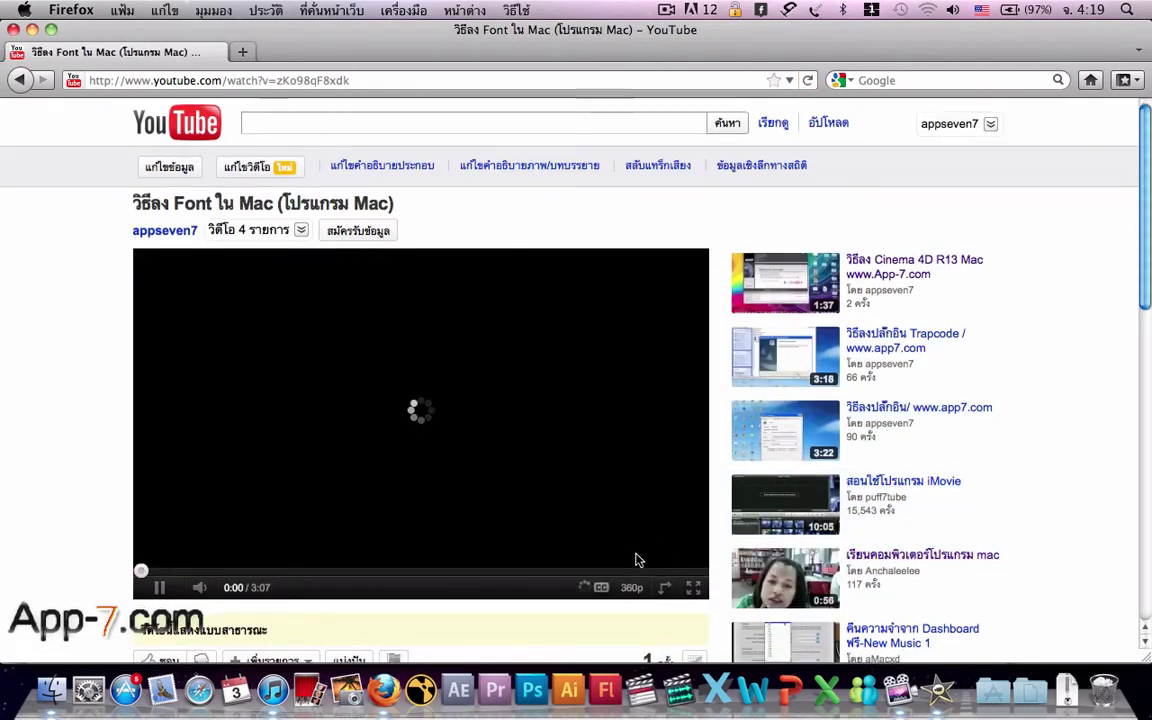
Play the YouTube video about installing fonts on a Mac in full screen, pause it near the beginning and set the quality to 720p
{"action": "scroll", "coordinate": [640, 555], "scroll_direction": "down", "scroll_amount": 3}
{"action": "left_click", "coordinate": [693, 486]}
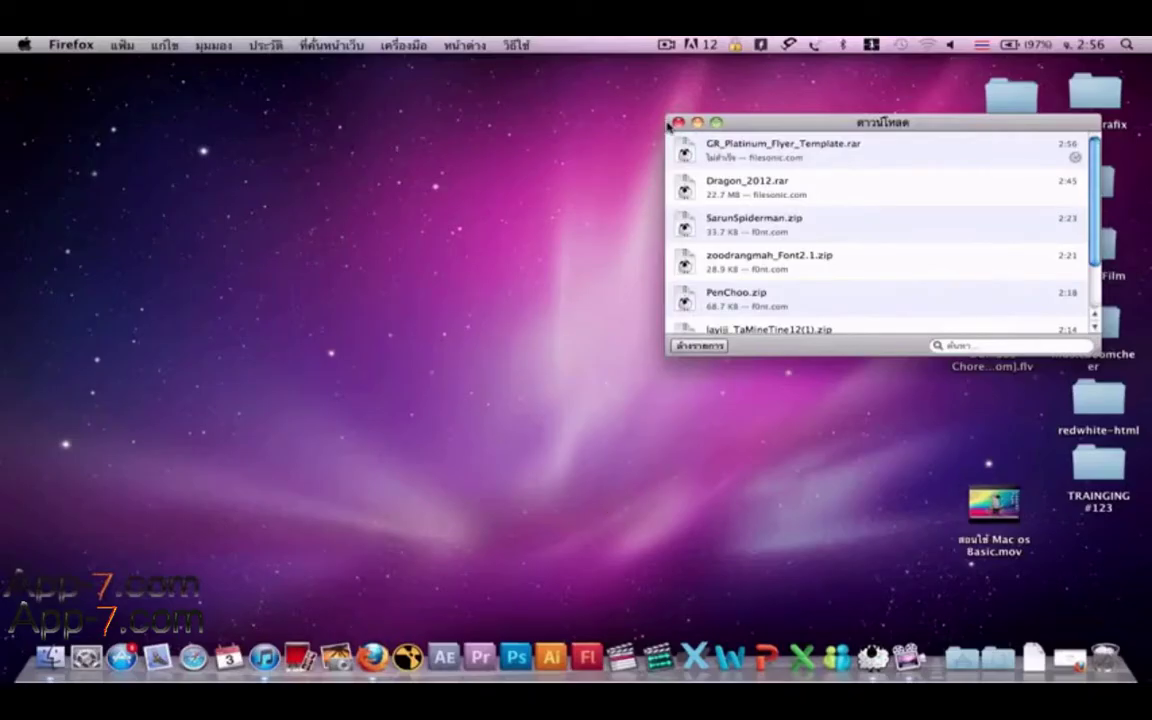
{"action": "left_click", "coordinate": [398, 501]}
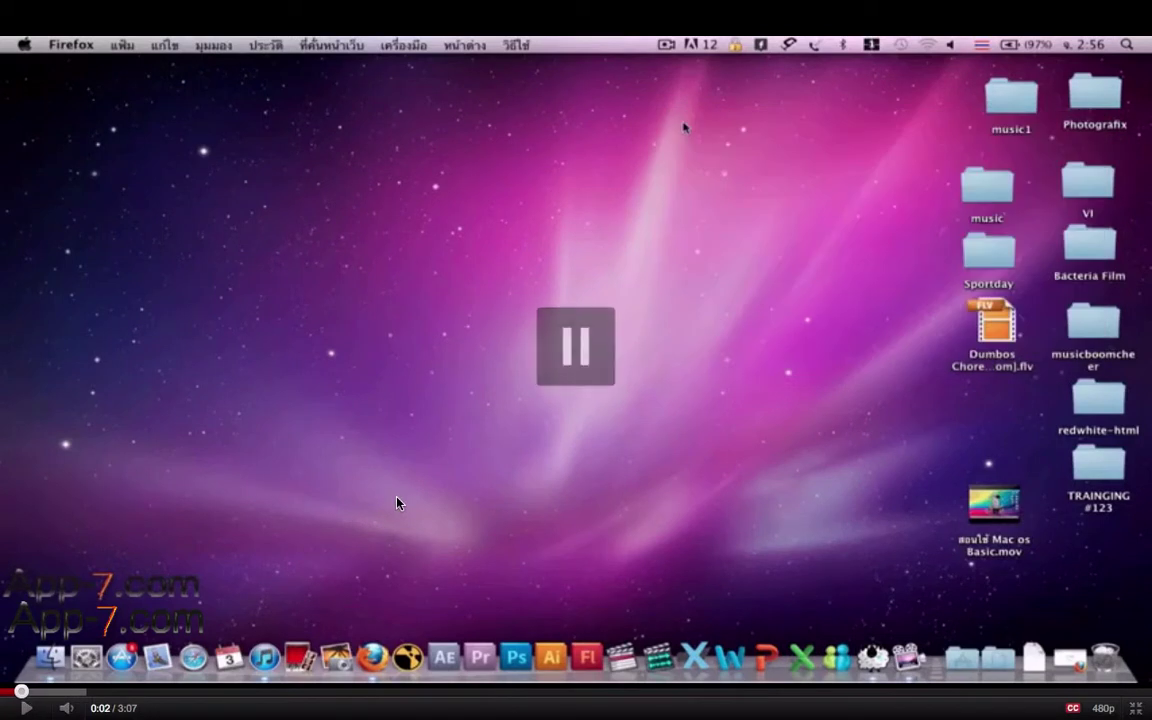
{"action": "left_click", "coordinate": [26, 706]}
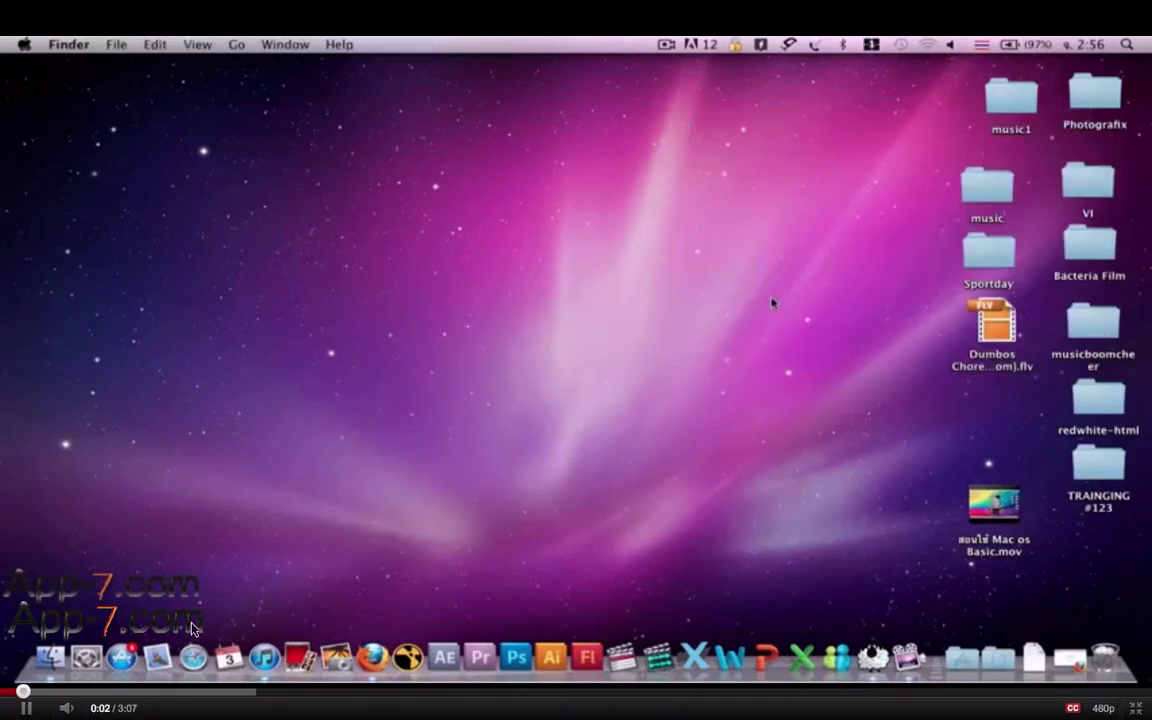
{"action": "left_click", "coordinate": [63, 594]}
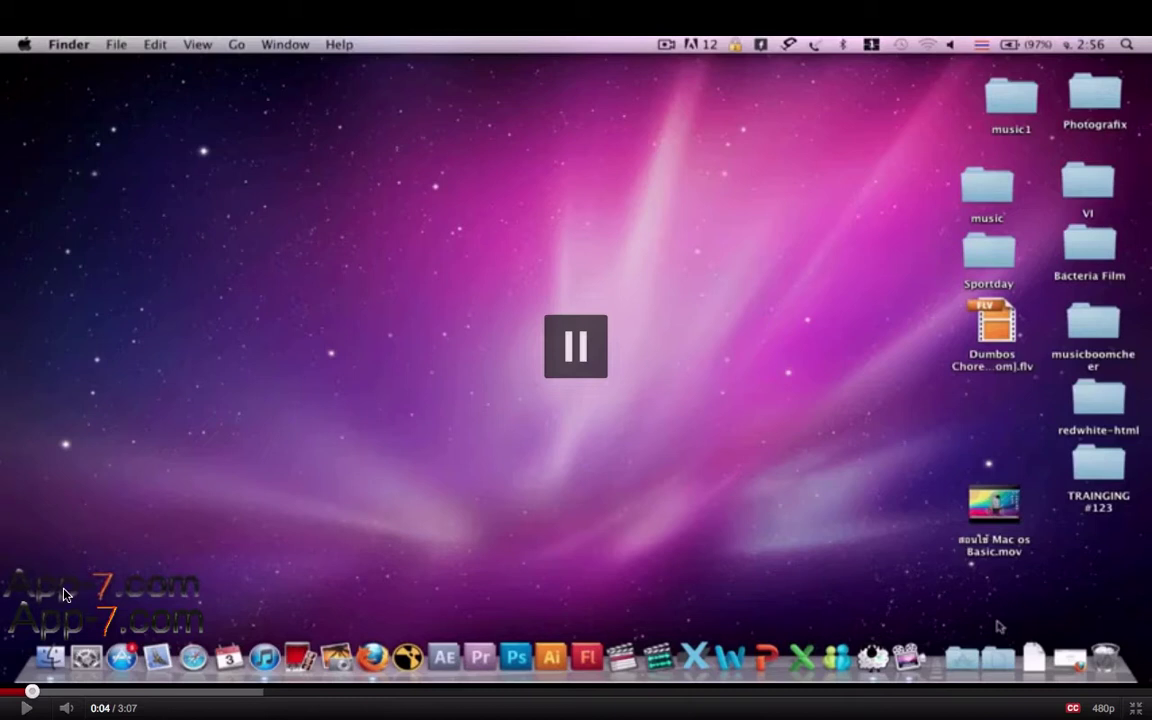
{"action": "left_click", "coordinate": [18, 696]}
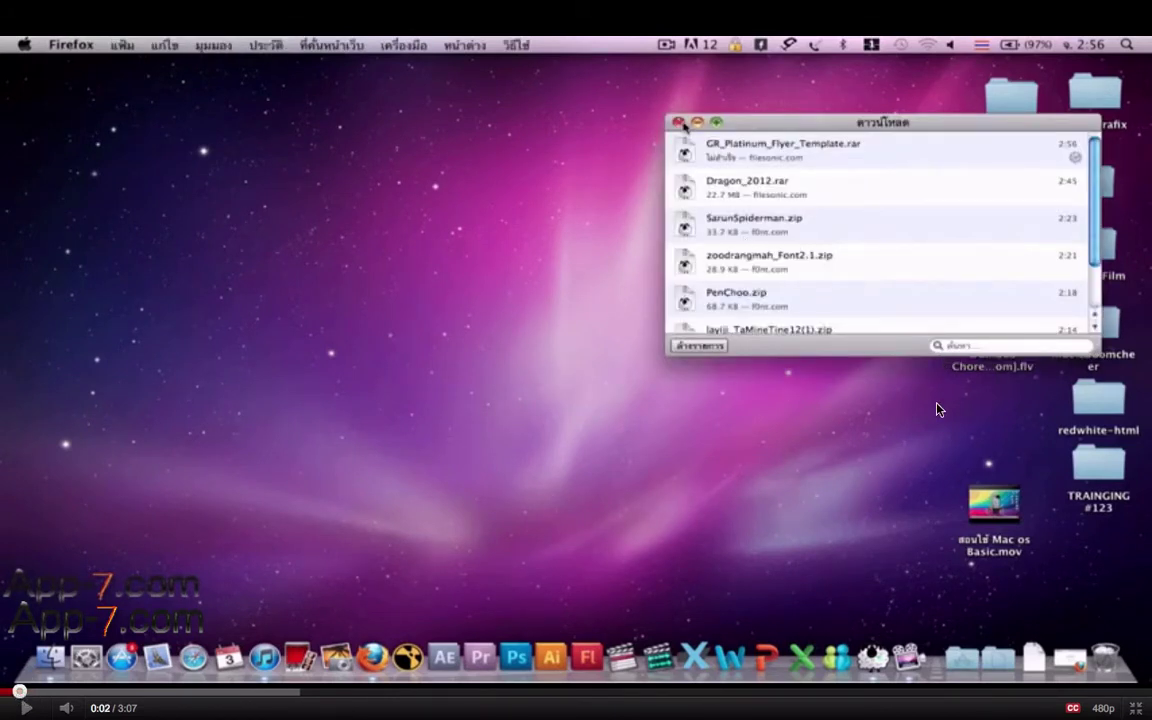
{"action": "mouse_move", "coordinate": [1072, 710]}
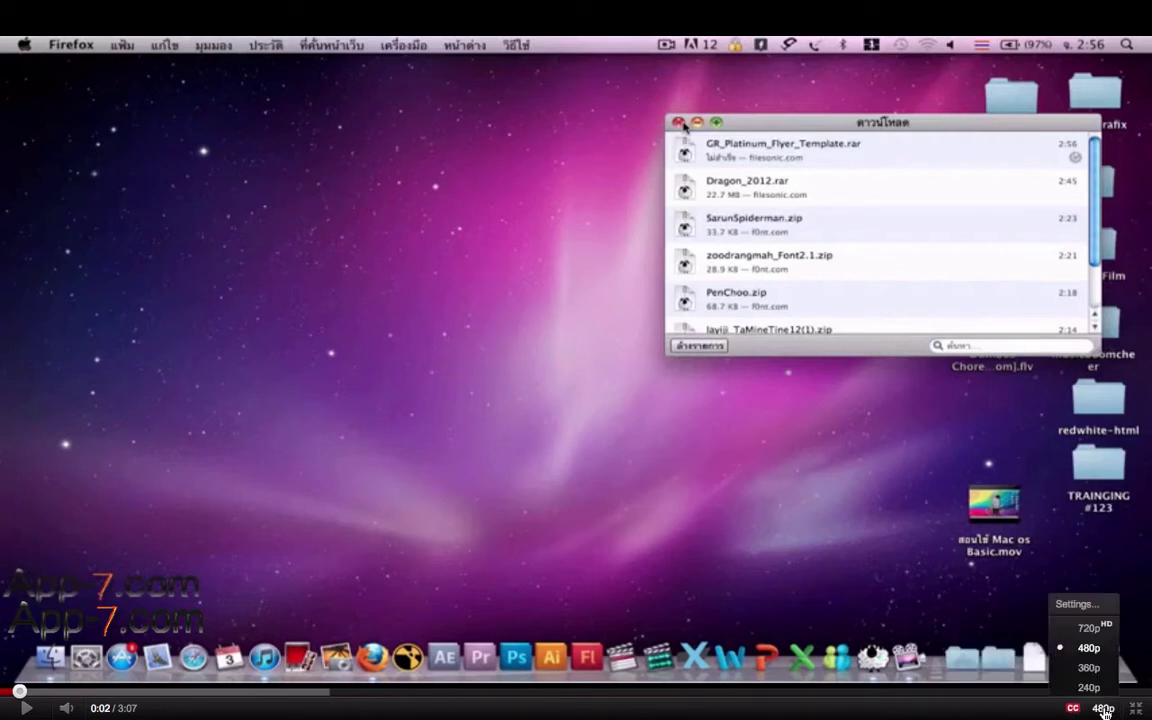
{"action": "left_click", "coordinate": [1105, 636]}
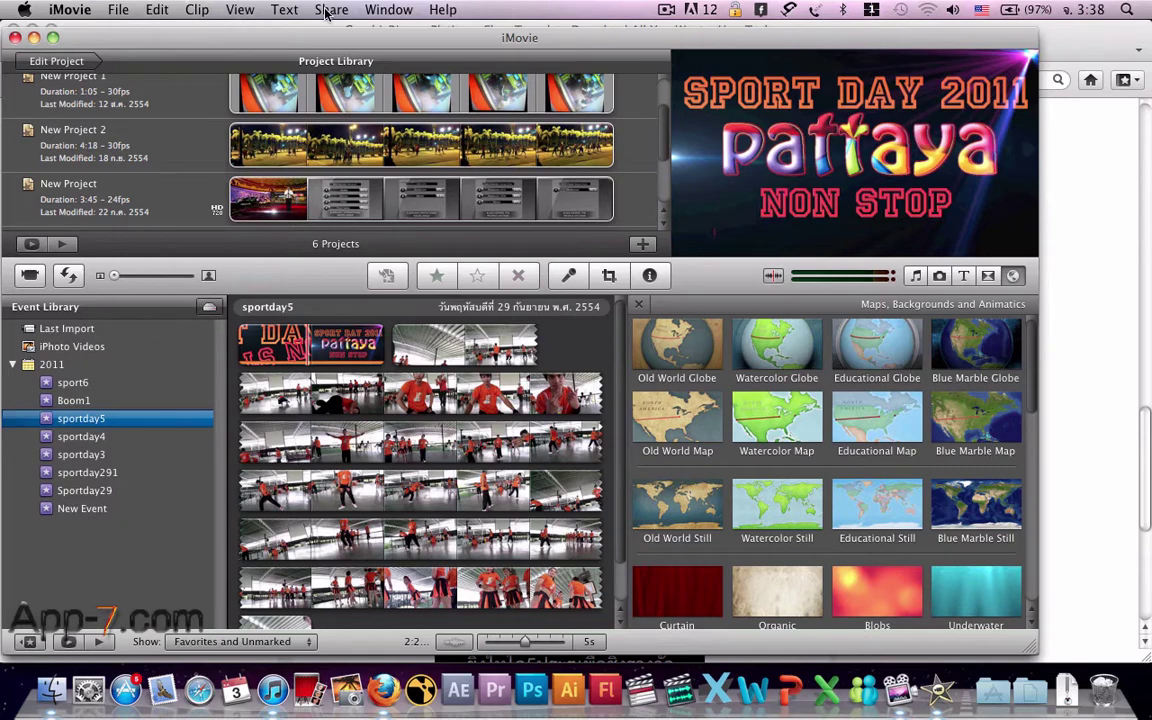
Switch to iMovie, view its version information and close the information window
{"action": "left_click", "coordinate": [58, 14]}
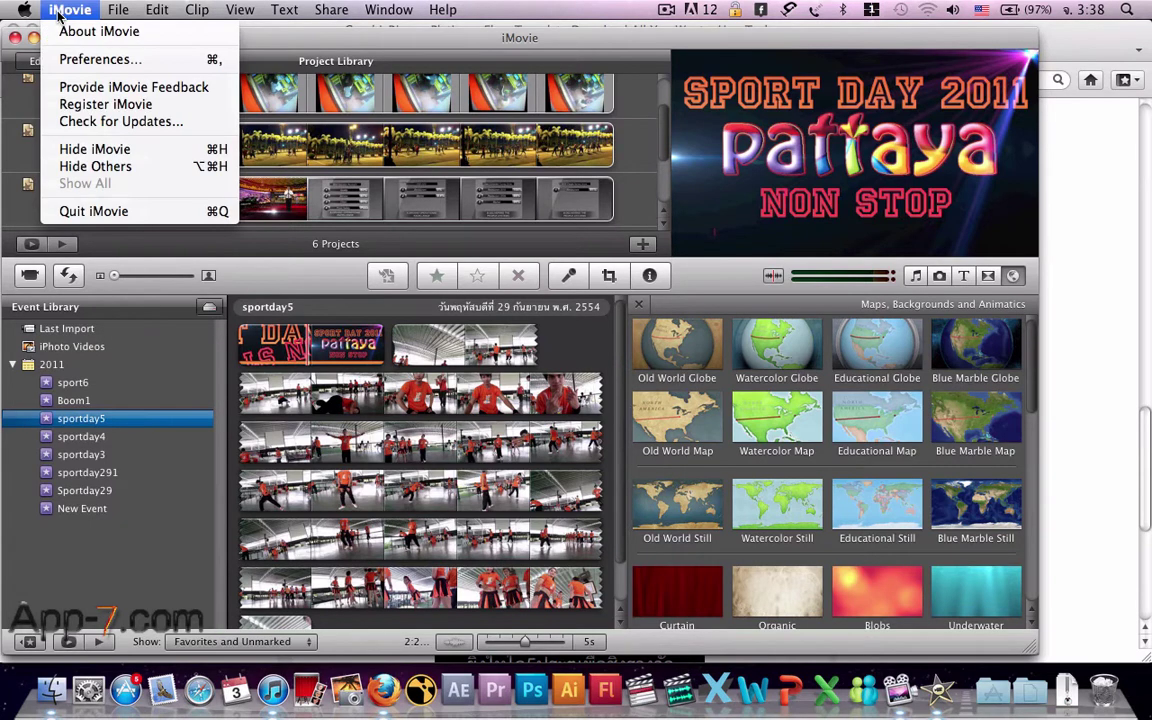
{"action": "left_click", "coordinate": [62, 31]}
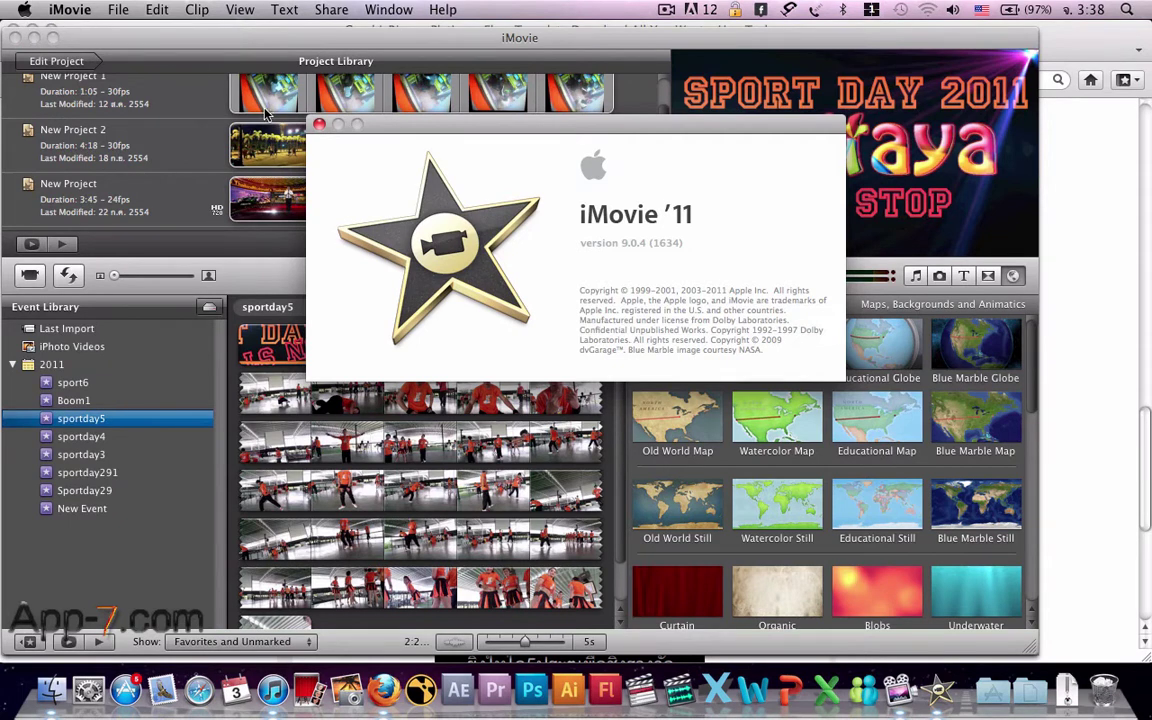
{"action": "left_click", "coordinate": [319, 124]}
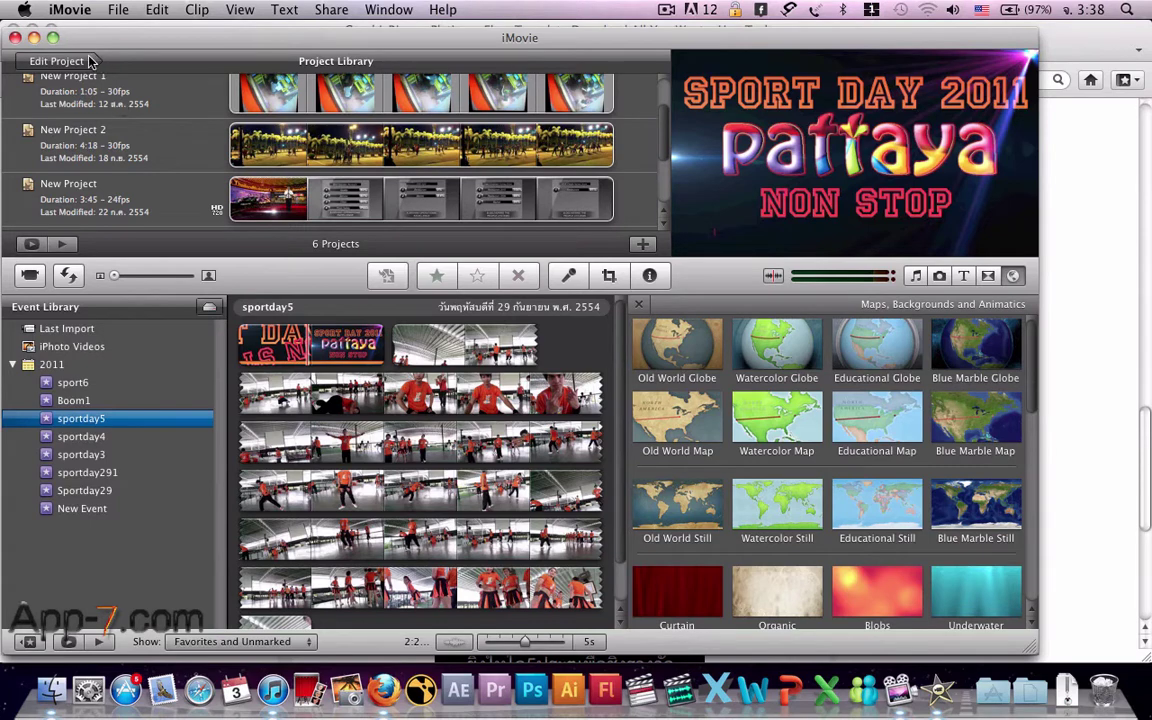
Enlarge the iMovie window to fill the screen and look through the projects in the Project Library
{"action": "left_click", "coordinate": [52, 37]}
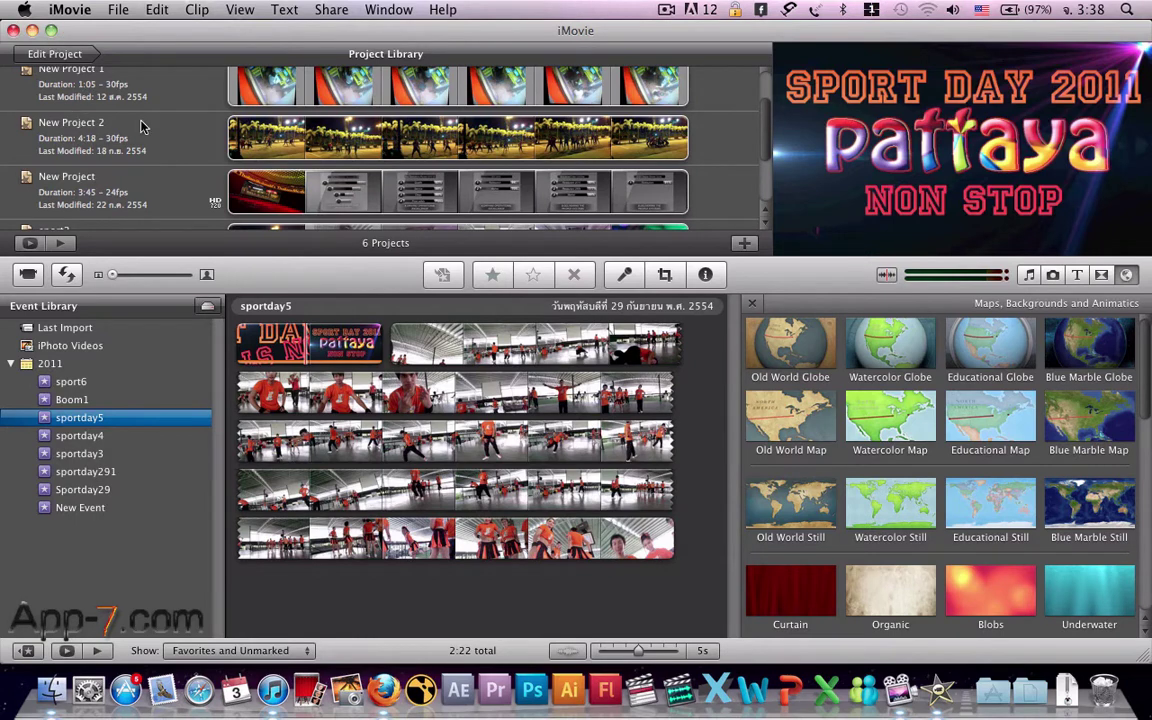
{"action": "scroll", "coordinate": [140, 128], "scroll_direction": "down", "scroll_amount": 3}
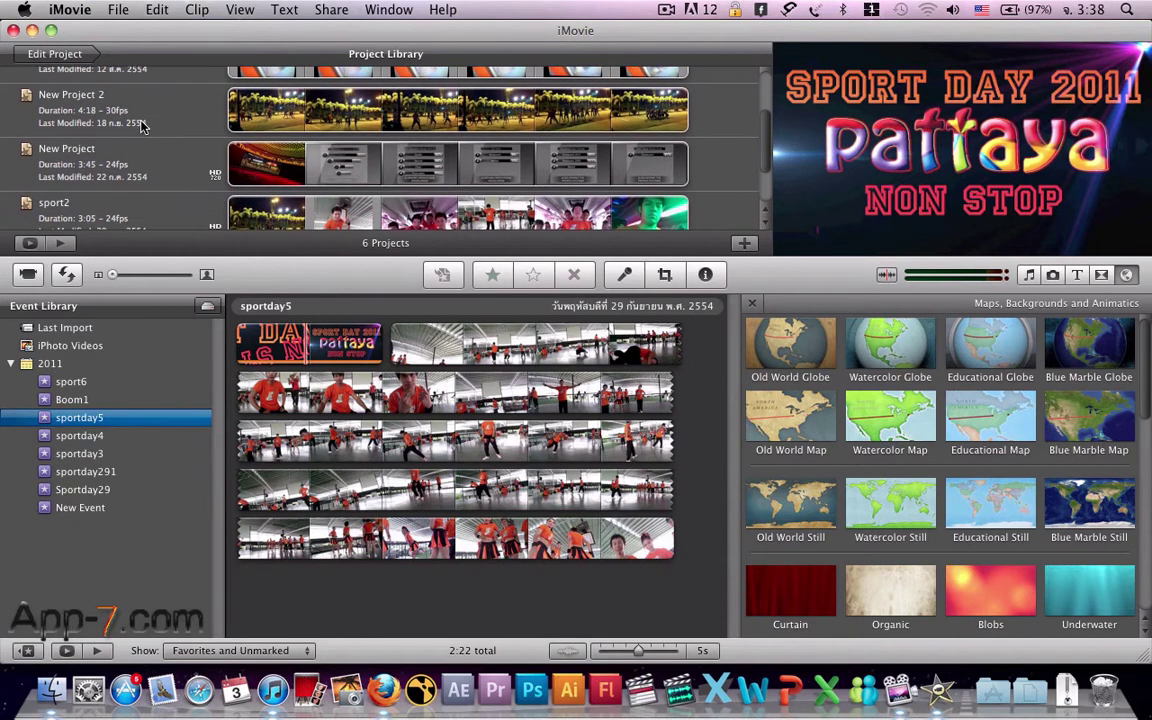
{"action": "scroll", "coordinate": [140, 150], "scroll_direction": "down", "scroll_amount": 5}
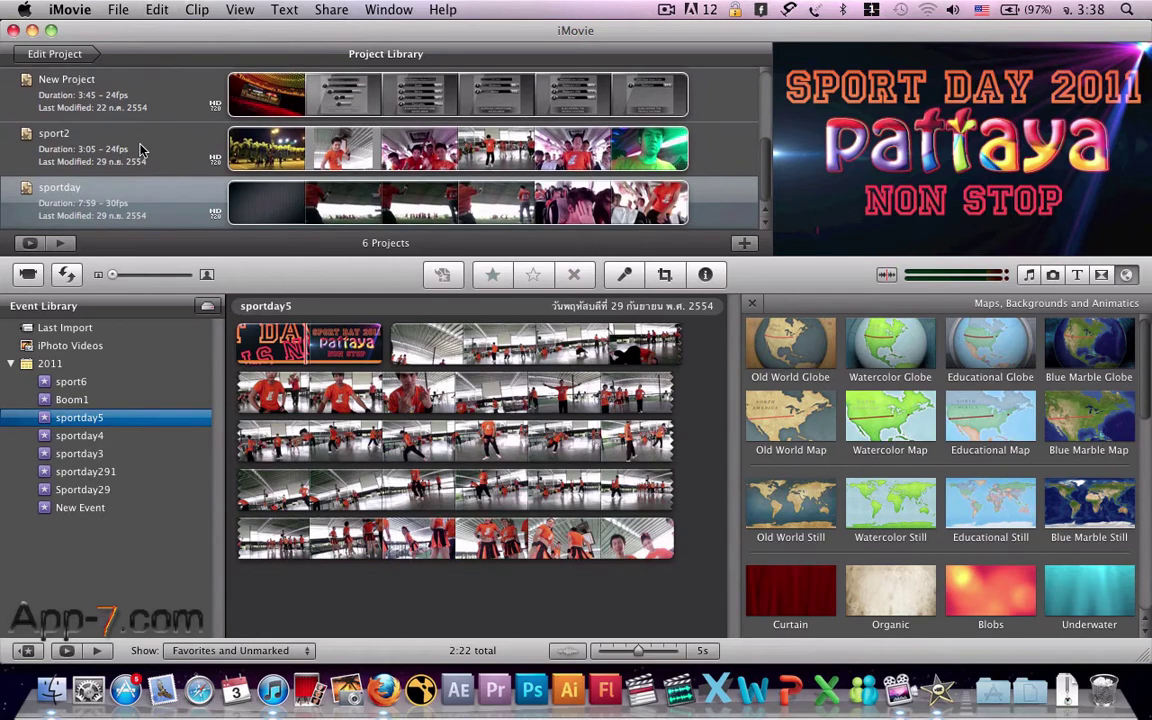
{"action": "left_click", "coordinate": [117, 161]}
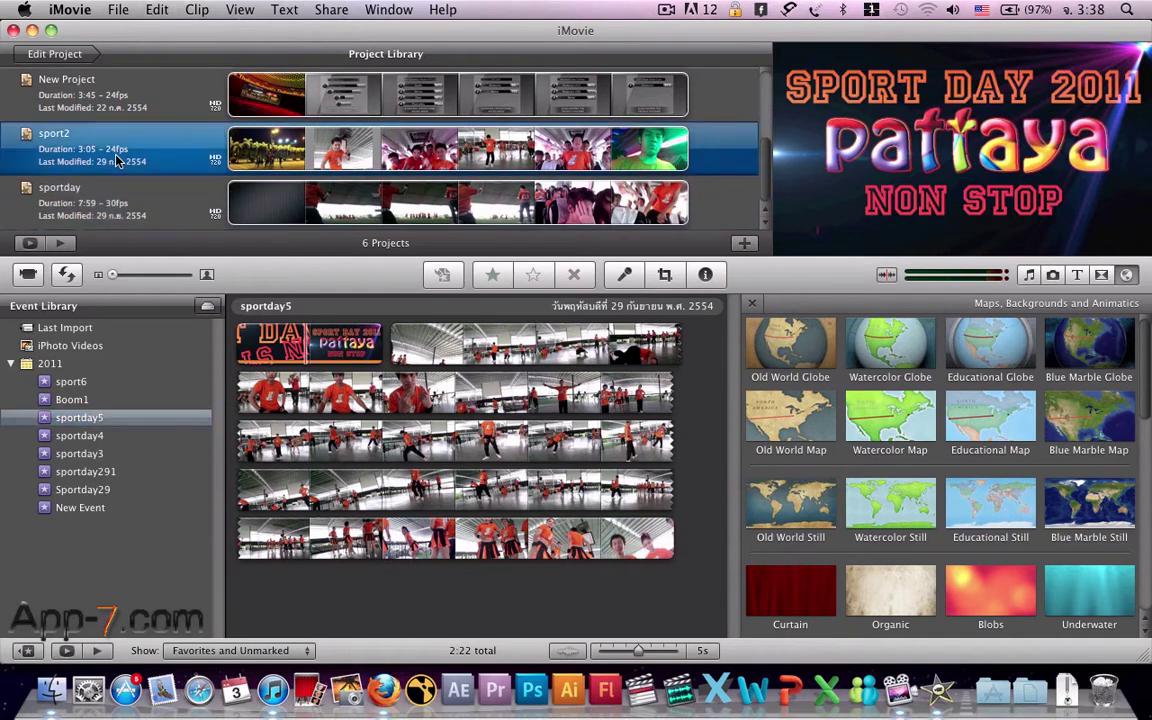
{"action": "scroll", "coordinate": [125, 150], "scroll_direction": "up", "scroll_amount": 2}
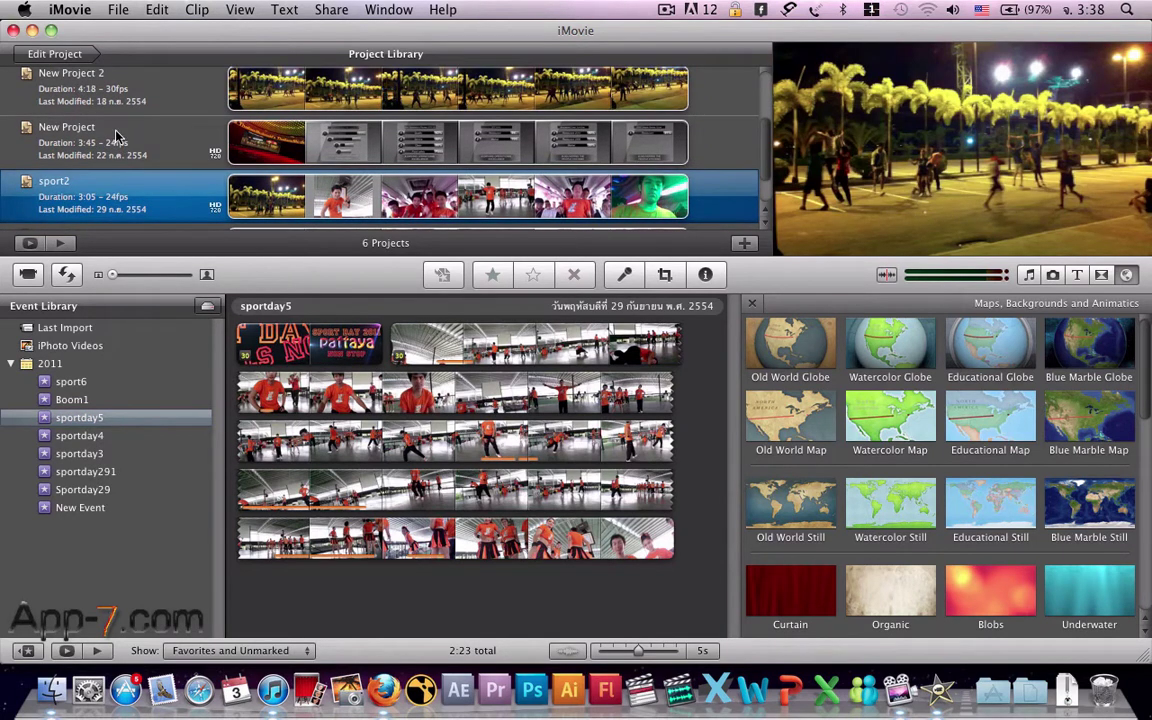
{"action": "left_click", "coordinate": [117, 135]}
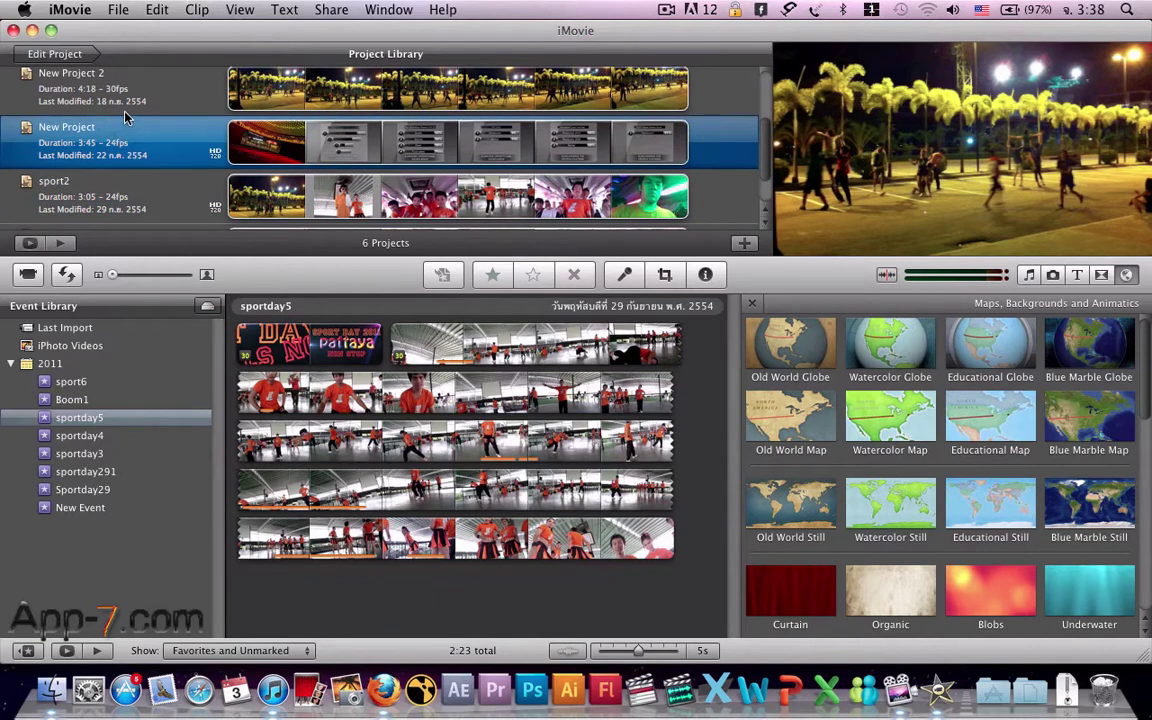
{"action": "left_click", "coordinate": [147, 90]}
{"action": "left_click", "coordinate": [108, 138]}
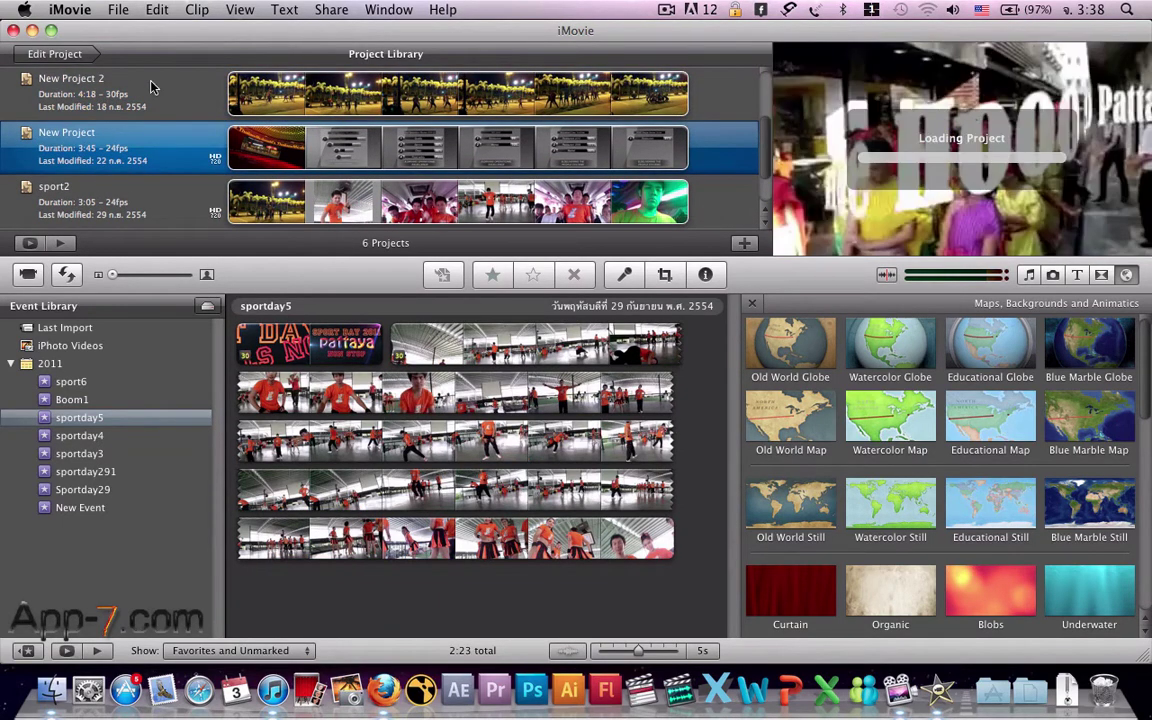
Open the sport2 project for editing to view its timeline, and return to the Project Library
{"action": "scroll", "coordinate": [108, 145], "scroll_direction": "down", "scroll_amount": 2}
{"action": "left_click", "coordinate": [125, 130]}
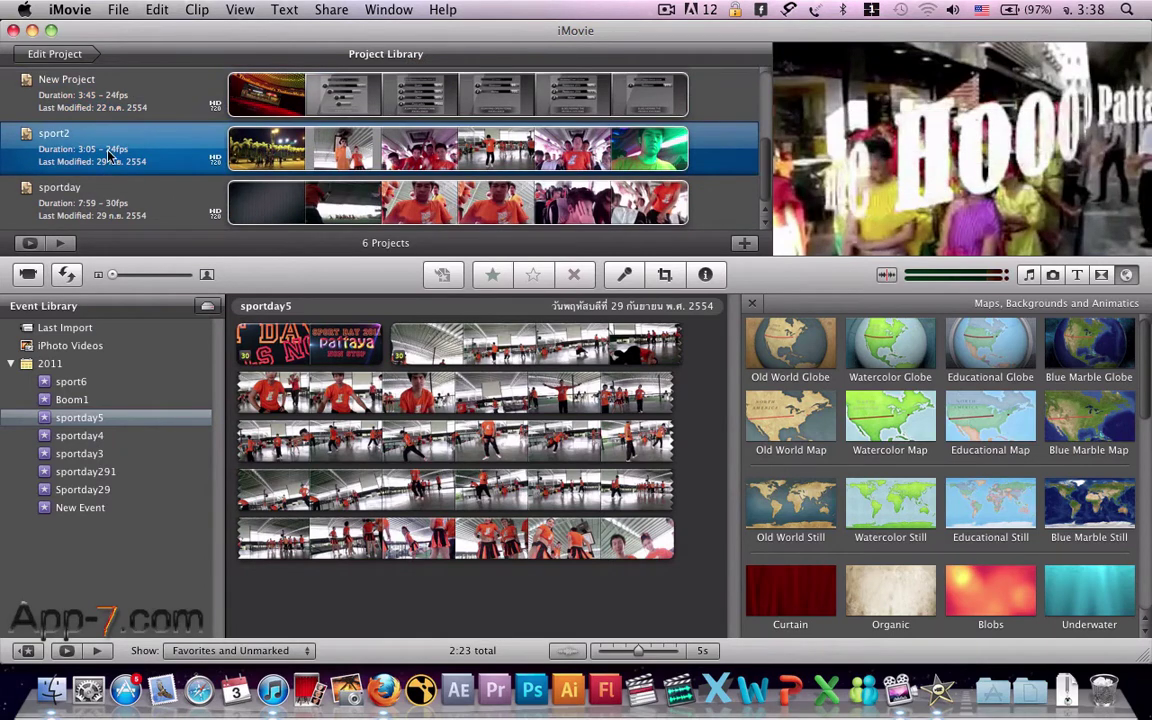
{"action": "left_click", "coordinate": [56, 54]}
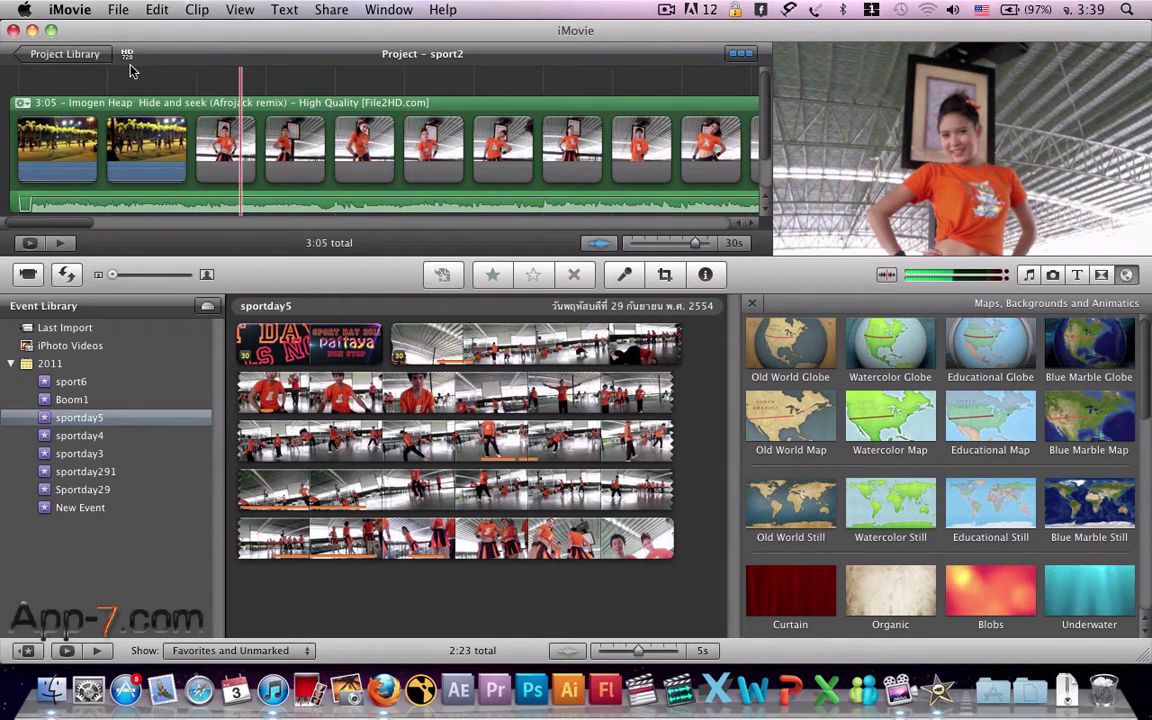
{"action": "left_click", "coordinate": [76, 63]}
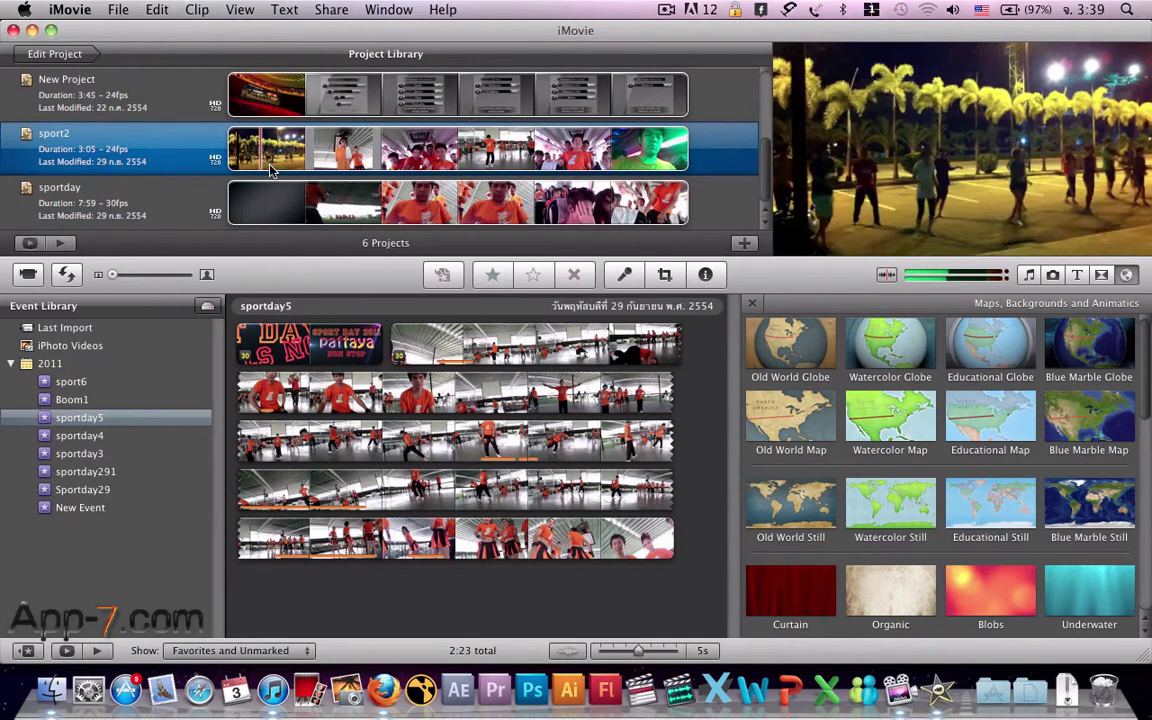
Preview the sportday project's footage from its filmstrip in the Project Library
{"action": "scroll", "coordinate": [283, 207], "scroll_direction": "up", "scroll_amount": 5}
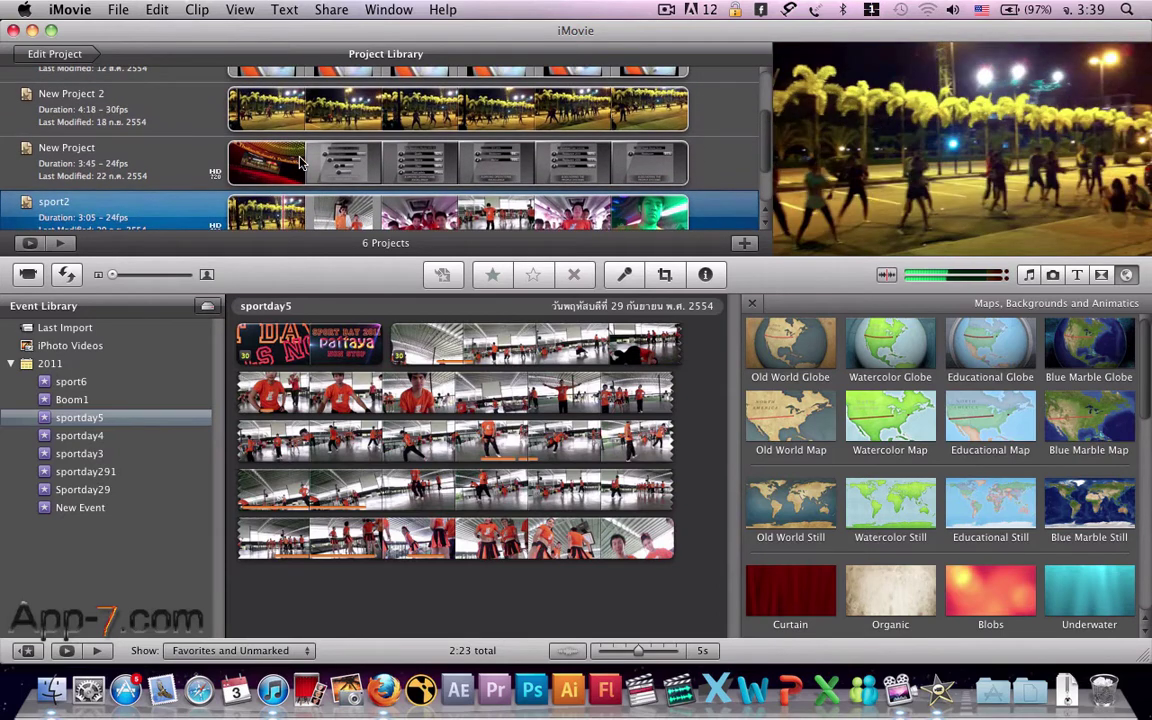
{"action": "scroll", "coordinate": [300, 163], "scroll_direction": "down", "scroll_amount": 3}
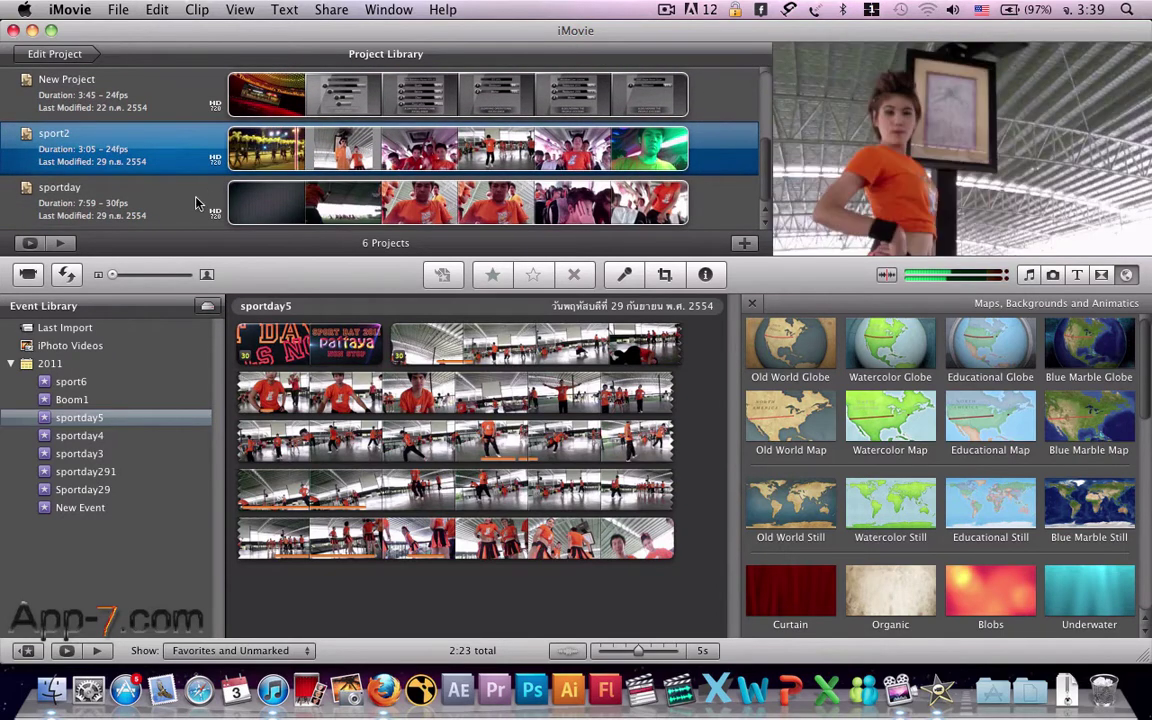
{"action": "left_click", "coordinate": [248, 213]}
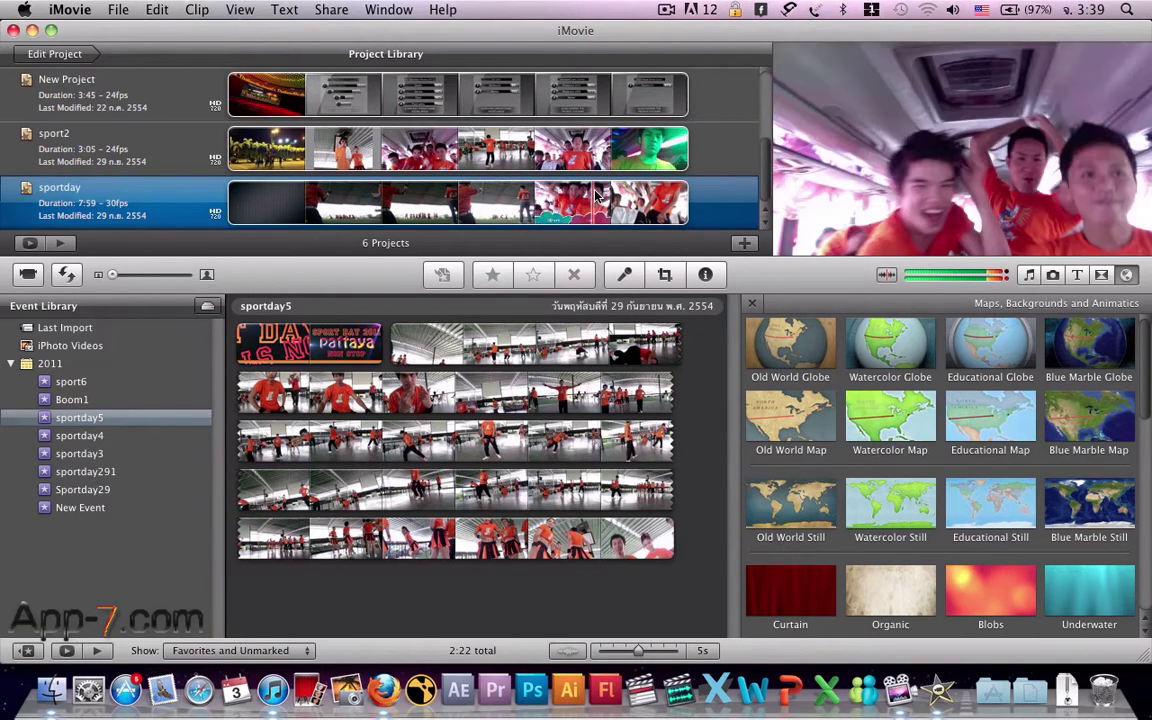
{"action": "key", "text": "space"}
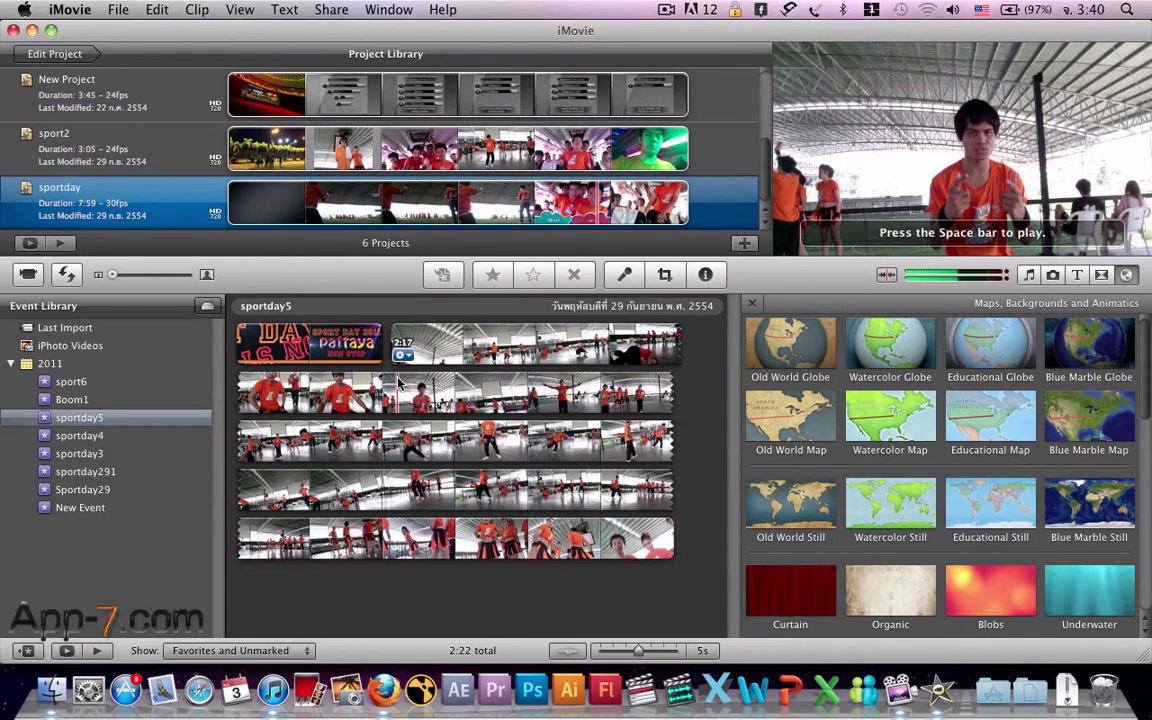
Select a 4-second range in the second row of the sportday5 event footage and clear the selection
{"action": "left_click", "coordinate": [467, 383]}
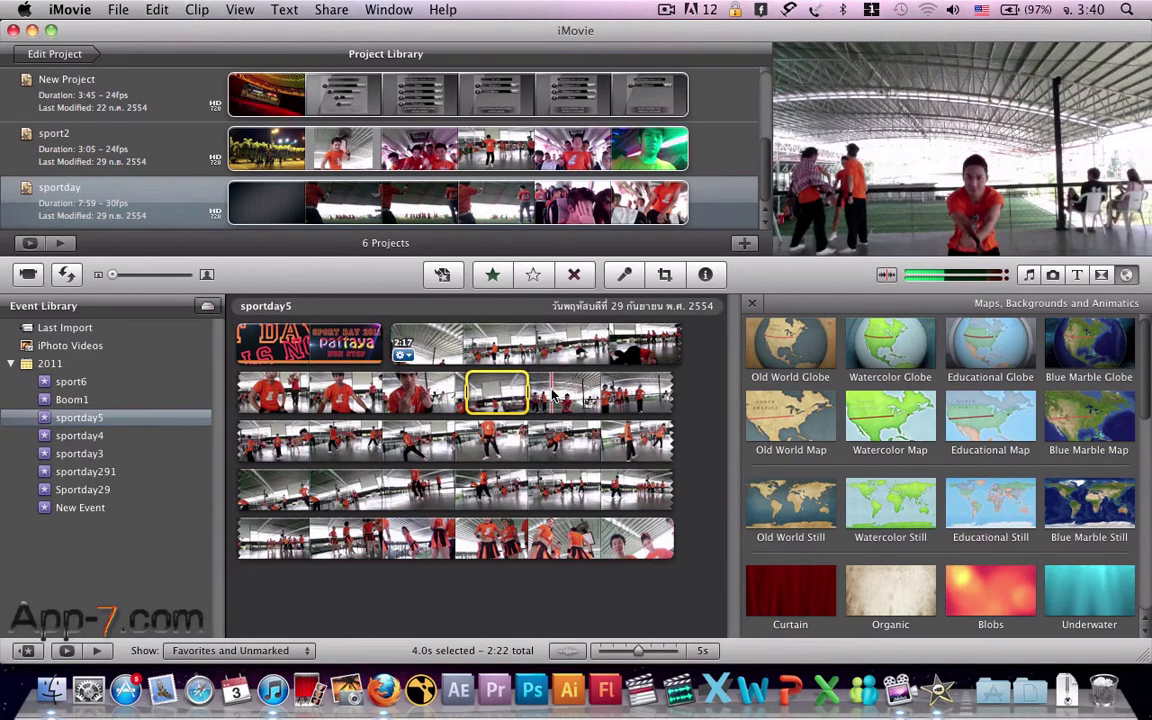
{"action": "left_click", "coordinate": [692, 368]}
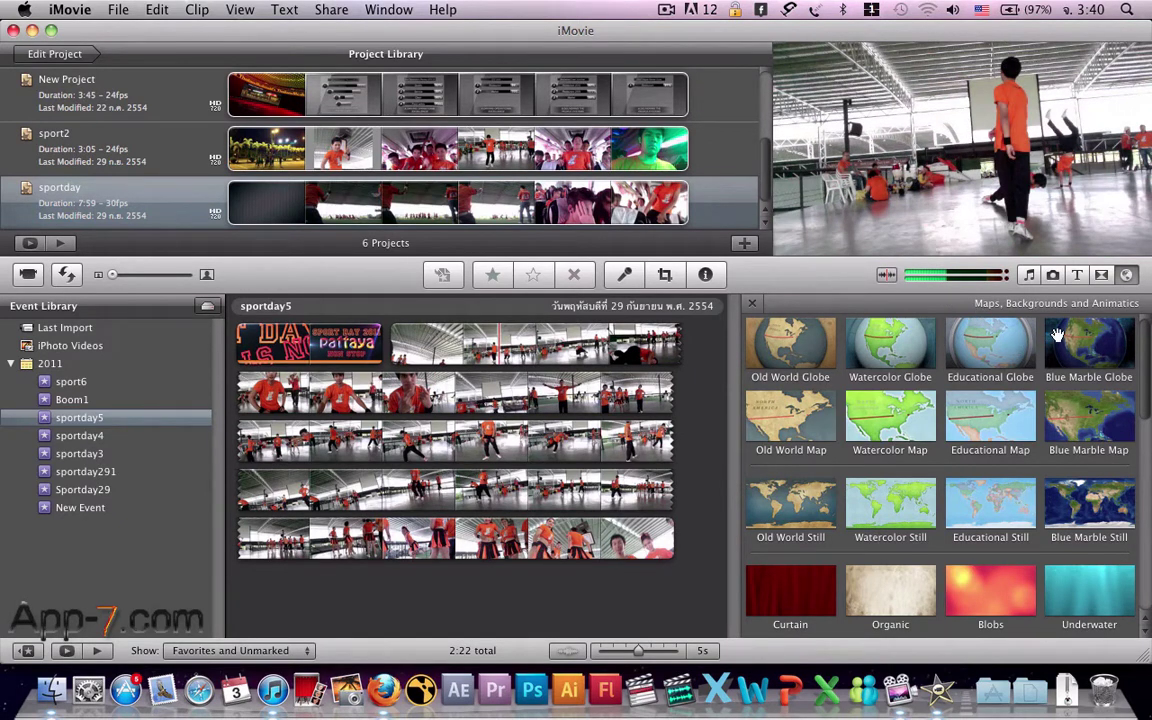
Look through the available transitions and the collection of maps, backgrounds and animatics
{"action": "left_click", "coordinate": [1102, 276]}
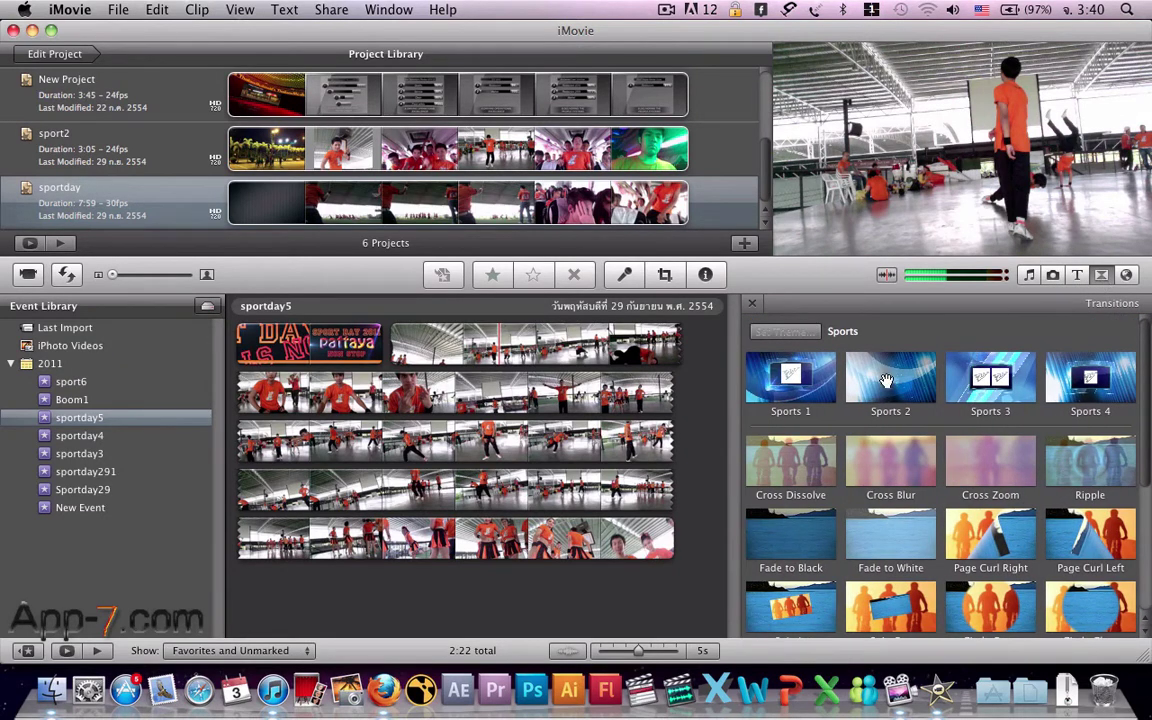
{"action": "scroll", "coordinate": [886, 390], "scroll_direction": "down", "scroll_amount": 2}
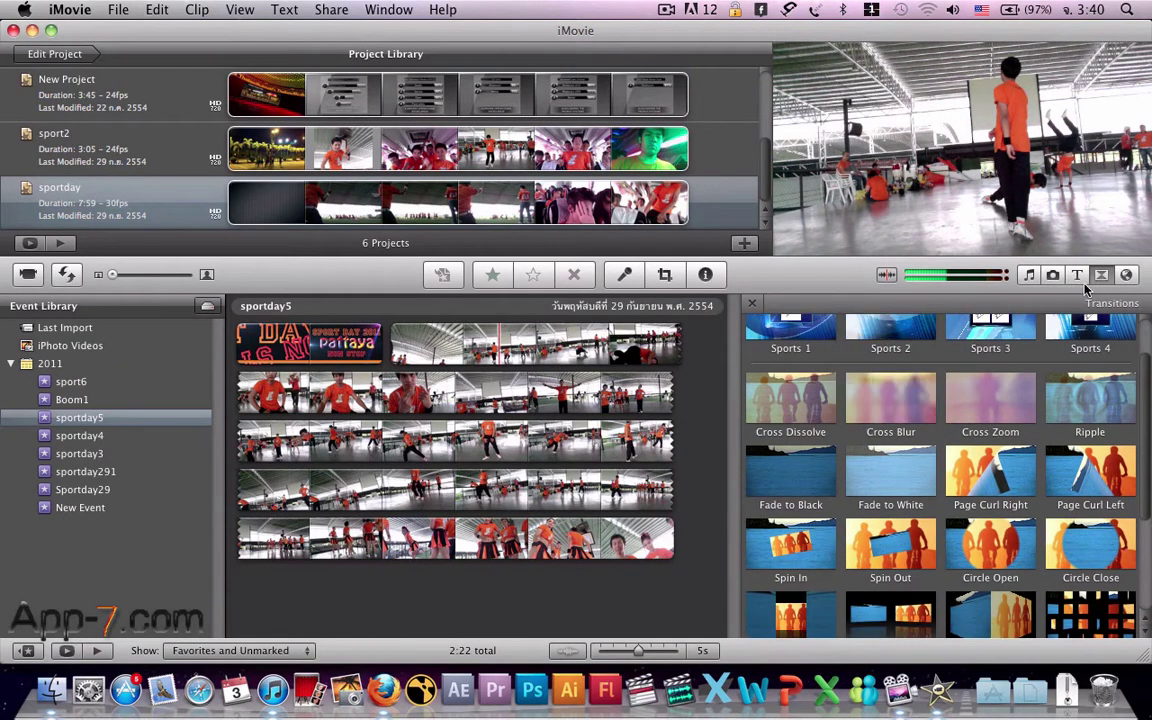
{"action": "left_click", "coordinate": [1127, 276]}
{"action": "scroll", "coordinate": [907, 438], "scroll_direction": "down", "scroll_amount": 3}
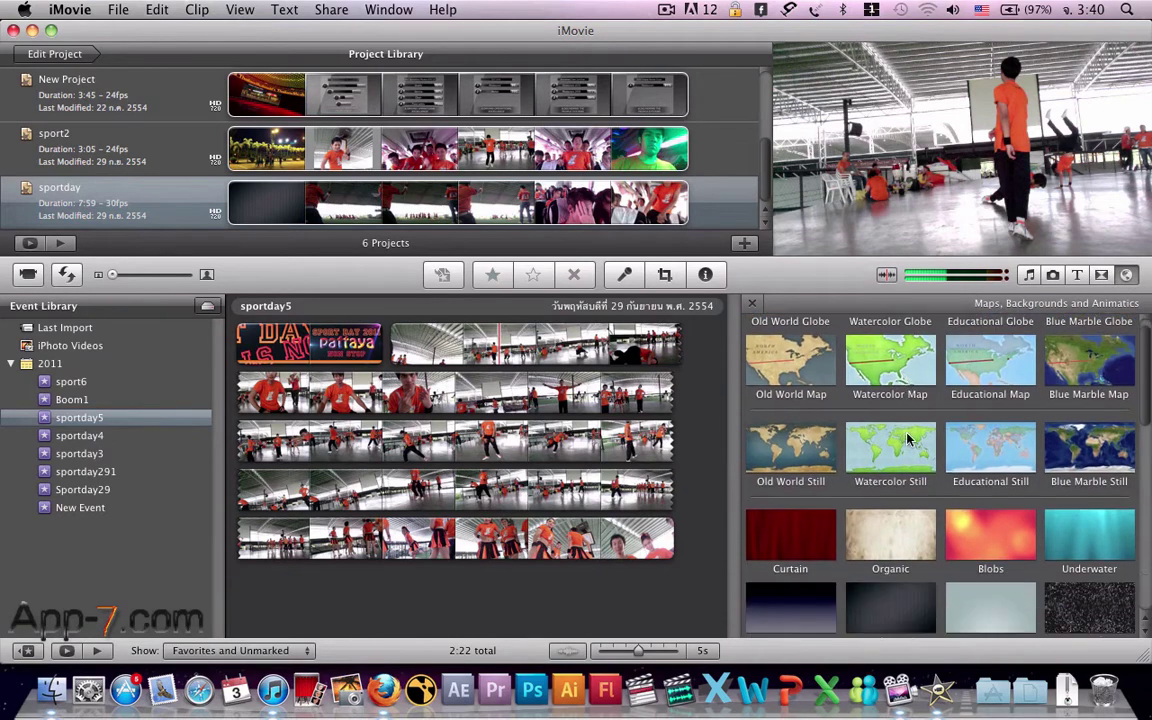
{"action": "scroll", "coordinate": [907, 438], "scroll_direction": "down", "scroll_amount": 8}
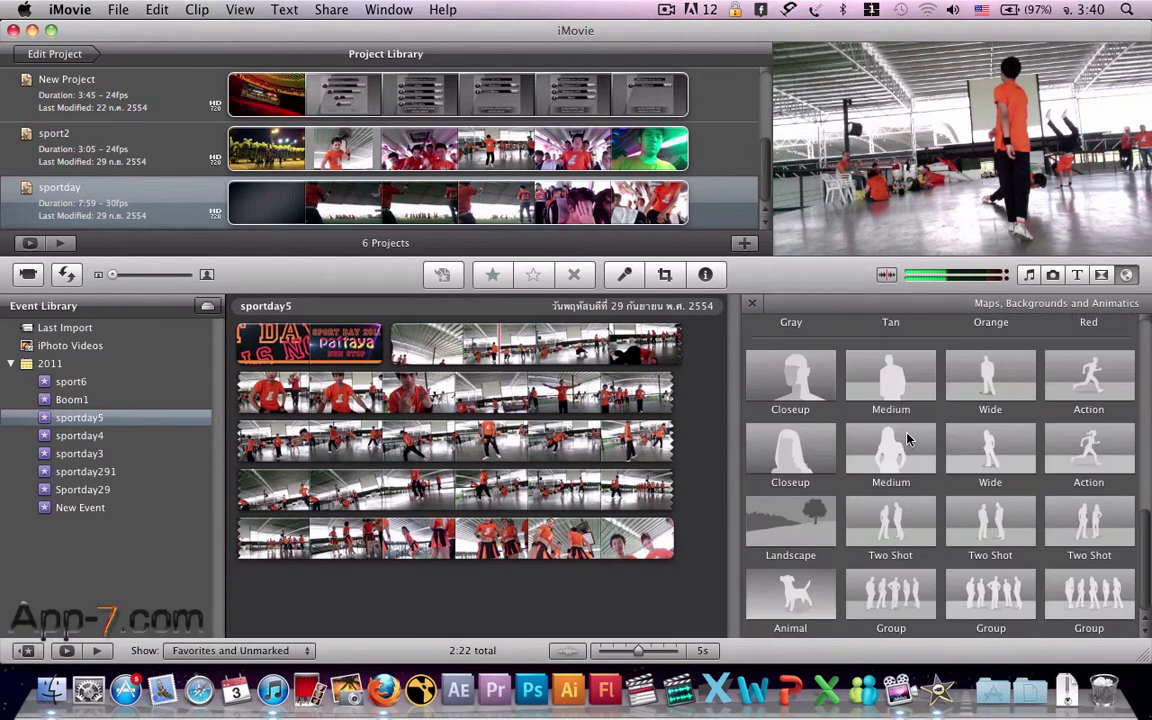
{"action": "scroll", "coordinate": [907, 438], "scroll_direction": "up", "scroll_amount": 10}
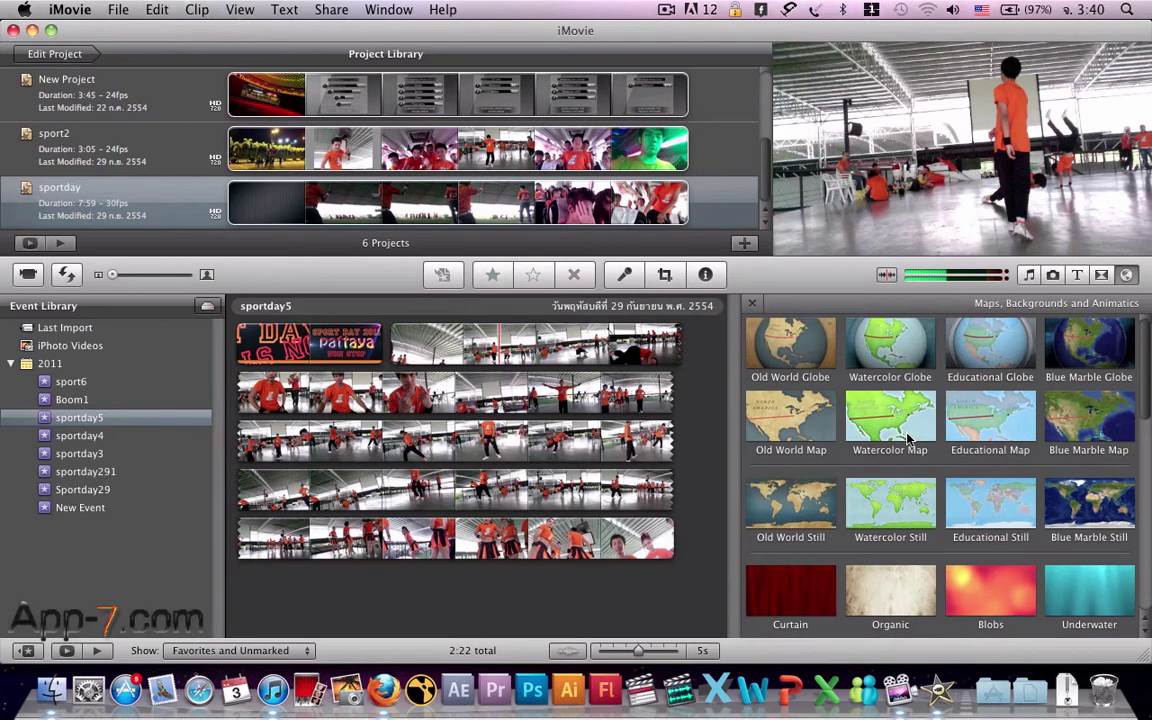
Look through the available title styles, from the Sports theme titles down to the animated ones
{"action": "left_click", "coordinate": [1077, 275]}
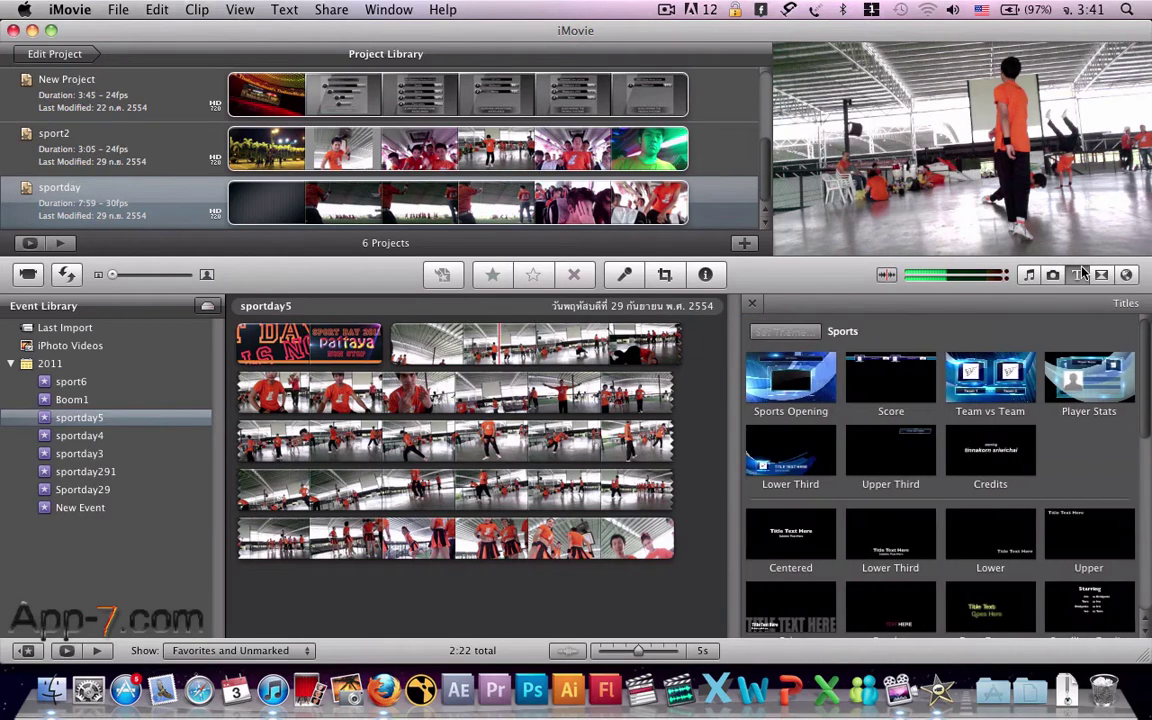
{"action": "scroll", "coordinate": [915, 392], "scroll_direction": "down", "scroll_amount": 5}
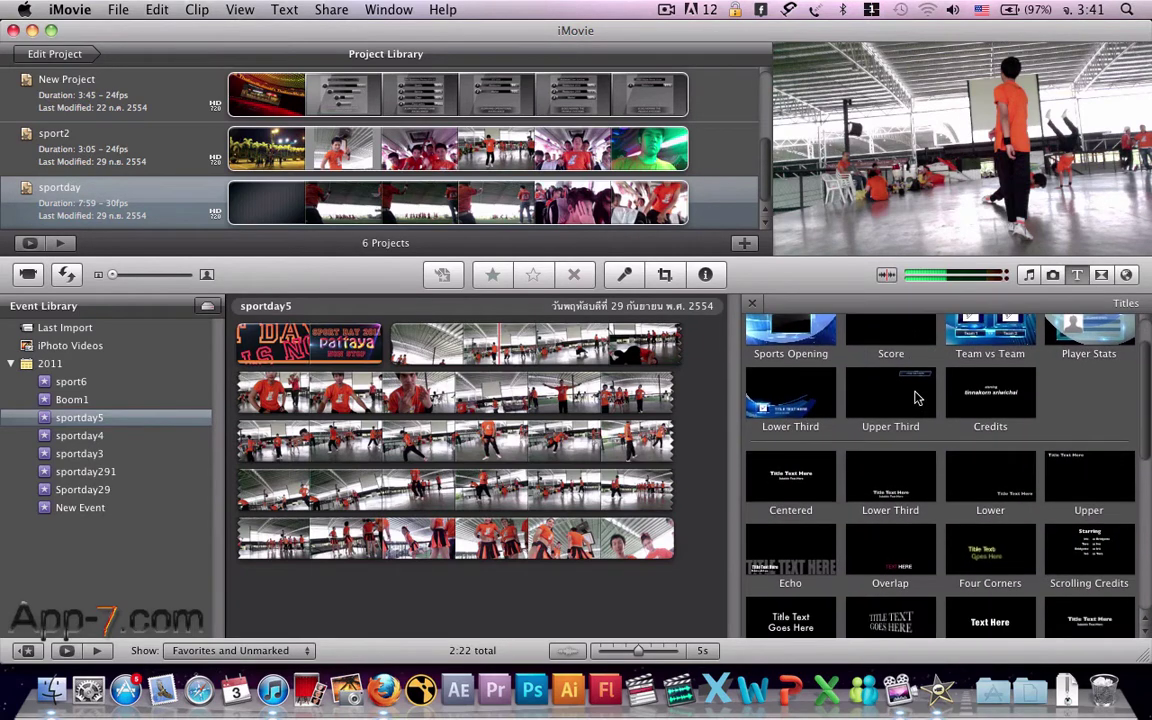
{"action": "scroll", "coordinate": [870, 450], "scroll_direction": "down", "scroll_amount": 2}
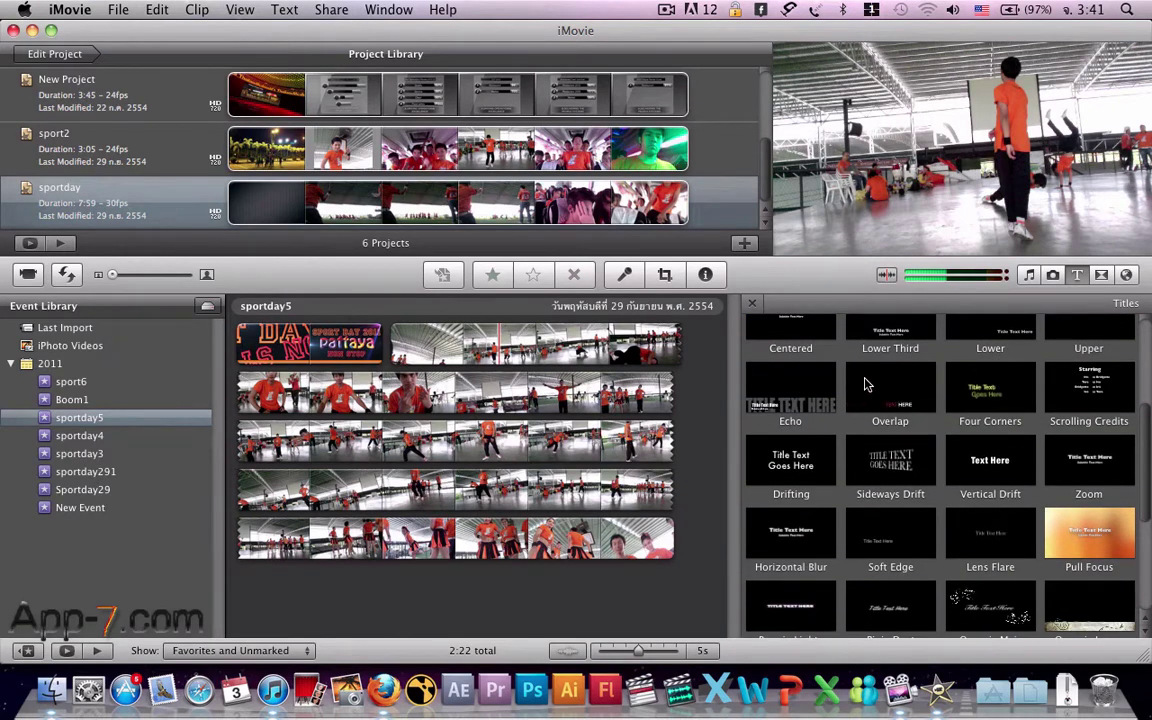
{"action": "scroll", "coordinate": [866, 385], "scroll_direction": "down", "scroll_amount": 3}
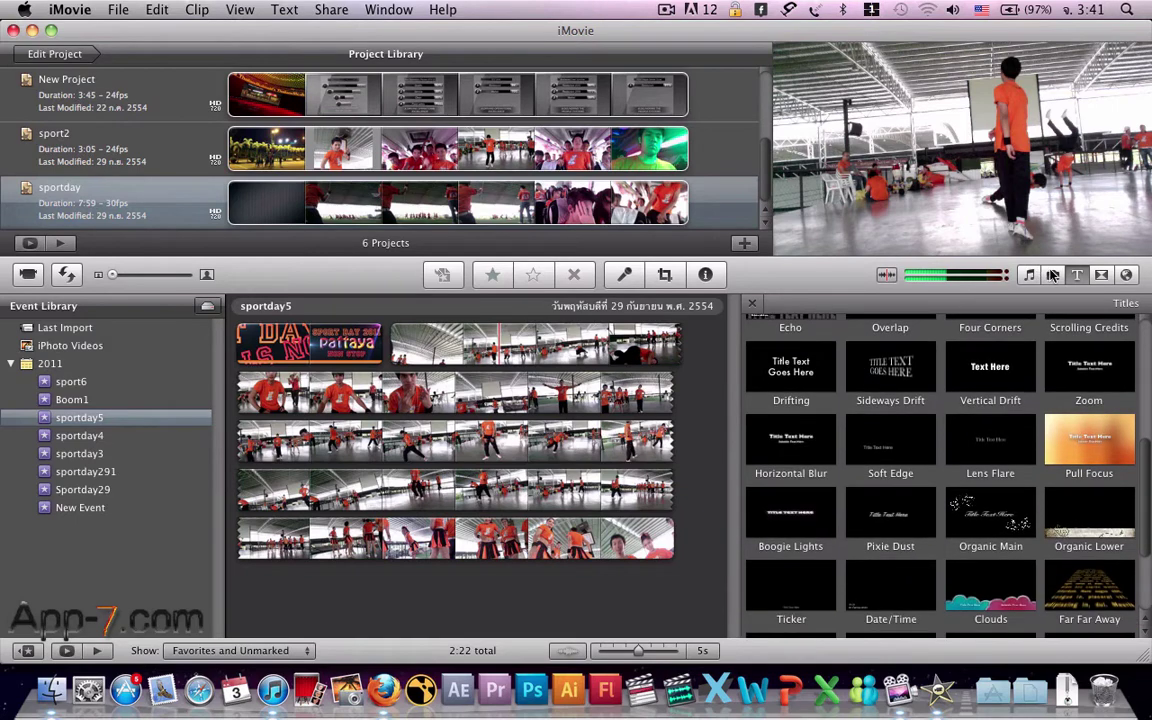
Browse the Photo Booth pictures in the photo collection
{"action": "left_click", "coordinate": [1052, 275]}
{"action": "scroll", "coordinate": [801, 490], "scroll_direction": "down", "scroll_amount": 10}
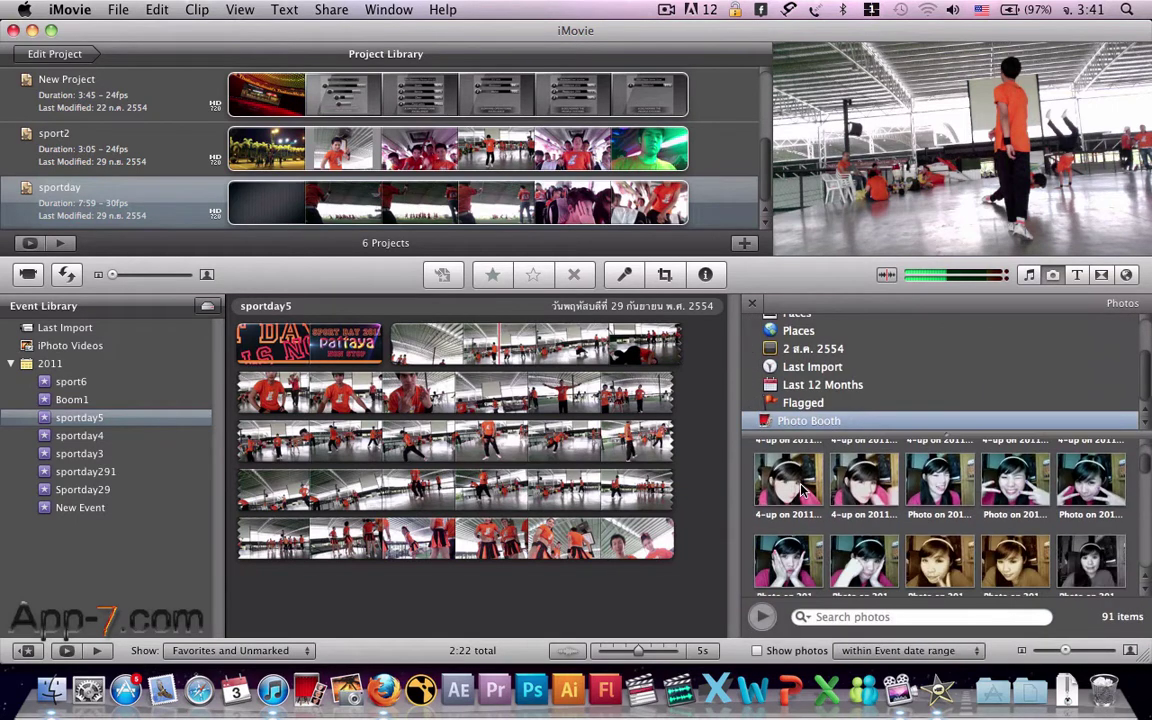
{"action": "scroll", "coordinate": [801, 490], "scroll_direction": "up", "scroll_amount": 10}
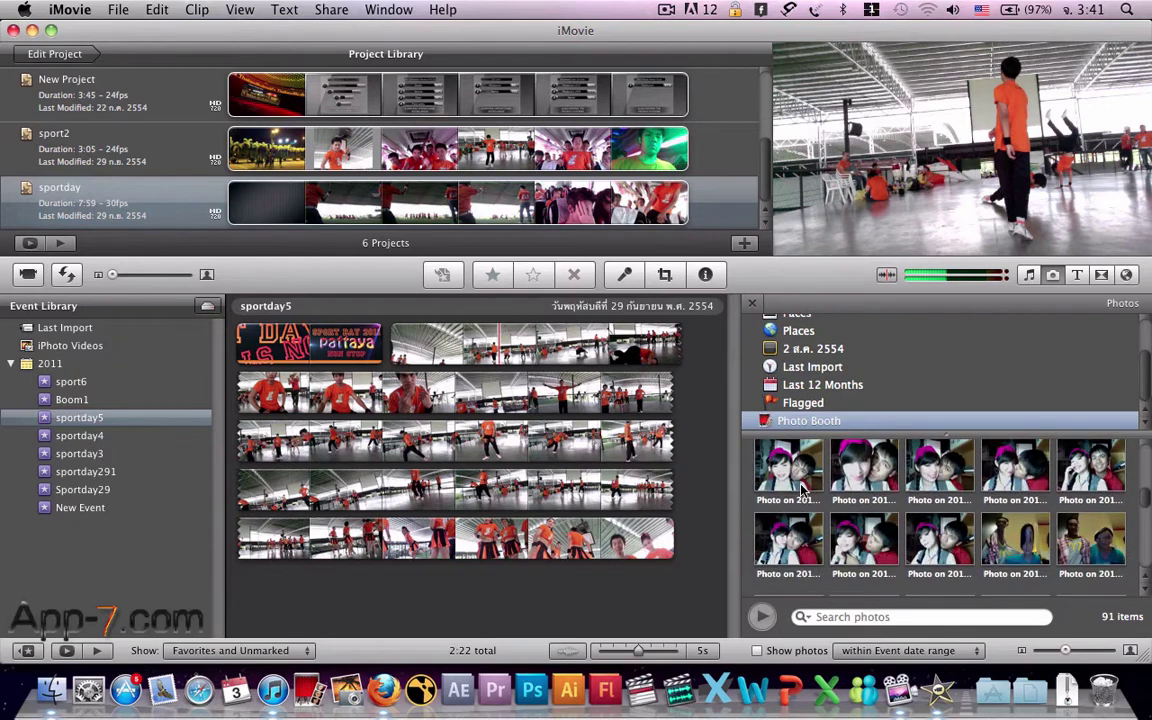
Look through the iMovie sound effects and the other music sources, including iLife Sound Effects, GarageBand and iTunes
{"action": "left_click", "coordinate": [1030, 277]}
{"action": "scroll", "coordinate": [838, 560], "scroll_direction": "up", "scroll_amount": 10}
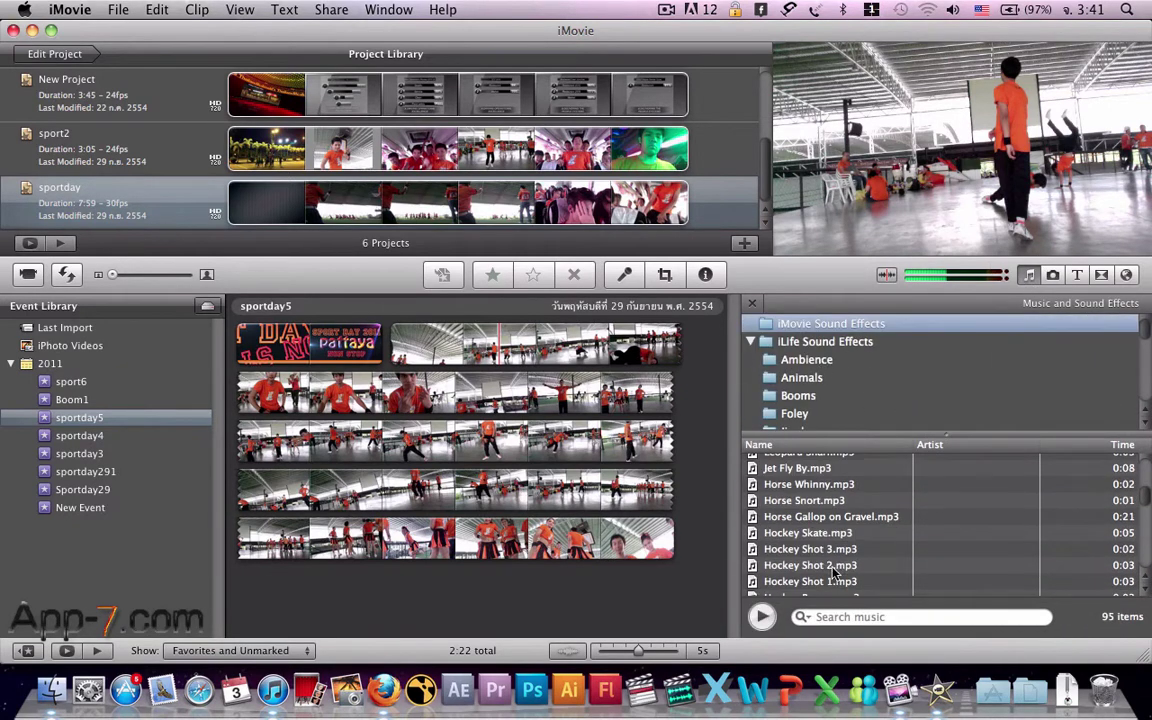
{"action": "scroll", "coordinate": [838, 400], "scroll_direction": "down", "scroll_amount": 10}
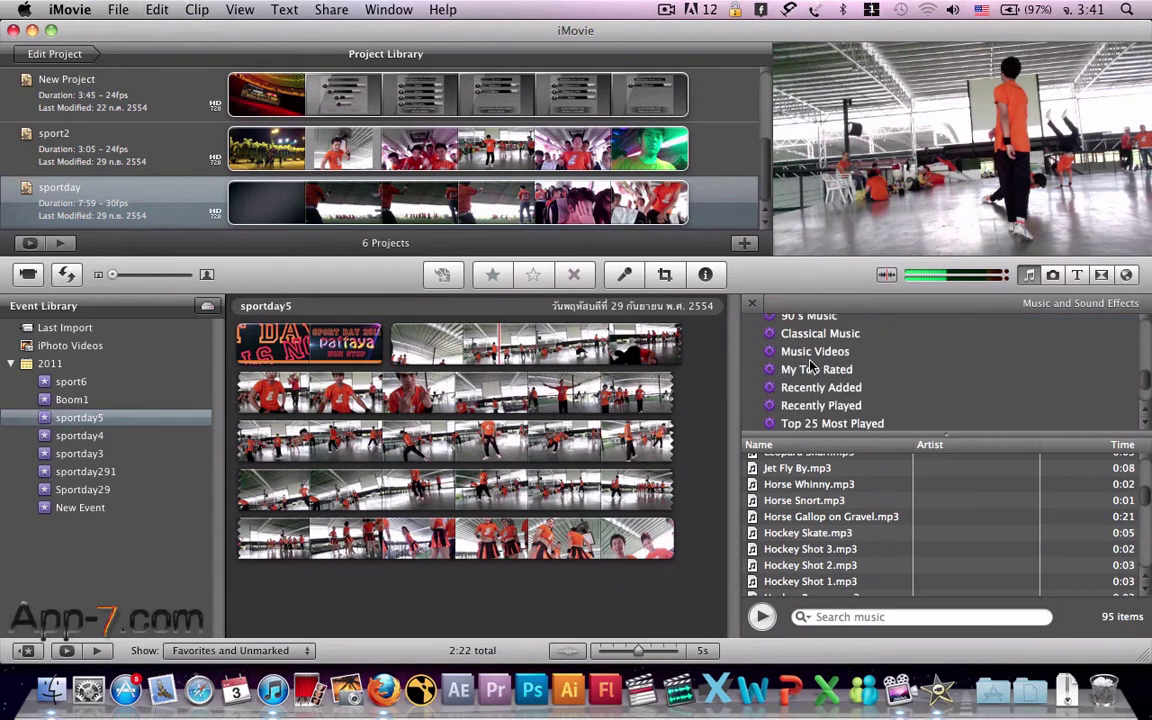
{"action": "scroll", "coordinate": [812, 368], "scroll_direction": "up", "scroll_amount": 10}
{"action": "scroll", "coordinate": [812, 367], "scroll_direction": "down", "scroll_amount": 5}
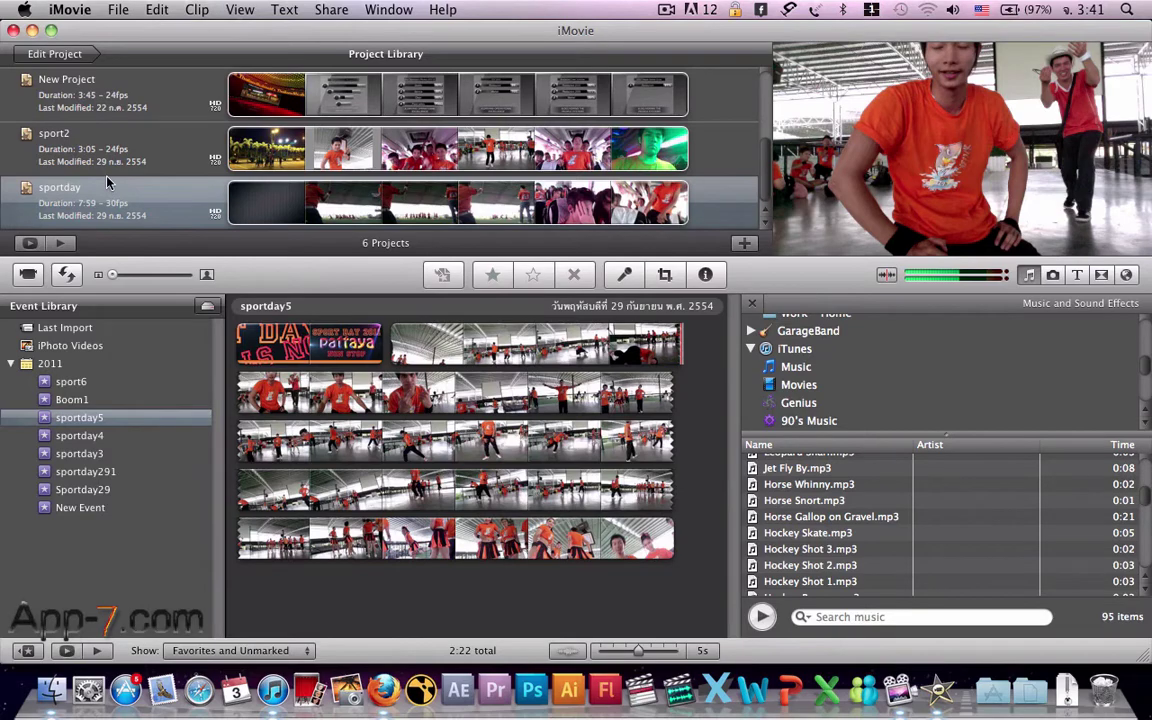
Start a new project and look through the available project themes and movie trailers
{"action": "left_click", "coordinate": [121, 9]}
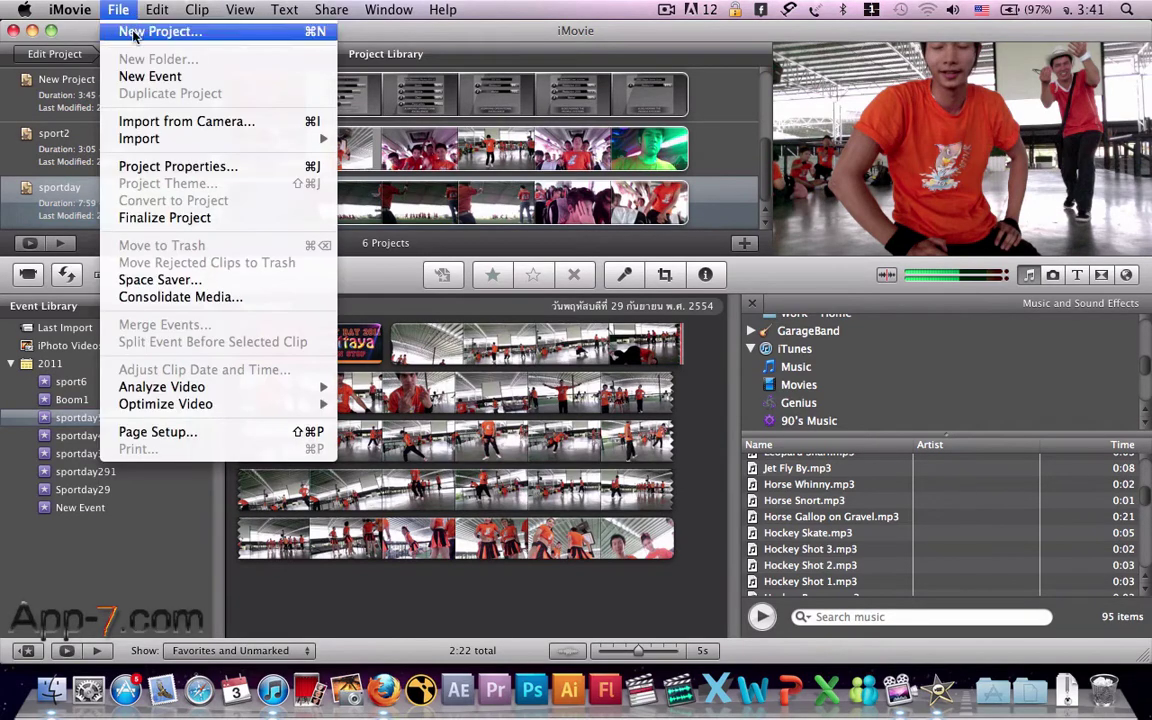
{"action": "left_click", "coordinate": [150, 31]}
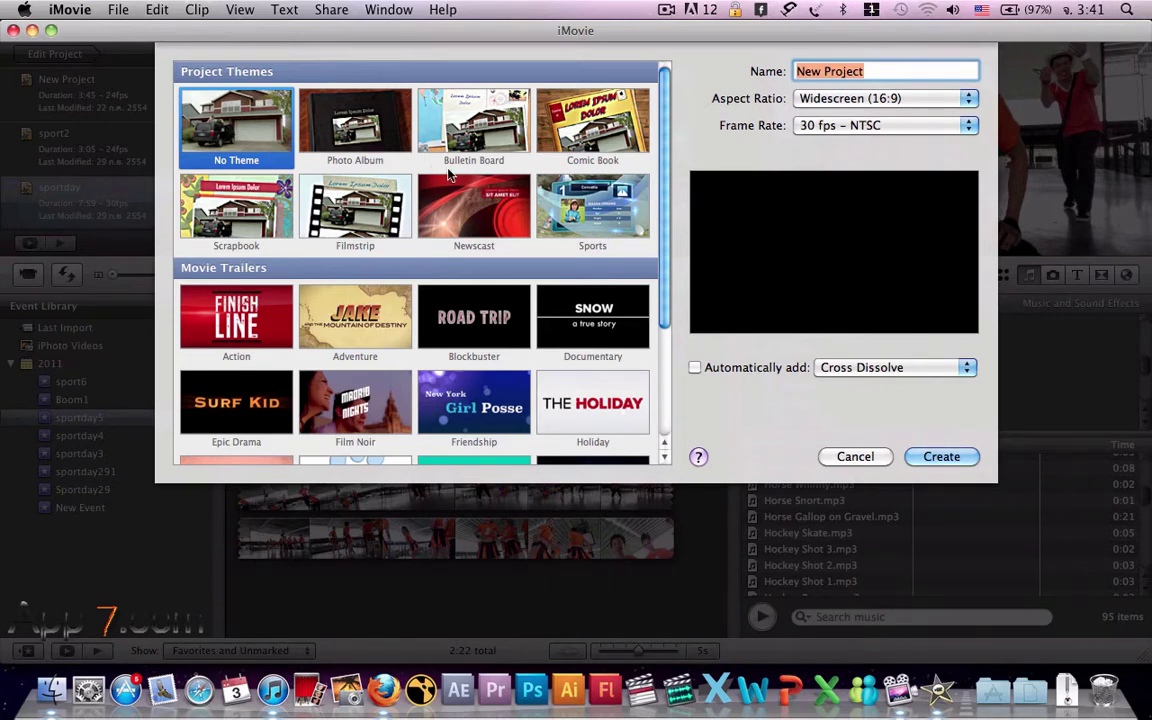
{"action": "scroll", "coordinate": [402, 150], "scroll_direction": "down", "scroll_amount": 2}
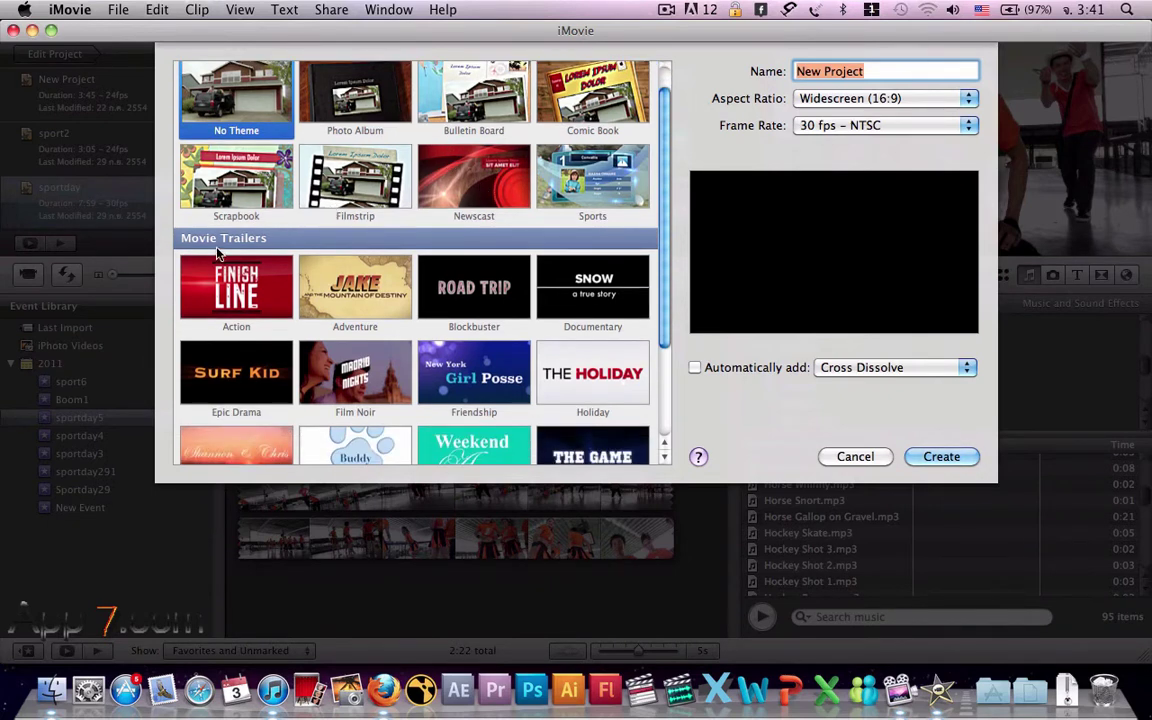
{"action": "scroll", "coordinate": [200, 232], "scroll_direction": "down", "scroll_amount": 2}
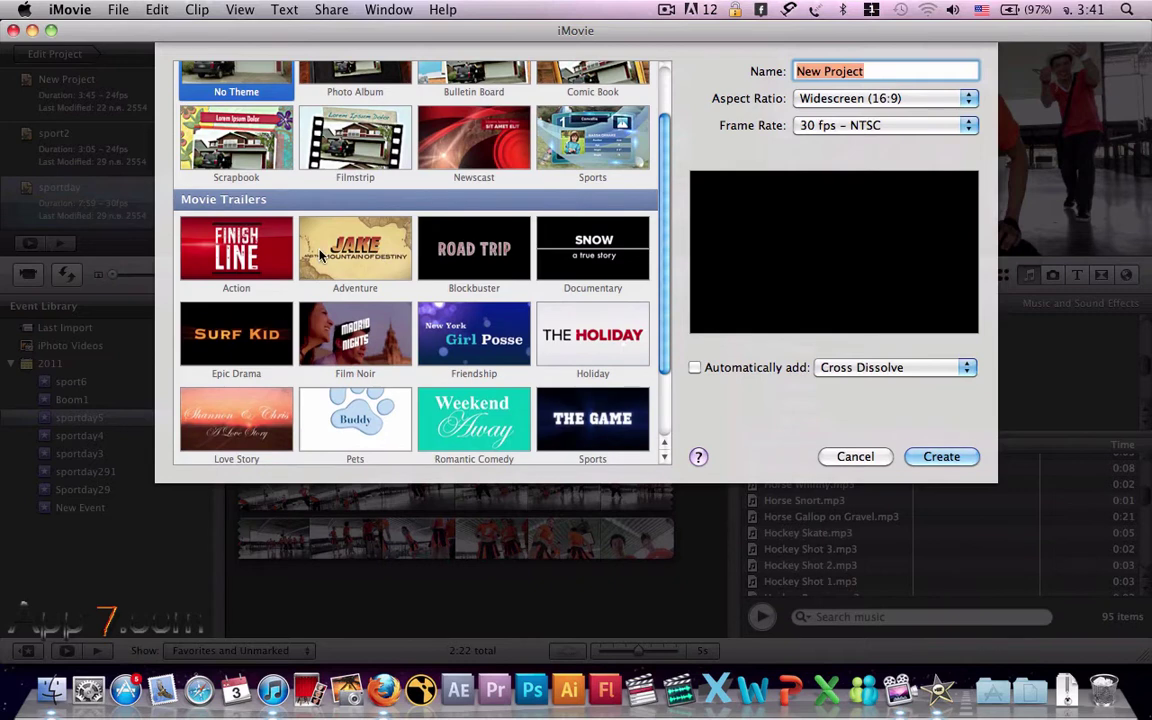
{"action": "scroll", "coordinate": [378, 252], "scroll_direction": "down", "scroll_amount": 3}
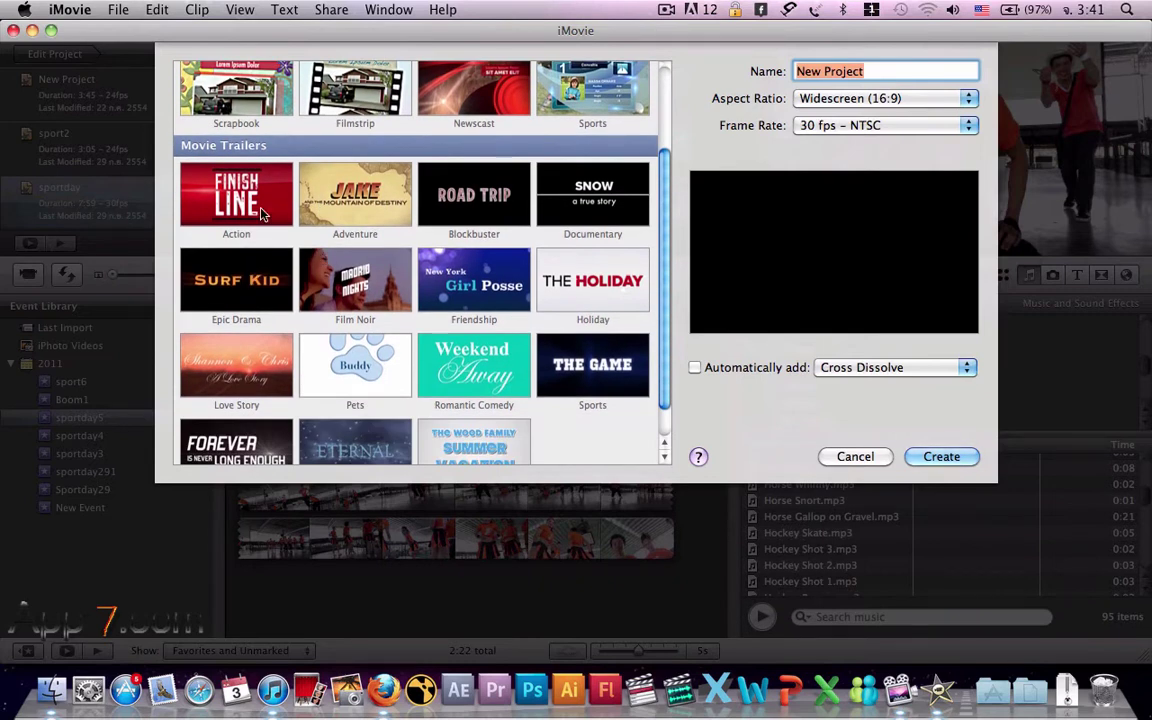
{"action": "scroll", "coordinate": [262, 214], "scroll_direction": "down", "scroll_amount": 2}
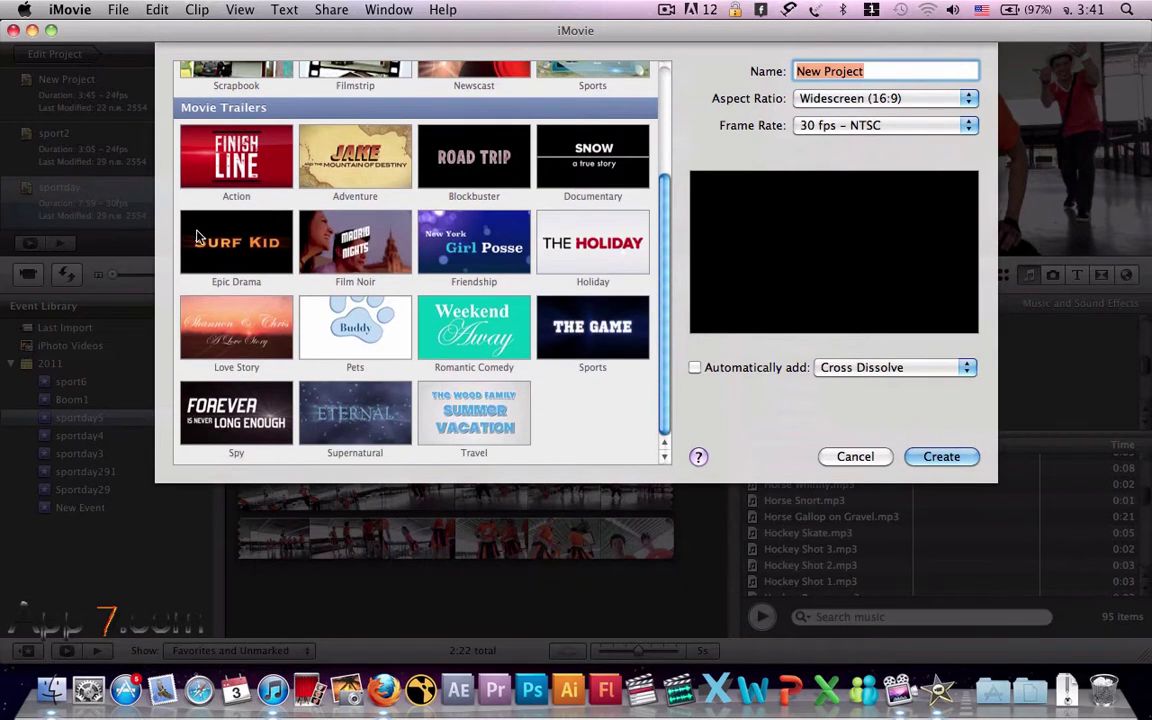
Preview the Action and Adventure movie trailers and look over the remaining trailers and themes
{"action": "left_click", "coordinate": [247, 180]}
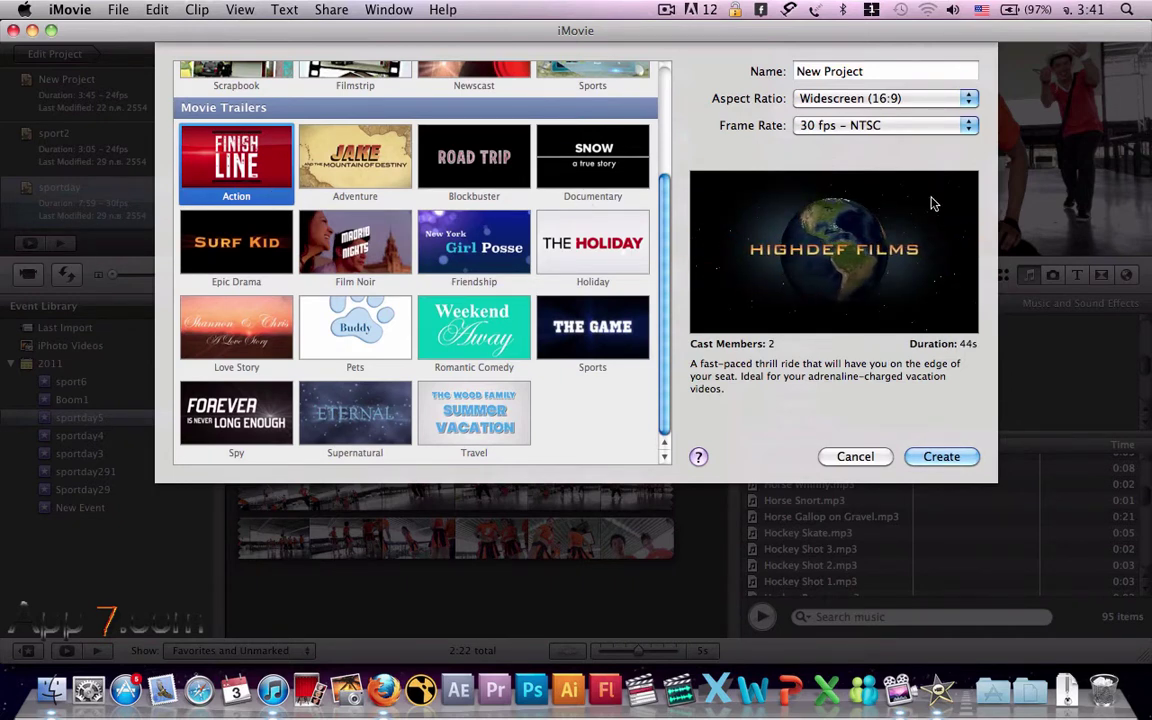
{"action": "key", "text": "XF86AudioRaiseVolume"}
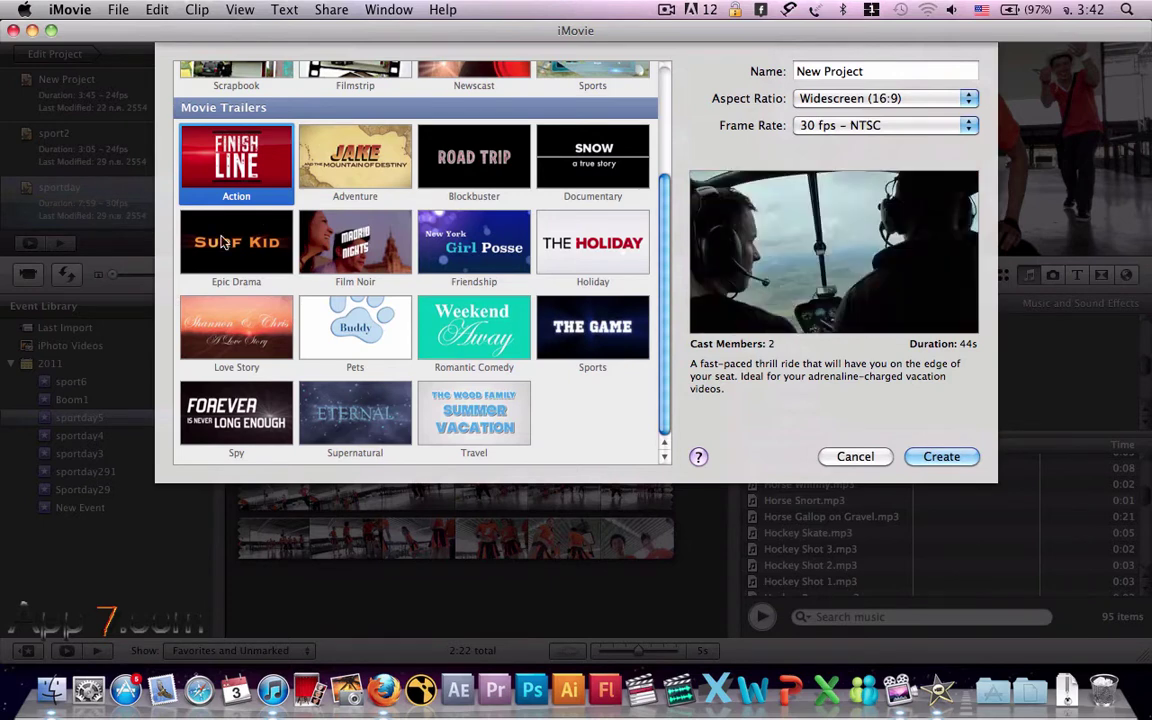
{"action": "left_click", "coordinate": [370, 184]}
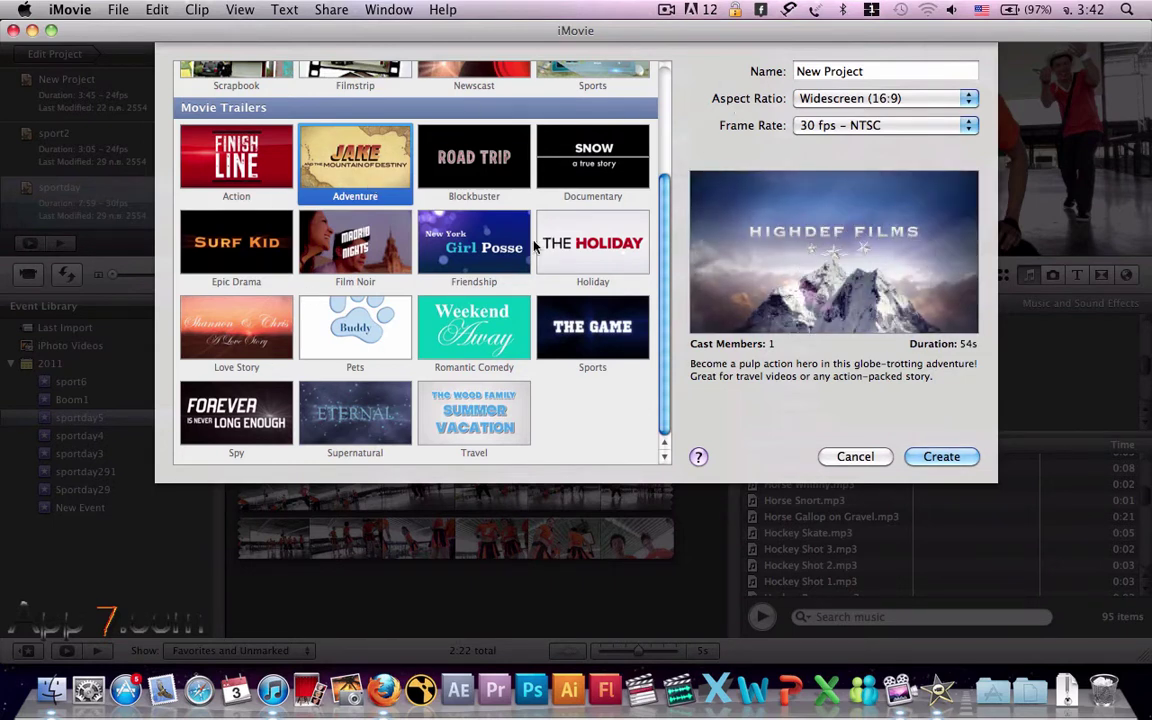
{"action": "scroll", "coordinate": [409, 292], "scroll_direction": "up", "scroll_amount": 2}
{"action": "scroll", "coordinate": [409, 292], "scroll_direction": "up", "scroll_amount": 2}
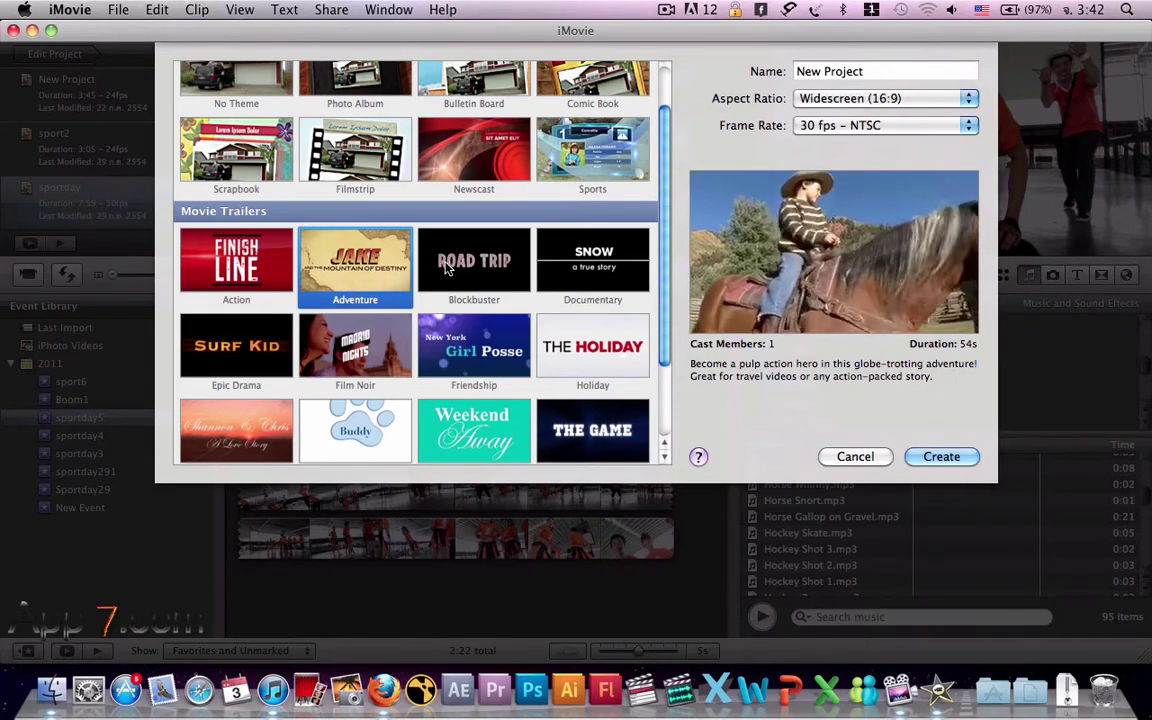
{"action": "scroll", "coordinate": [447, 265], "scroll_direction": "up", "scroll_amount": 3}
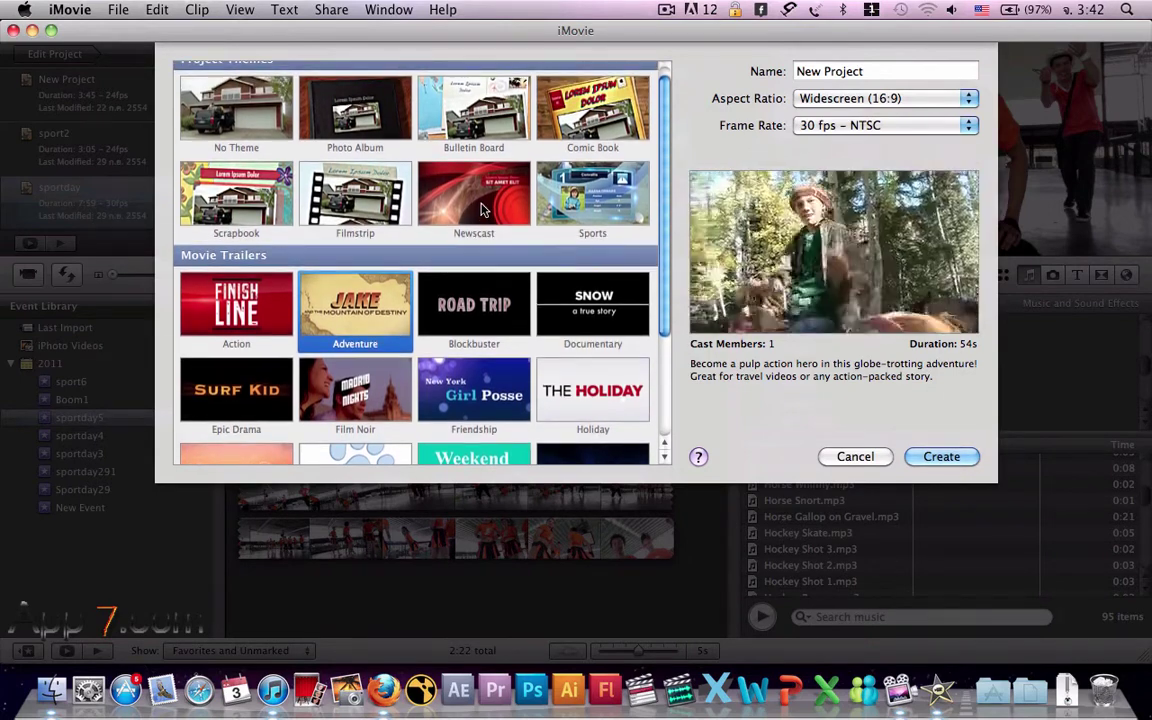
{"action": "scroll", "coordinate": [447, 265], "scroll_direction": "down", "scroll_amount": 3}
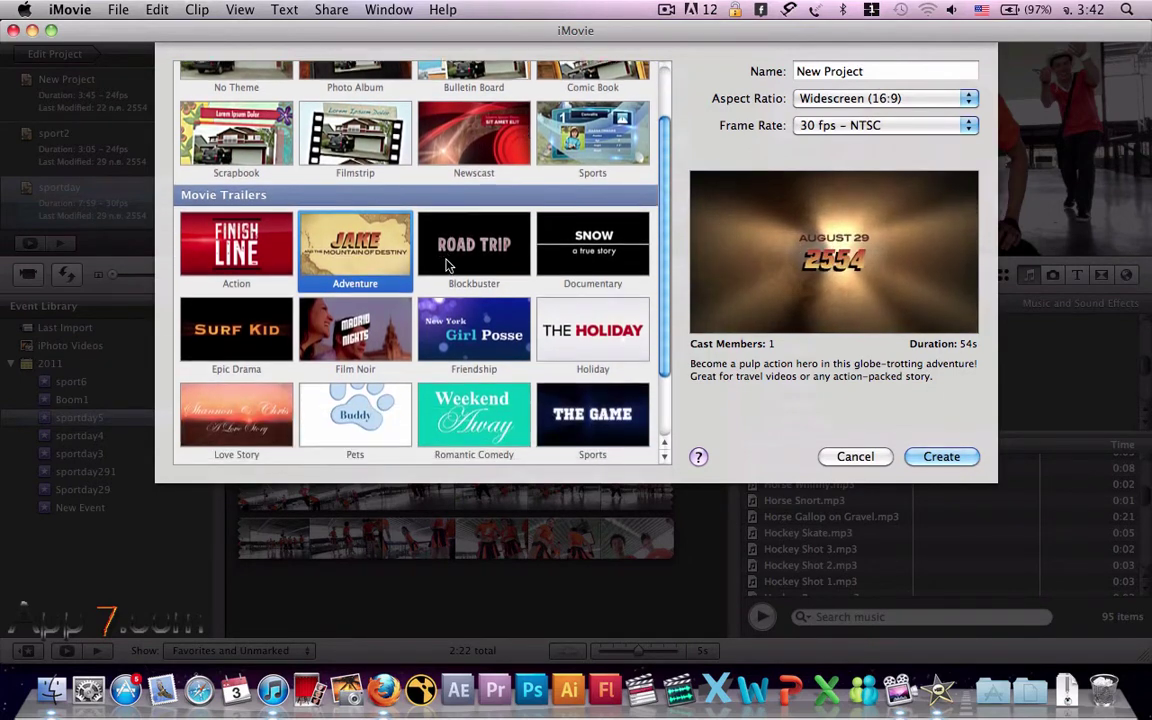
{"action": "scroll", "coordinate": [447, 265], "scroll_direction": "down", "scroll_amount": 4}
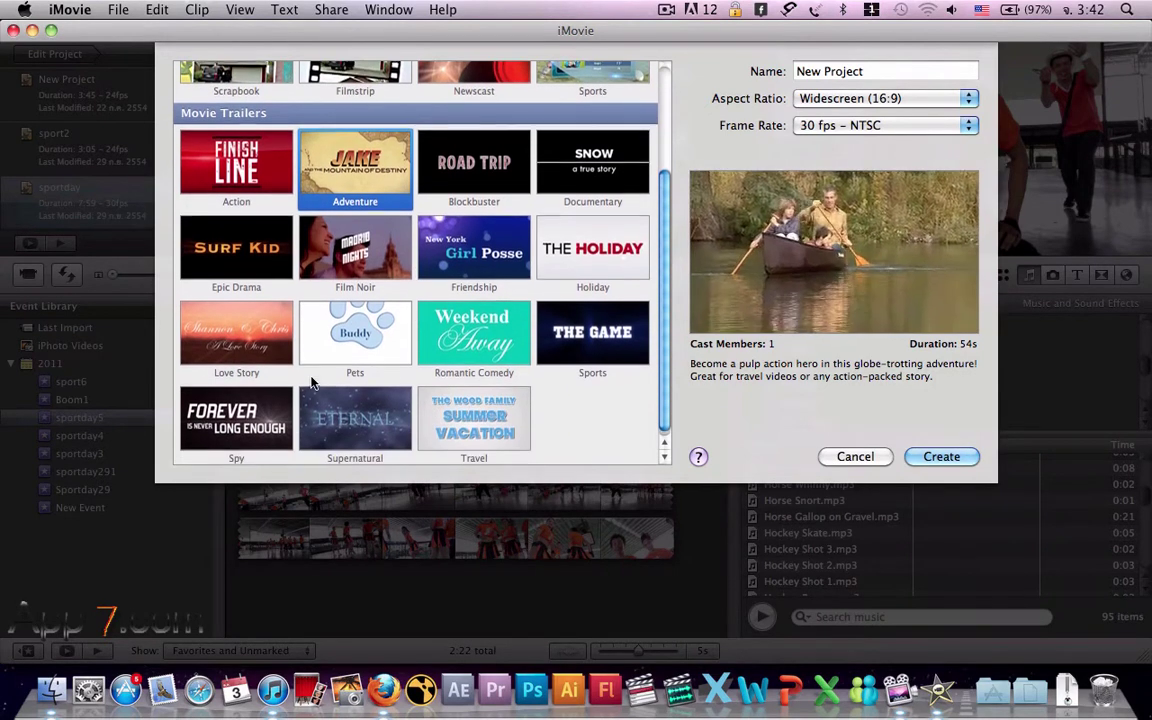
{"action": "scroll", "coordinate": [311, 383], "scroll_direction": "up", "scroll_amount": 8}
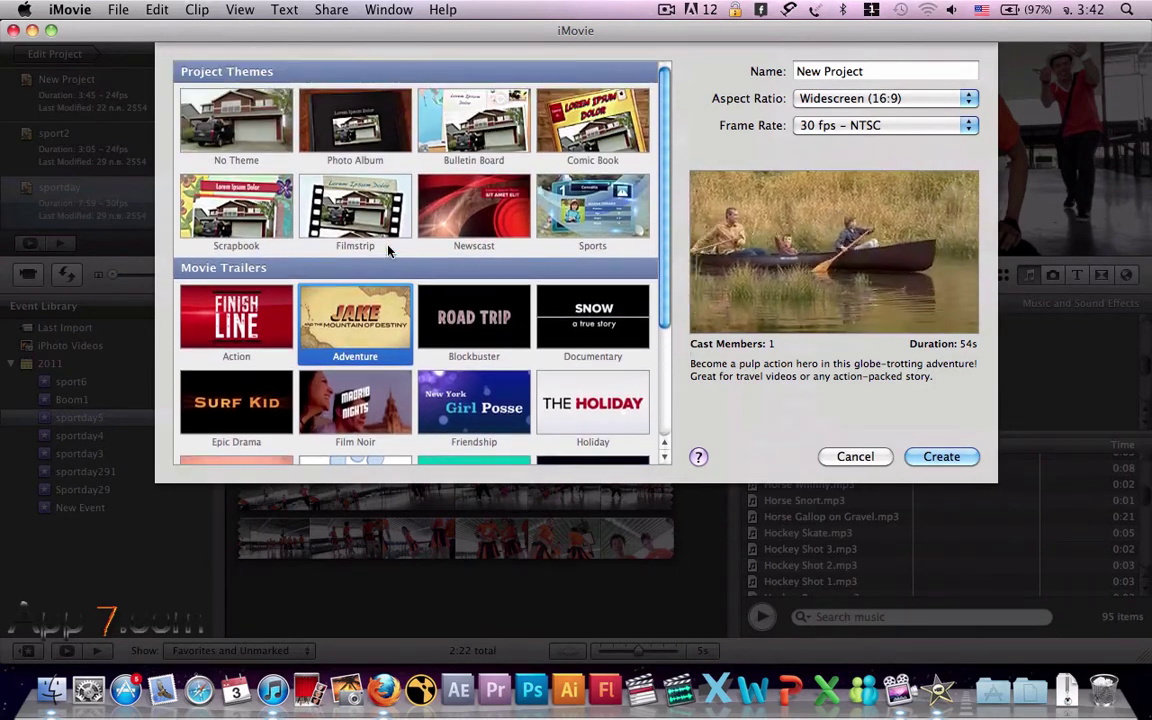
Preview the Newscast, Sports, Filmstrip and Comic Book project themes
{"action": "left_click", "coordinate": [455, 213]}
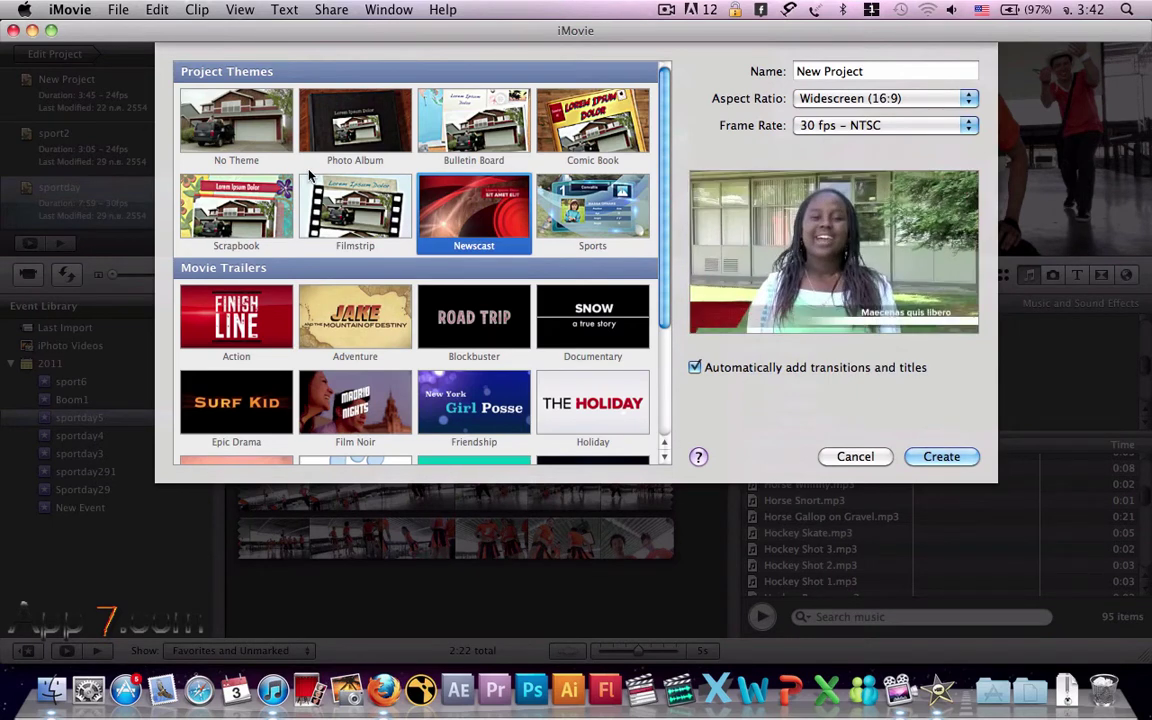
{"action": "left_click", "coordinate": [592, 213]}
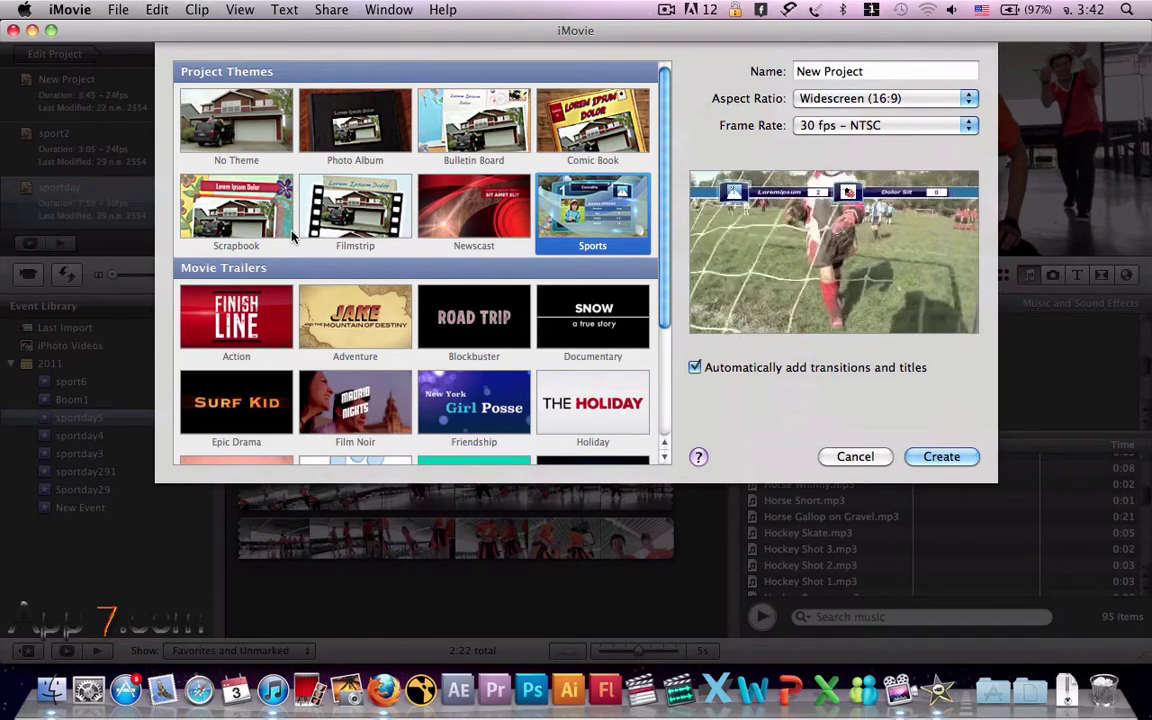
{"action": "left_click", "coordinate": [340, 228]}
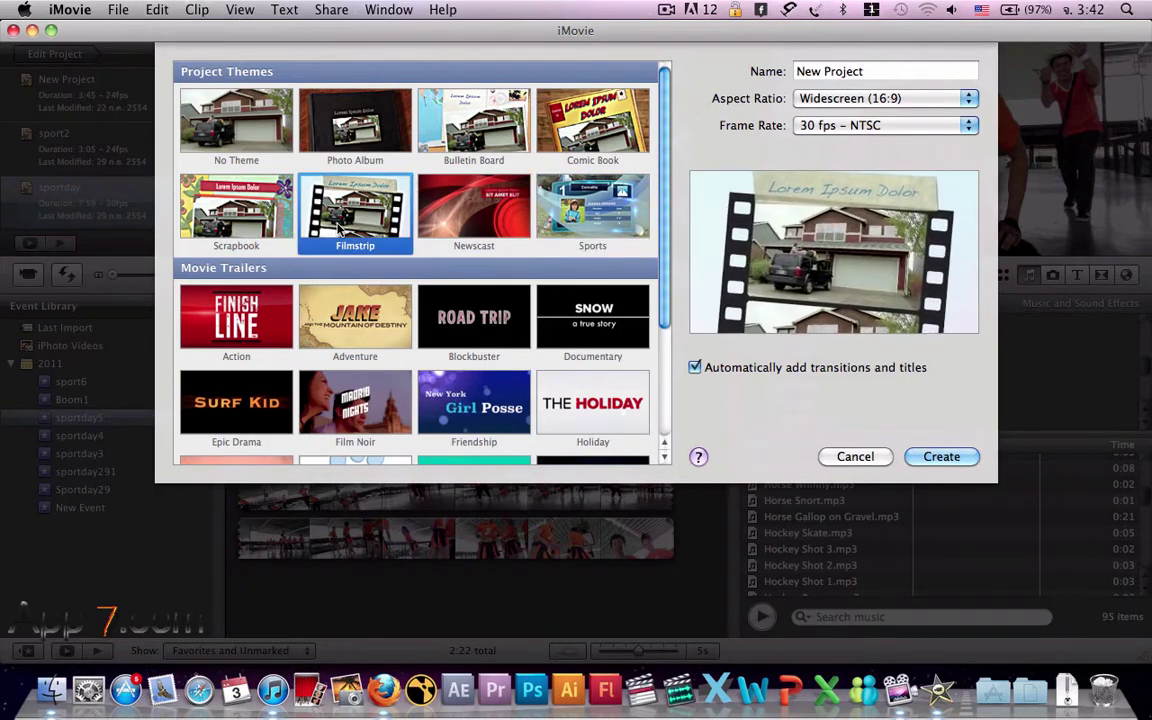
{"action": "left_click", "coordinate": [545, 128]}
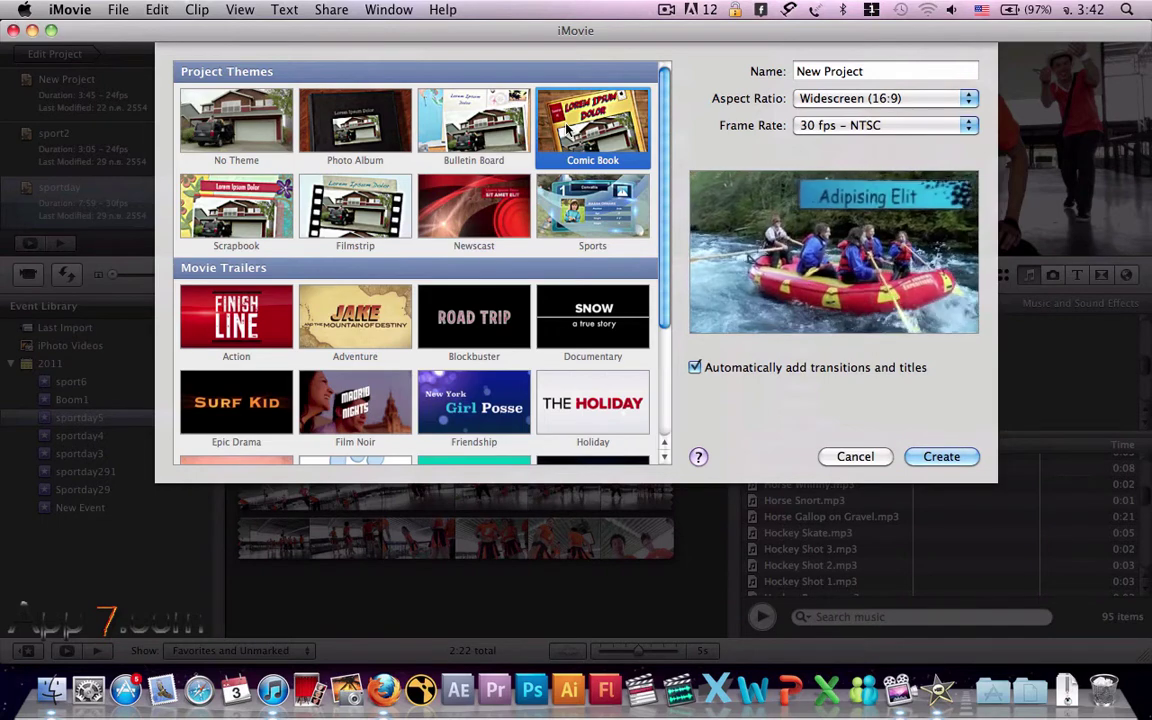
Preview the Film Noir movie trailer
{"action": "scroll", "coordinate": [450, 313], "scroll_direction": "down", "scroll_amount": 3}
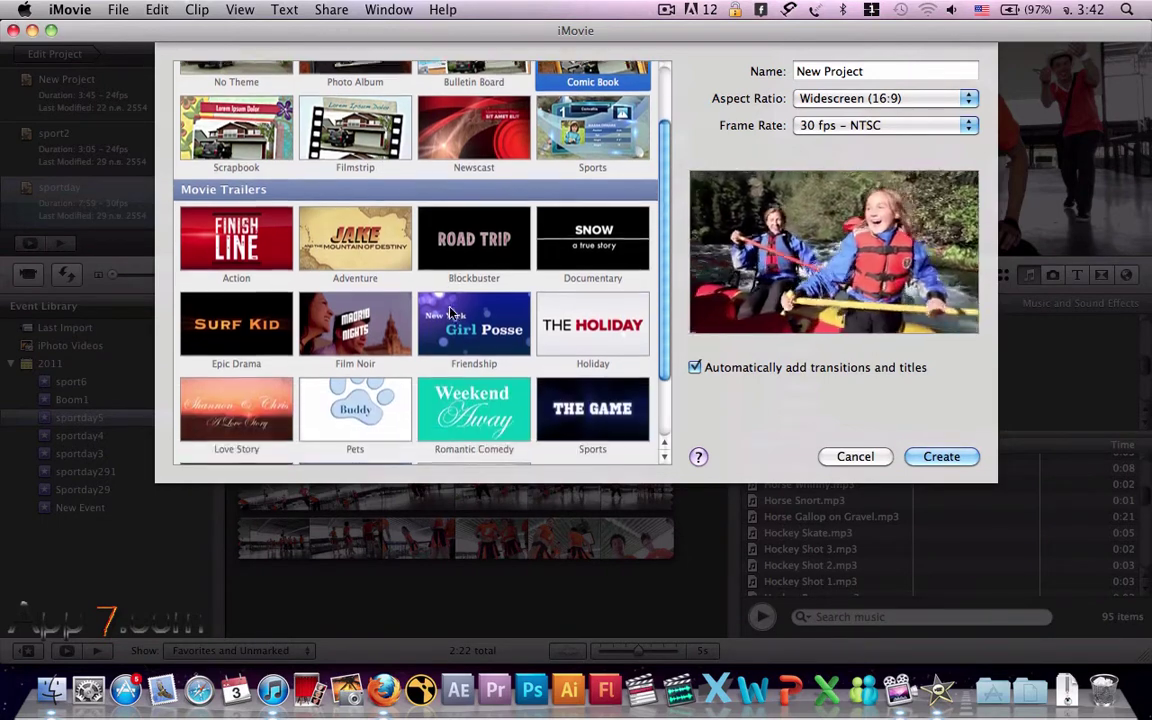
{"action": "scroll", "coordinate": [450, 313], "scroll_direction": "down", "scroll_amount": 2}
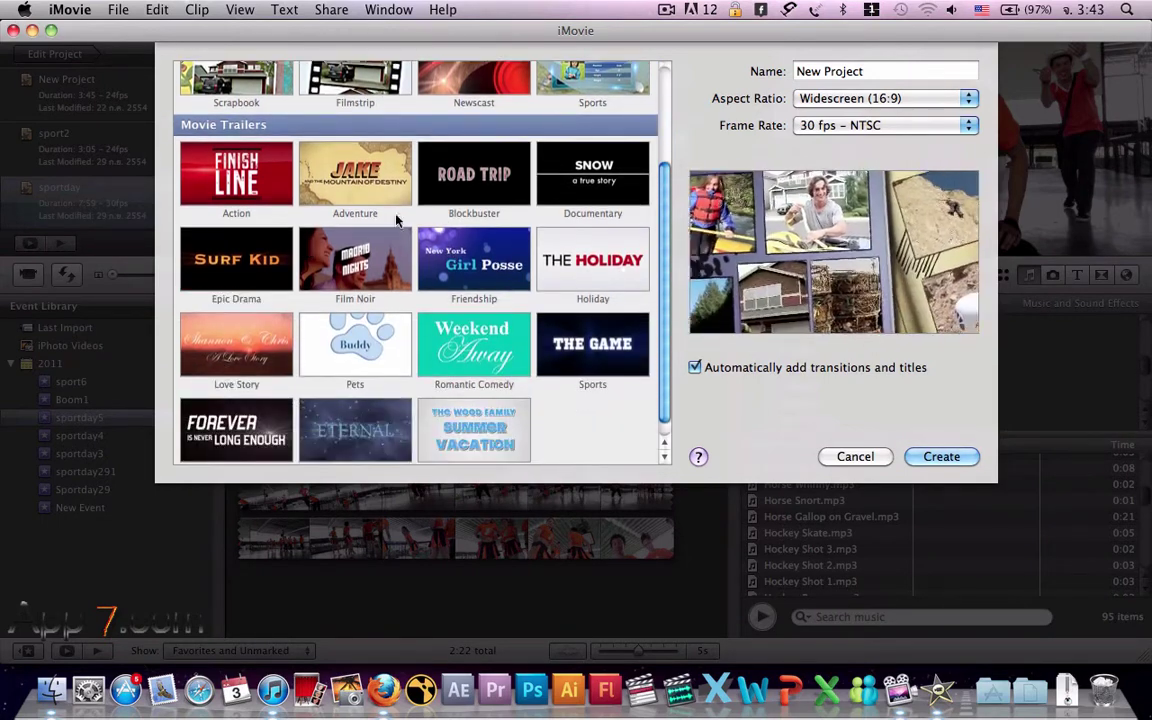
{"action": "left_click", "coordinate": [358, 256]}
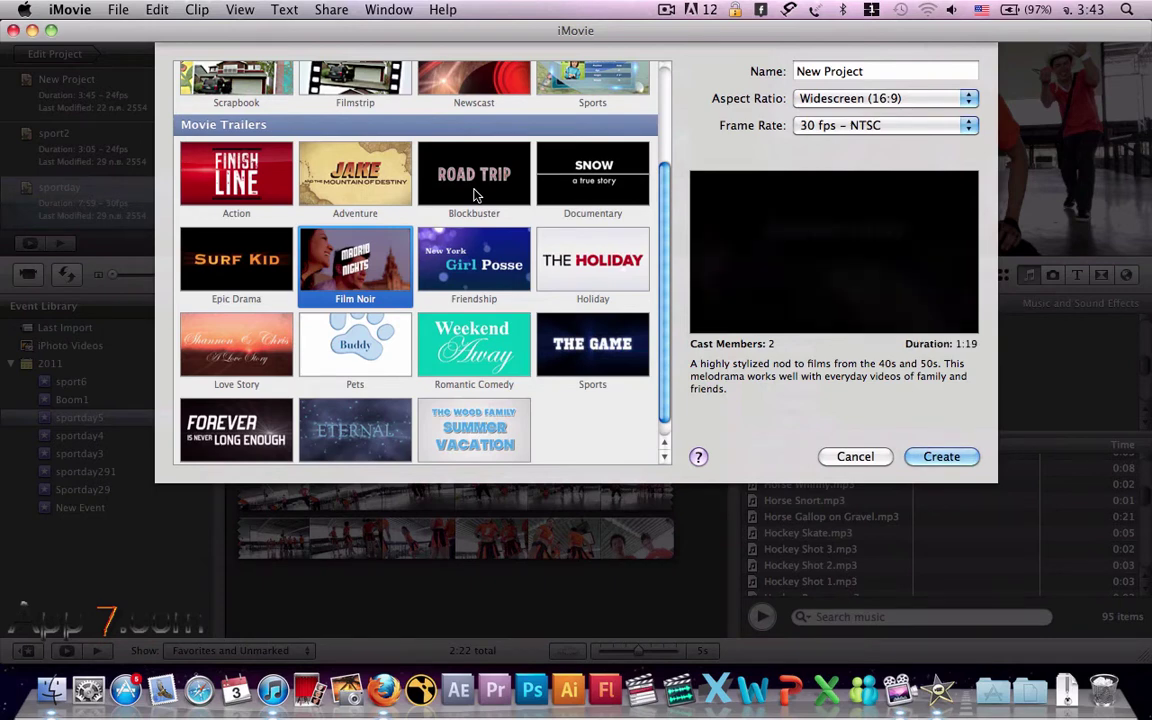
Create the project with the Comic Book theme, Widescreen (16:9) at 30 fps NTSC, with transitions and titles added automatically
{"action": "scroll", "coordinate": [475, 195], "scroll_direction": "up", "scroll_amount": 3}
{"action": "scroll", "coordinate": [399, 210], "scroll_direction": "up", "scroll_amount": 1}
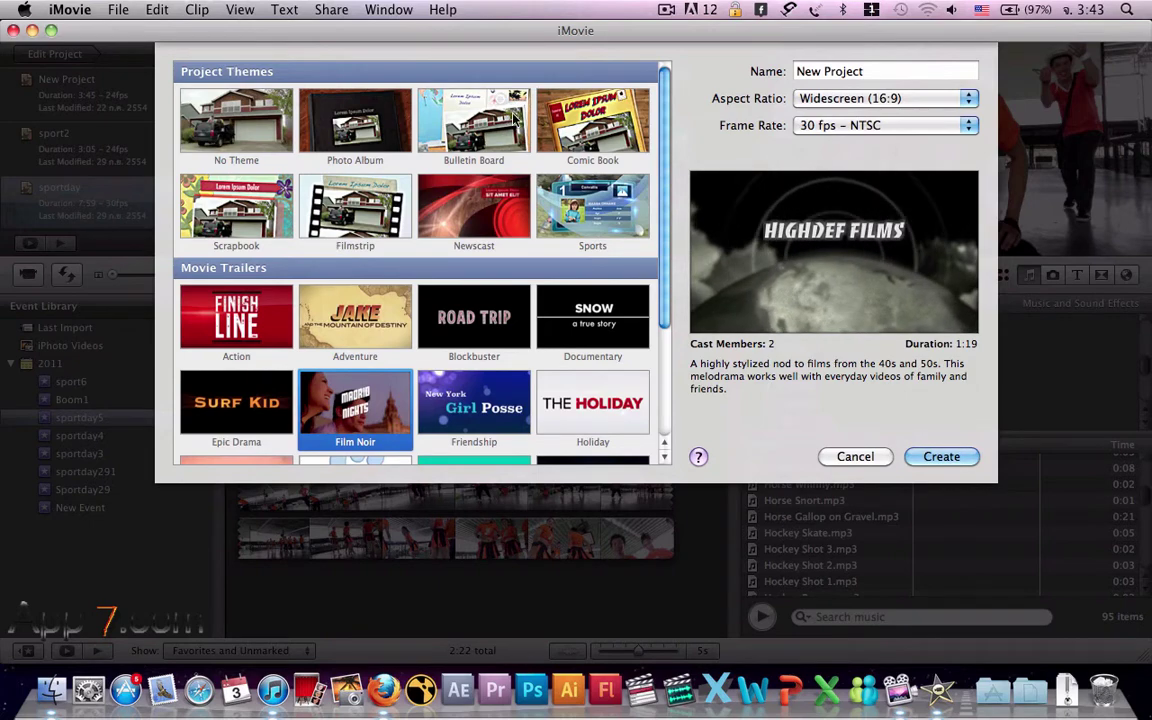
{"action": "left_click", "coordinate": [612, 129]}
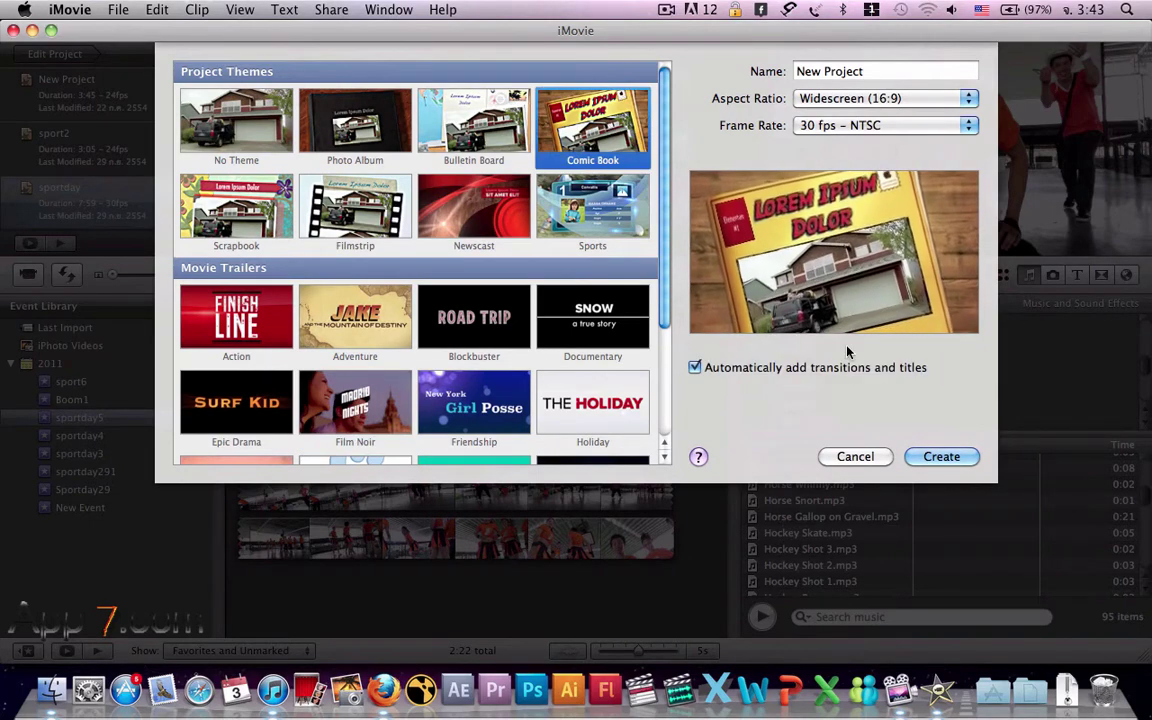
{"action": "left_click", "coordinate": [943, 457]}
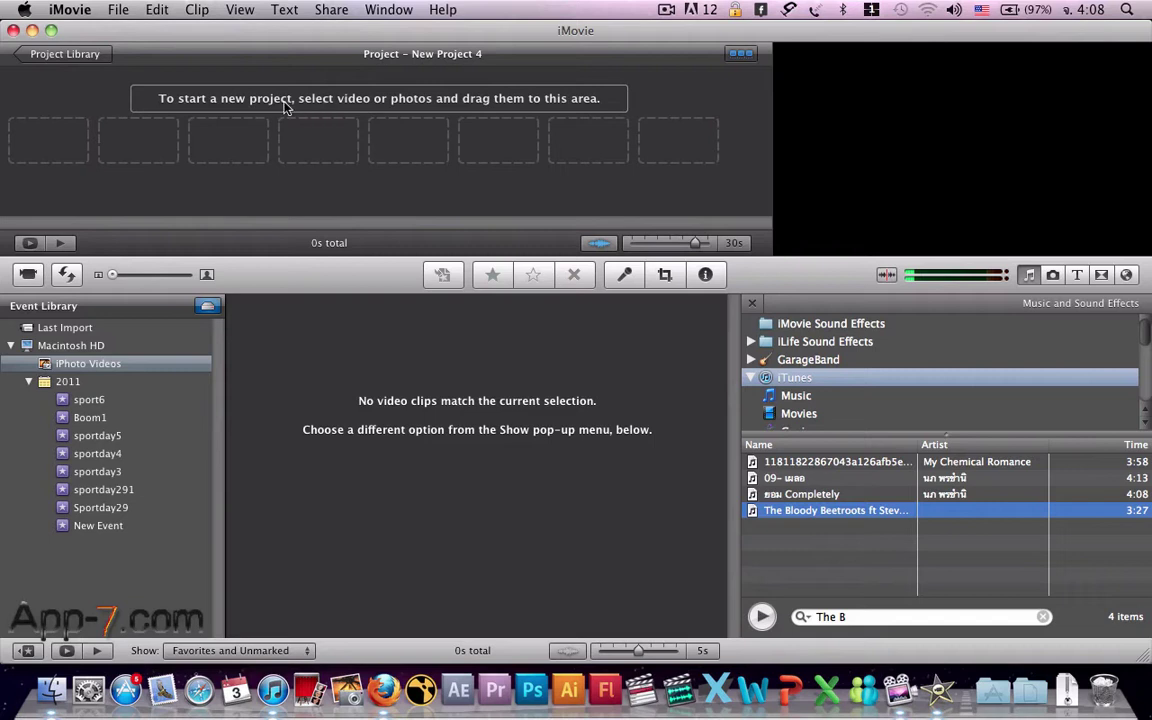
Start a movie file import and preview Bctob.mpg in the Bacteria Film folder on the Desktop
{"action": "left_click", "coordinate": [118, 9]}
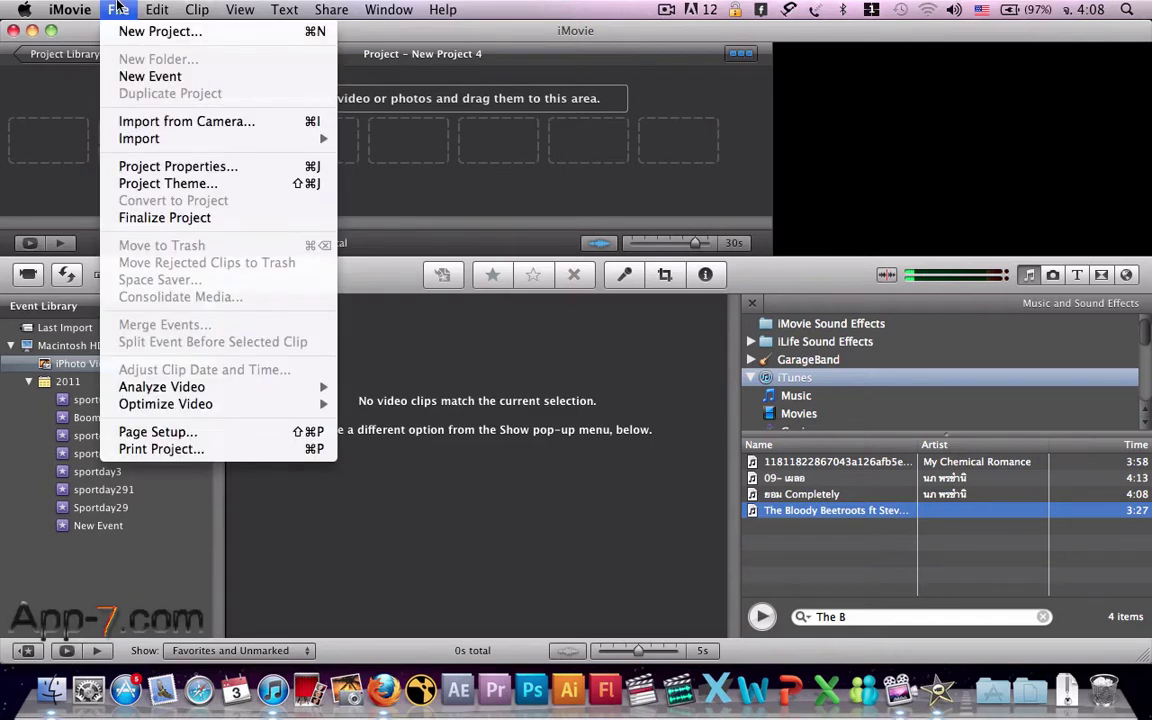
{"action": "mouse_move", "coordinate": [110, 143]}
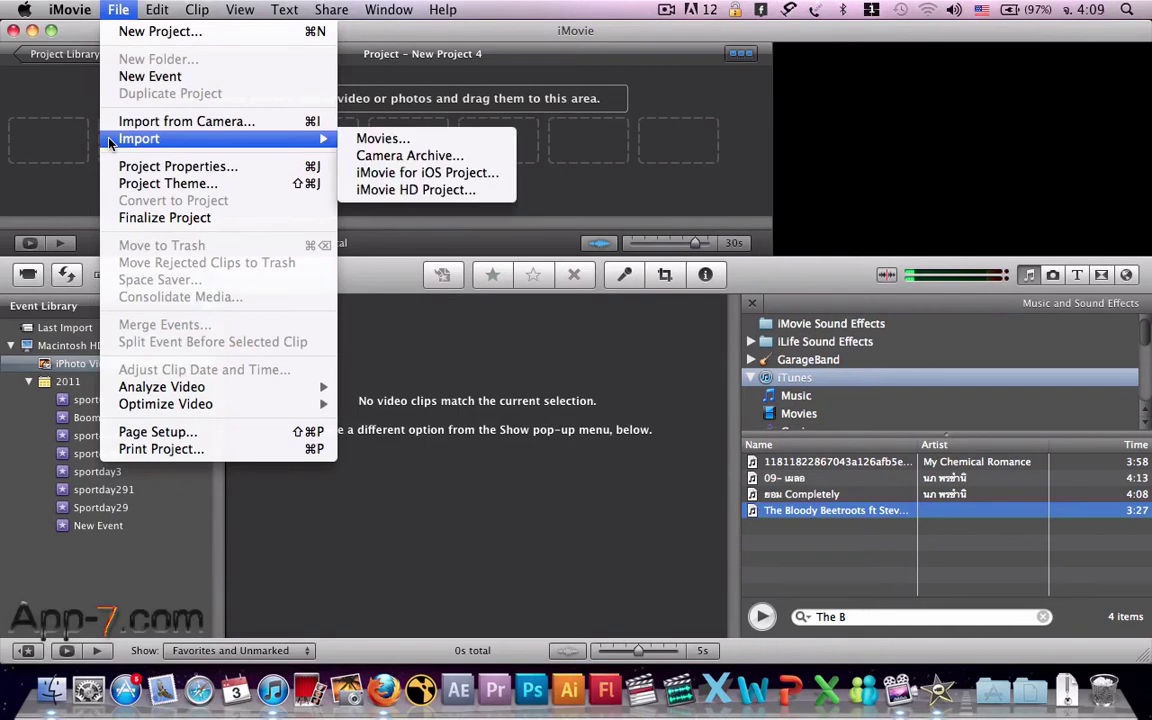
{"action": "left_click", "coordinate": [368, 143]}
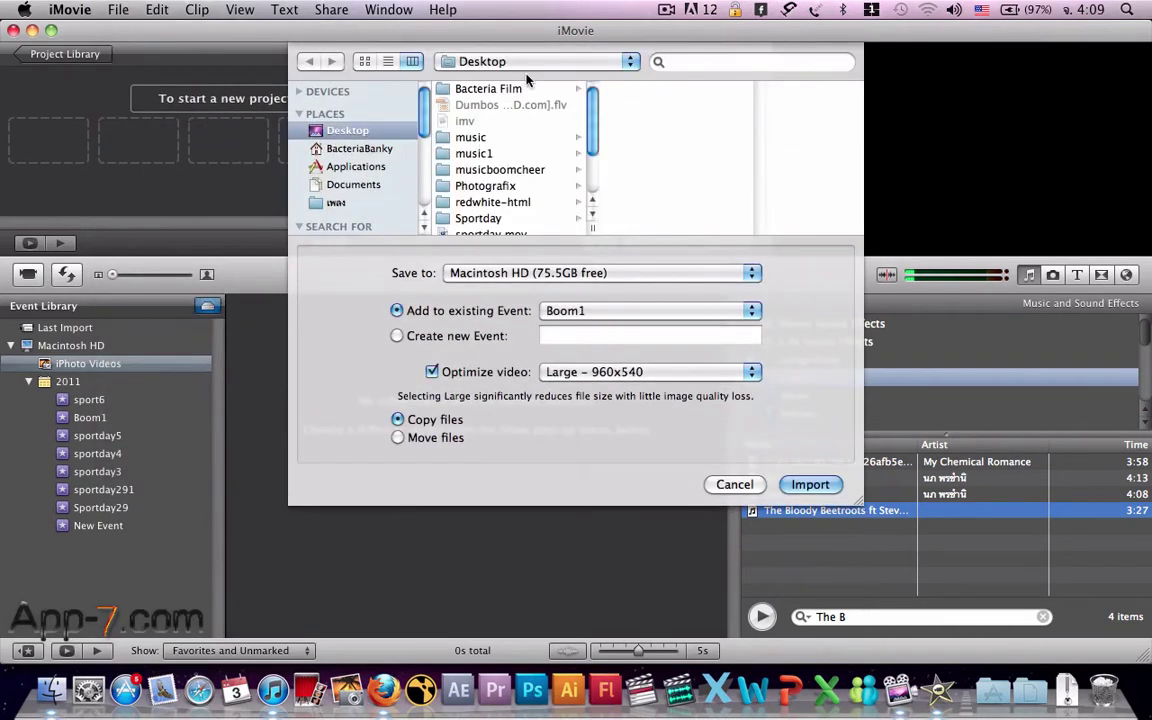
{"action": "left_click", "coordinate": [488, 88]}
{"action": "scroll", "coordinate": [620, 130], "scroll_direction": "down", "scroll_amount": 5}
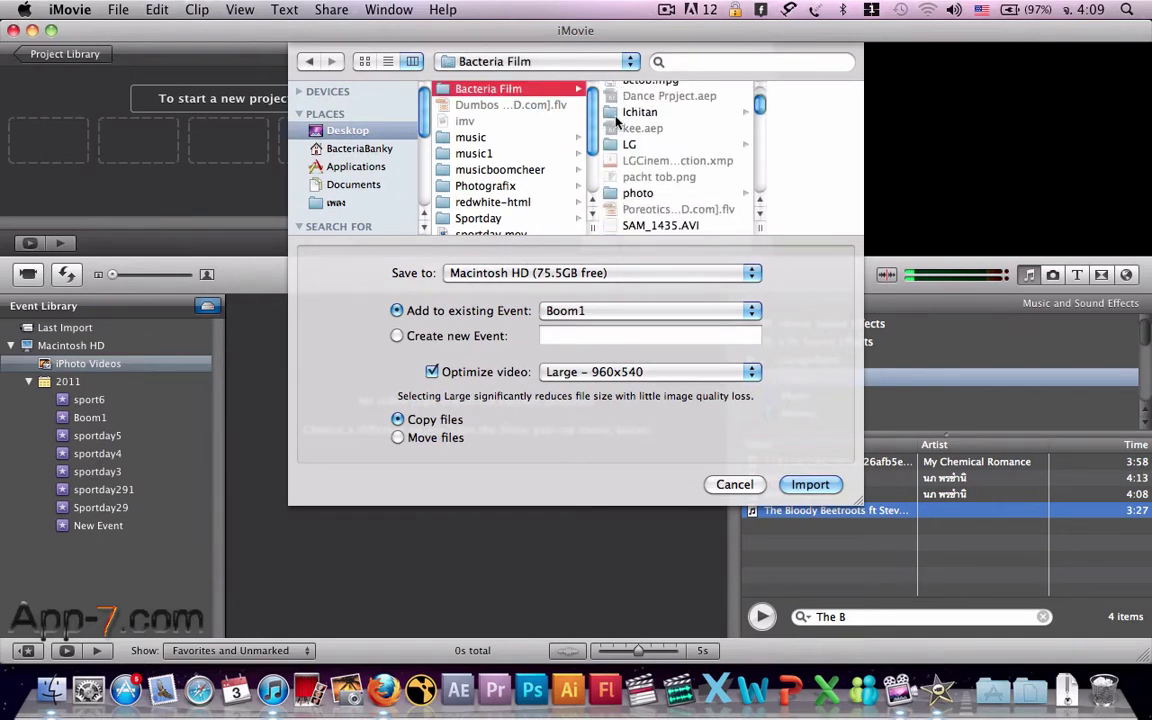
{"action": "left_click", "coordinate": [636, 138]}
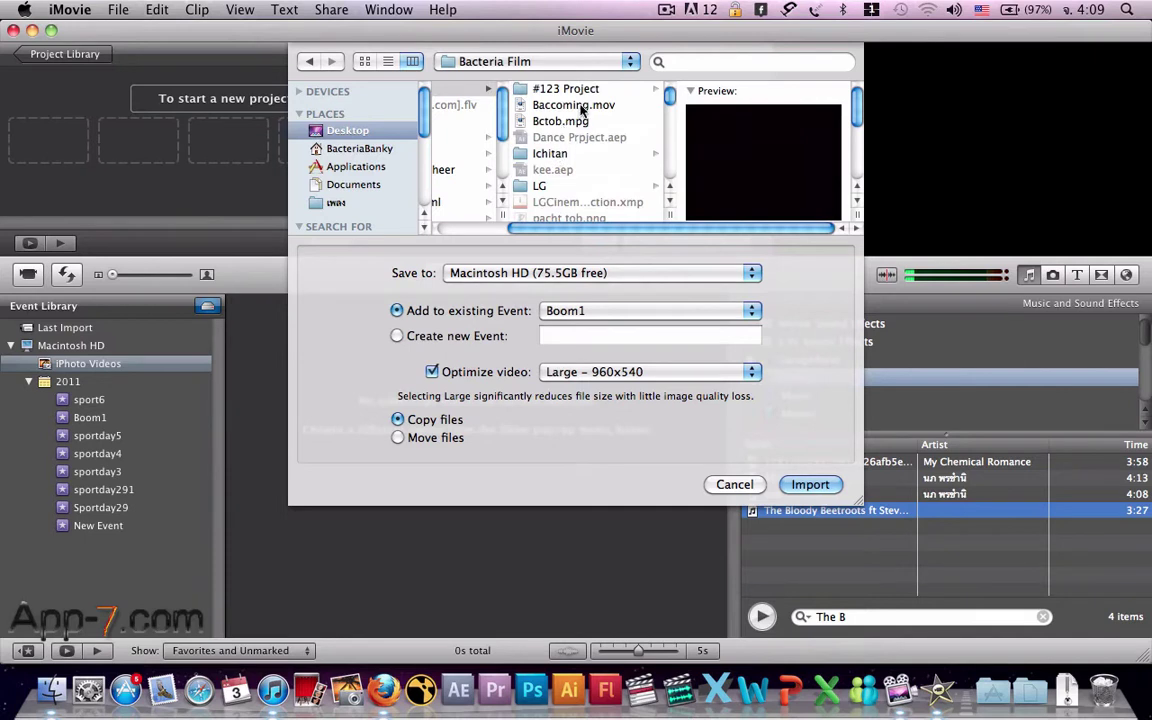
{"action": "left_click", "coordinate": [581, 107]}
{"action": "left_click", "coordinate": [576, 122]}
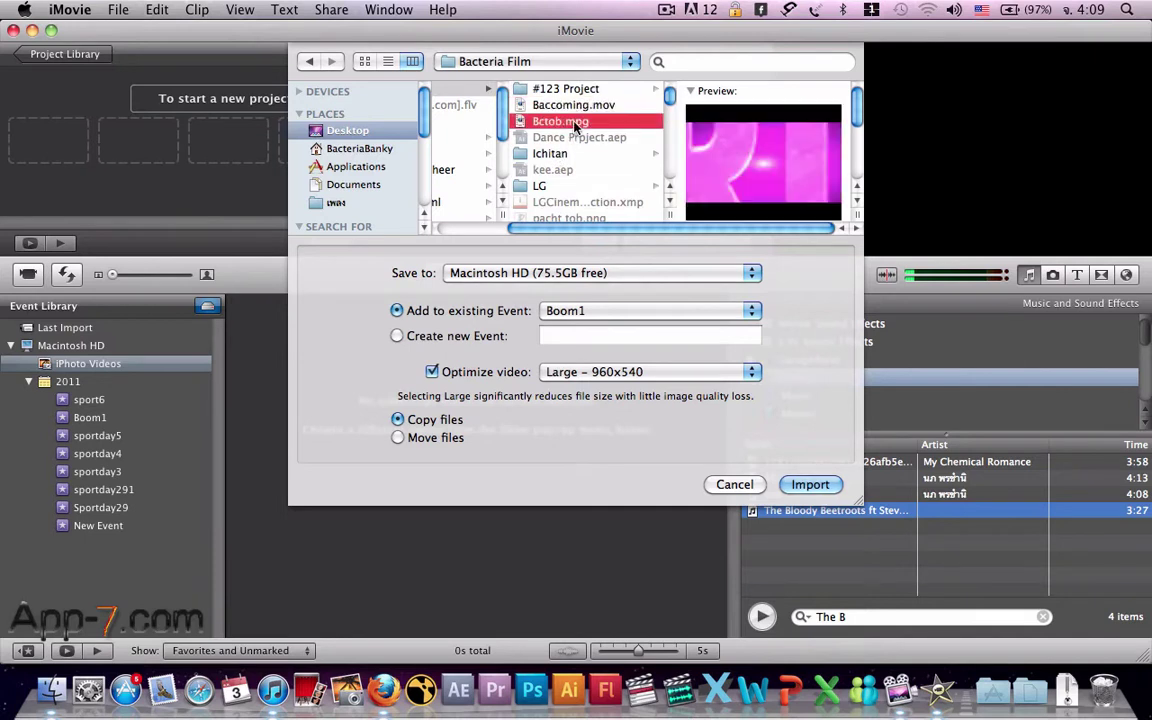
Look through the remaining files in the Bacteria Film folder and preview SAM_2410.MP4
{"action": "scroll", "coordinate": [580, 122], "scroll_direction": "down", "scroll_amount": 5}
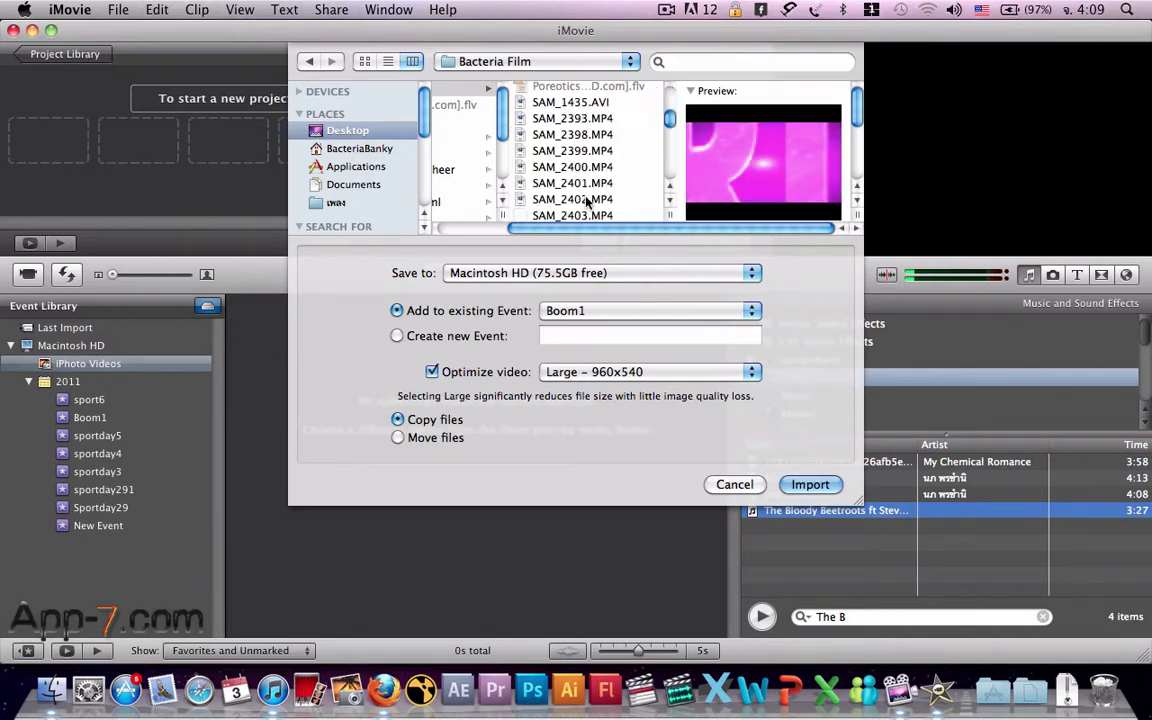
{"action": "scroll", "coordinate": [590, 200], "scroll_direction": "down", "scroll_amount": 6}
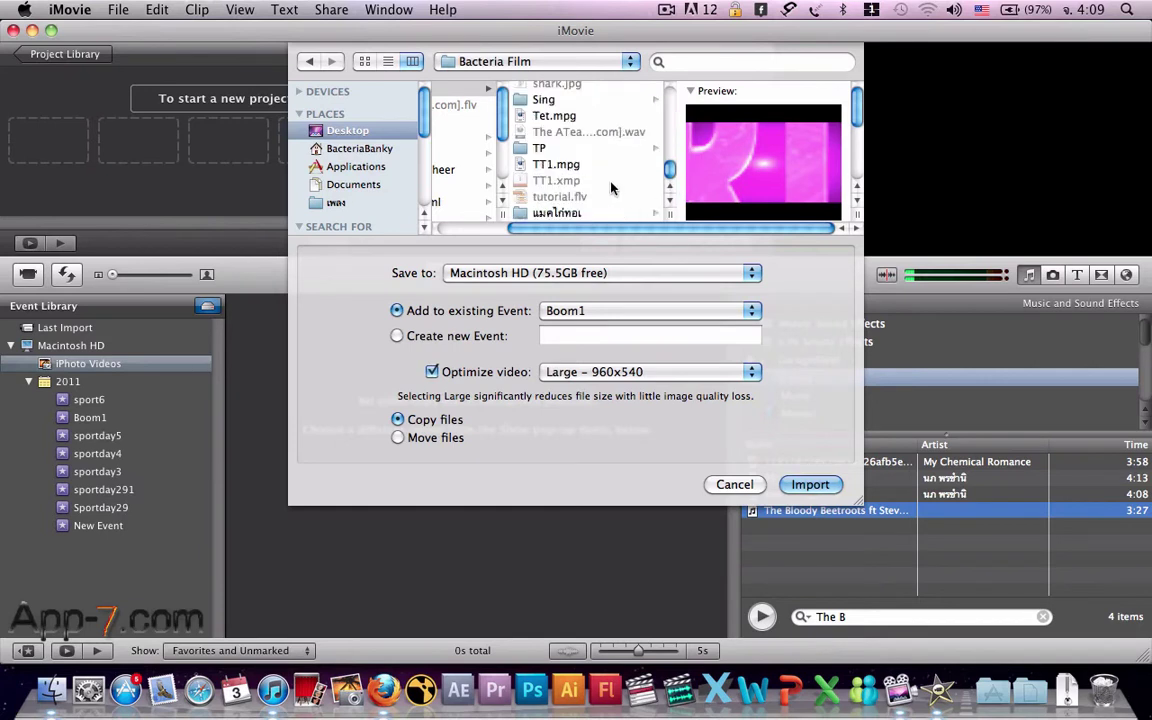
{"action": "scroll", "coordinate": [594, 166], "scroll_direction": "up", "scroll_amount": 4}
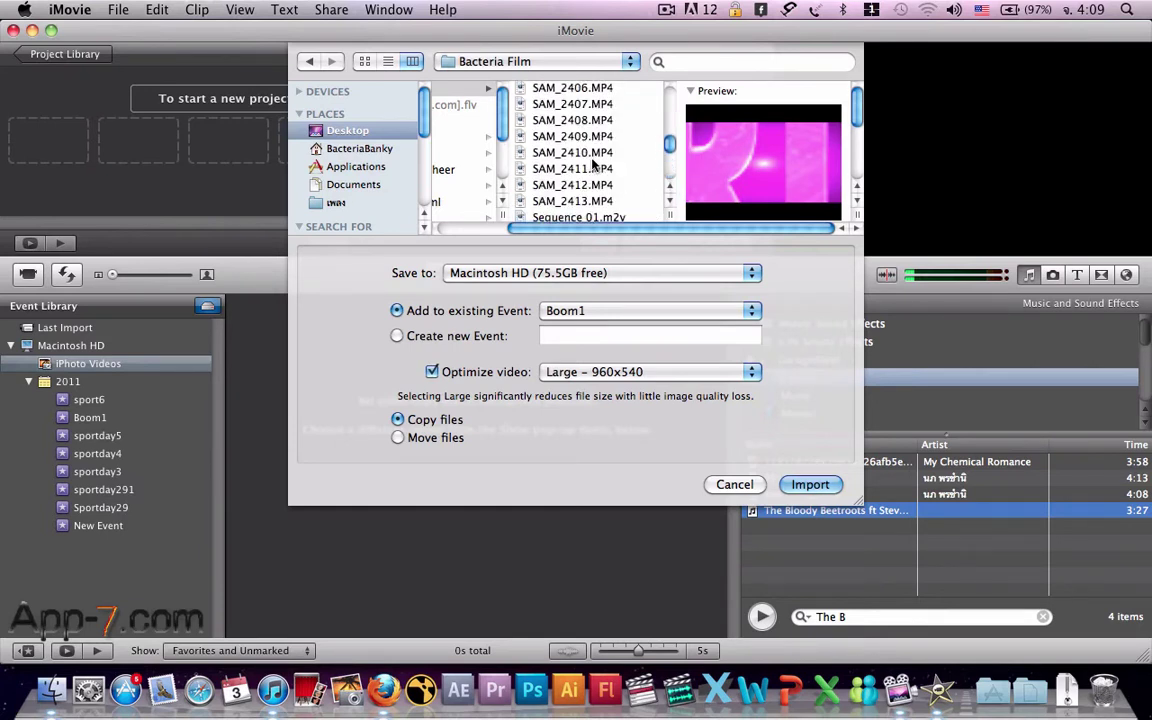
{"action": "left_click", "coordinate": [592, 156]}
{"action": "scroll", "coordinate": [594, 164], "scroll_direction": "up", "scroll_amount": 10}
{"action": "scroll", "coordinate": [594, 164], "scroll_direction": "down", "scroll_amount": 2}
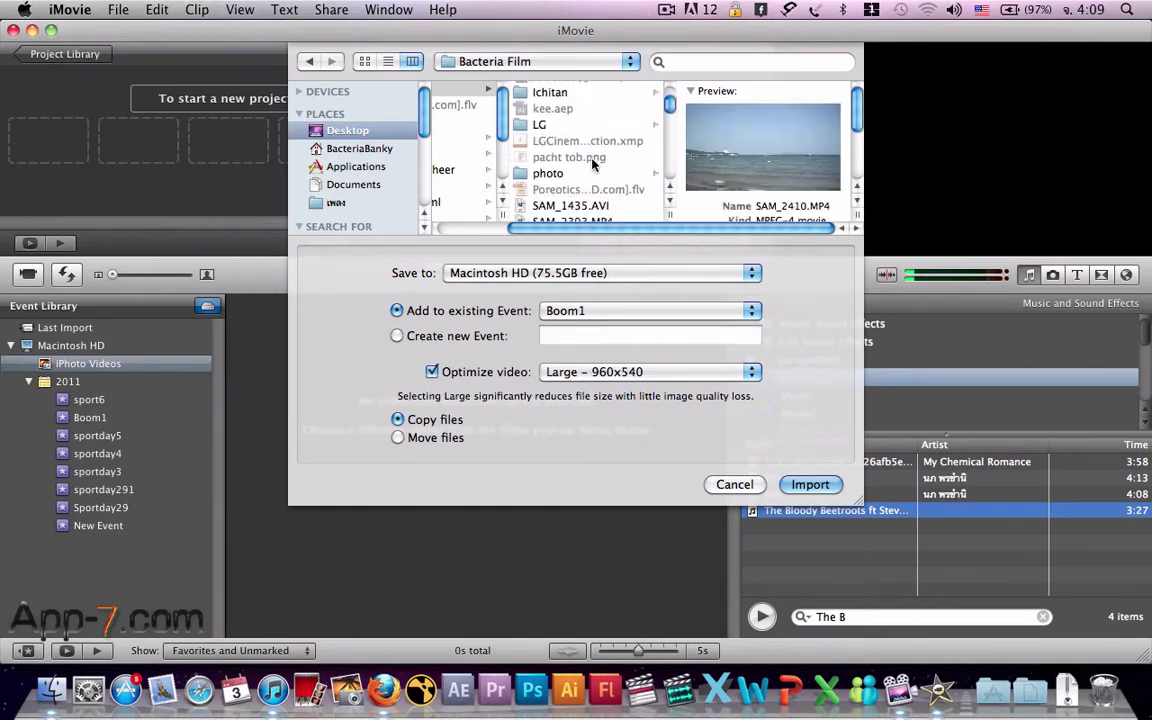
{"action": "scroll", "coordinate": [592, 165], "scroll_direction": "up", "scroll_amount": 2}
Import SAM_2940.mov from the LG folder into the existing Boom1 event, copying the file and optimizing video at Large - 960x540
{"action": "left_click", "coordinate": [555, 185]}
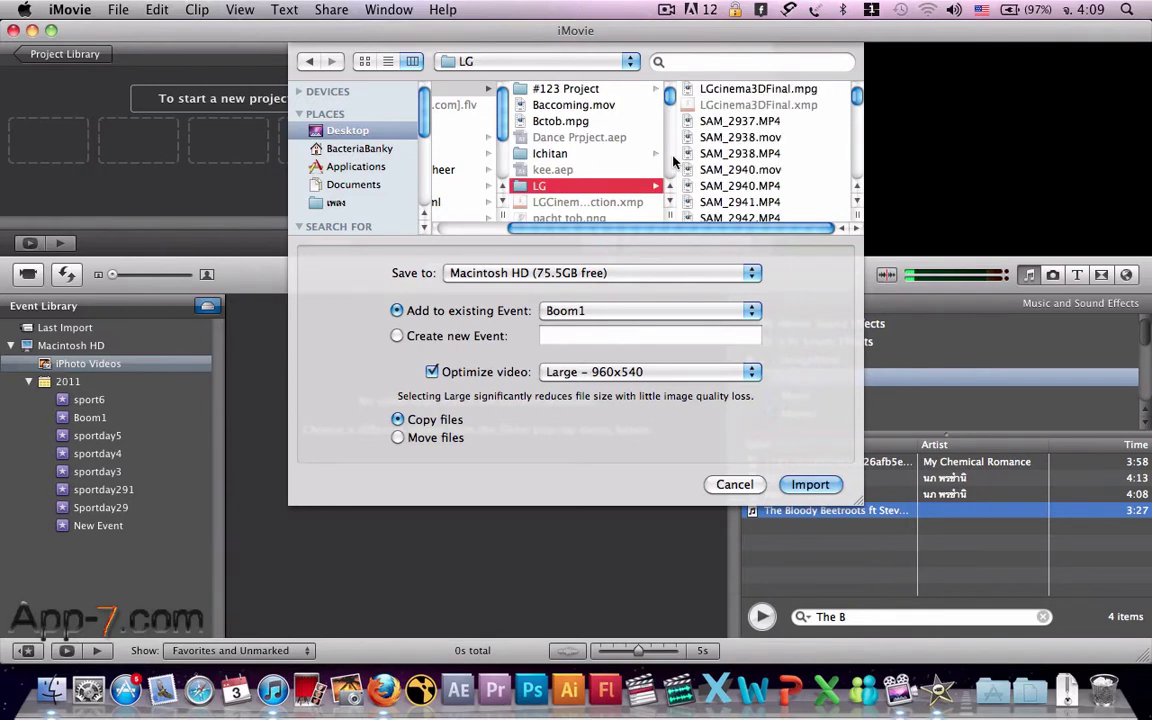
{"action": "left_click", "coordinate": [785, 169]}
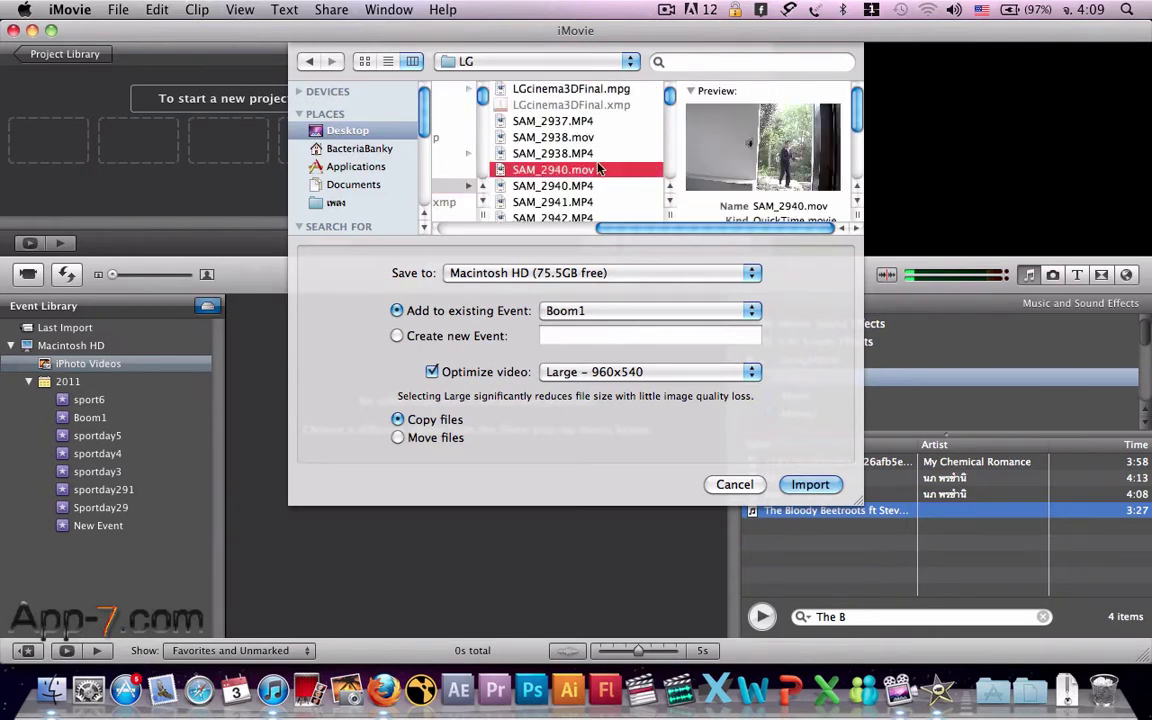
{"action": "left_click", "coordinate": [600, 185]}
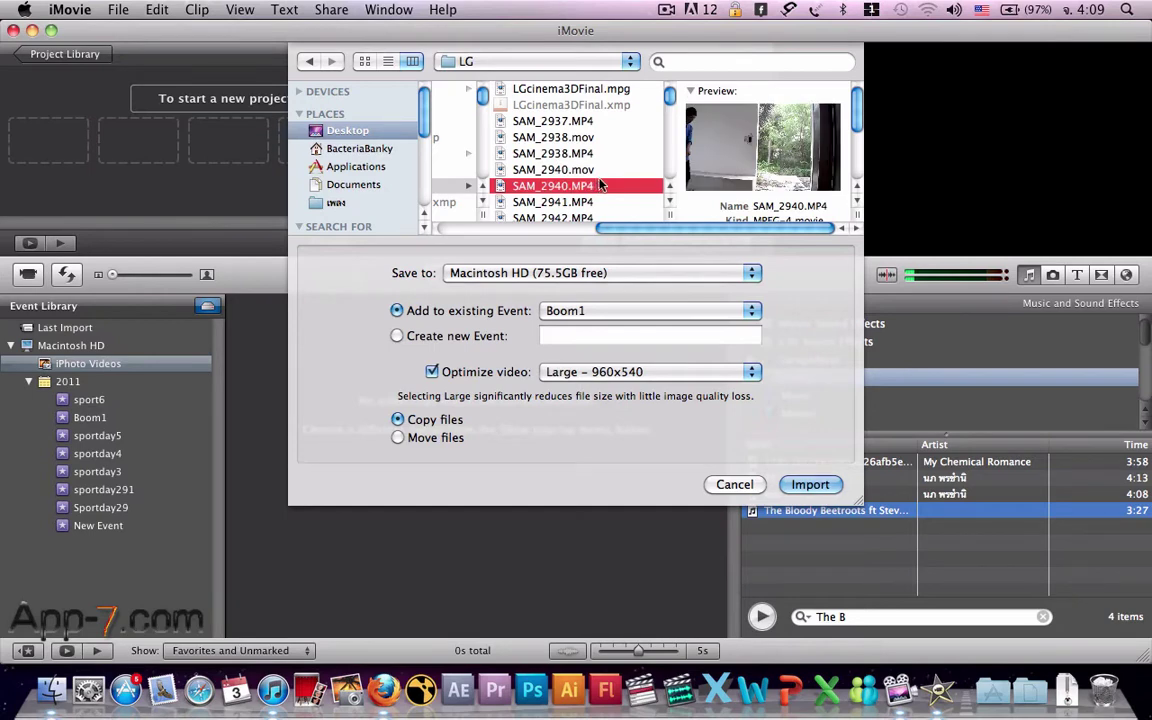
{"action": "left_click", "coordinate": [602, 172]}
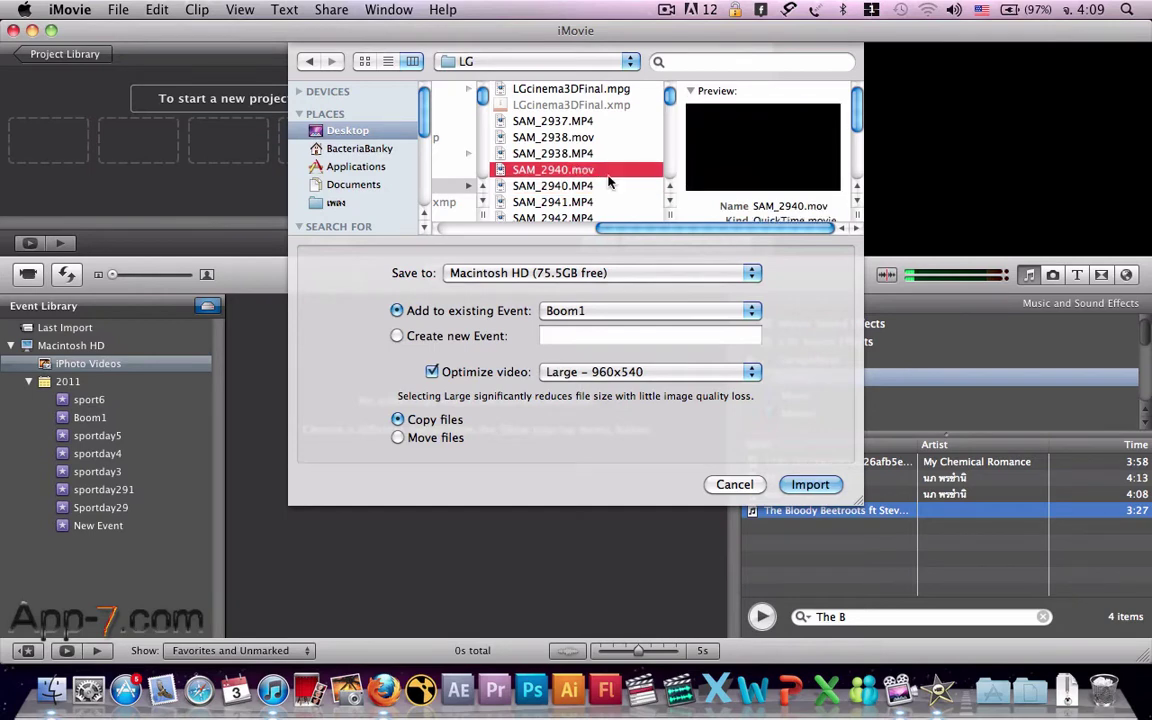
{"action": "left_click", "coordinate": [811, 485]}
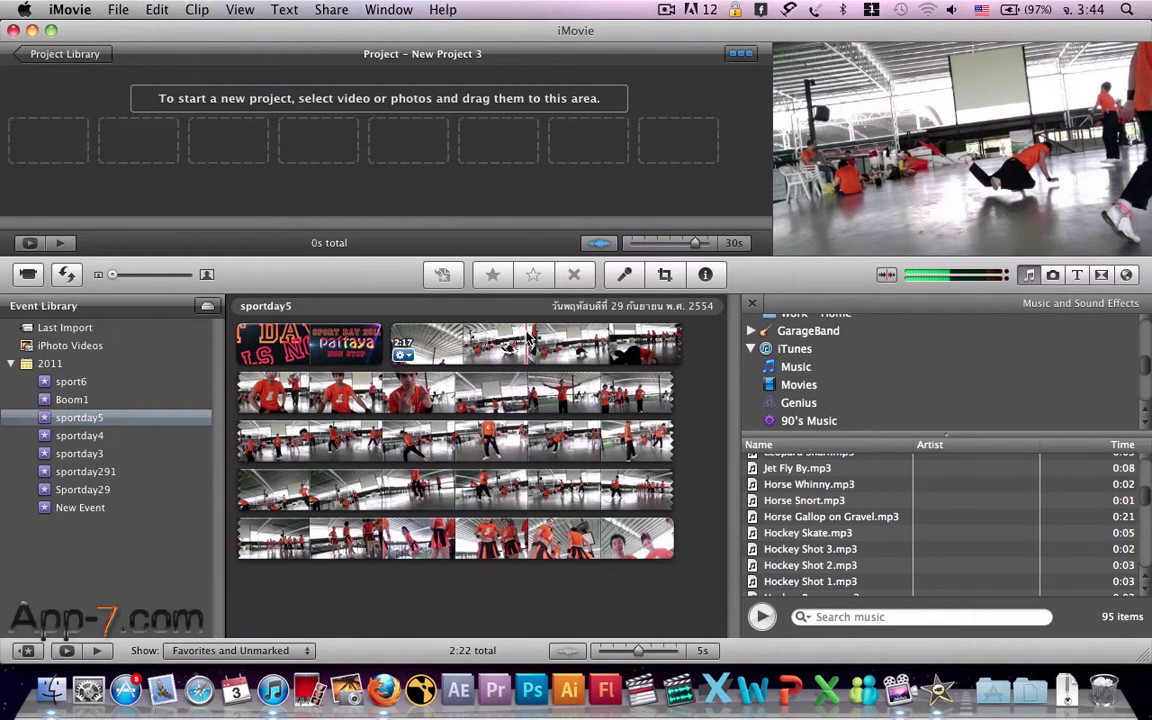
Add about 4.7 s of the long sportday5 dance clip to the empty project and play it back
{"action": "left_click_drag", "start_coordinate": [526, 342], "coordinate": [43, 116]}
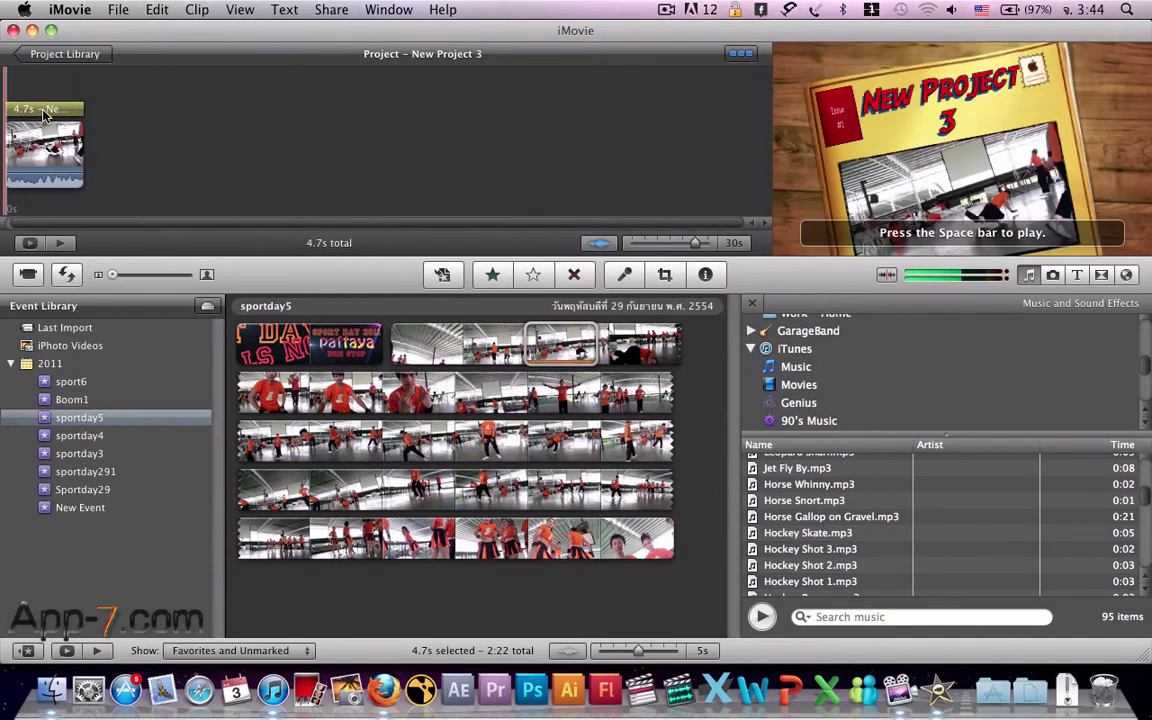
{"action": "key", "text": "space"}
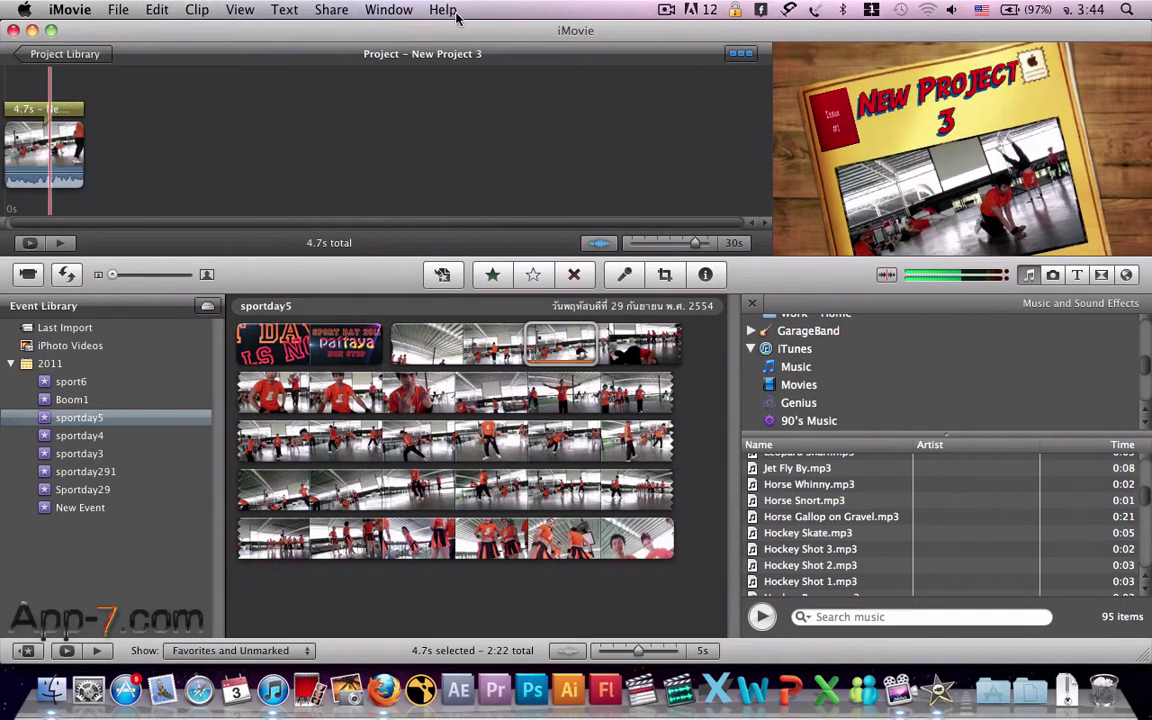
Show the available Comic Book transitions and the title styles
{"action": "left_click", "coordinate": [1103, 275]}
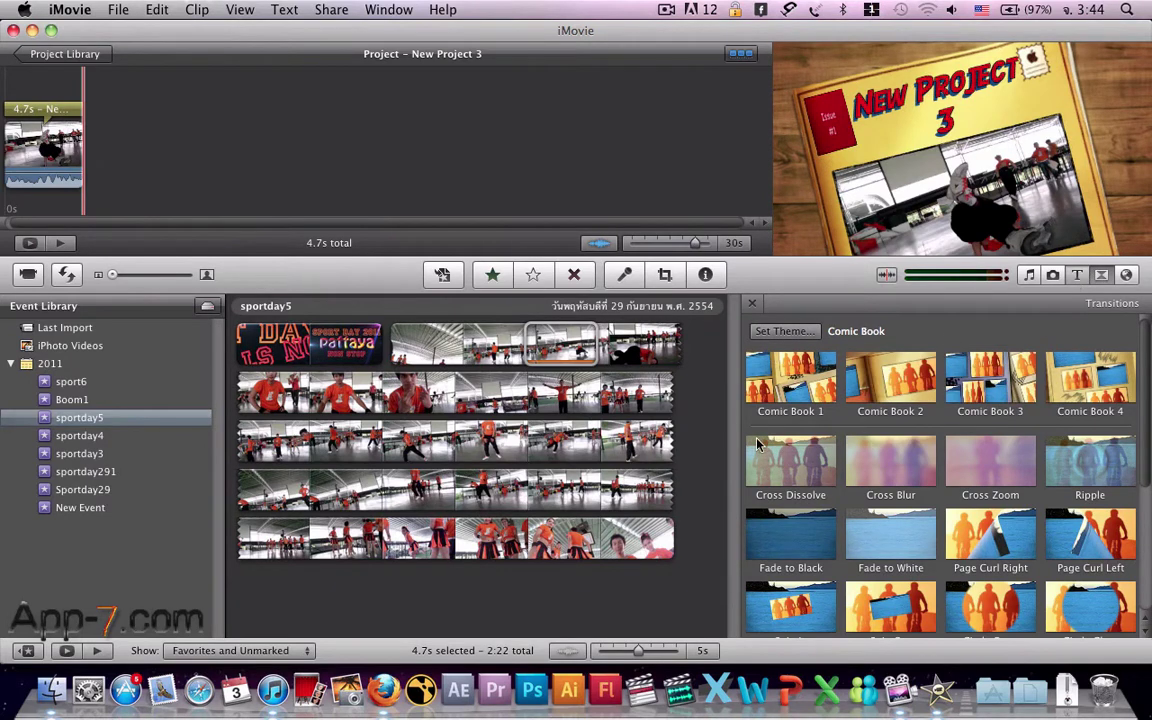
{"action": "key", "text": "super+3"}
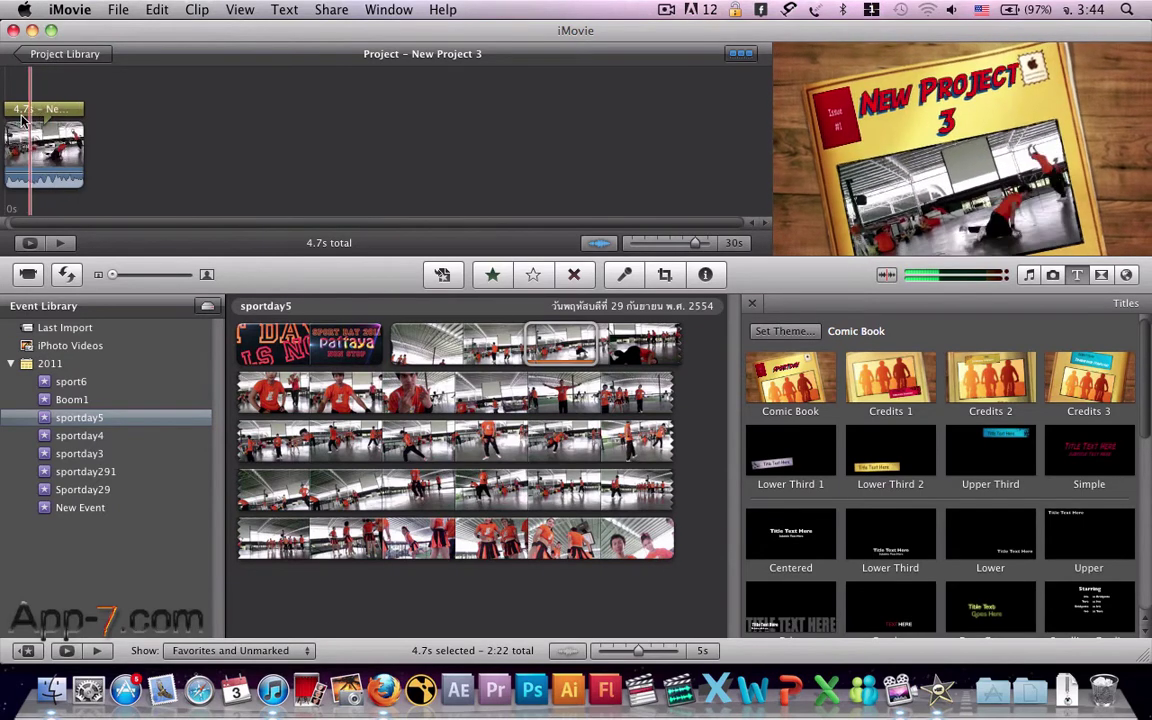
Change the opening Comic Book title text to "Sport Day 2011" and play the project back
{"action": "left_click", "coordinate": [51, 109]}
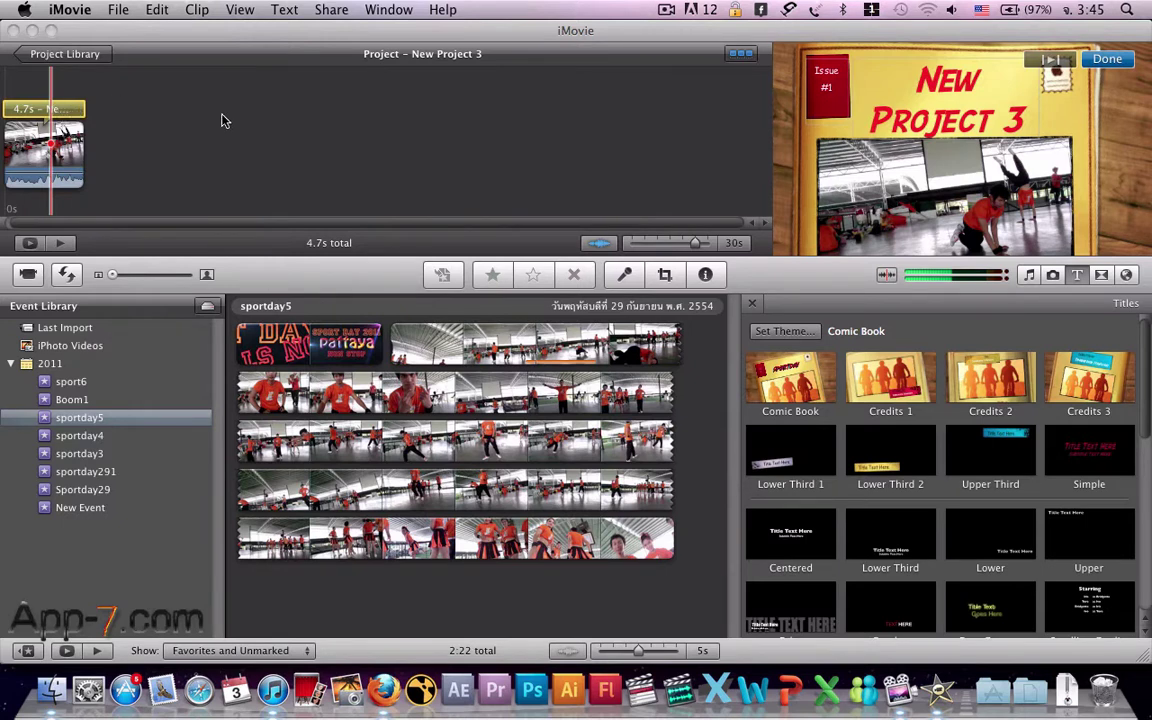
{"action": "left_click", "coordinate": [966, 120]}
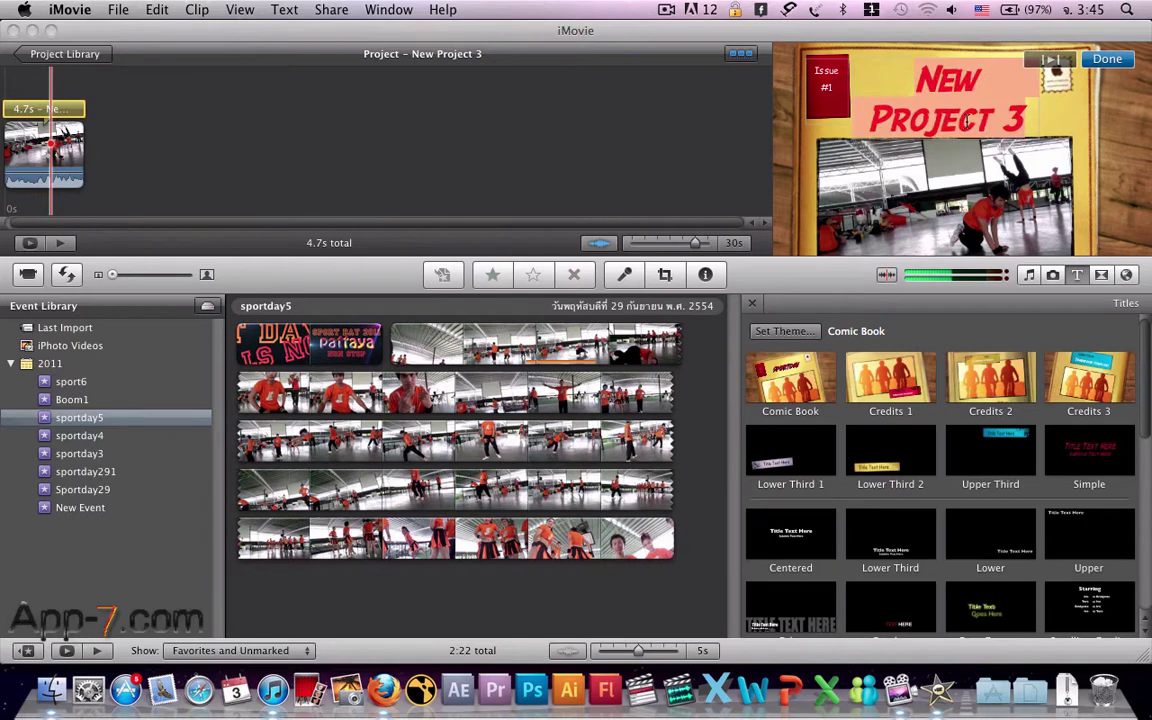
{"action": "type", "text": "S"}
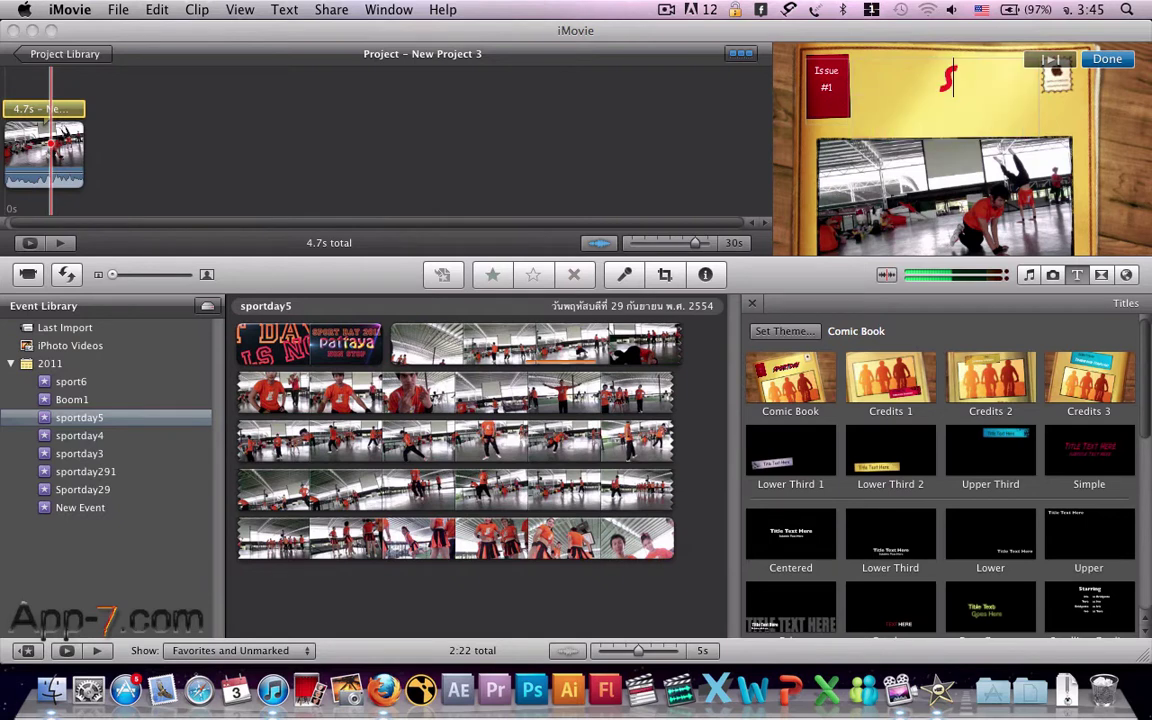
{"action": "type", "text": "PORT"}
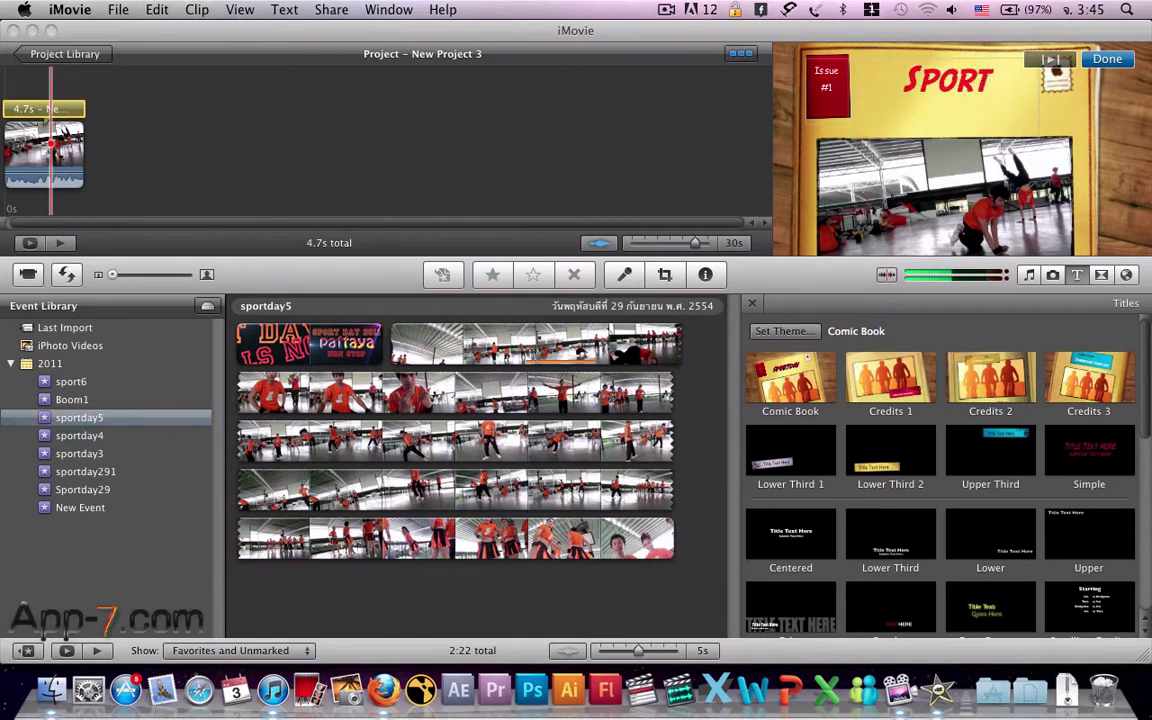
{"action": "left_click", "coordinate": [966, 121]}
{"action": "type", "text": "F"}
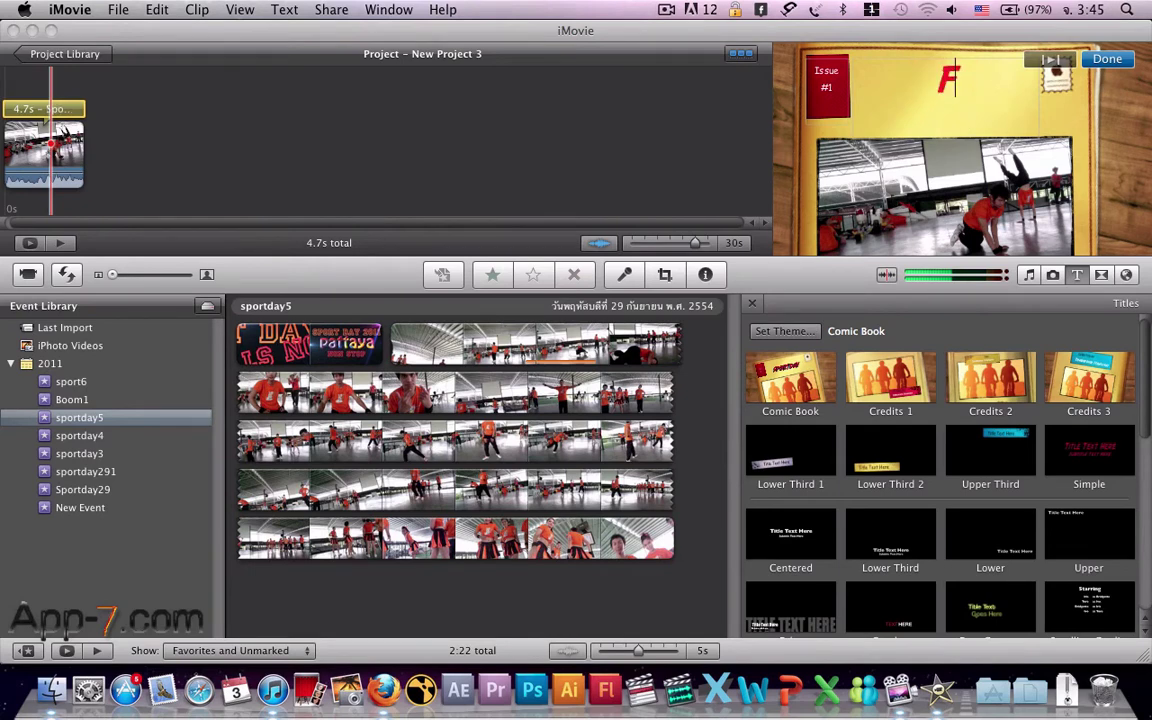
{"action": "key", "text": "BackSpace"}
{"action": "type", "text": "SPORT DA"}
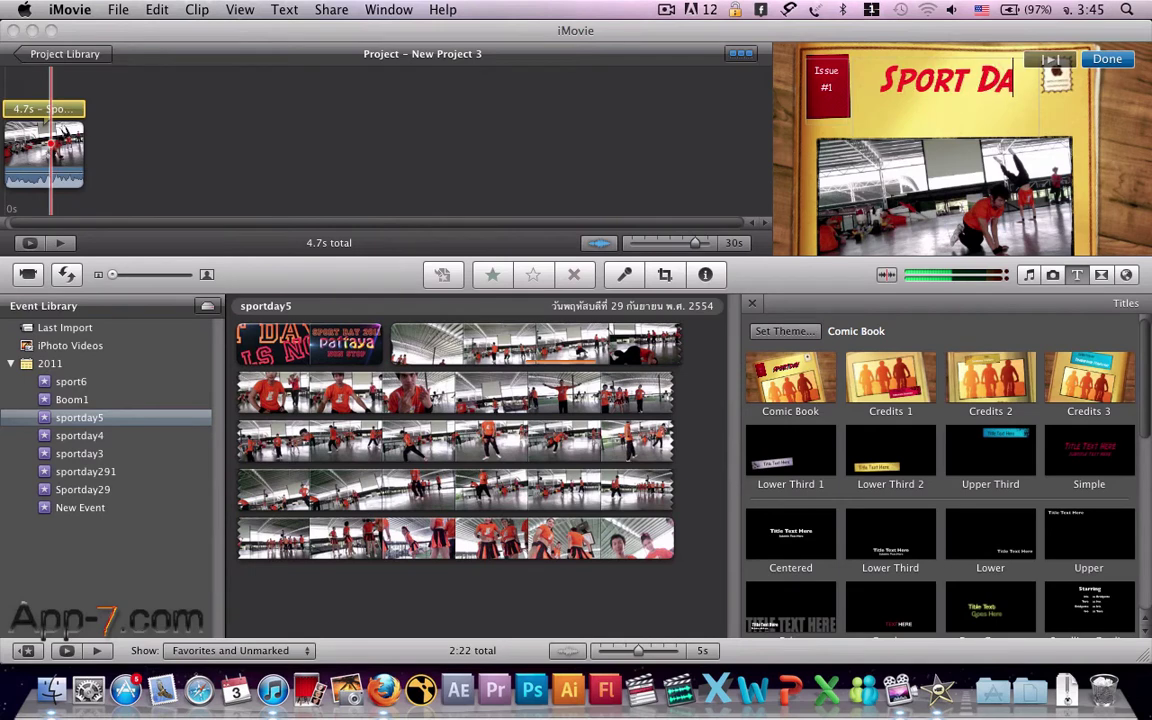
{"action": "type", "text": "Y 2011"}
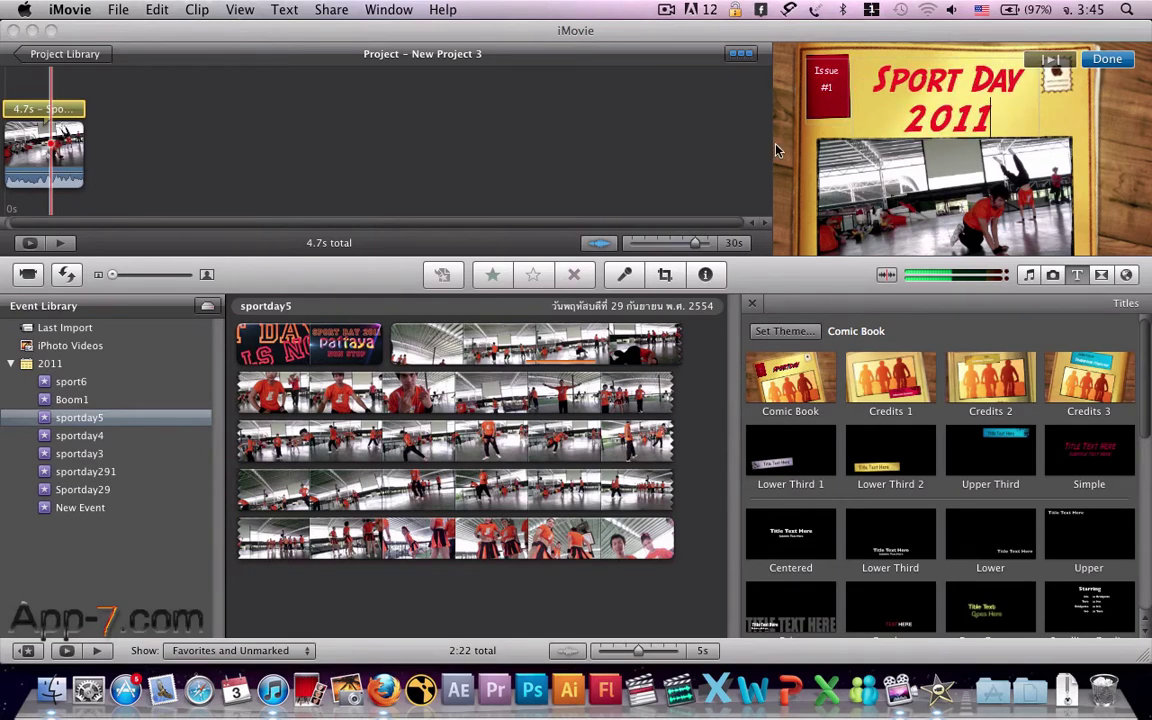
{"action": "left_click", "coordinate": [740, 155]}
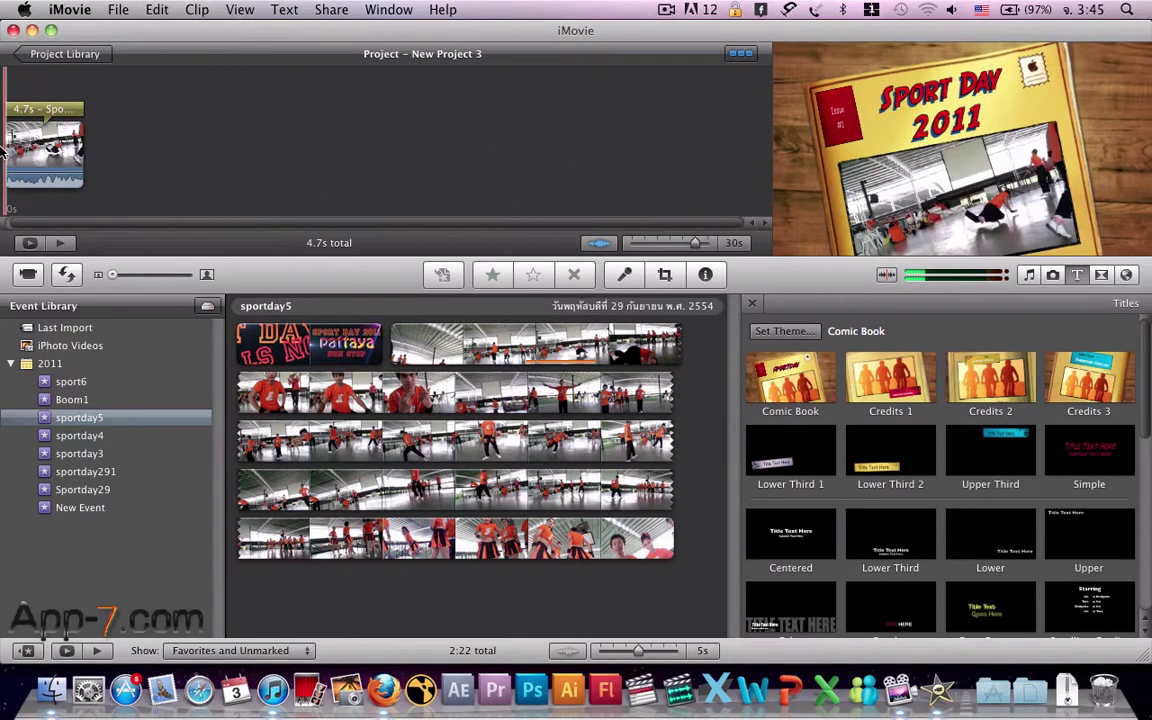
{"action": "key", "text": "space"}
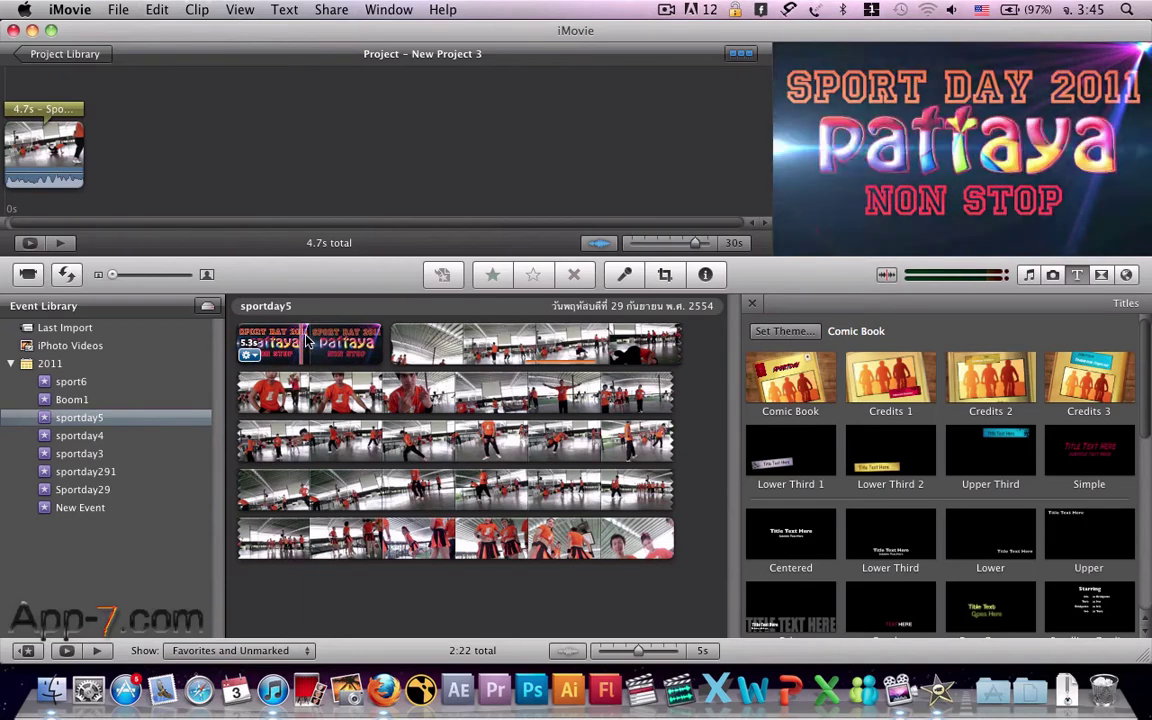
Delete the titled dance clip from the project
{"action": "left_click", "coordinate": [40, 137]}
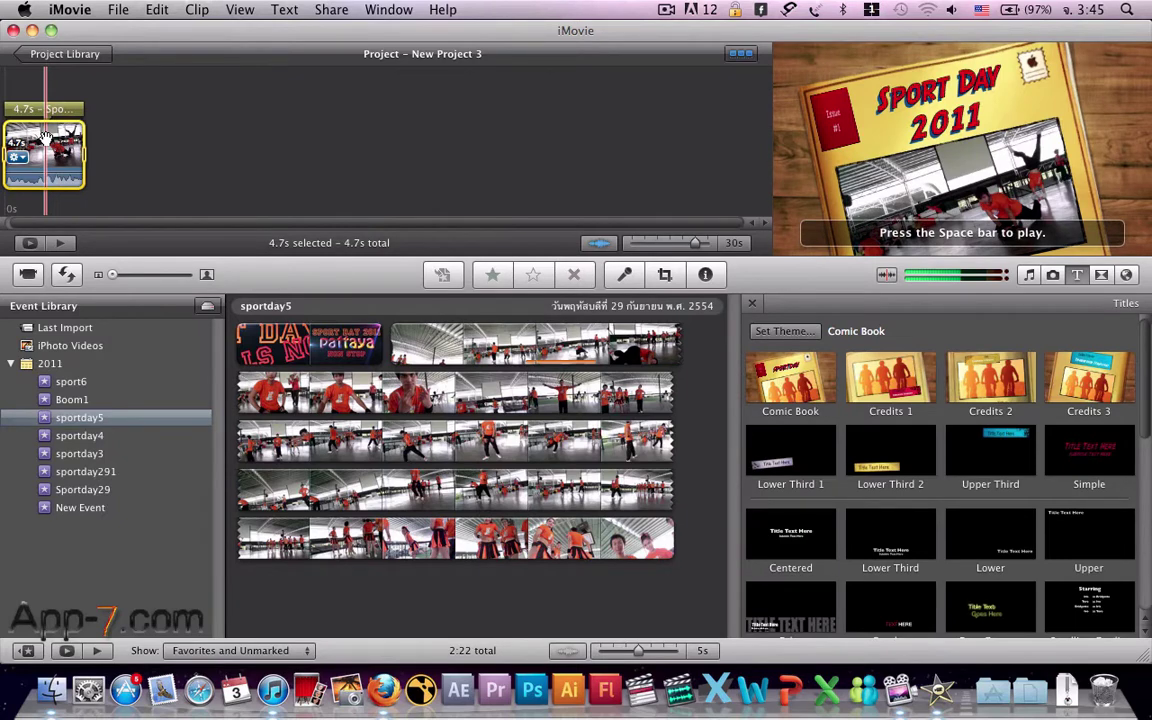
{"action": "key", "text": "Delete"}
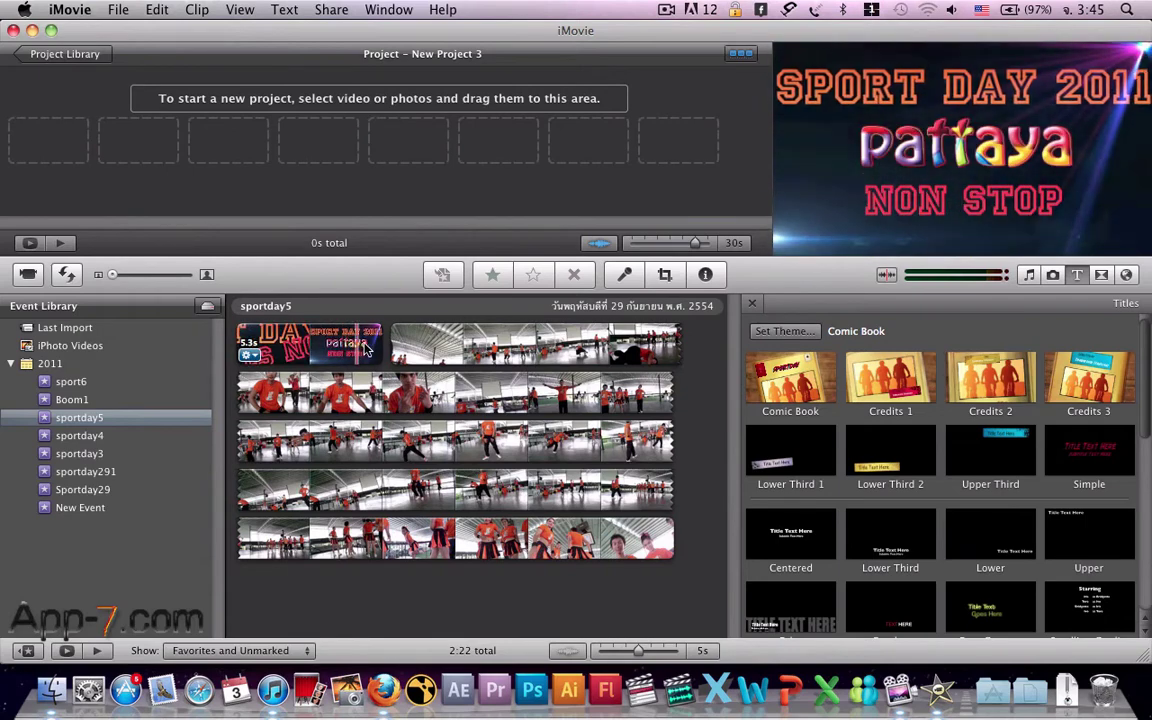
Check the Inspector details of the long sportday5 dance clip and of the short Pattaya intro clip
{"action": "left_click", "coordinate": [375, 347]}
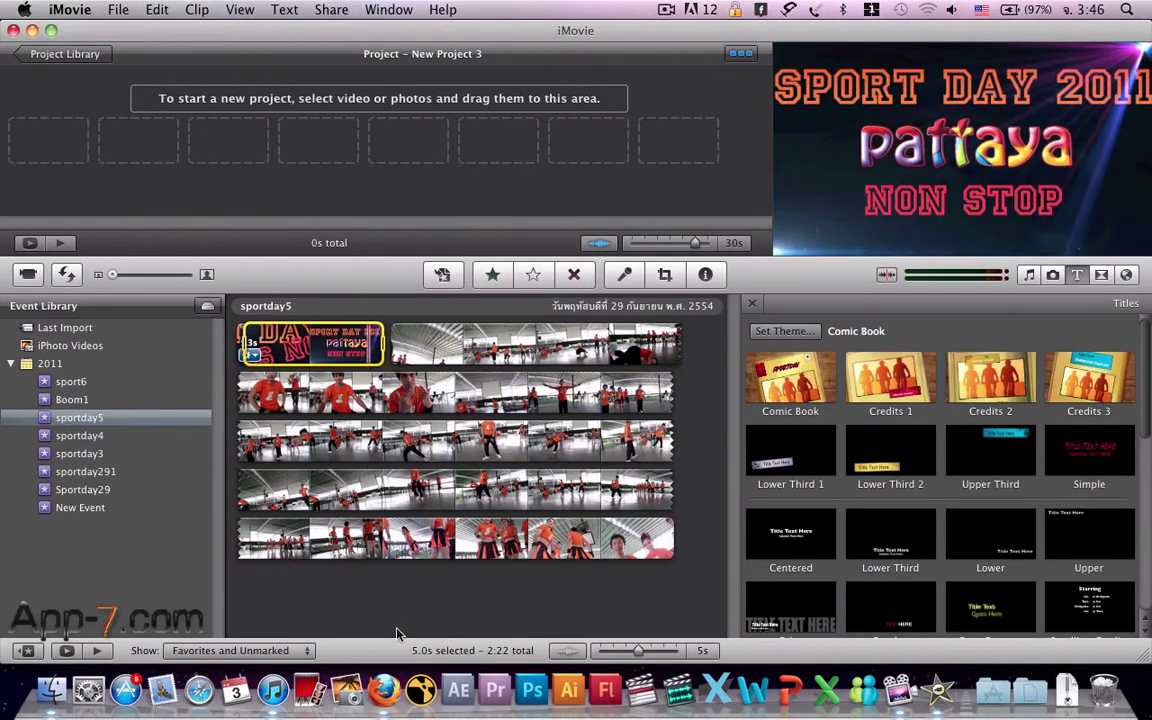
{"action": "left_click", "coordinate": [397, 633]}
{"action": "double_click", "coordinate": [446, 524]}
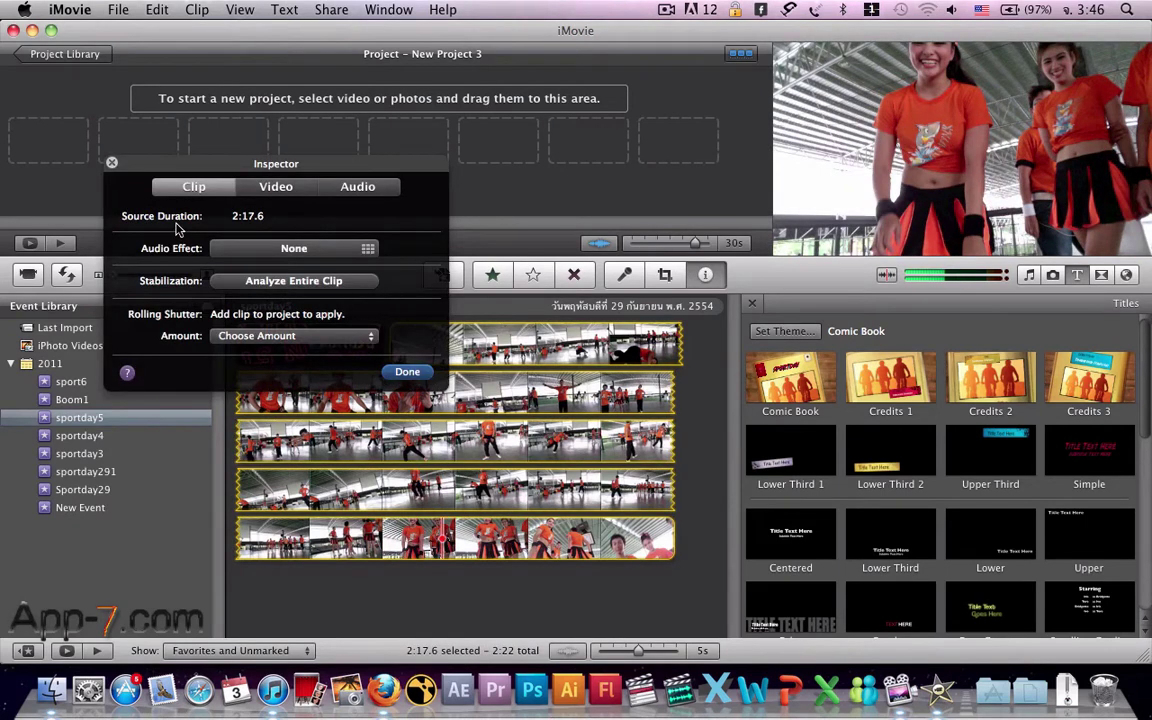
{"action": "left_click", "coordinate": [112, 163]}
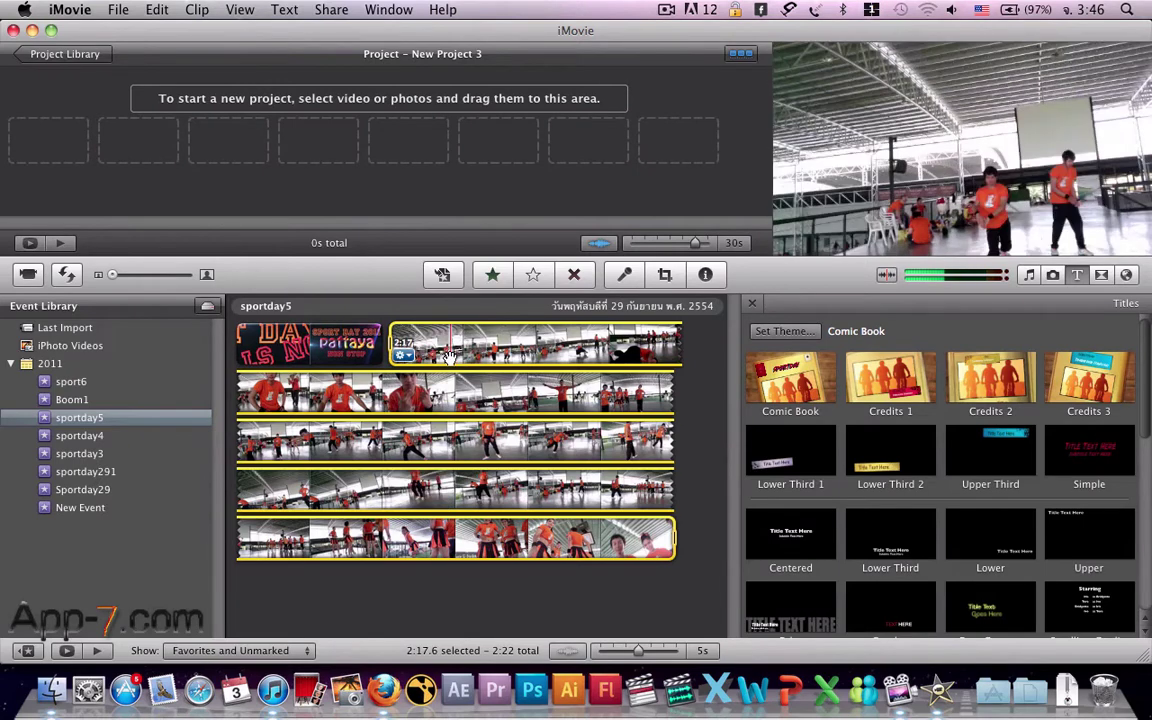
{"action": "left_click", "coordinate": [396, 622]}
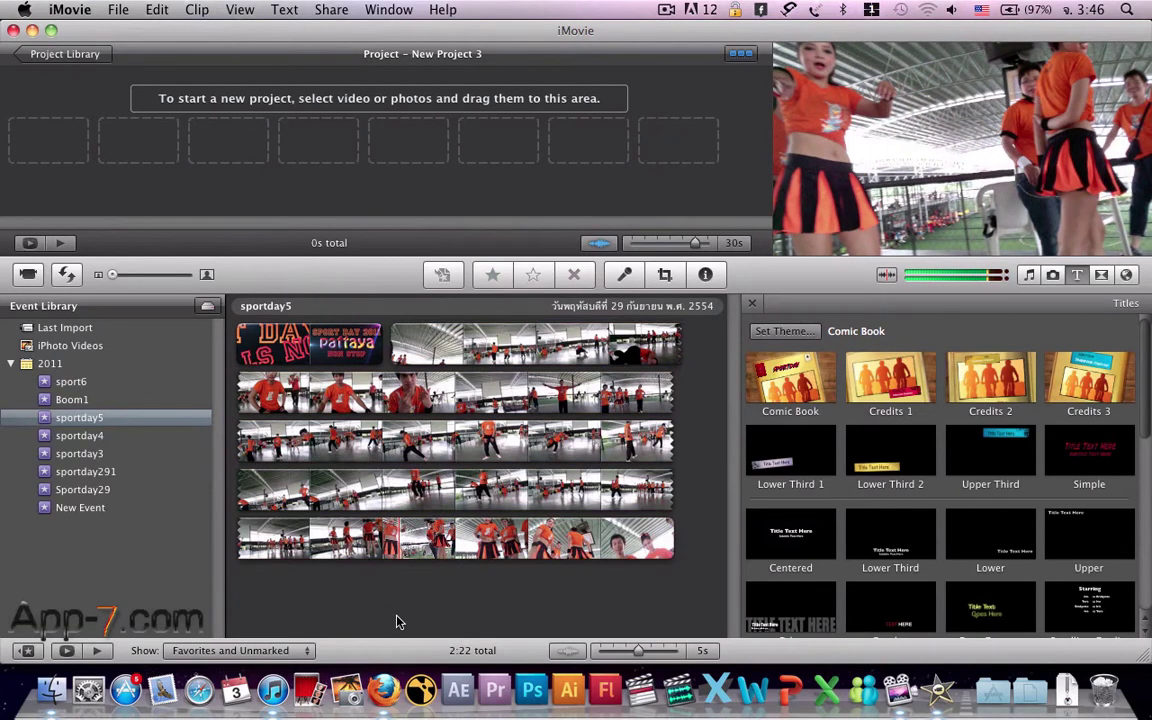
{"action": "double_click", "coordinate": [258, 333]}
{"action": "left_click", "coordinate": [112, 163]}
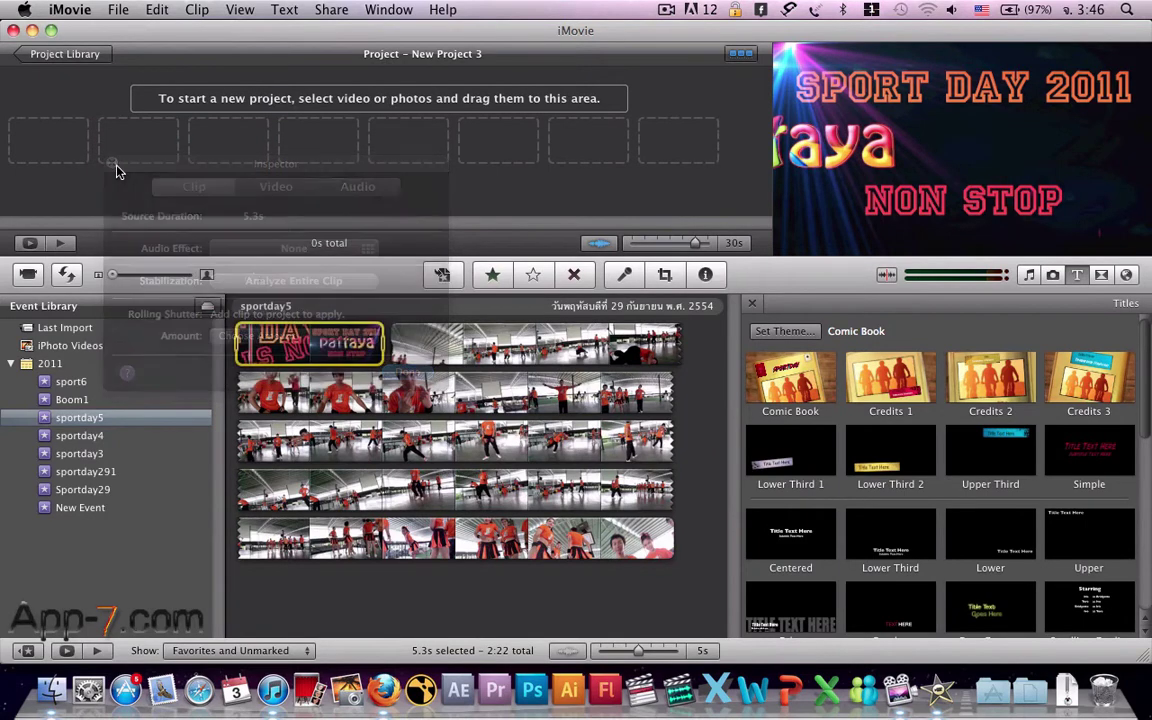
Add the Pattaya intro clip and about 4.9 s of the first-row dance footage to the project and play it
{"action": "left_click_drag", "start_coordinate": [274, 258], "coordinate": [57, 130]}
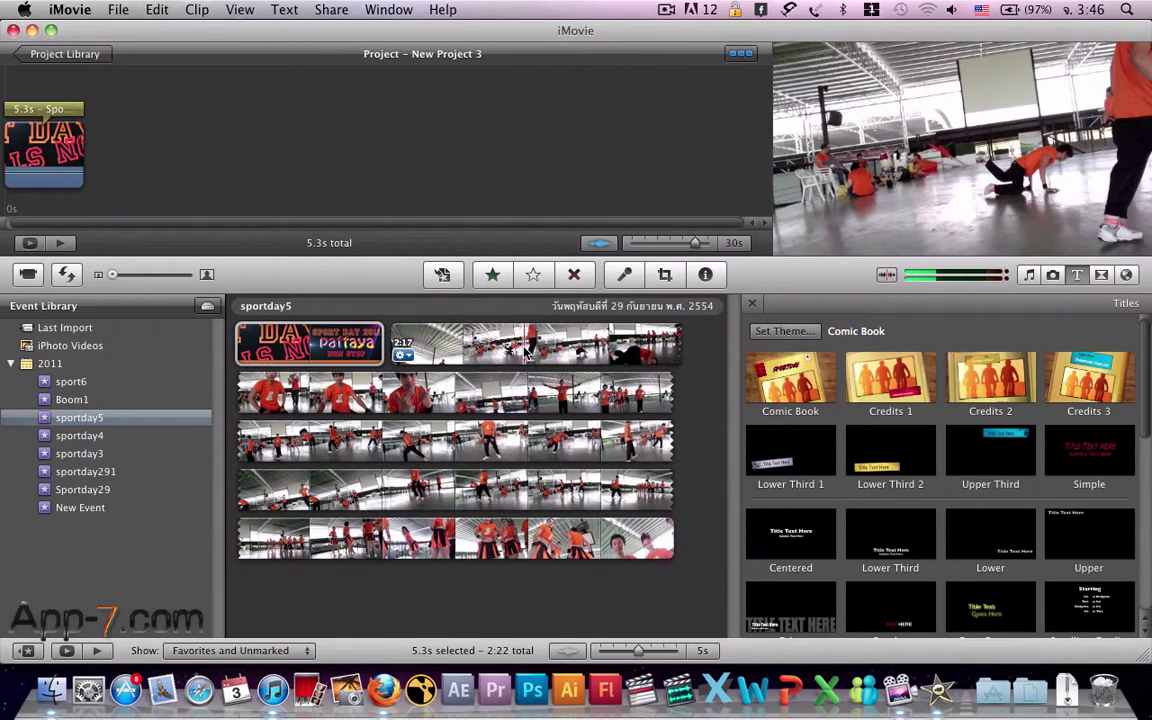
{"action": "key", "text": "super+shift+a"}
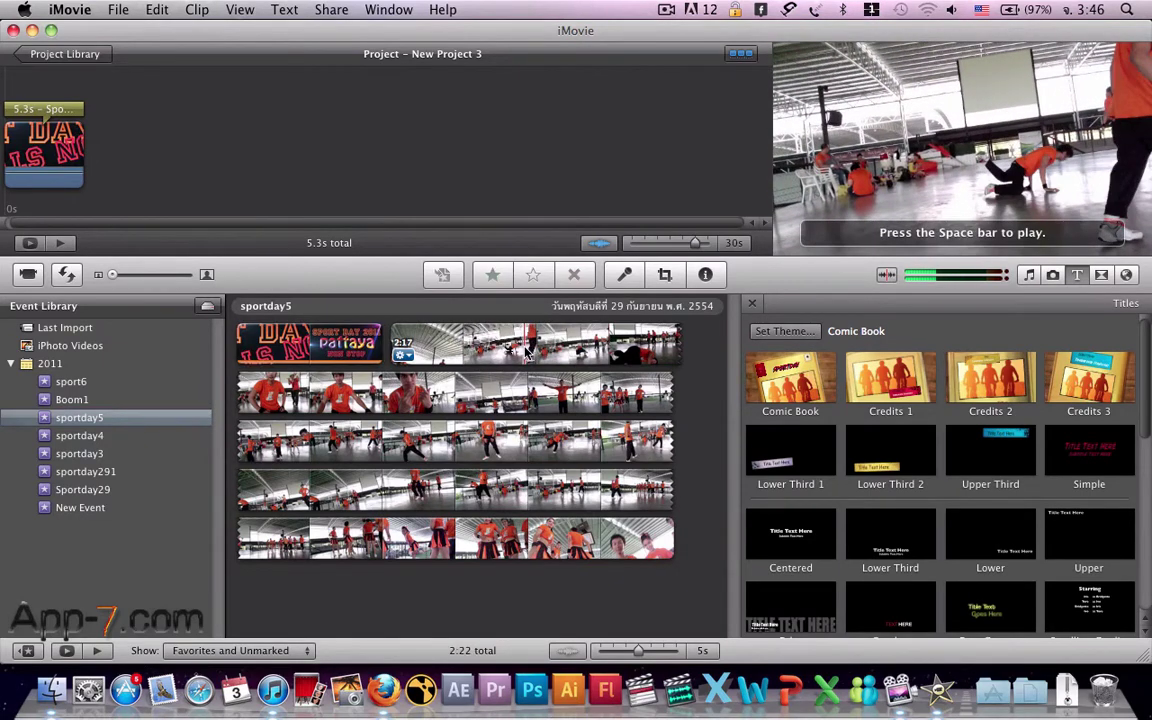
{"action": "left_click_drag", "start_coordinate": [525, 350], "coordinate": [600, 350]}
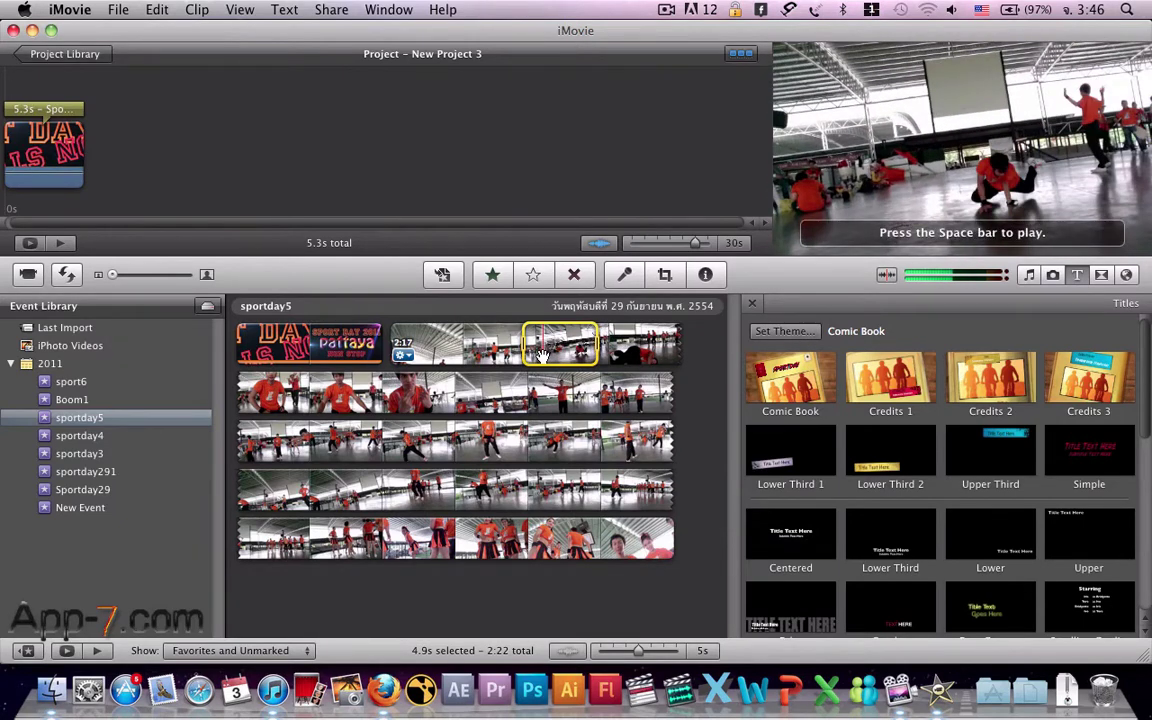
{"action": "key", "text": "space"}
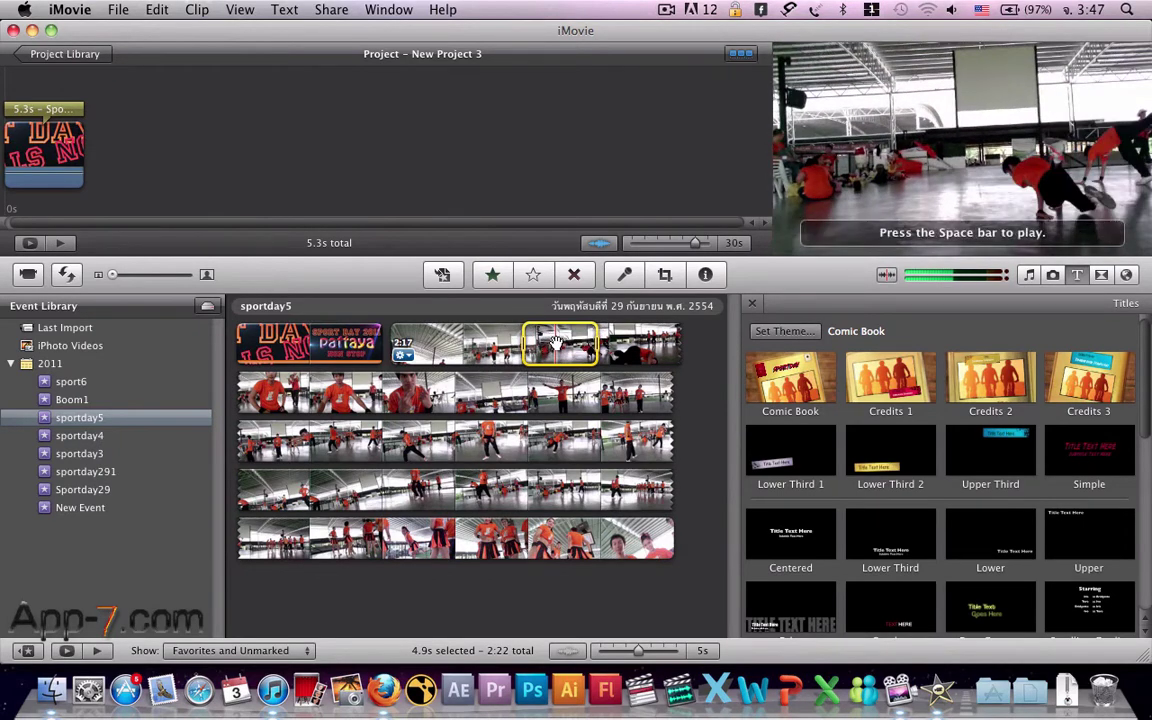
{"action": "left_click_drag", "start_coordinate": [555, 343], "coordinate": [245, 186]}
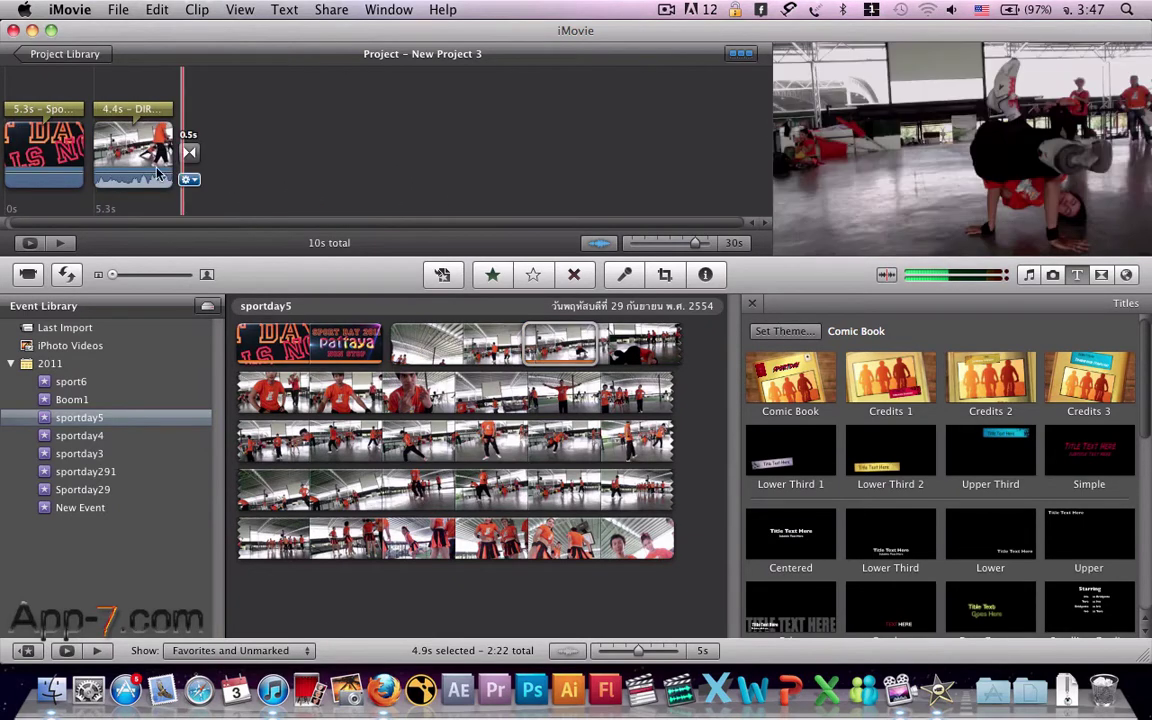
{"action": "key", "text": "space"}
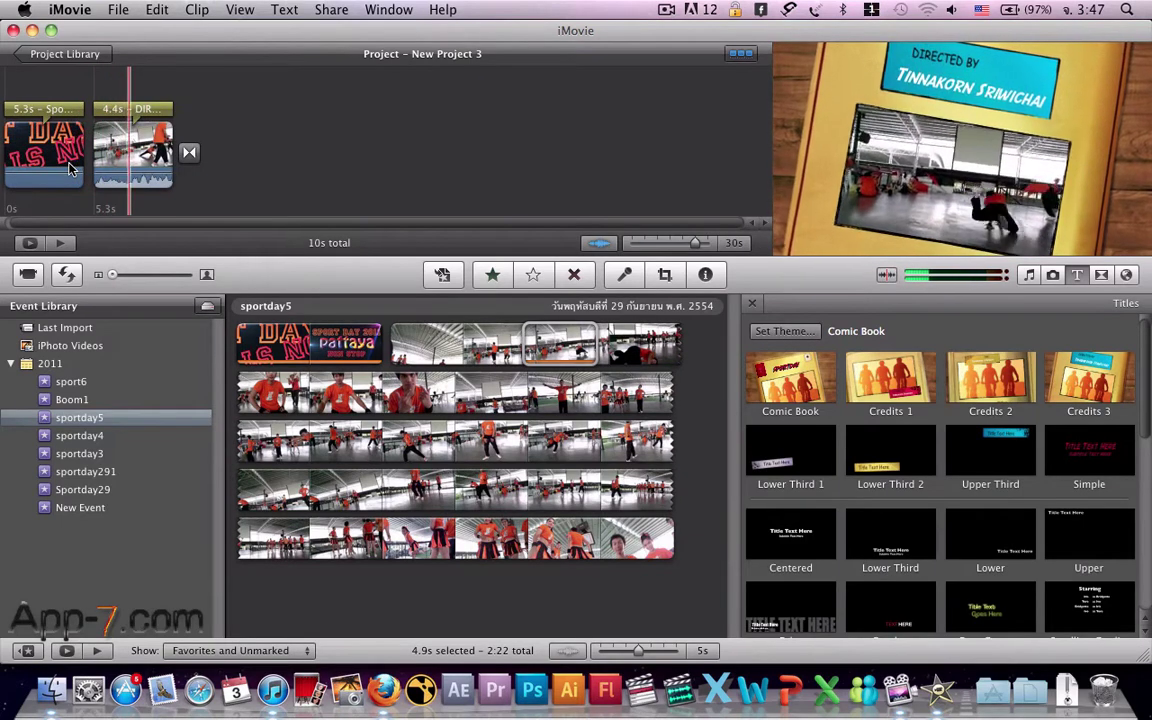
Remove the automatic "Directed by" title from the first dance clip, turning off automatic transitions and titles
{"action": "left_click", "coordinate": [139, 109]}
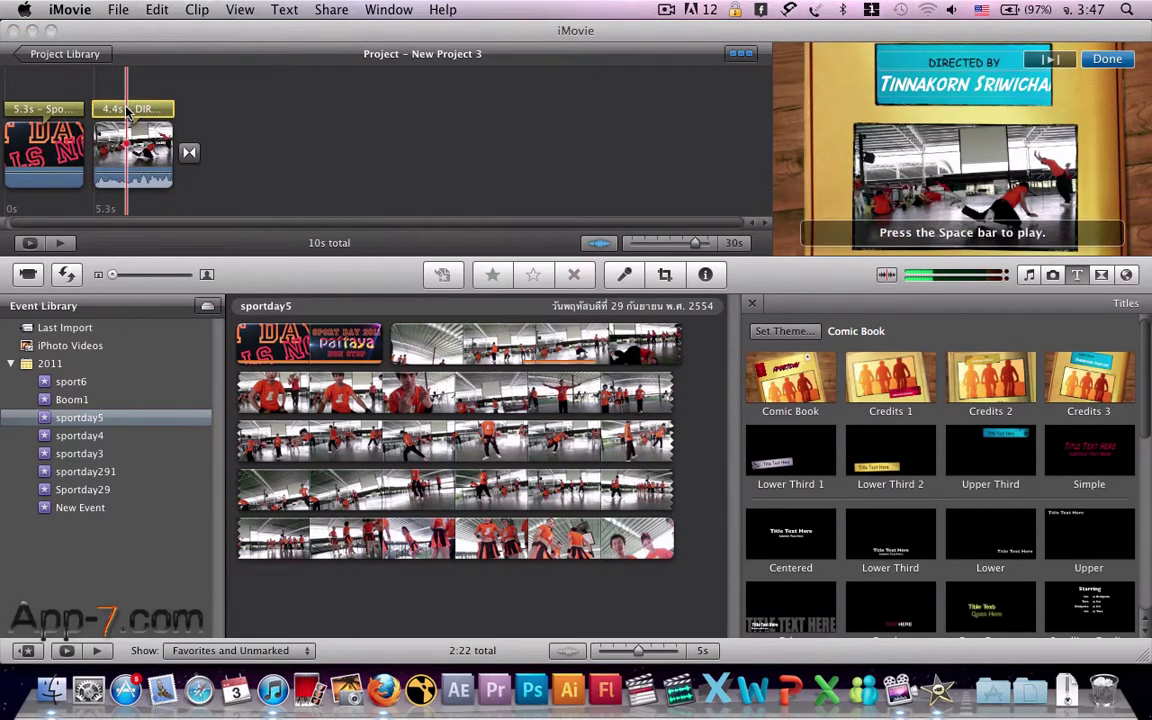
{"action": "left_click", "coordinate": [127, 112]}
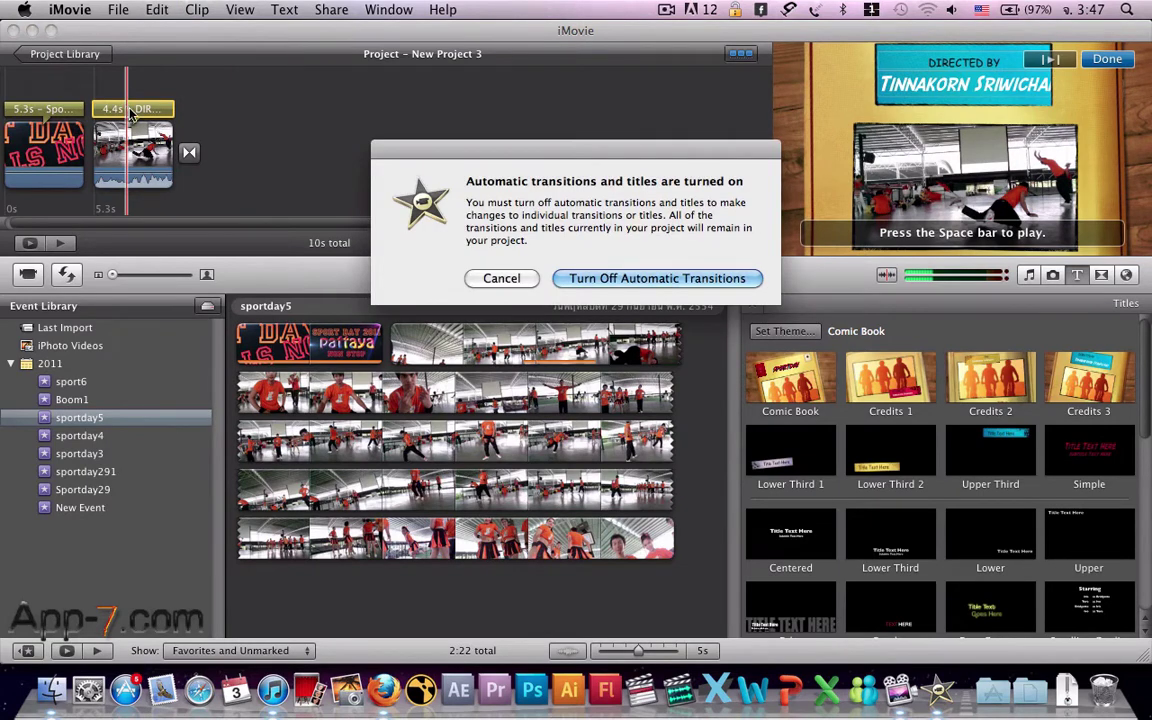
{"action": "left_click", "coordinate": [617, 279]}
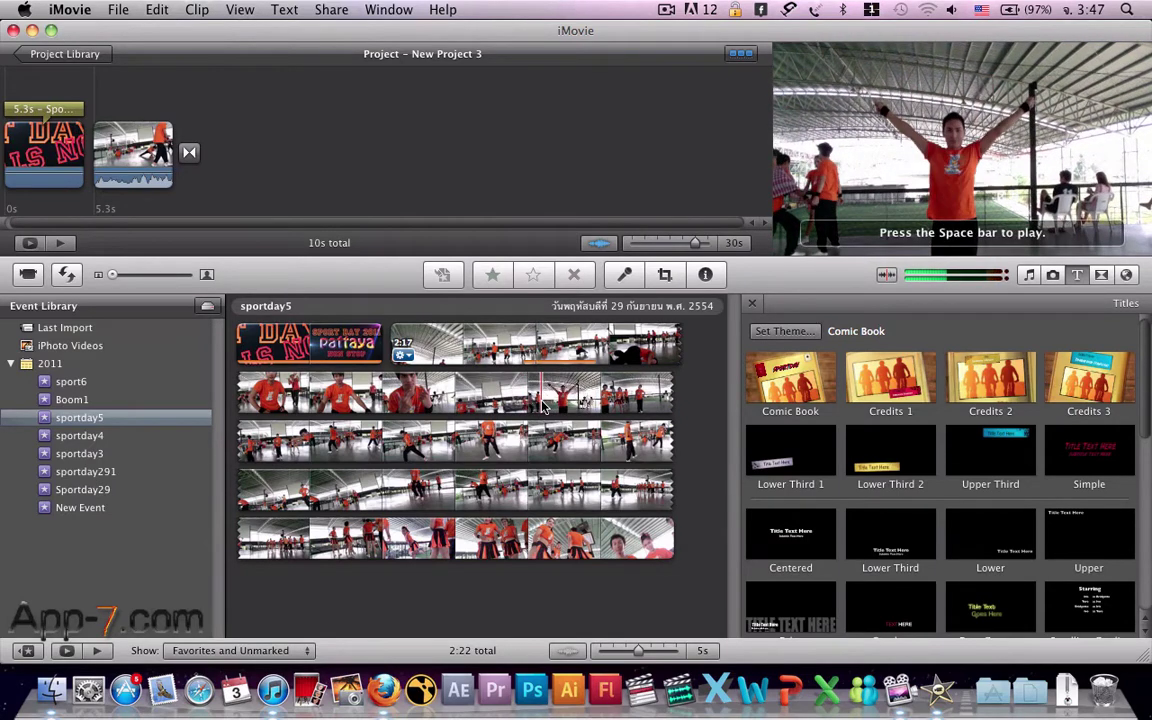
Append three sportday5 dance segments of about 3.9 s, 4.6 s and 4.8 s from the second and third filmstrip rows to the project
{"action": "mouse_move", "coordinate": [543, 405]}
{"action": "left_mouse_down"}
{"action": "mouse_move", "coordinate": [603, 405]}
{"action": "mouse_move", "coordinate": [515, 355]}
{"action": "mouse_move", "coordinate": [257, 160]}
{"action": "left_mouse_up"}
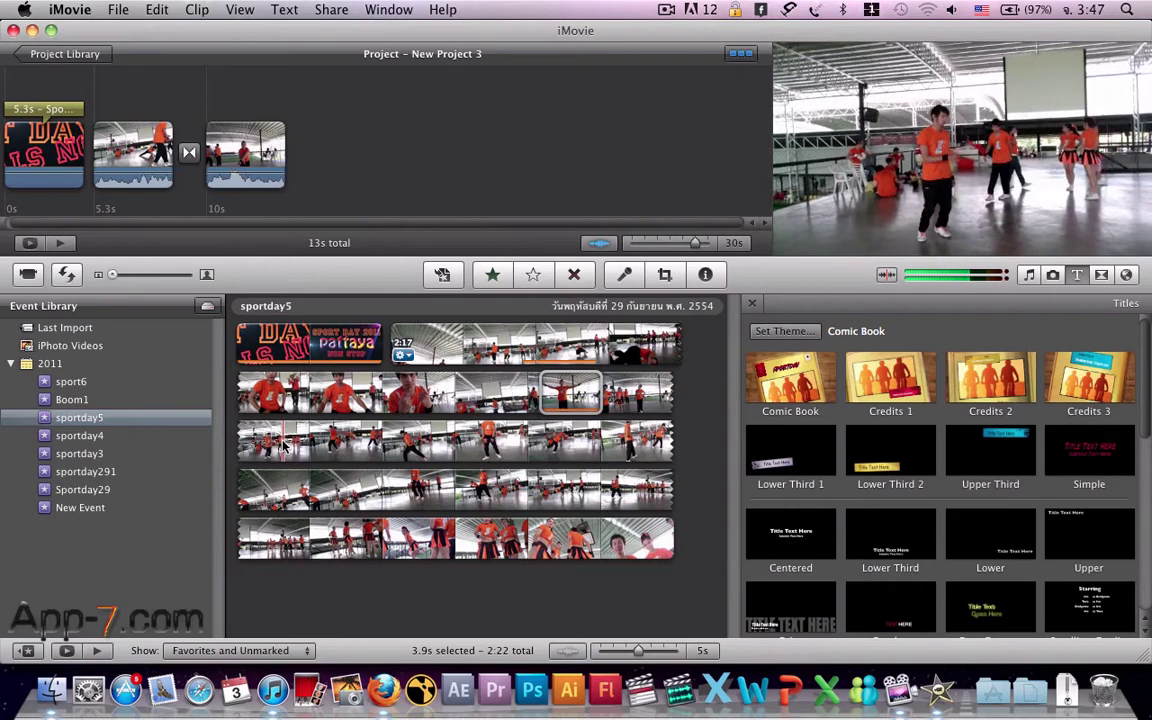
{"action": "left_click_drag", "start_coordinate": [283, 447], "coordinate": [343, 447]}
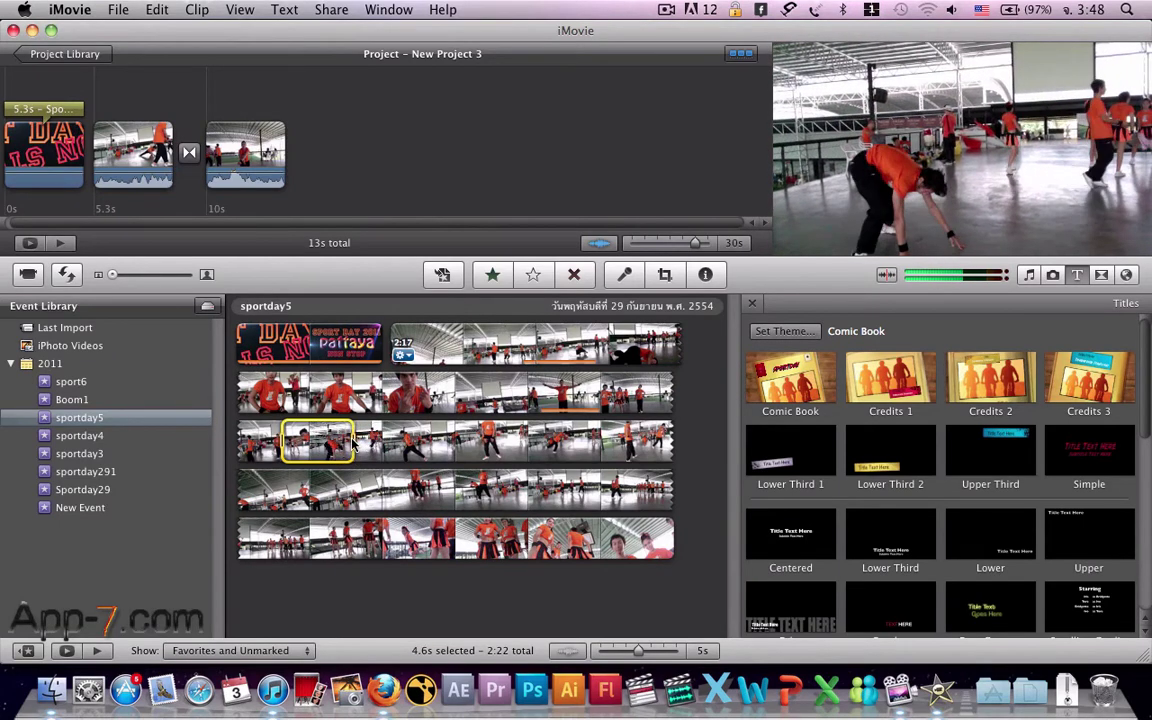
{"action": "left_click_drag", "start_coordinate": [316, 445], "coordinate": [350, 165]}
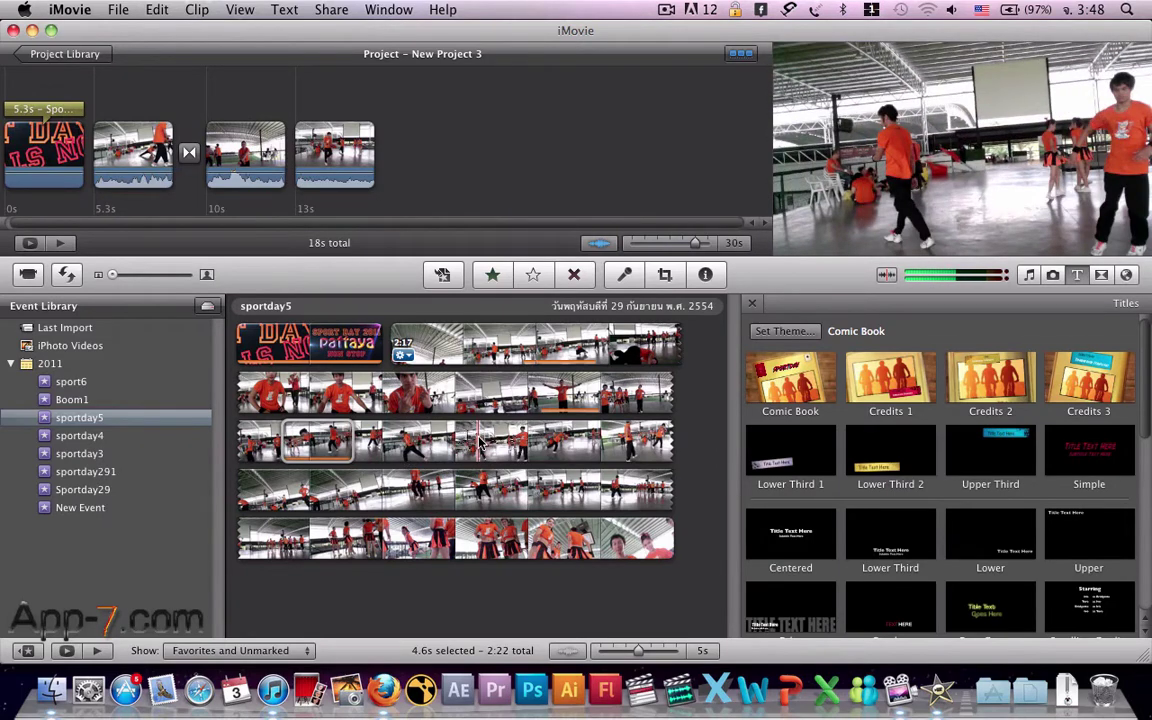
{"action": "left_click_drag", "start_coordinate": [478, 441], "coordinate": [463, 193]}
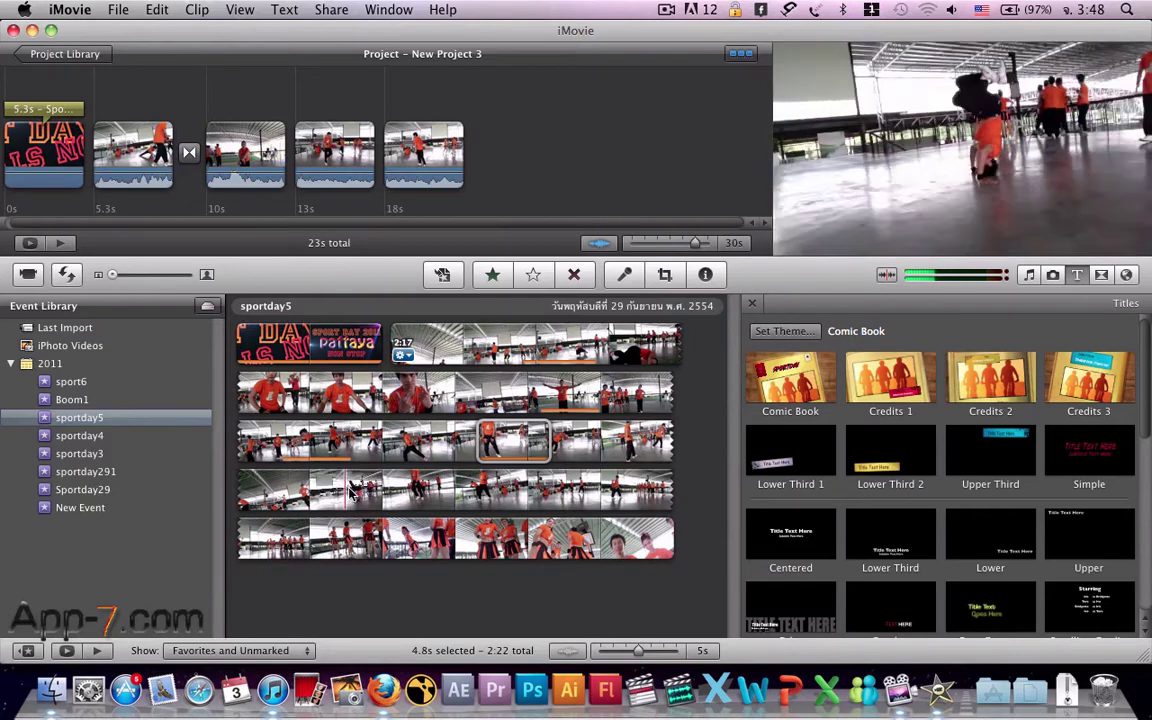
Append two more dance segments, about 4.0 s from the fourth filmstrip row and 4.2 s from the third, to the project
{"action": "left_click_drag", "start_coordinate": [347, 492], "coordinate": [500, 200]}
{"action": "left_click", "coordinate": [327, 490]}
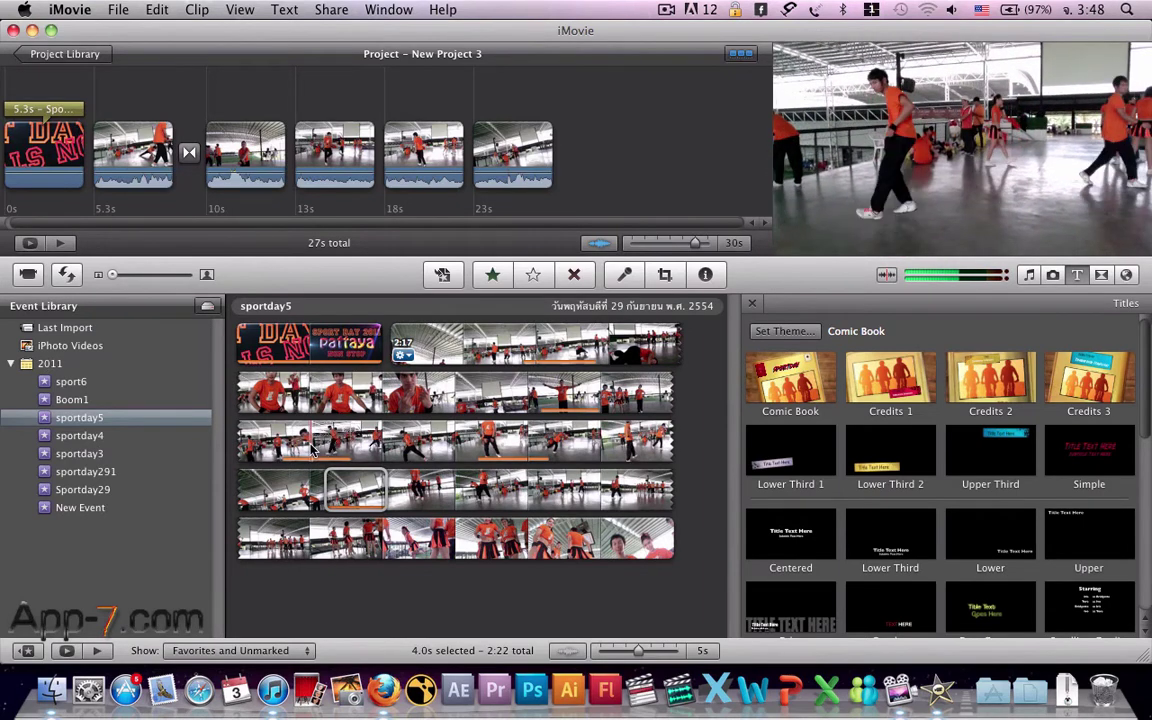
{"action": "left_click_drag", "start_coordinate": [311, 445], "coordinate": [356, 455]}
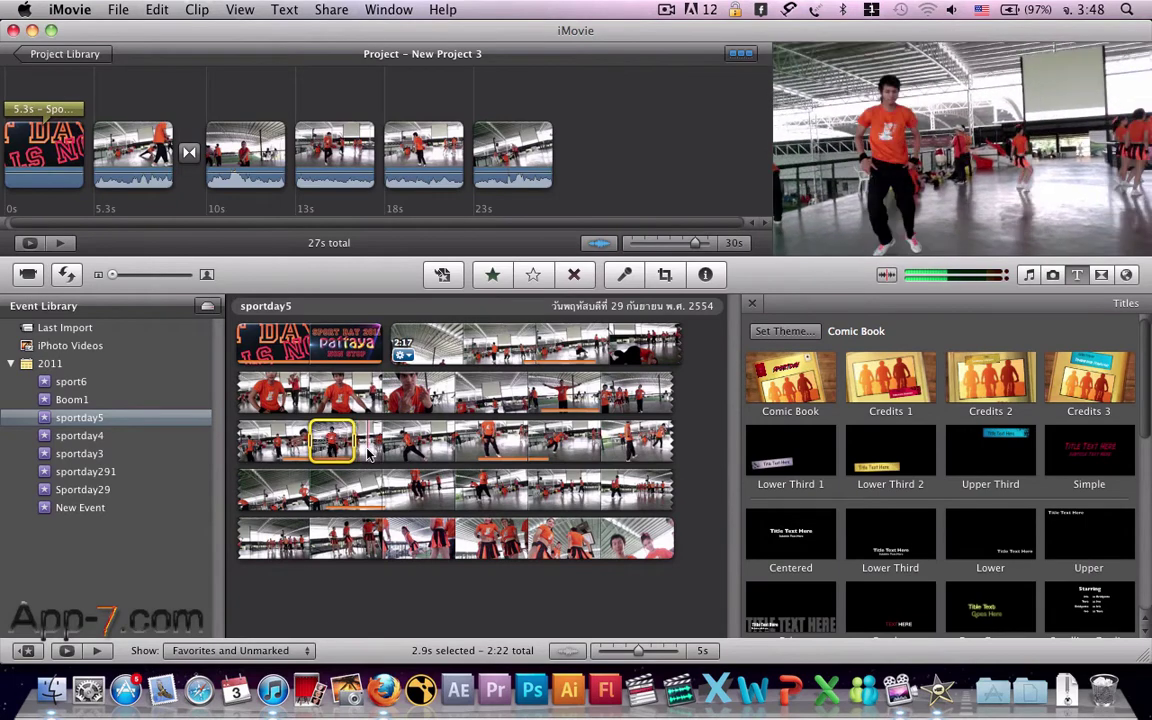
{"action": "left_click", "coordinate": [357, 453]}
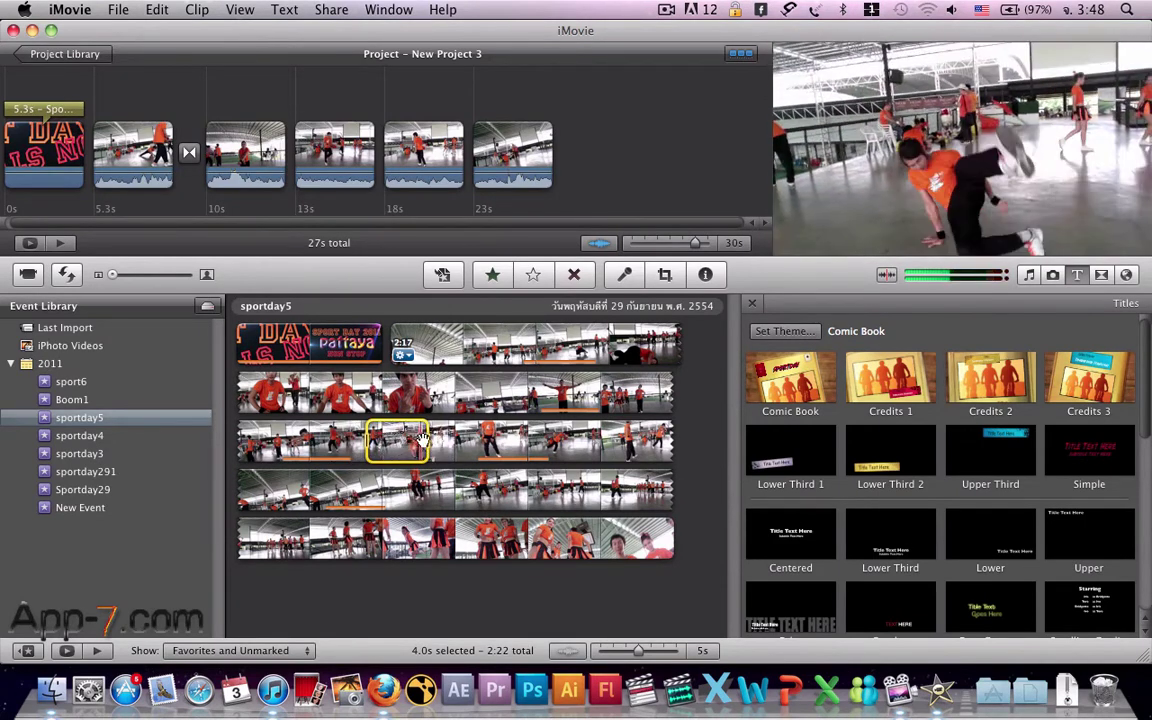
{"action": "left_click_drag", "start_coordinate": [428, 441], "coordinate": [560, 140]}
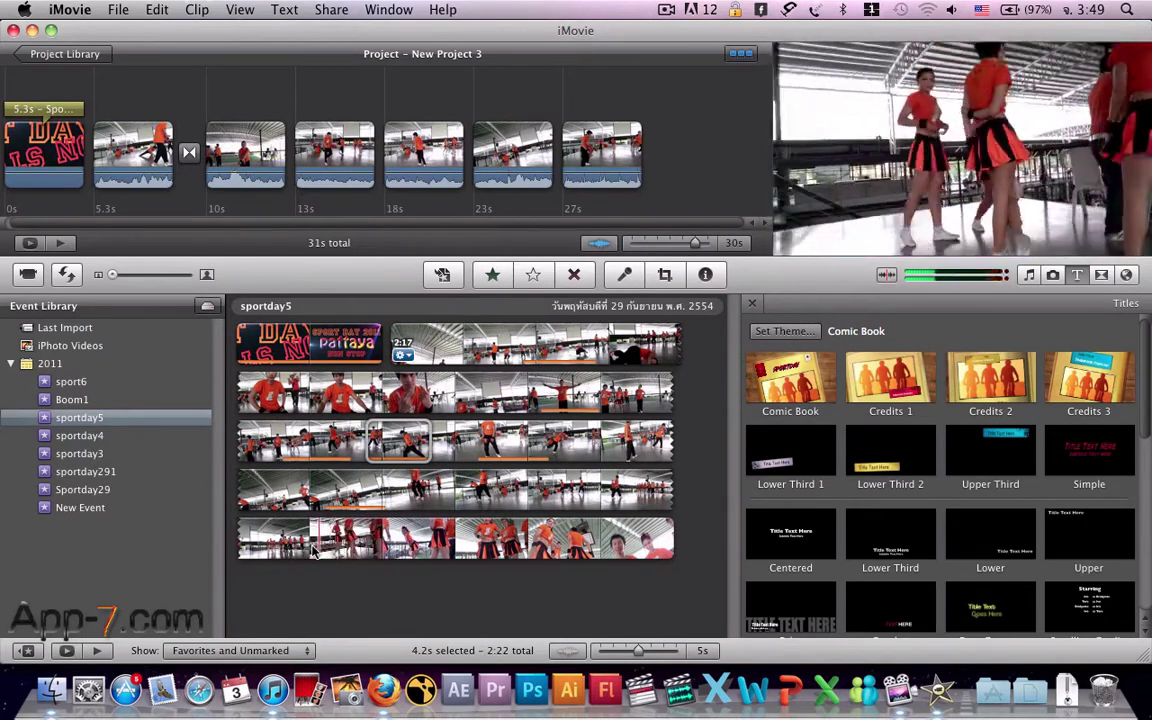
Append two cheerleader segments of about 3.3 s and 3.9 s from the last filmstrip row to the project
{"action": "left_click_drag", "start_coordinate": [318, 550], "coordinate": [335, 556]}
{"action": "key", "text": "XF86AudioRaiseVolume"}
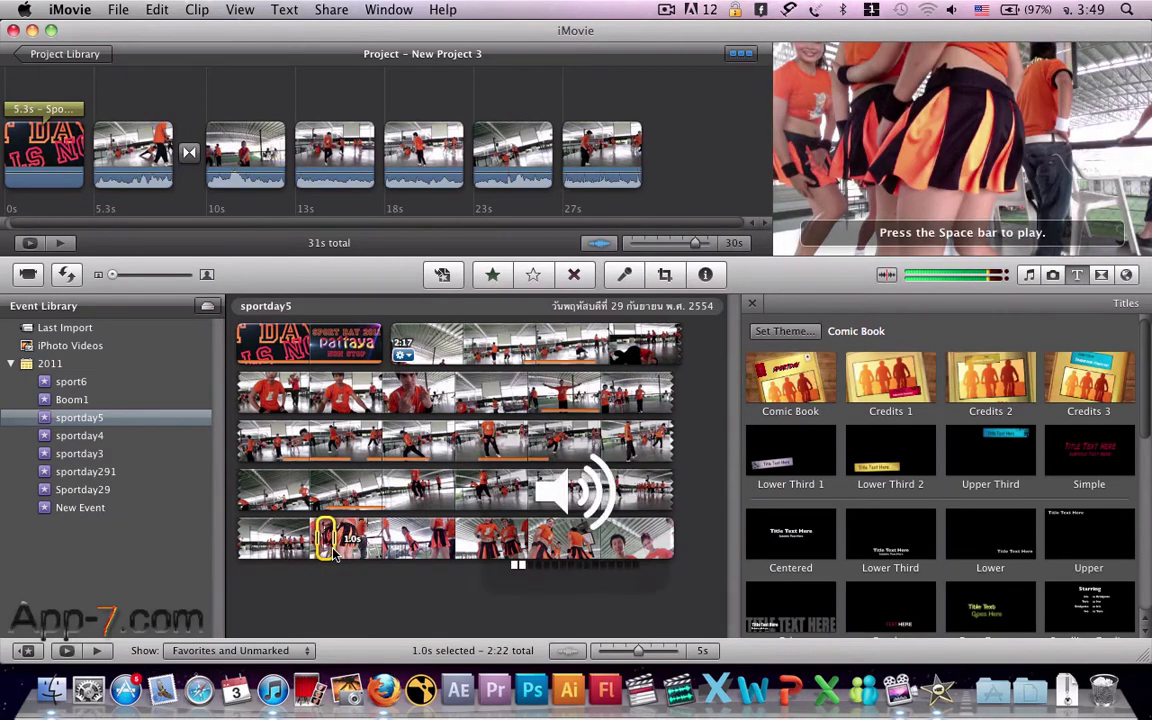
{"action": "left_click_drag", "start_coordinate": [350, 555], "coordinate": [385, 559]}
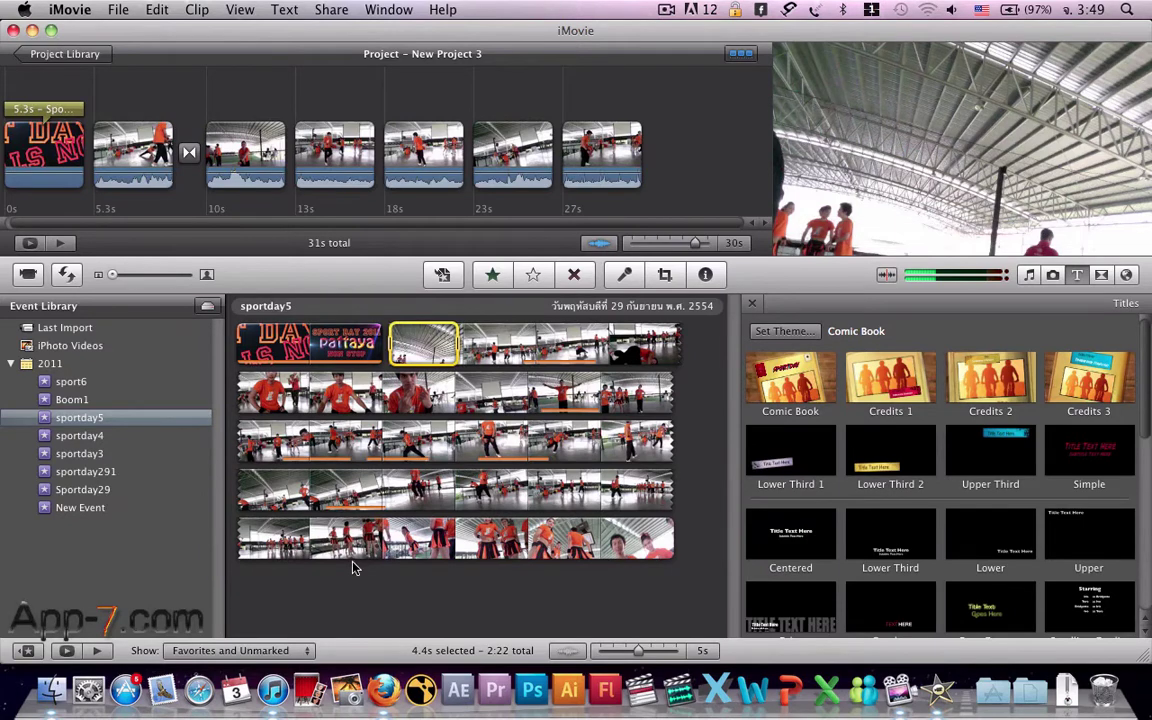
{"action": "left_click", "coordinate": [352, 567]}
{"action": "left_click_drag", "start_coordinate": [322, 545], "coordinate": [680, 170]}
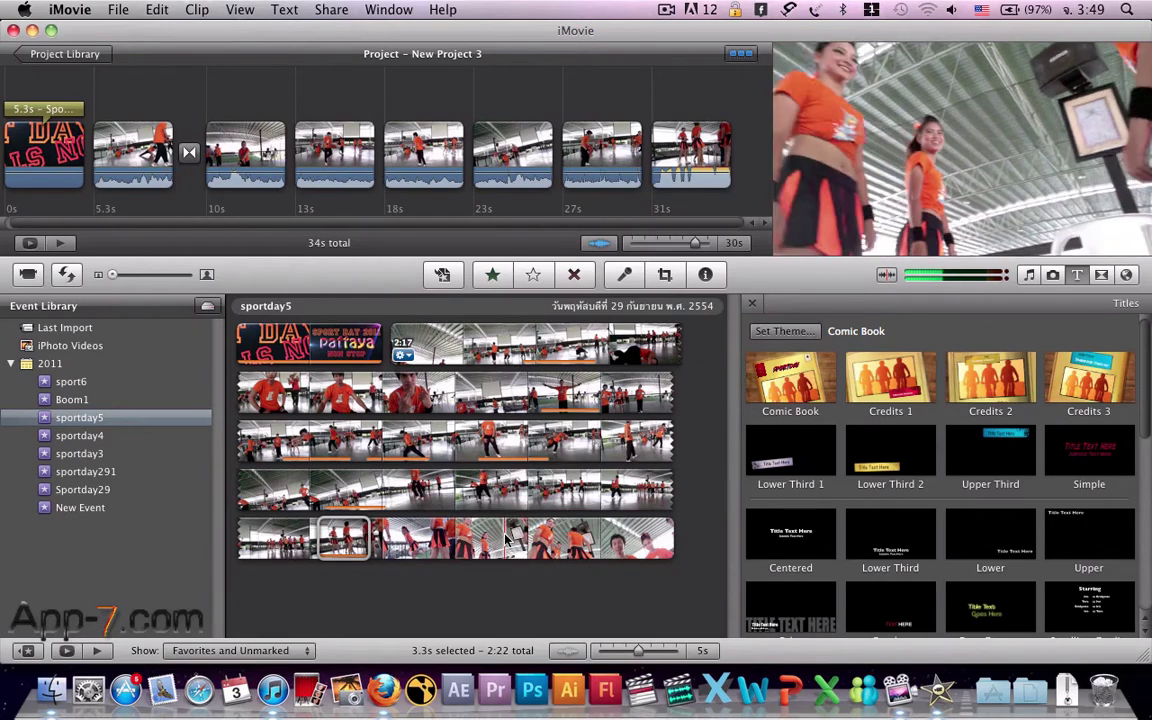
{"action": "left_click_drag", "start_coordinate": [482, 540], "coordinate": [748, 180]}
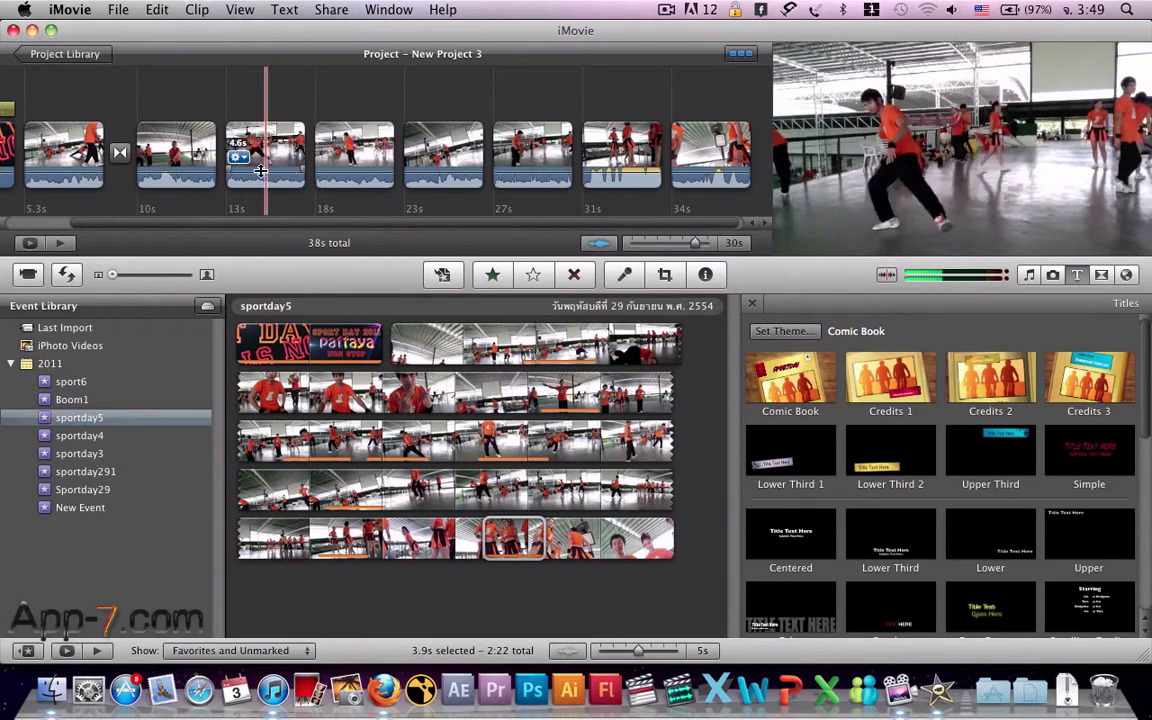
Examine the transition after the first dance clip and play the project's opening clips
{"action": "scroll", "coordinate": [160, 160], "scroll_direction": "left", "scroll_amount": 2}
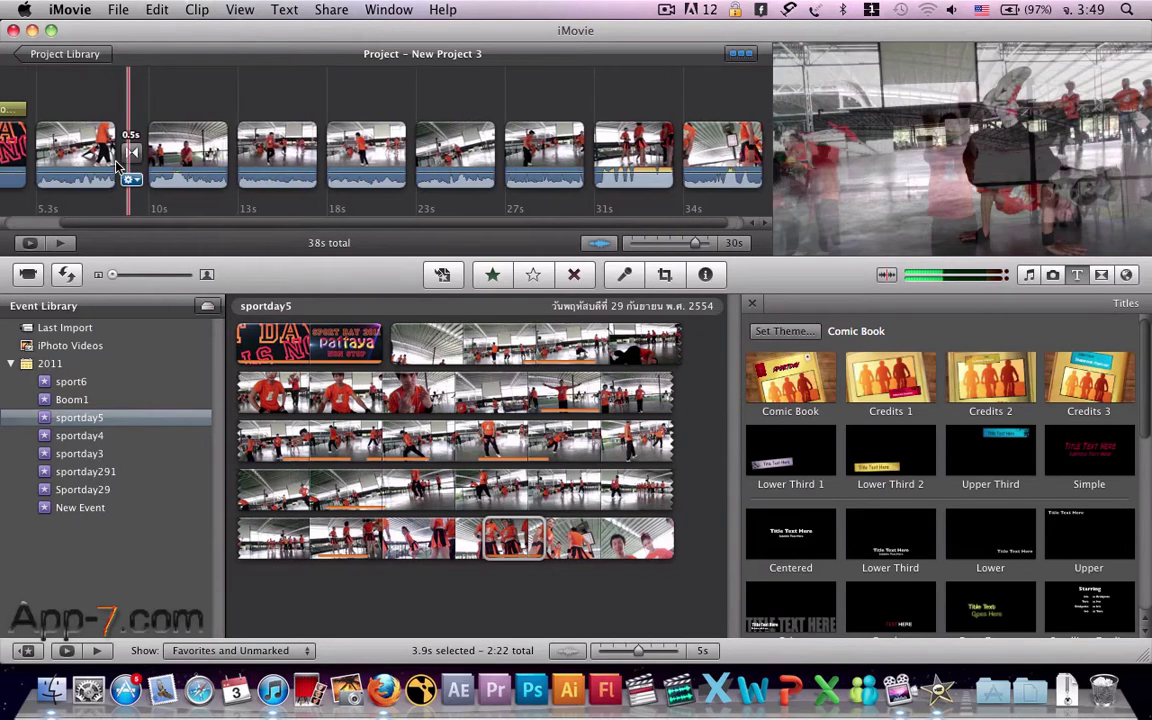
{"action": "scroll", "coordinate": [148, 165], "scroll_direction": "left", "scroll_amount": 1}
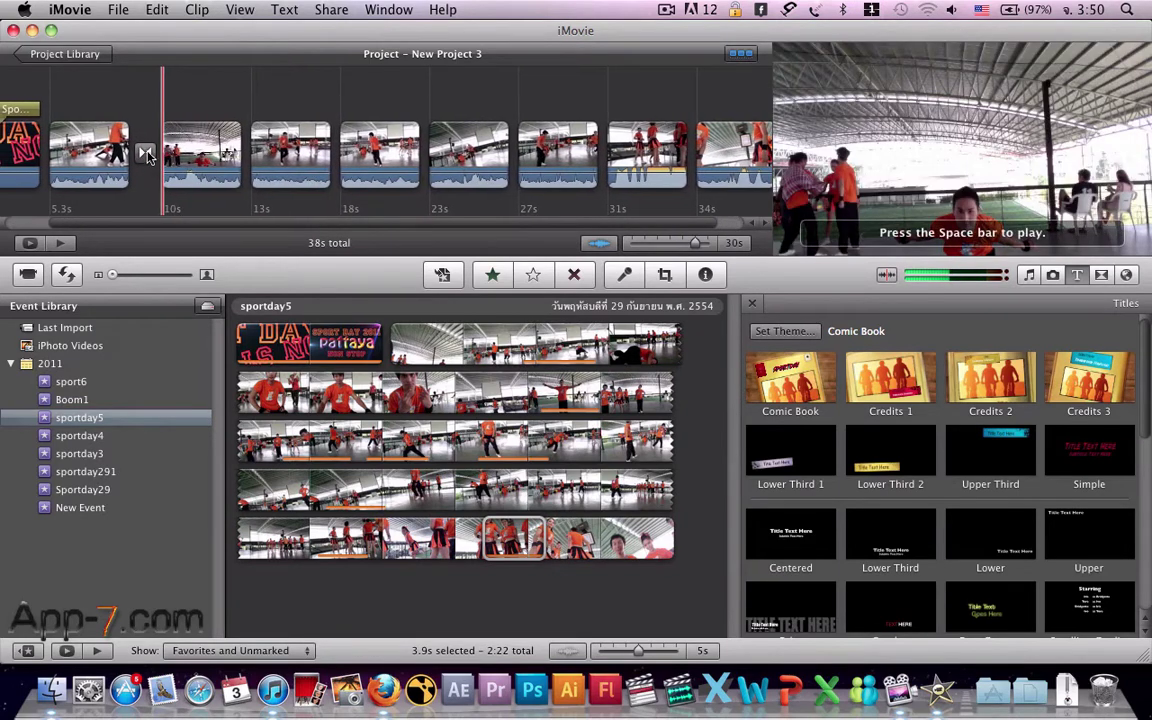
{"action": "left_click", "coordinate": [146, 155]}
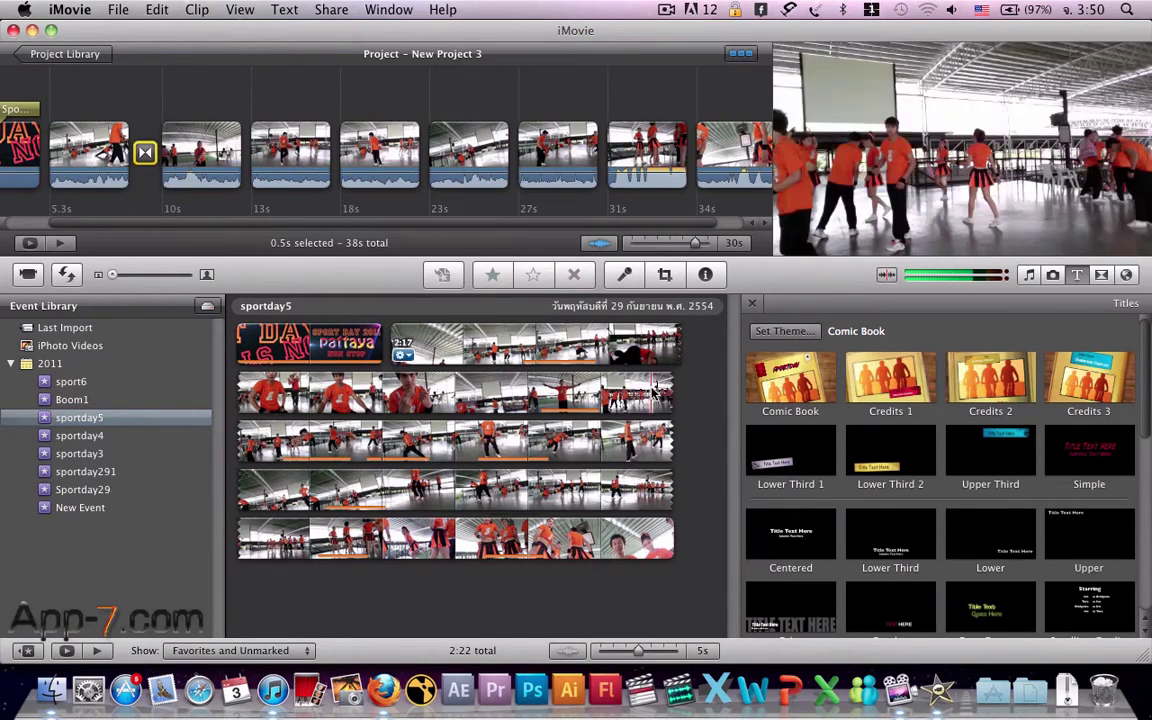
{"action": "scroll", "coordinate": [868, 475], "scroll_direction": "down", "scroll_amount": 5}
{"action": "scroll", "coordinate": [868, 475], "scroll_direction": "up", "scroll_amount": 5}
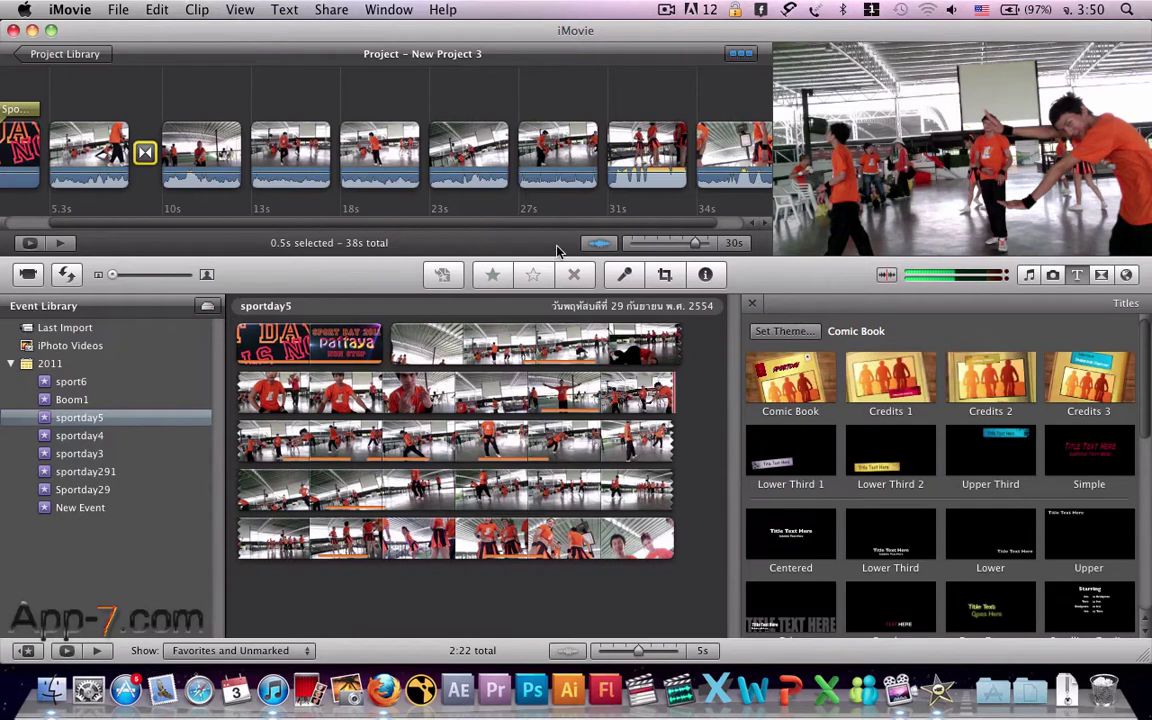
{"action": "left_click", "coordinate": [475, 187]}
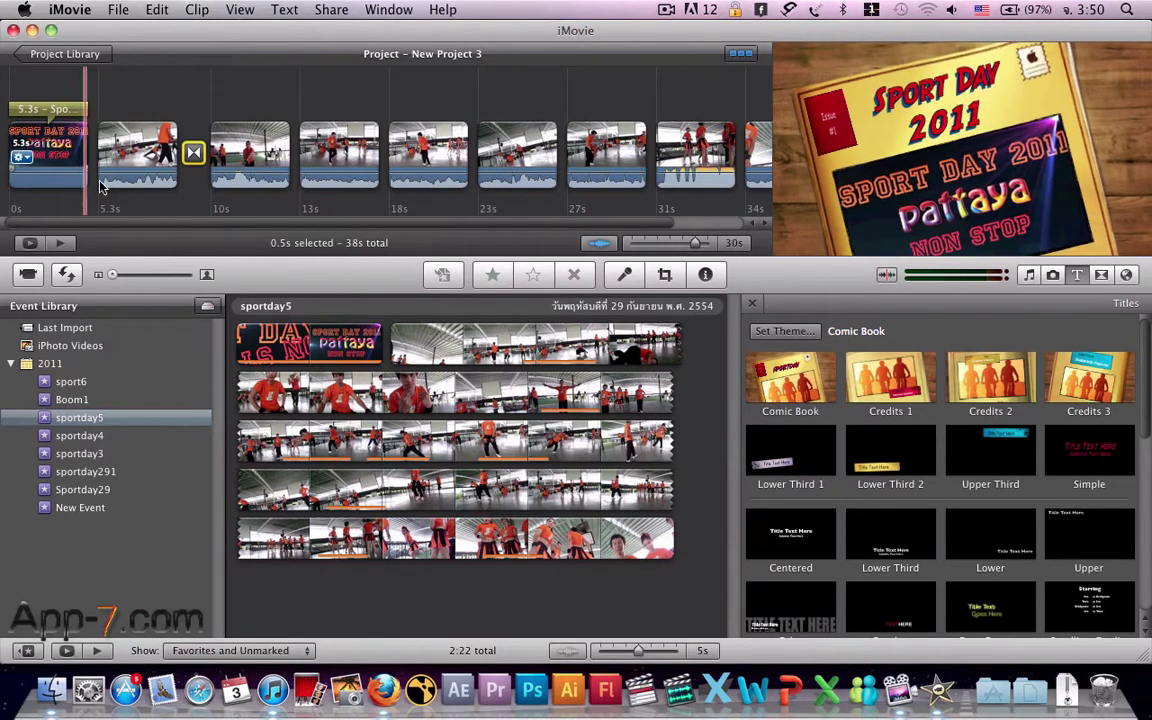
{"action": "key", "text": "space"}
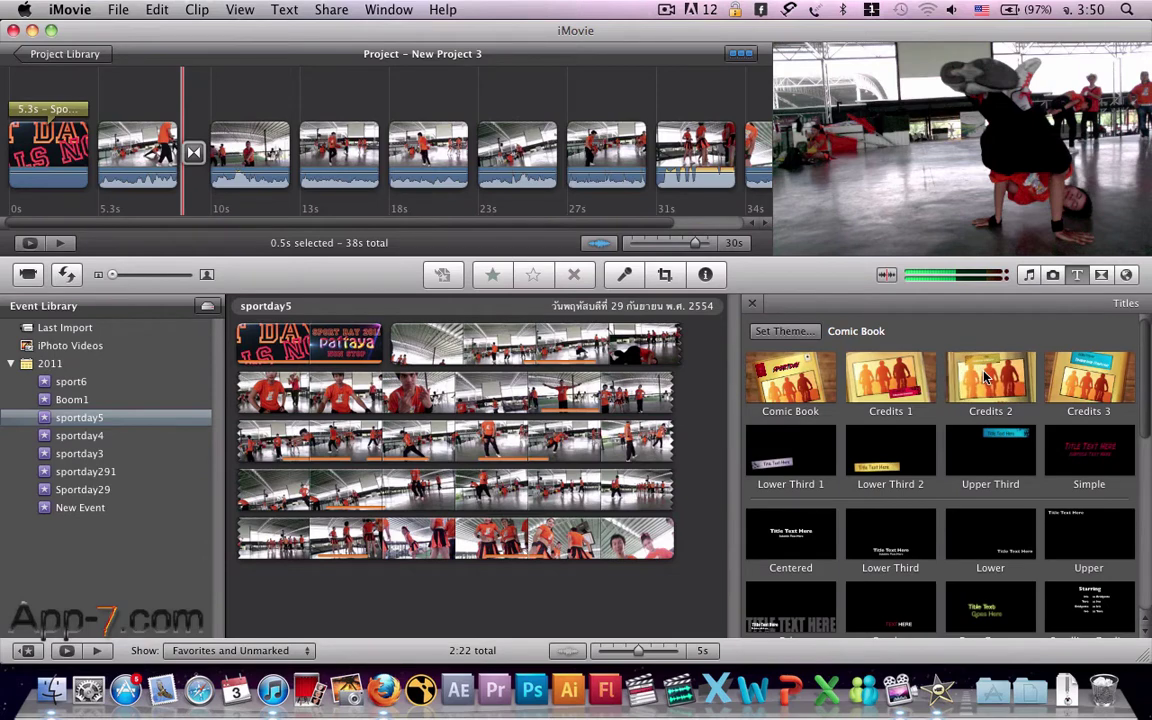
Add the Comic Book Credits 2 title to the dance clip at 23 s in the project
{"action": "left_click_drag", "start_coordinate": [985, 375], "coordinate": [519, 157]}
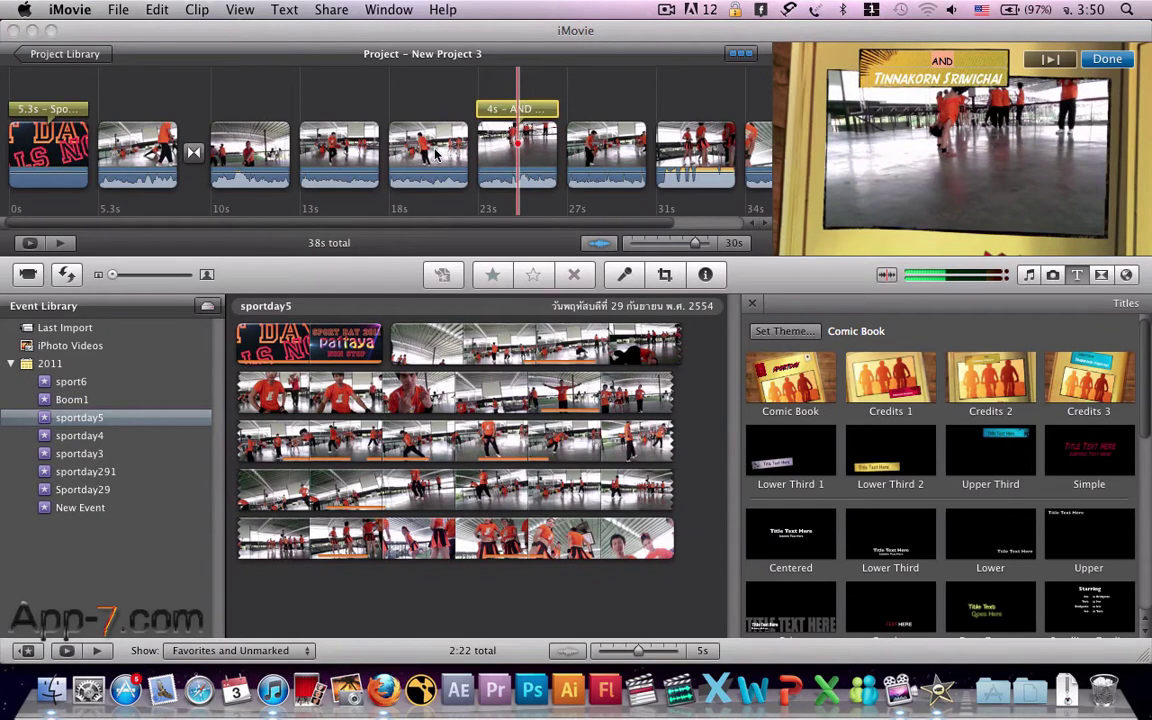
{"action": "left_click", "coordinate": [485, 158]}
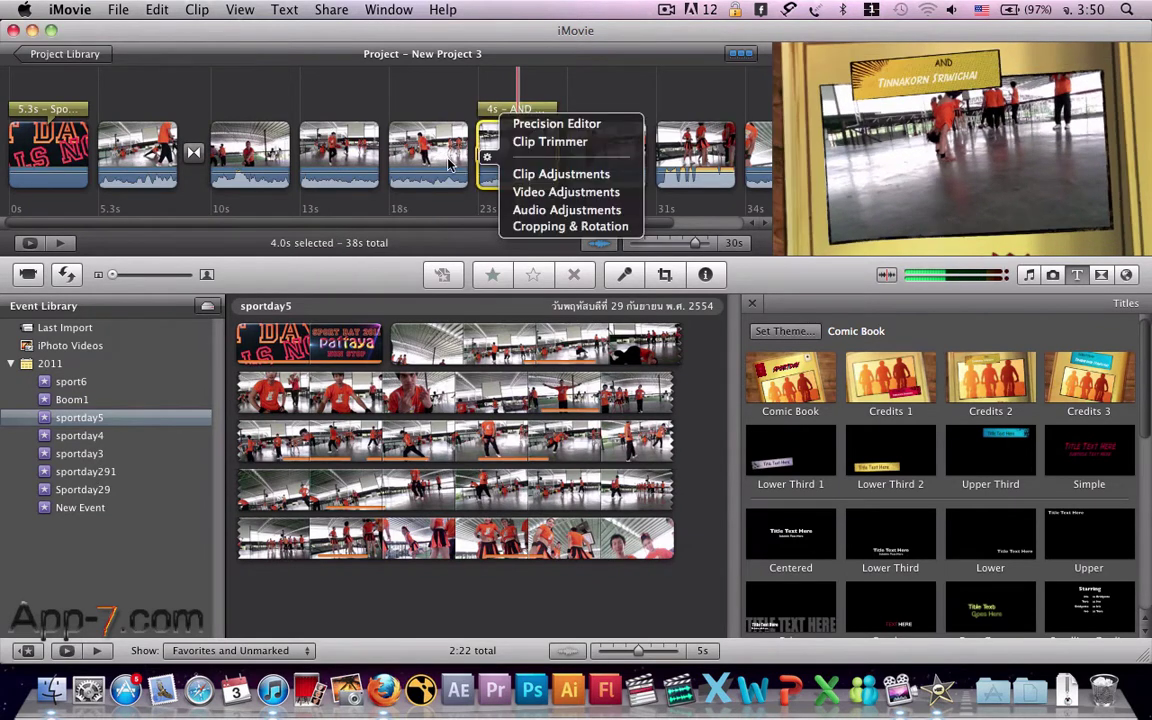
{"action": "left_click", "coordinate": [467, 105]}
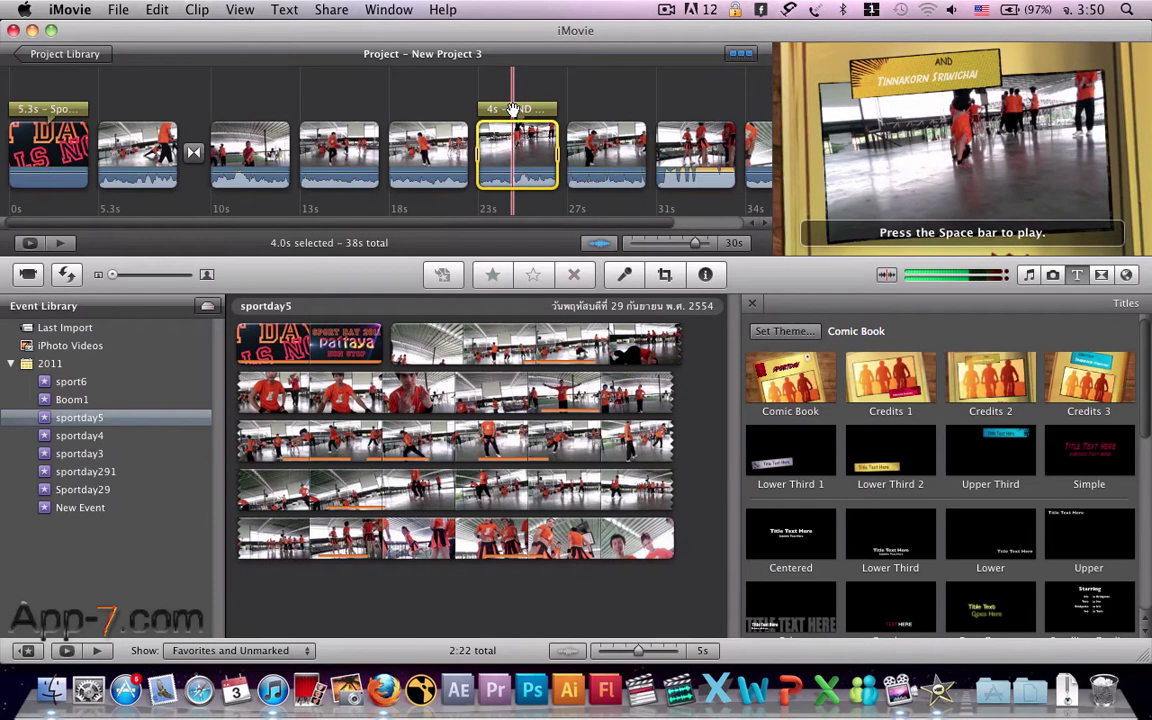
Replace the name line of the Credits 2 title with "Sportday" and check the edited title
{"action": "left_click", "coordinate": [513, 108]}
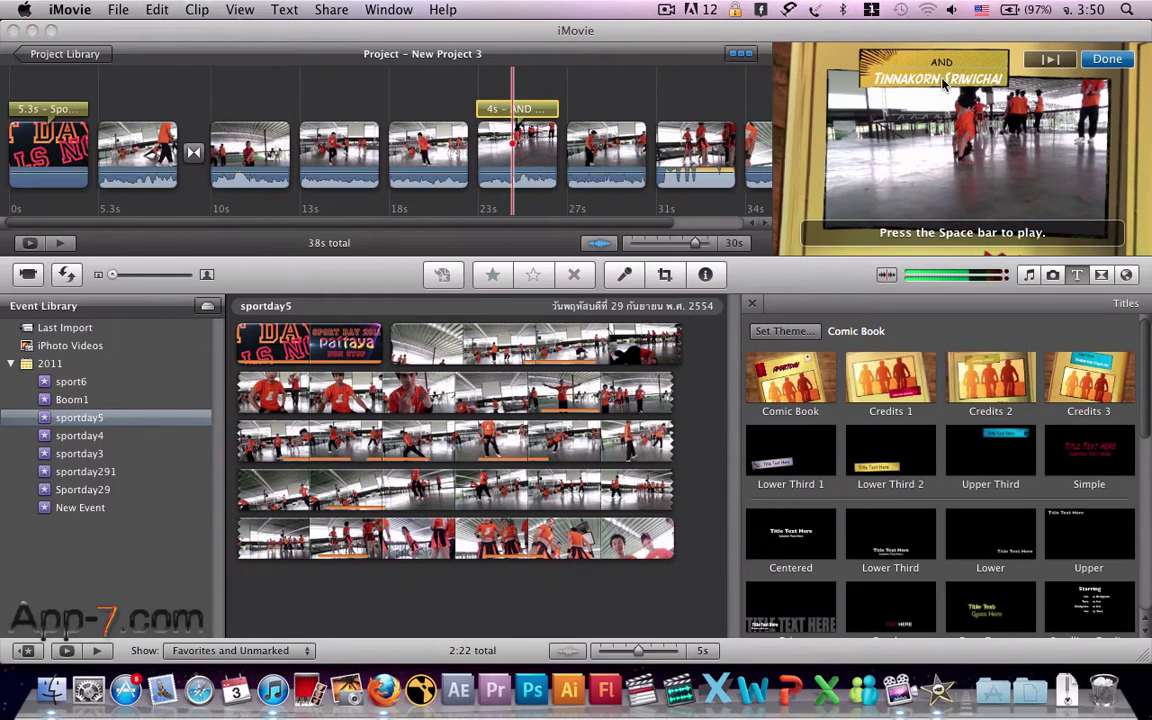
{"action": "left_click", "coordinate": [941, 80]}
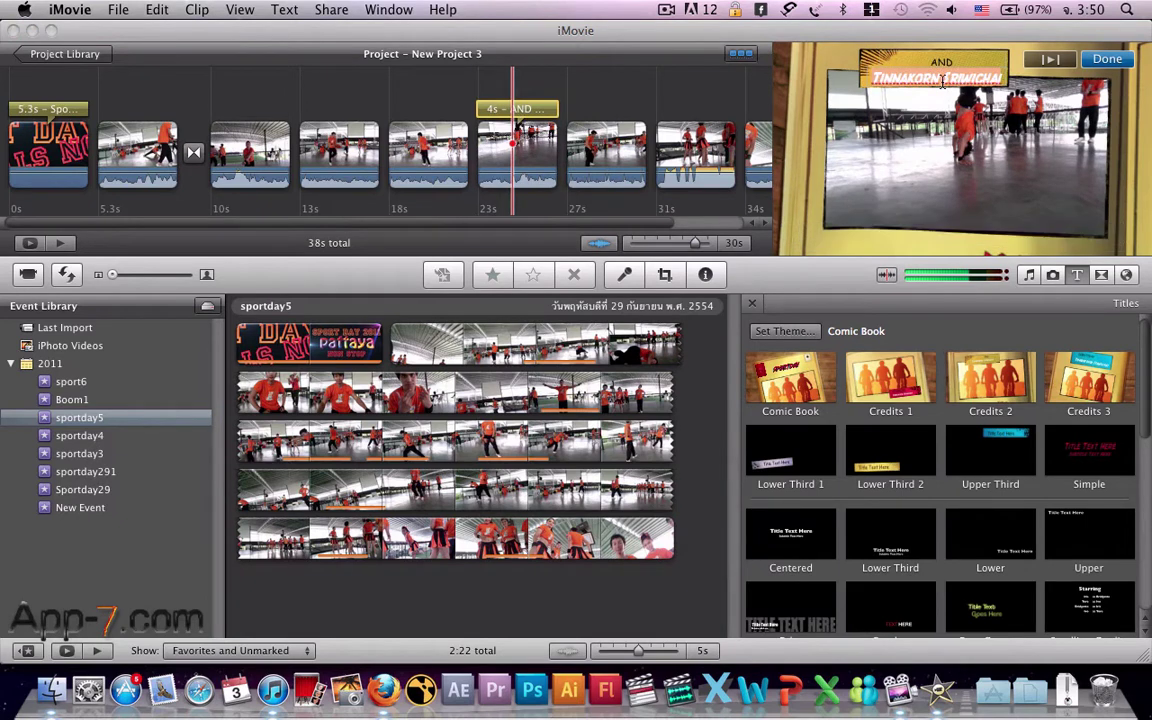
{"action": "key", "text": "BackSpace"}
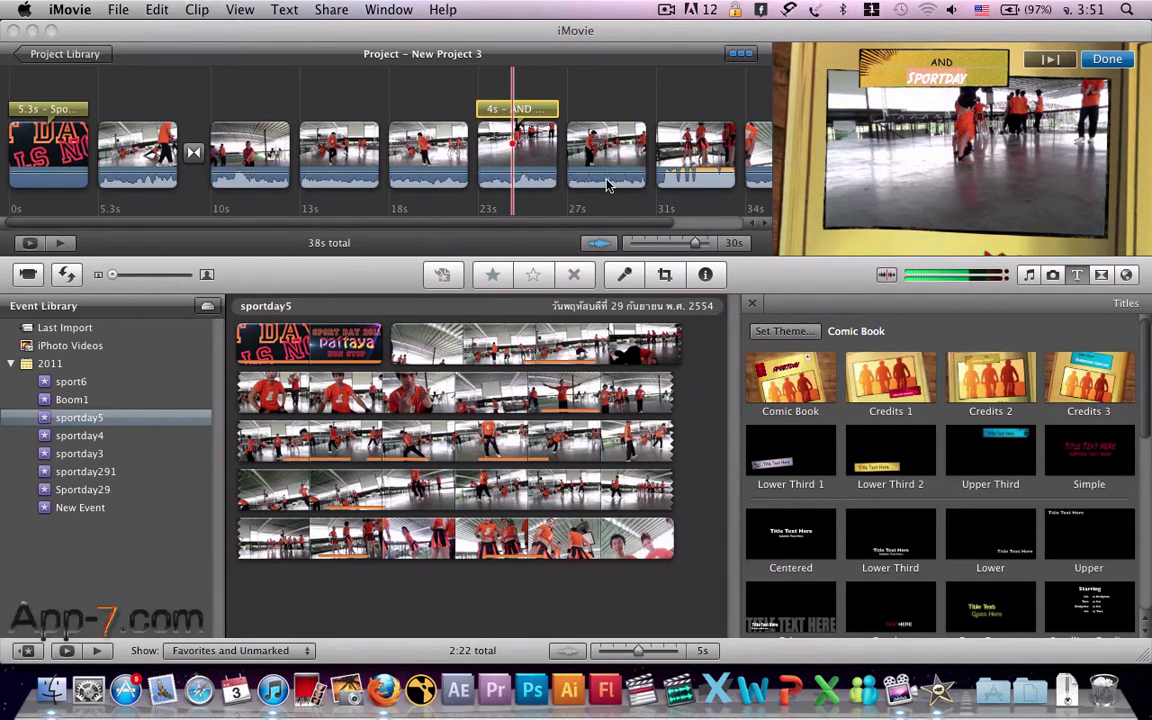
{"action": "left_click", "coordinate": [638, 126]}
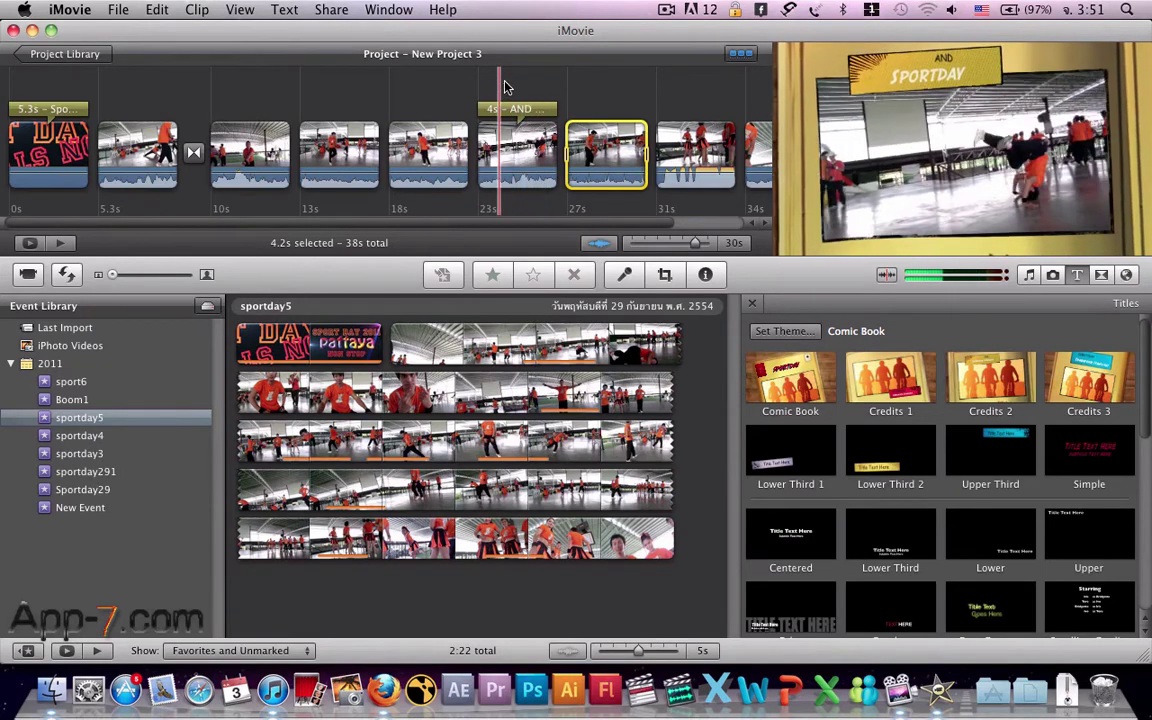
{"action": "left_click", "coordinate": [518, 108]}
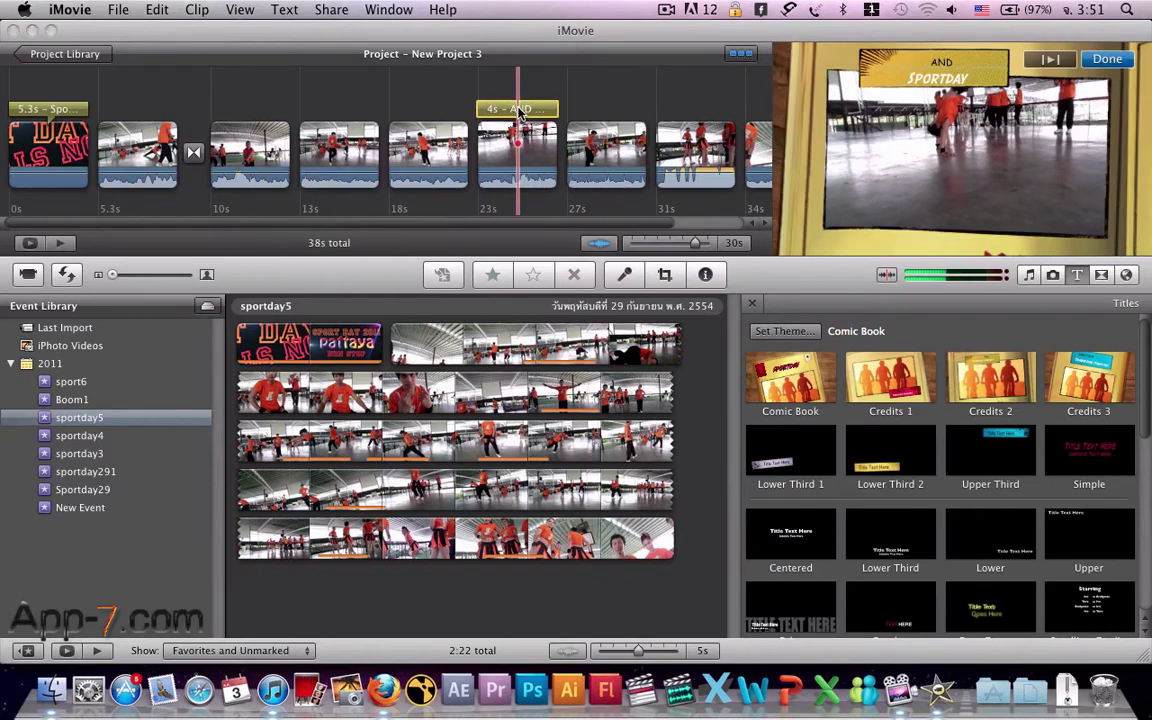
Delete the Credits 2 title from the dance clip at 23 s and play the clip
{"action": "key", "text": "Delete"}
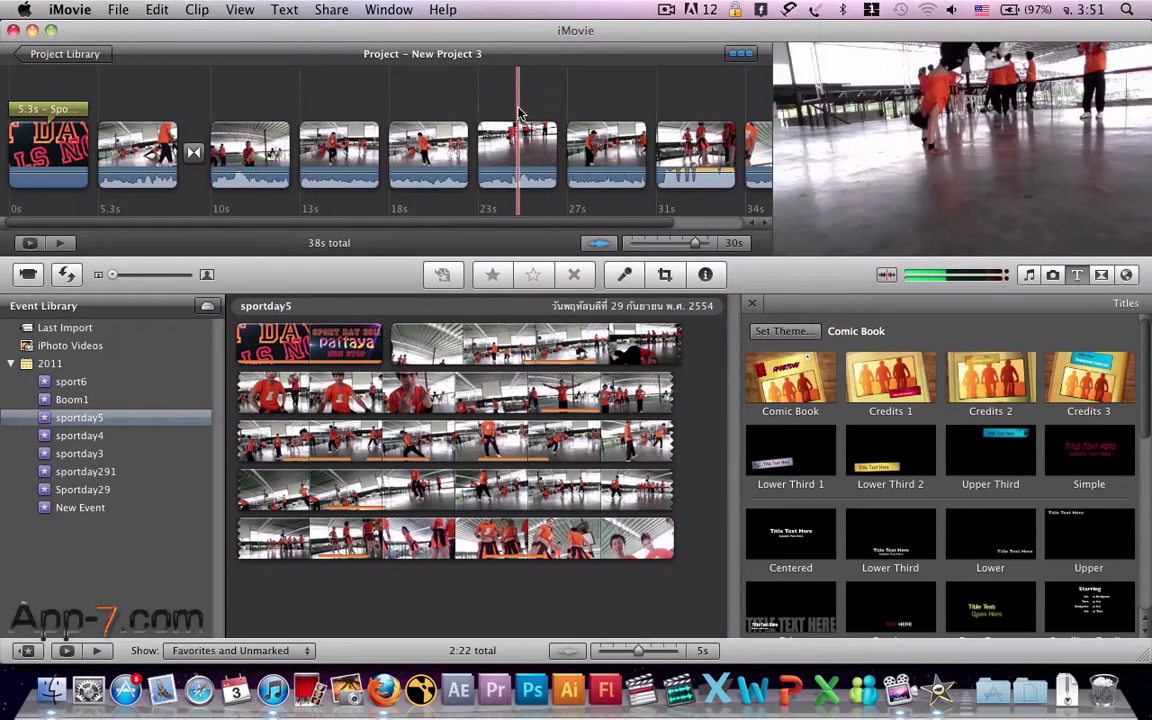
{"action": "key", "text": "space"}
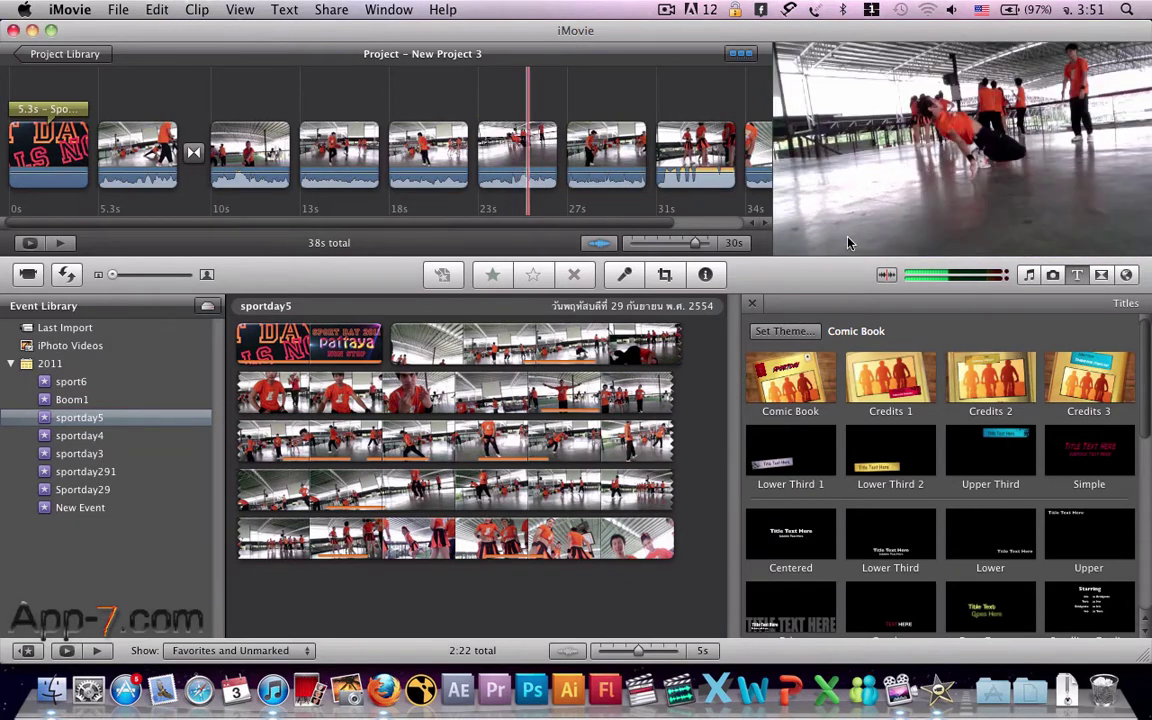
Replace the transition after the first dance clip with Comic Book 1 and preview it
{"action": "left_click", "coordinate": [1100, 276]}
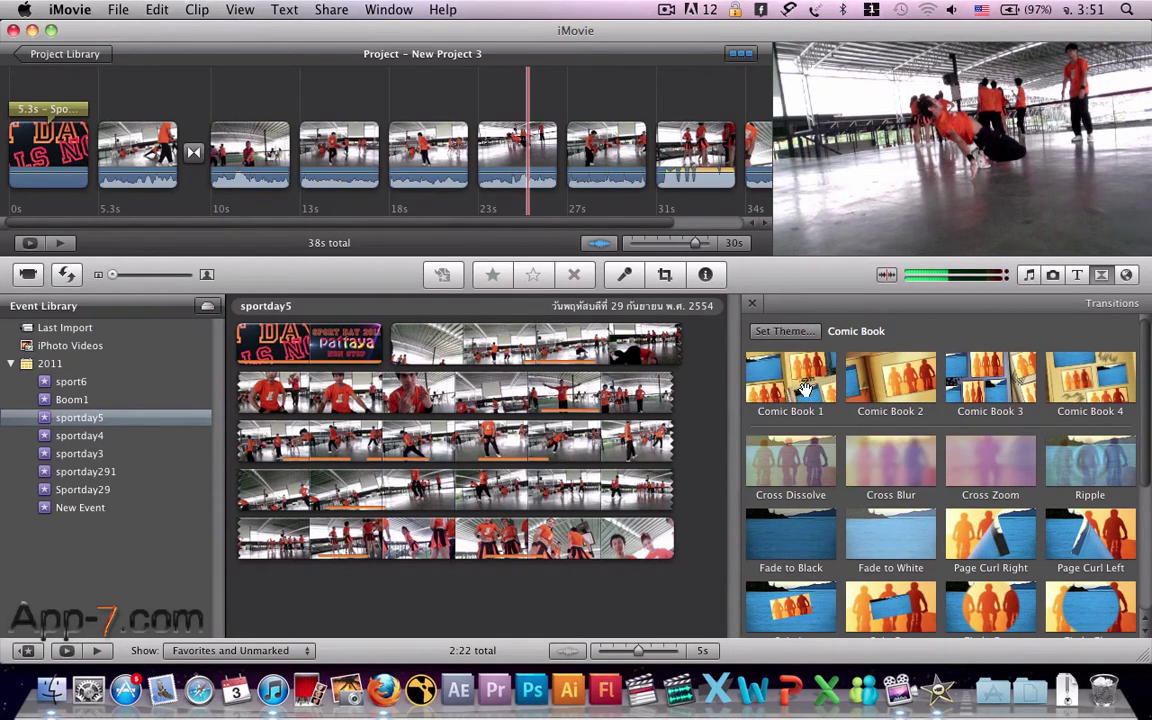
{"action": "left_click", "coordinate": [806, 362]}
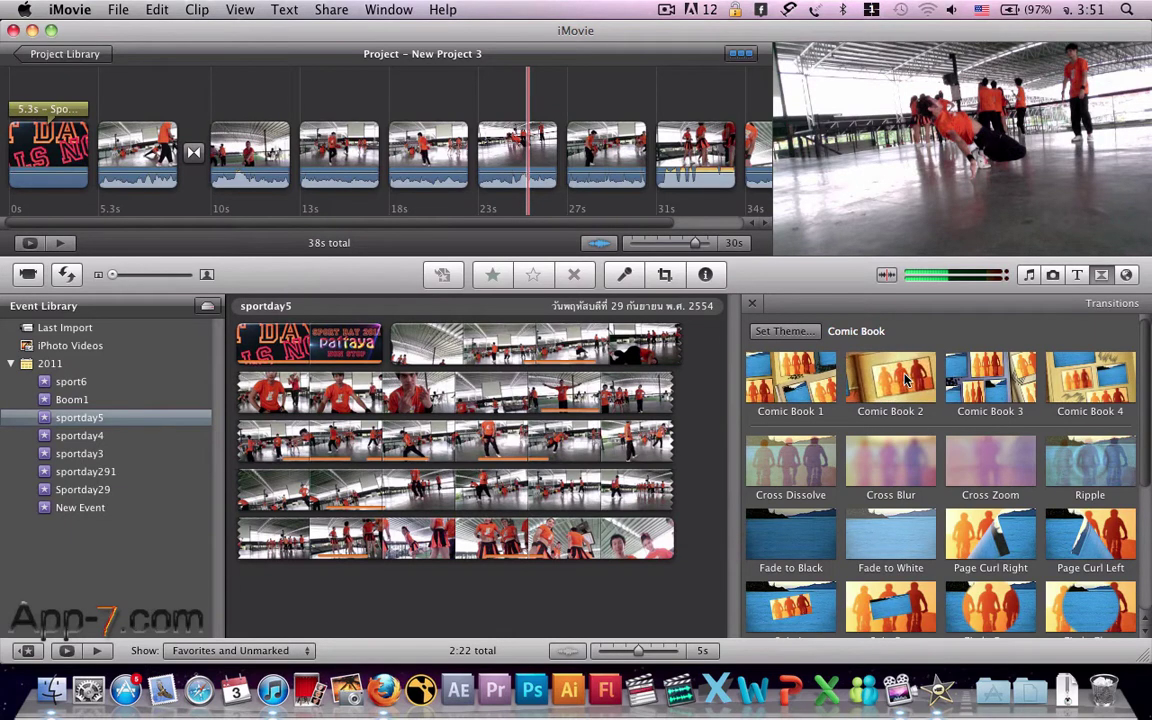
{"action": "left_click_drag", "start_coordinate": [795, 385], "coordinate": [142, 148]}
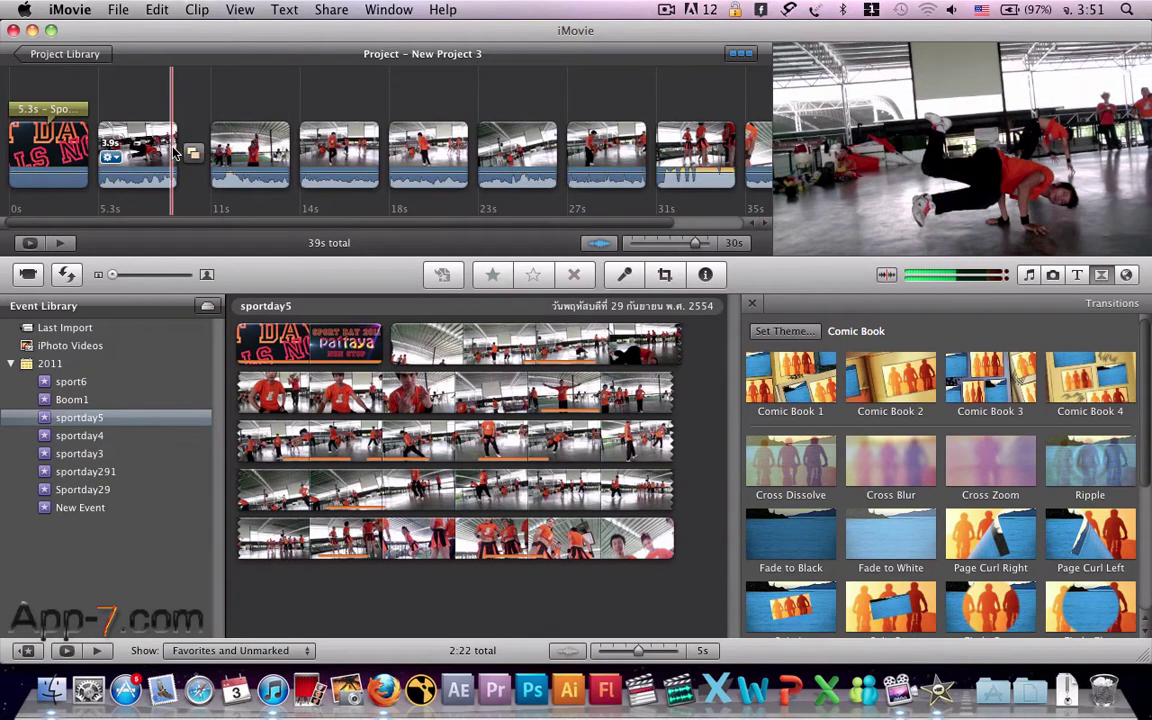
{"action": "left_click_drag", "start_coordinate": [182, 152], "coordinate": [186, 151]}
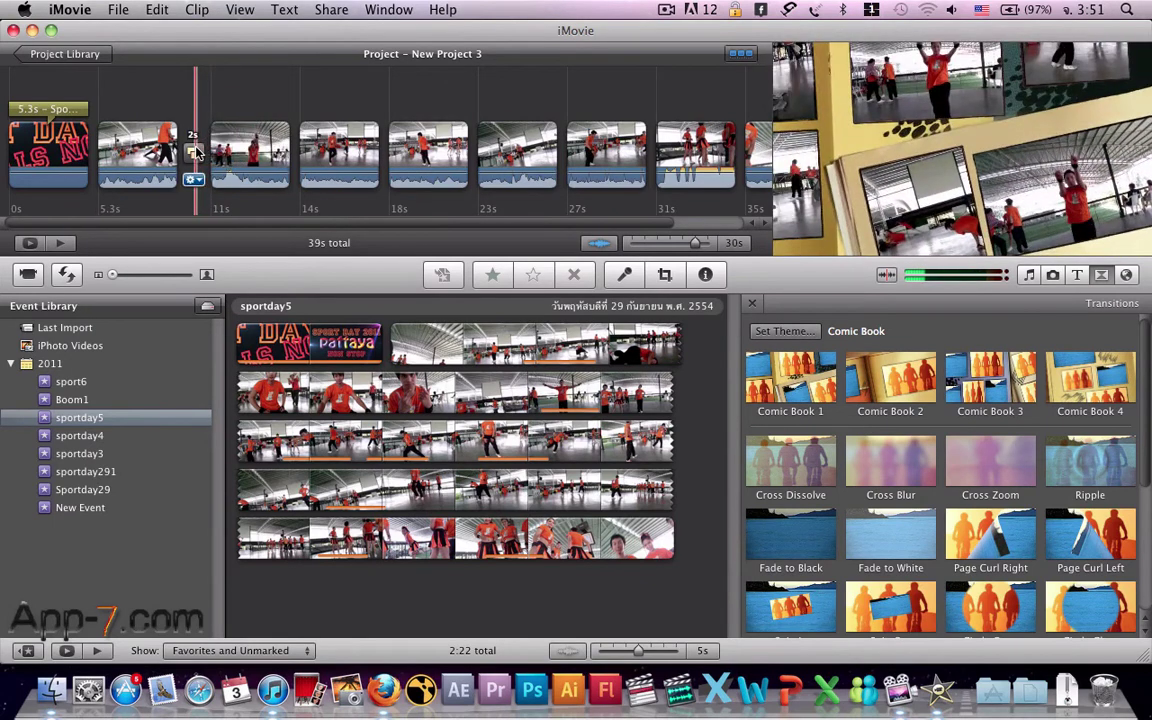
Set the Comic Book 1 transition's duration to 4 s, applied to all transitions, and play the result
{"action": "left_click", "coordinate": [195, 152]}
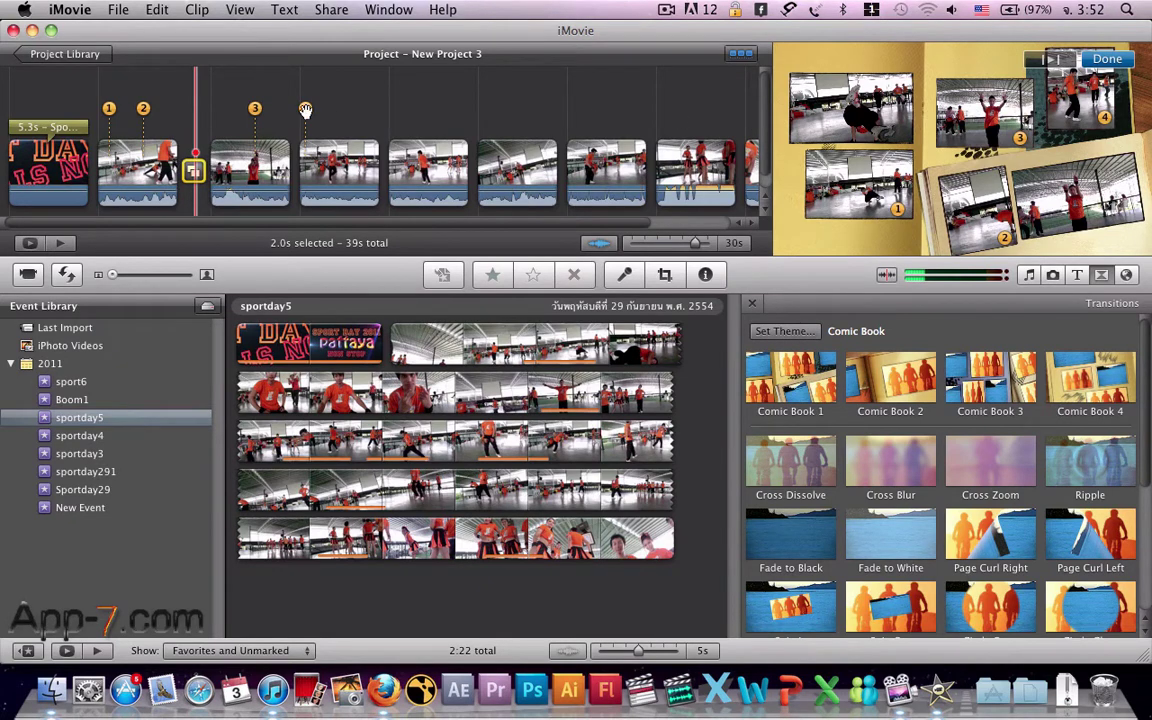
{"action": "double_click", "coordinate": [193, 172]}
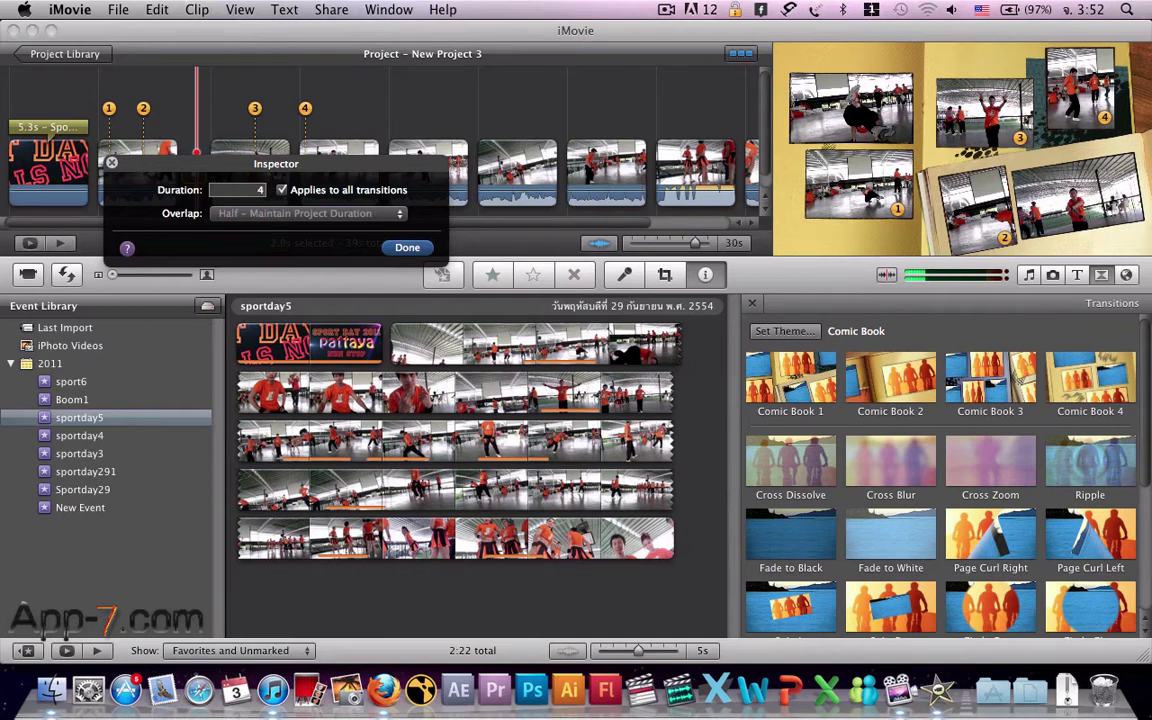
{"action": "left_click", "coordinate": [406, 247]}
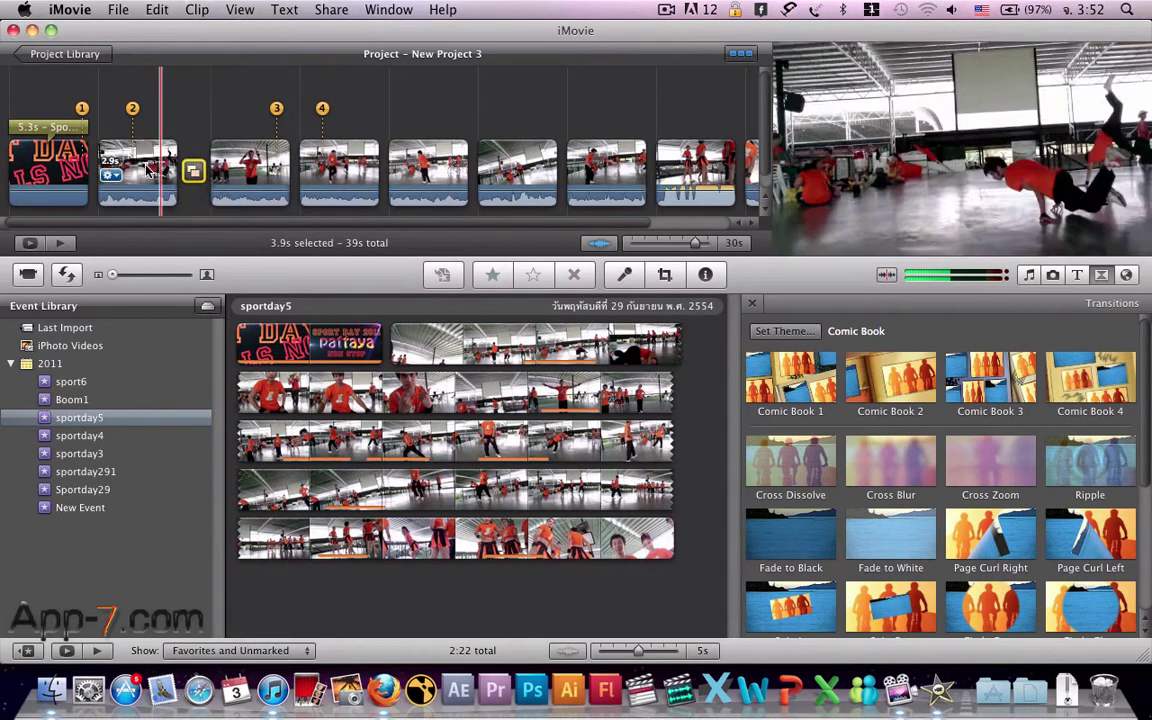
{"action": "key", "text": "space"}
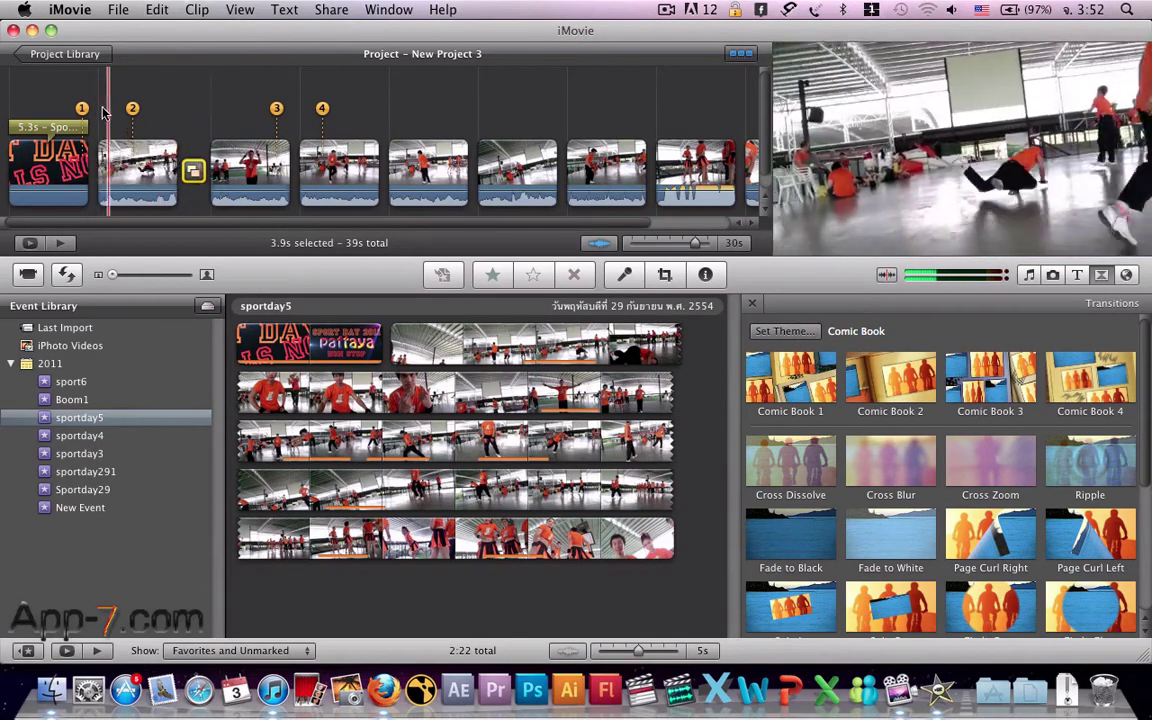
Delete the transition after the first dance clip and place a Comic Book 2 transition before the opening clip
{"action": "left_click", "coordinate": [193, 172]}
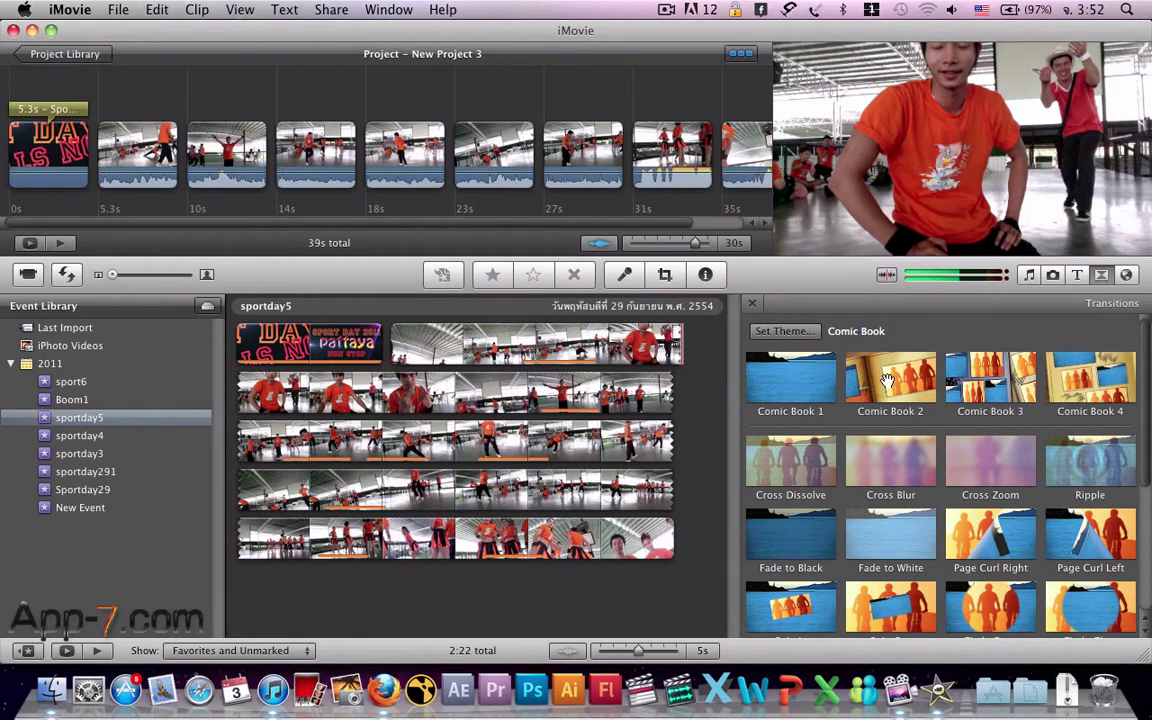
{"action": "left_click_drag", "start_coordinate": [752, 355], "coordinate": [45, 147]}
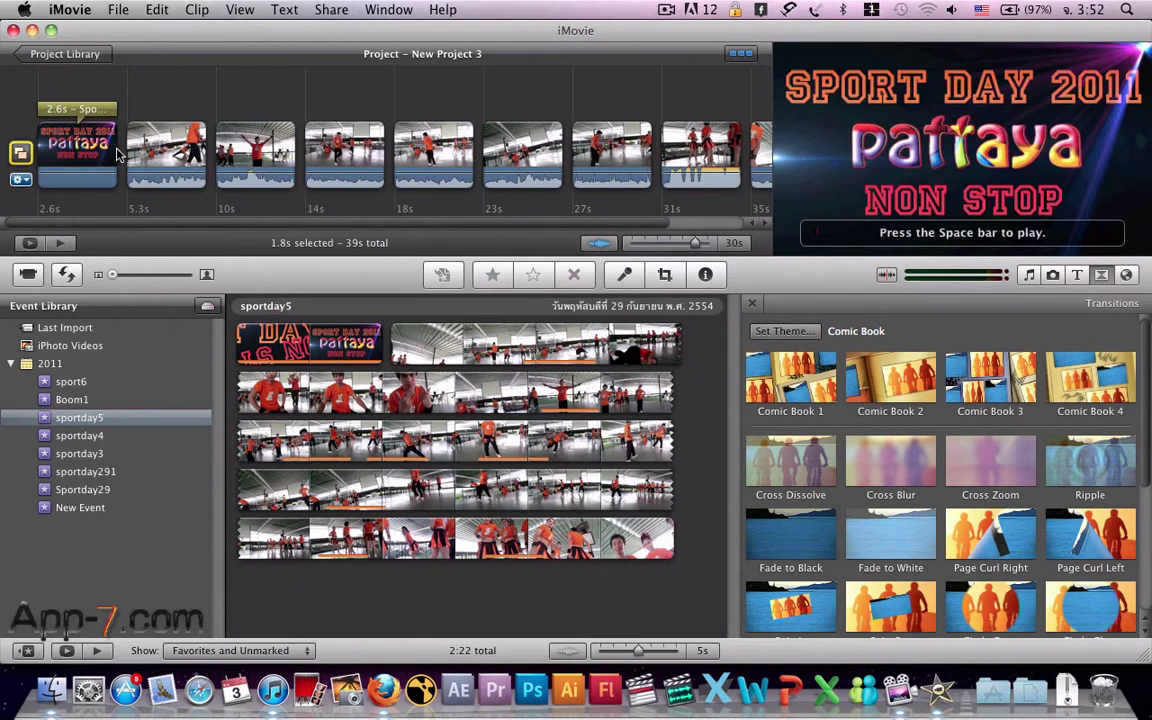
{"action": "key", "text": "super+shift+a"}
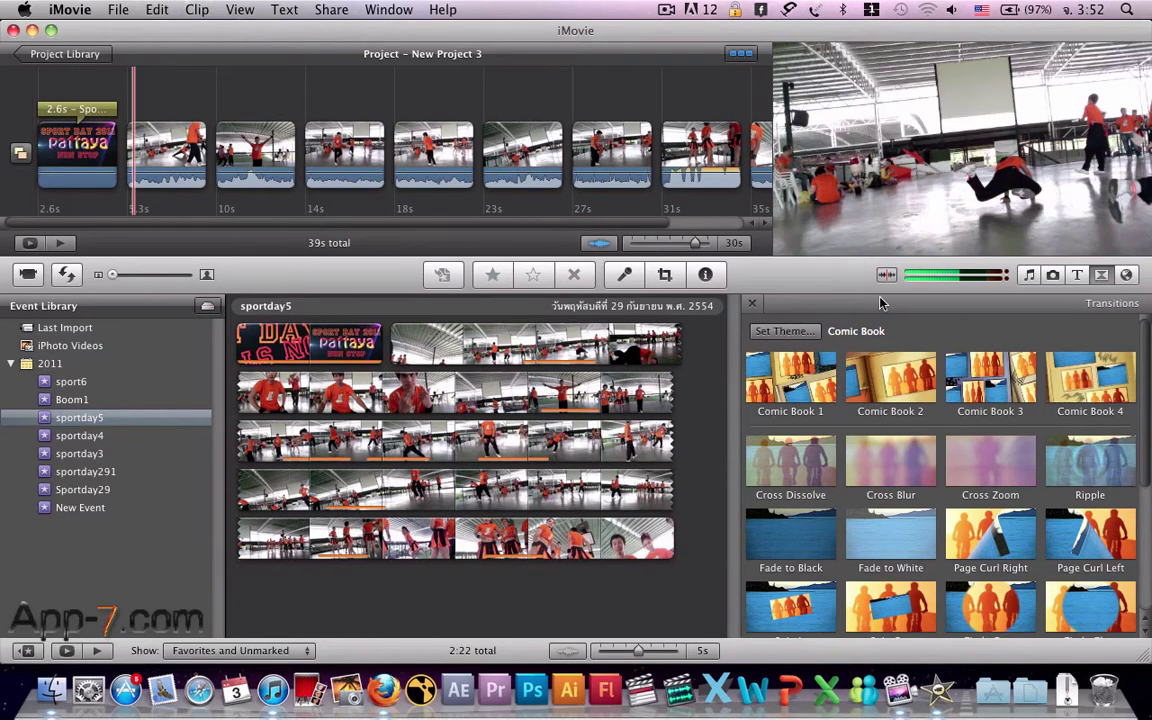
Remove the transition before the opening clip and add Comic Book 2 between the opening clip and the first dance clip
{"action": "left_click", "coordinate": [20, 152]}
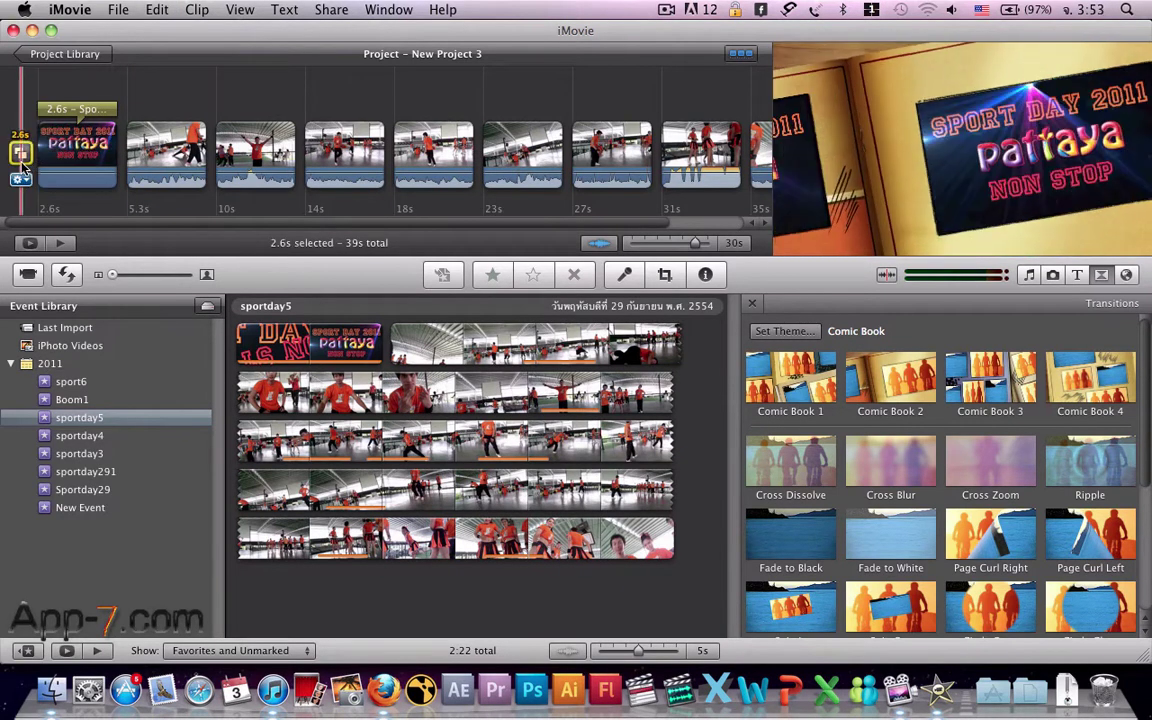
{"action": "key", "text": "super+c"}
{"action": "key", "text": "Delete"}
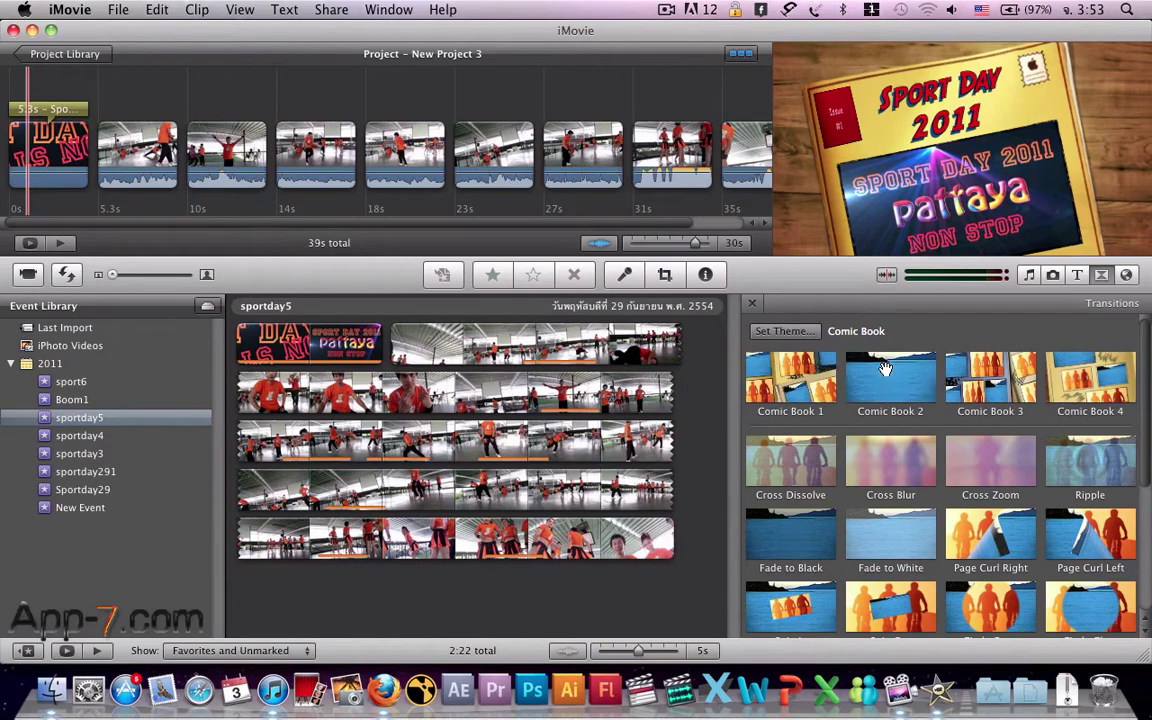
{"action": "mouse_move", "coordinate": [360, 8]}
{"action": "left_mouse_down"}
{"action": "mouse_move", "coordinate": [100, 105]}
{"action": "mouse_move", "coordinate": [83, 162]}
{"action": "left_mouse_up"}
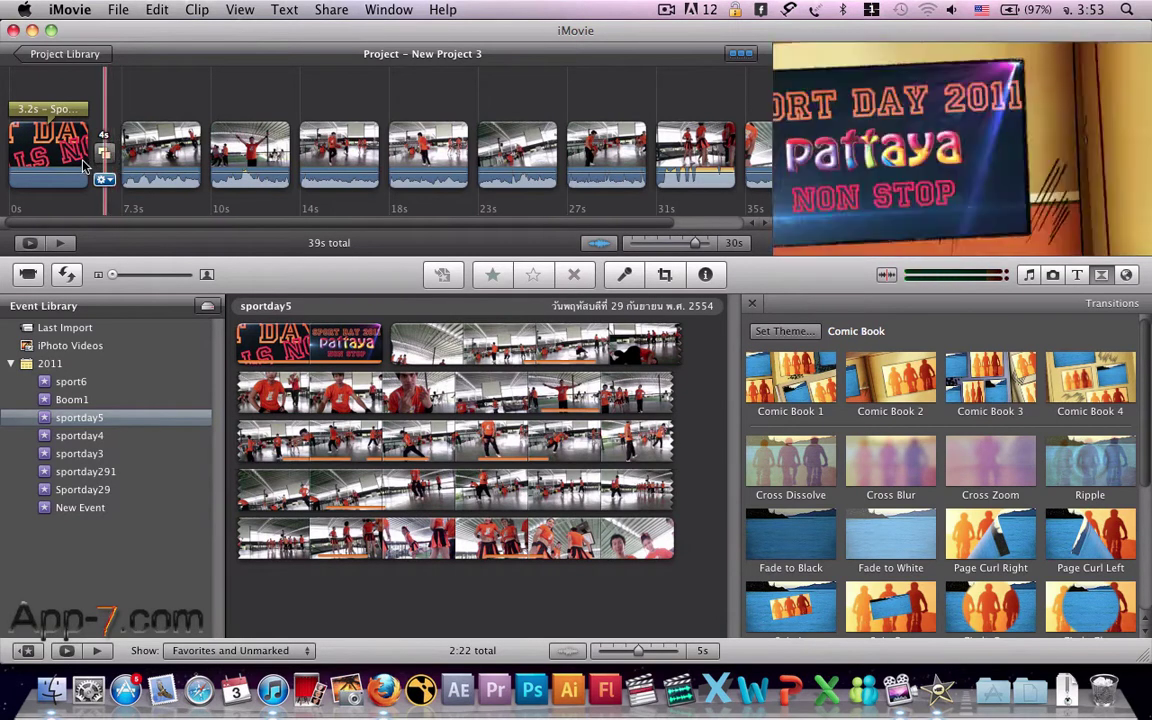
{"action": "key", "text": "space"}
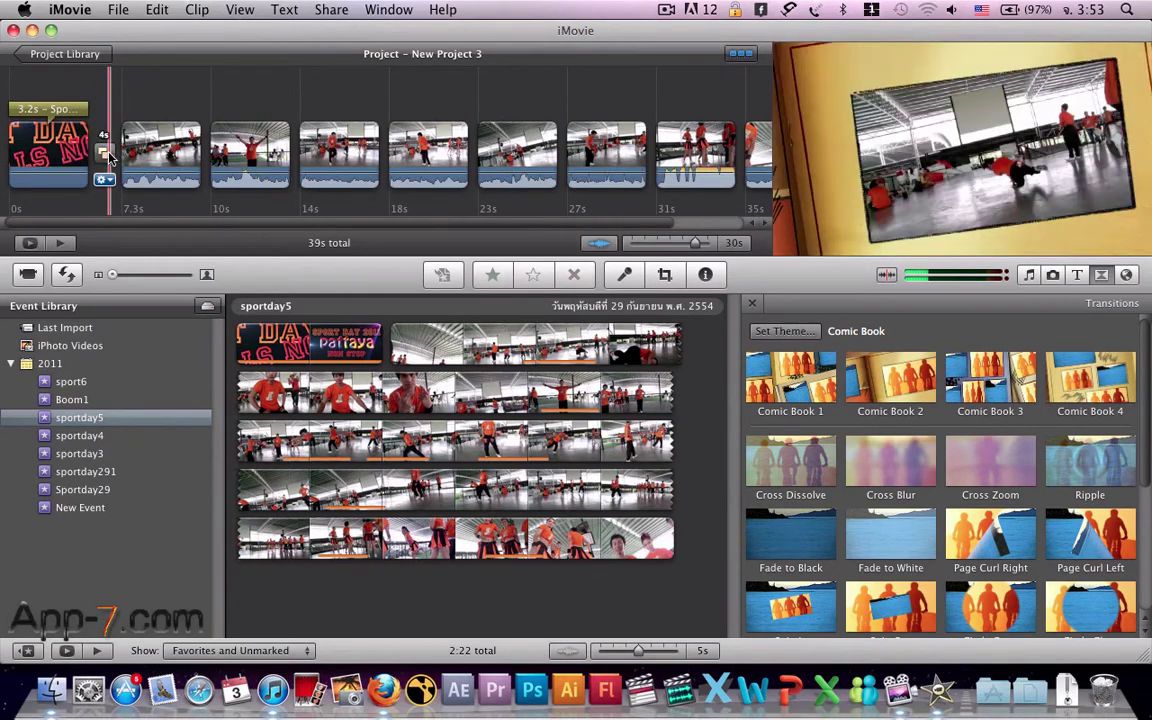
Set the duration of the transition after the opening clip to 2 s, applied to all transitions
{"action": "double_click", "coordinate": [105, 153]}
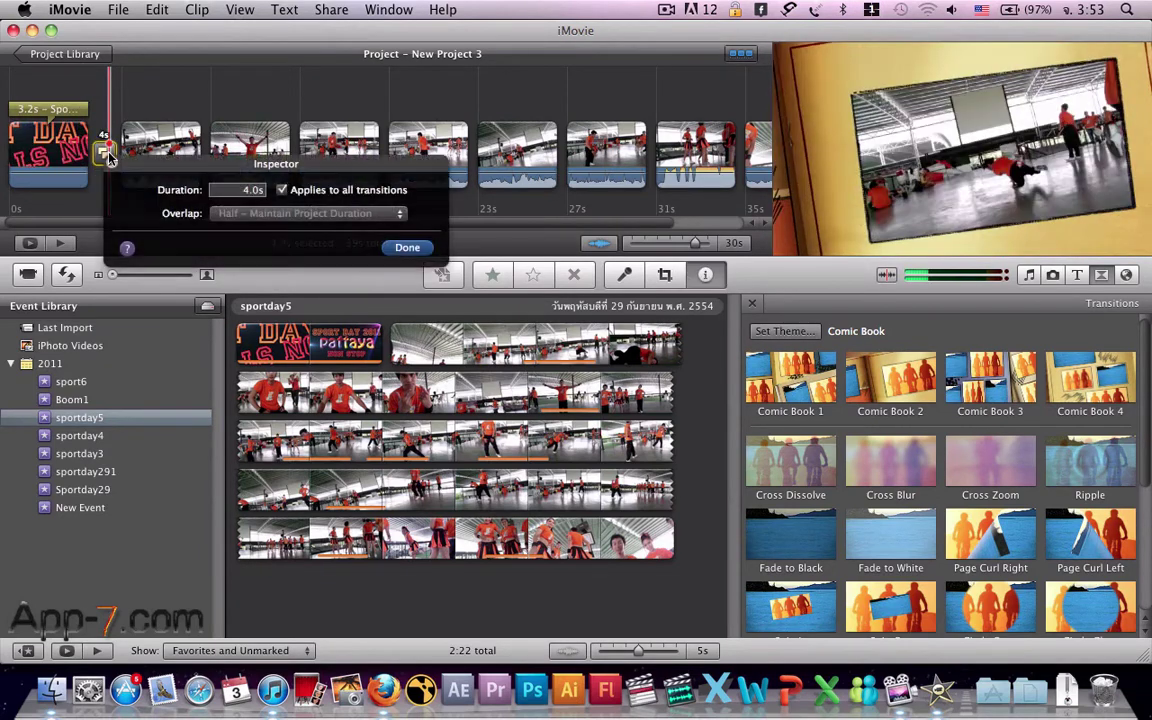
{"action": "double_click", "coordinate": [252, 190]}
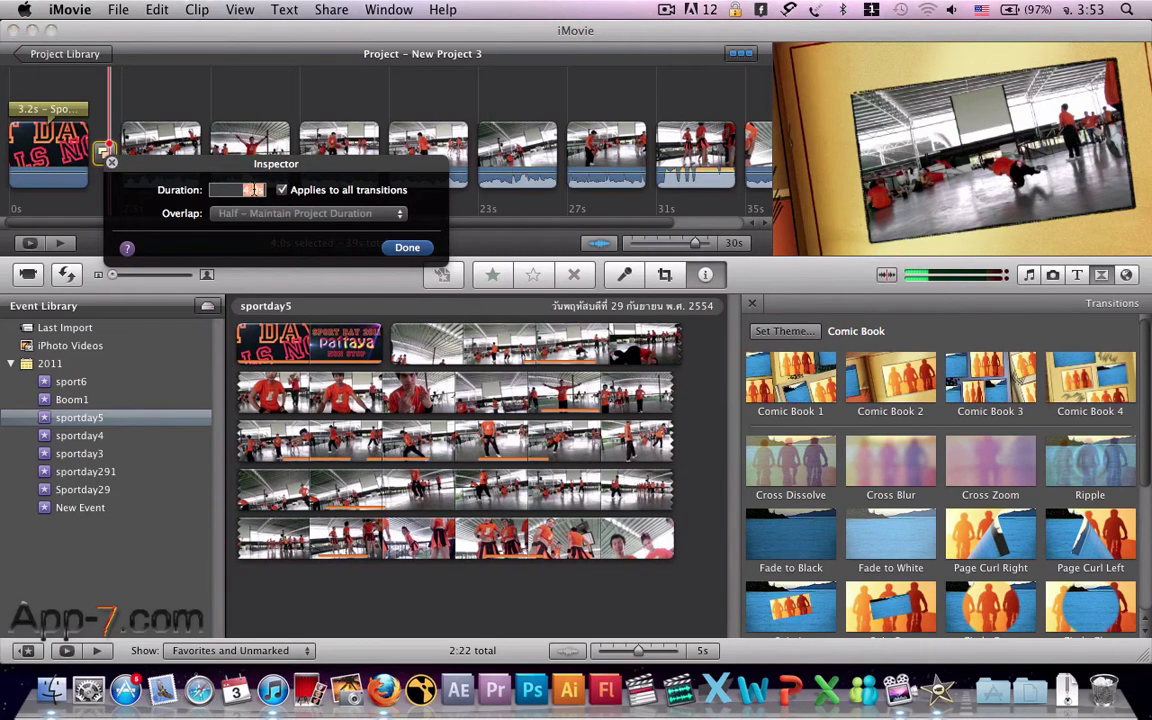
{"action": "left_click", "coordinate": [407, 249]}
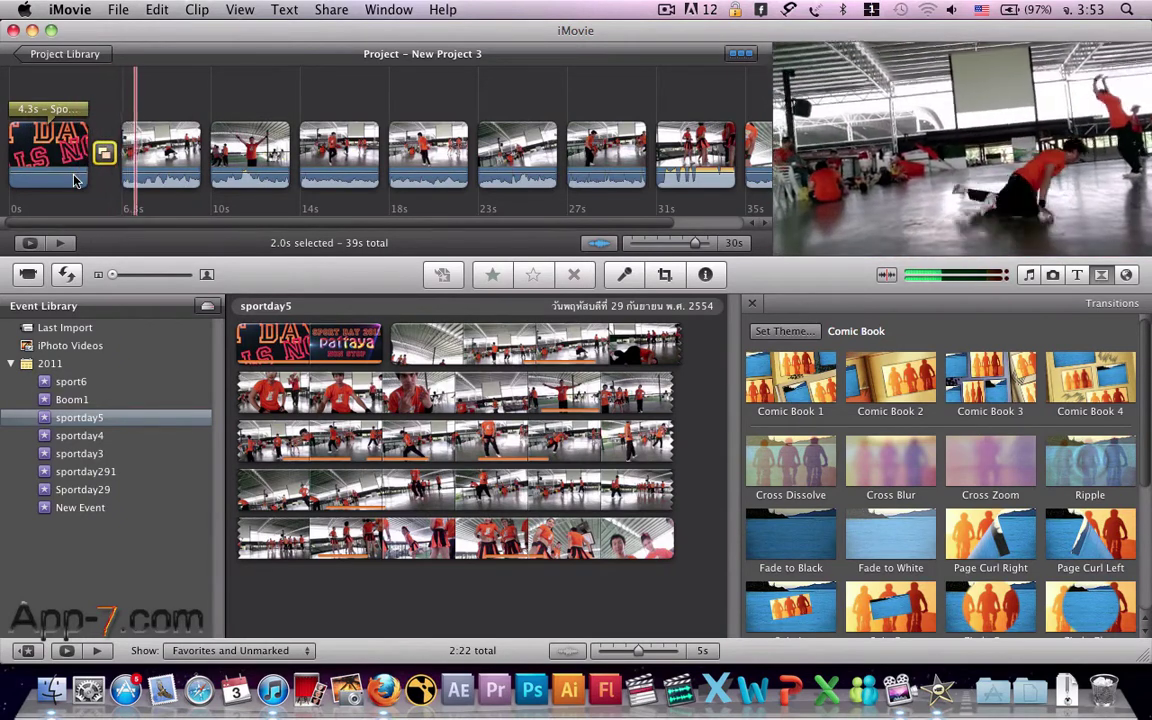
{"action": "left_click", "coordinate": [75, 180]}
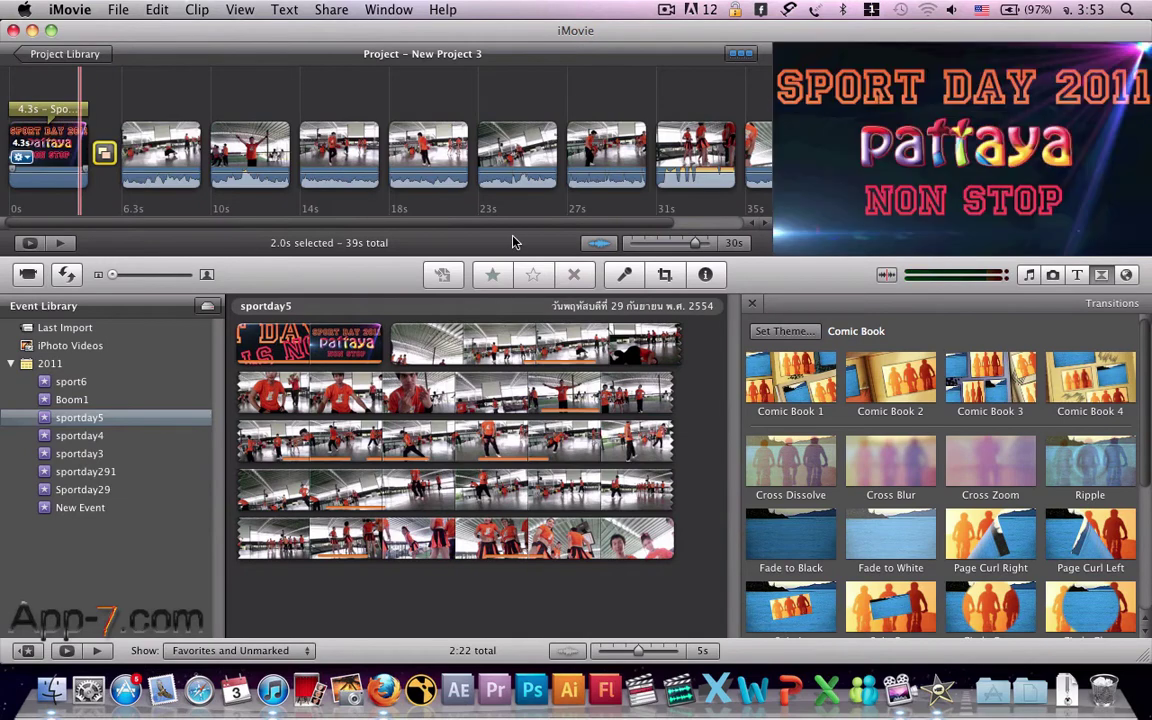
Add a Wipe Up transition between the first and second dance clips and play it
{"action": "scroll", "coordinate": [950, 480], "scroll_direction": "down", "scroll_amount": 5}
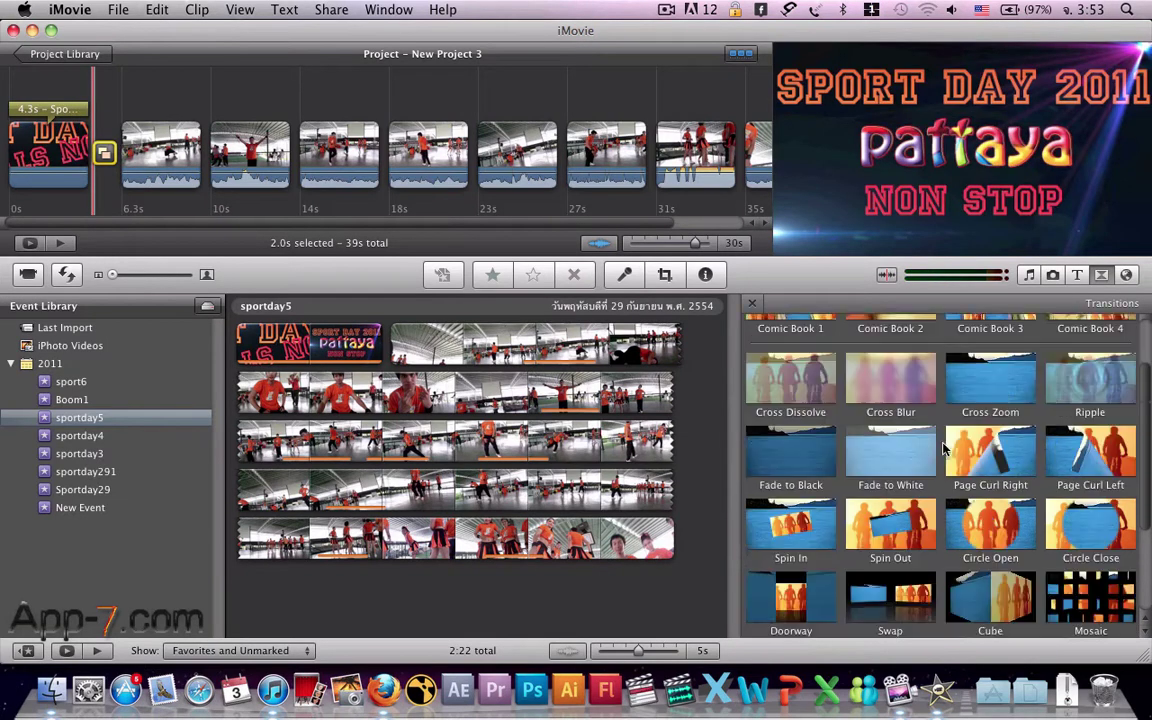
{"action": "scroll", "coordinate": [945, 495], "scroll_direction": "down", "scroll_amount": 3}
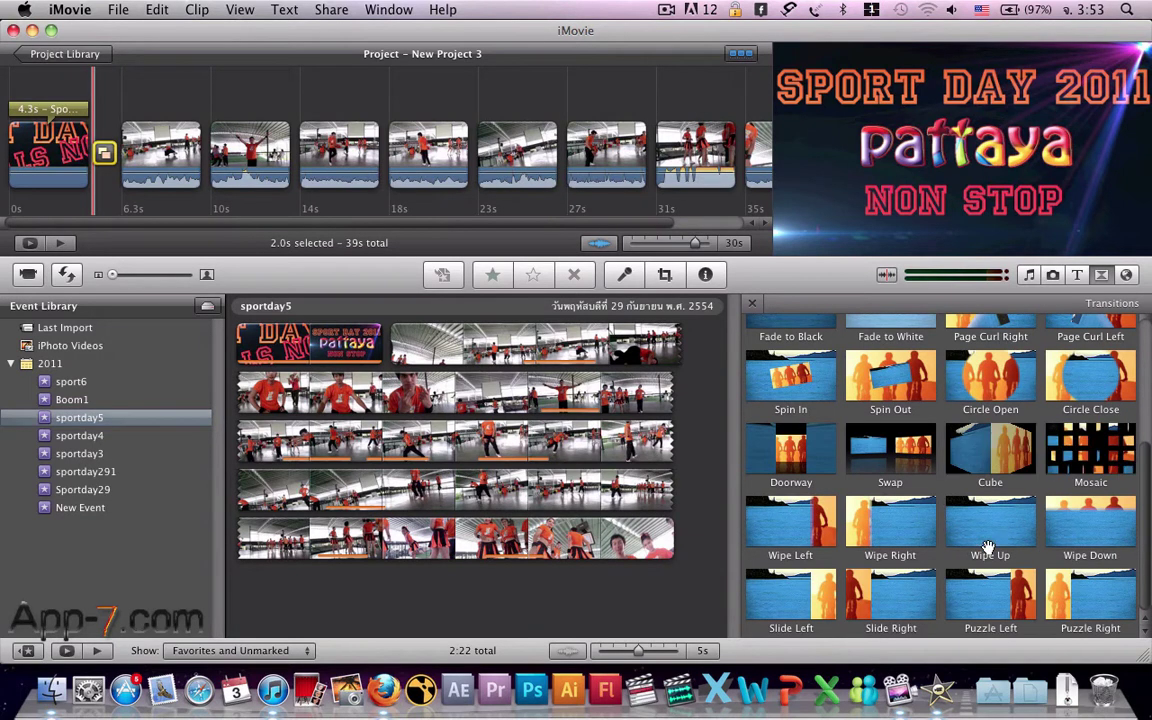
{"action": "left_click_drag", "start_coordinate": [988, 546], "coordinate": [211, 183]}
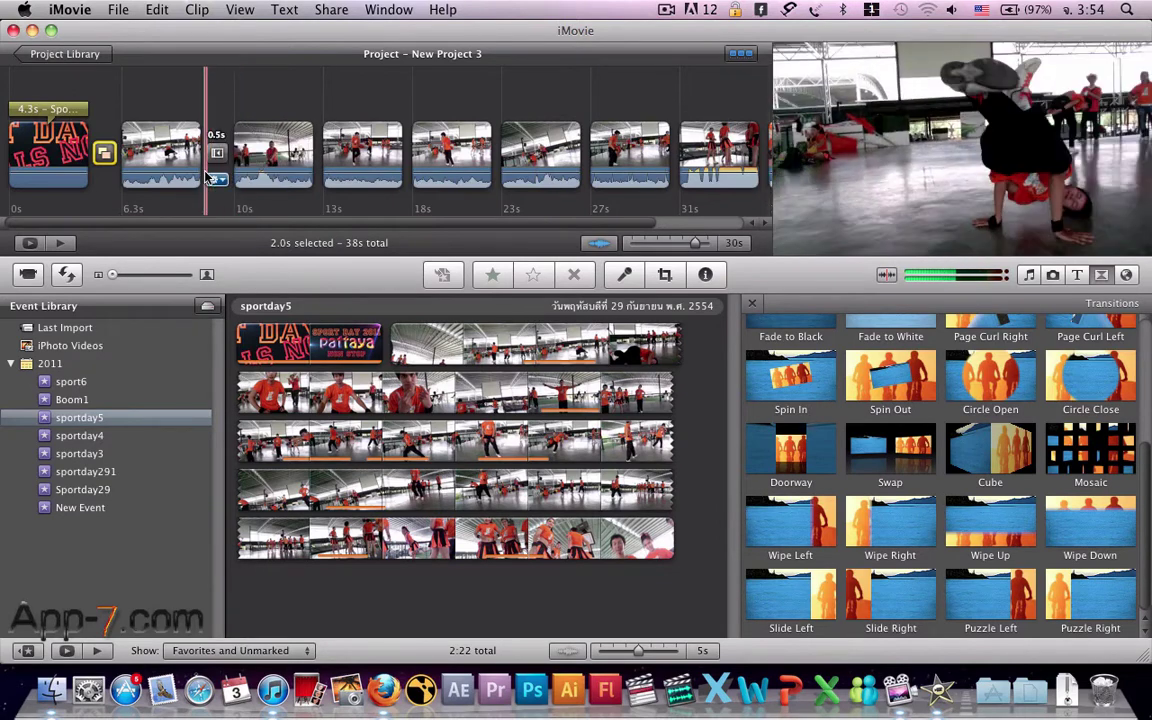
{"action": "key", "text": "space"}
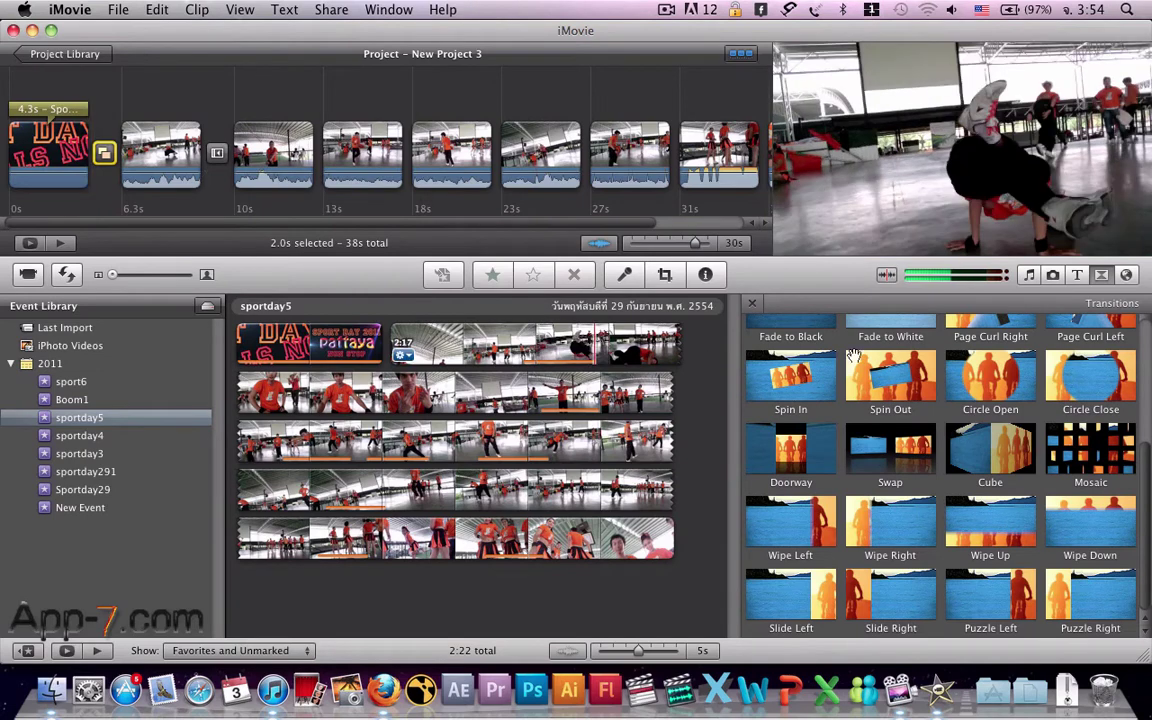
Add the Overlap title to the second dance clip at 10 s in the project
{"action": "left_click", "coordinate": [1077, 274]}
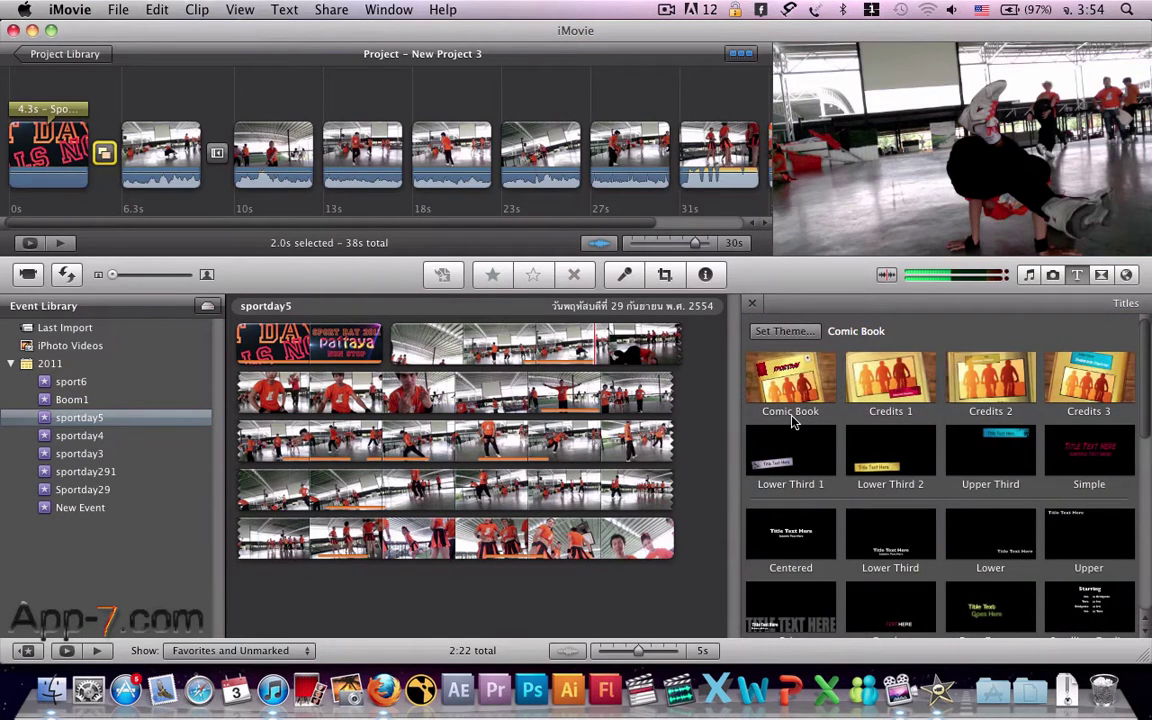
{"action": "scroll", "coordinate": [792, 420], "scroll_direction": "down", "scroll_amount": 3}
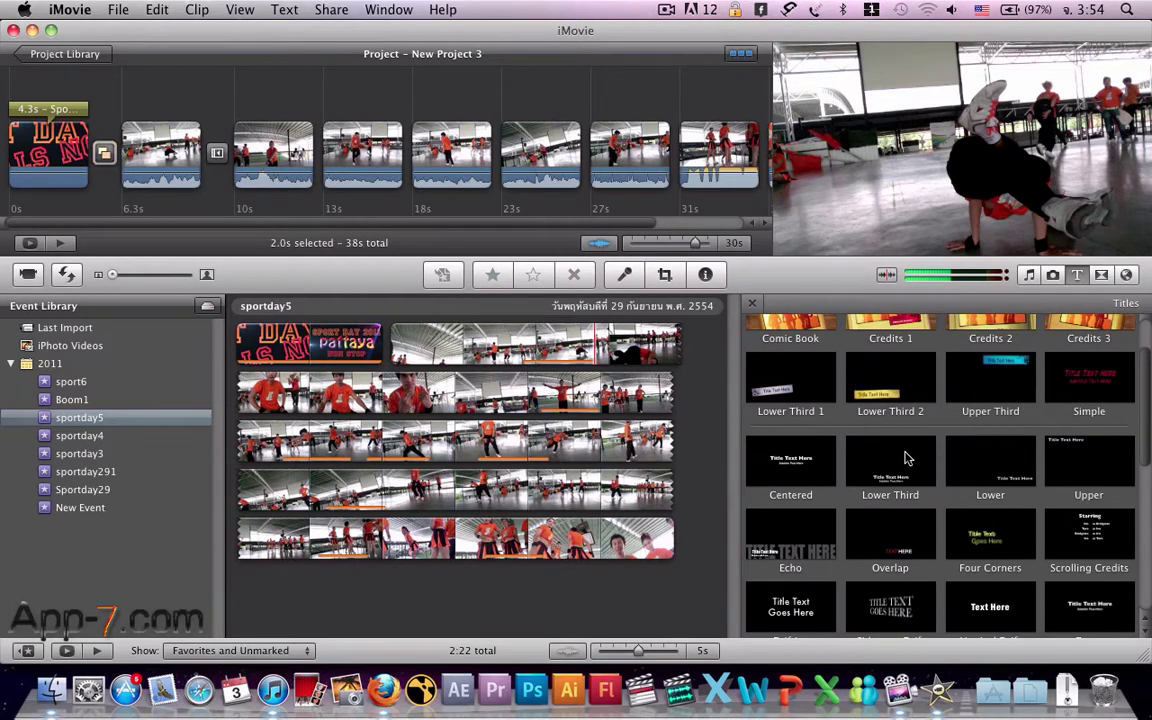
{"action": "scroll", "coordinate": [916, 468], "scroll_direction": "down", "scroll_amount": 3}
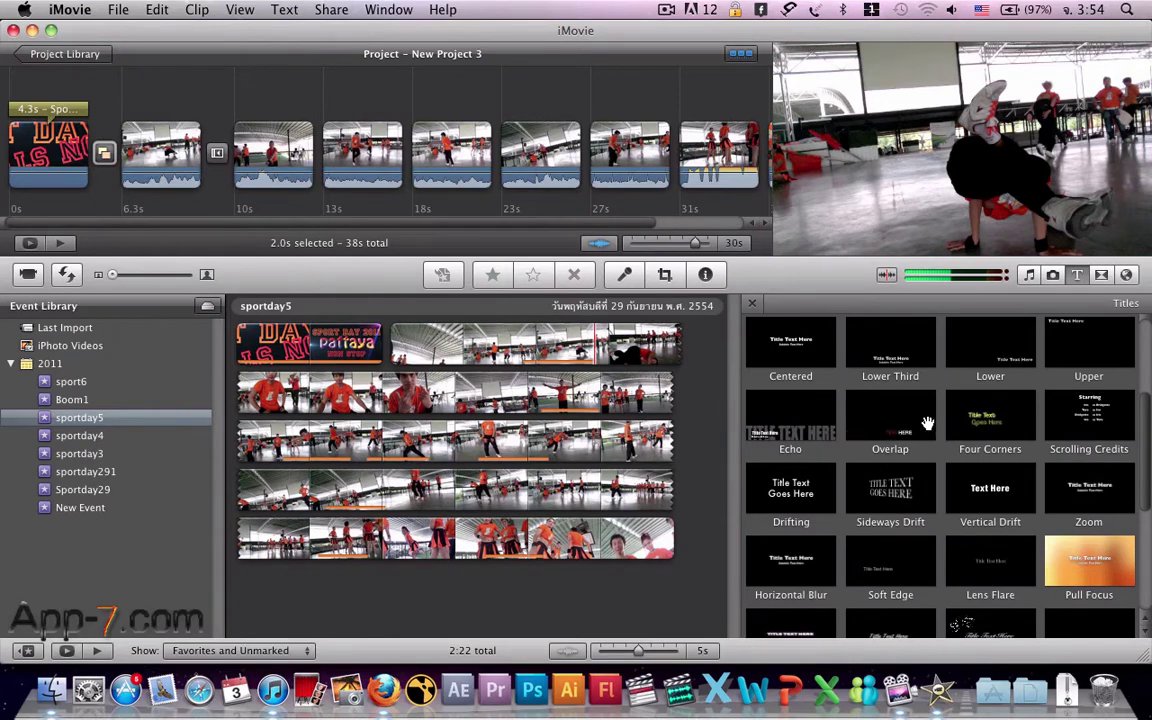
{"action": "left_click_drag", "start_coordinate": [928, 423], "coordinate": [278, 152]}
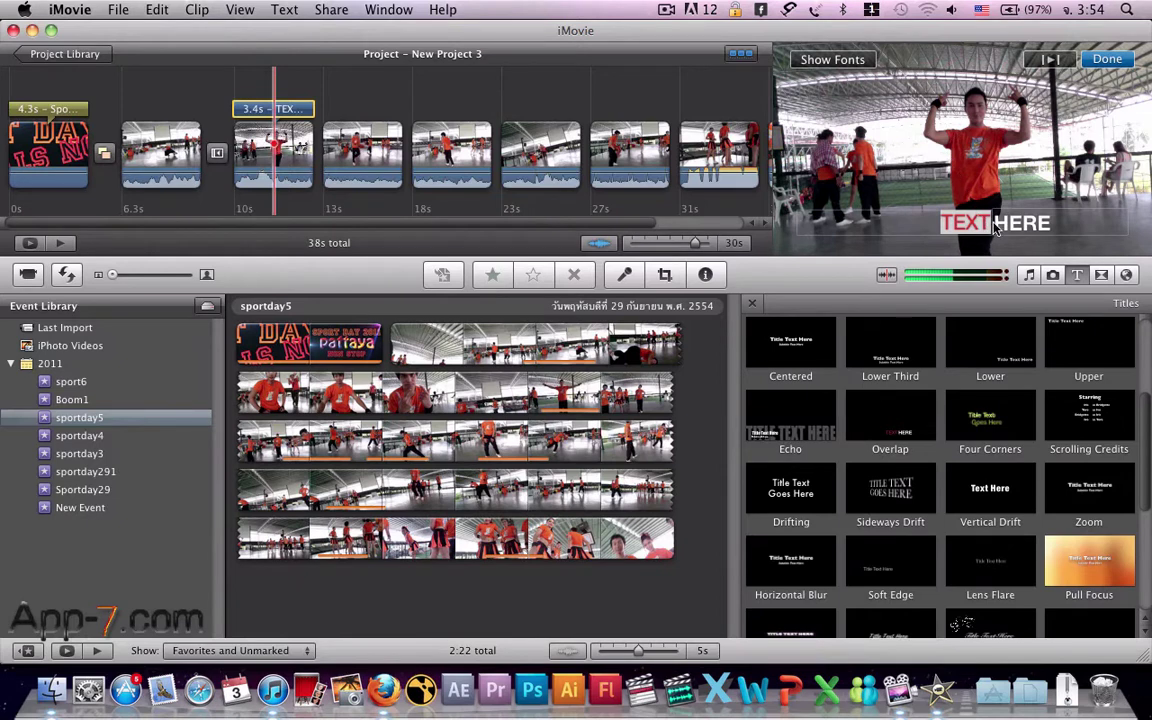
Replace the two words of the Overlap title with "สีส้ม" and "Non Stop" and play the edited title
{"action": "double_click", "coordinate": [963, 224]}
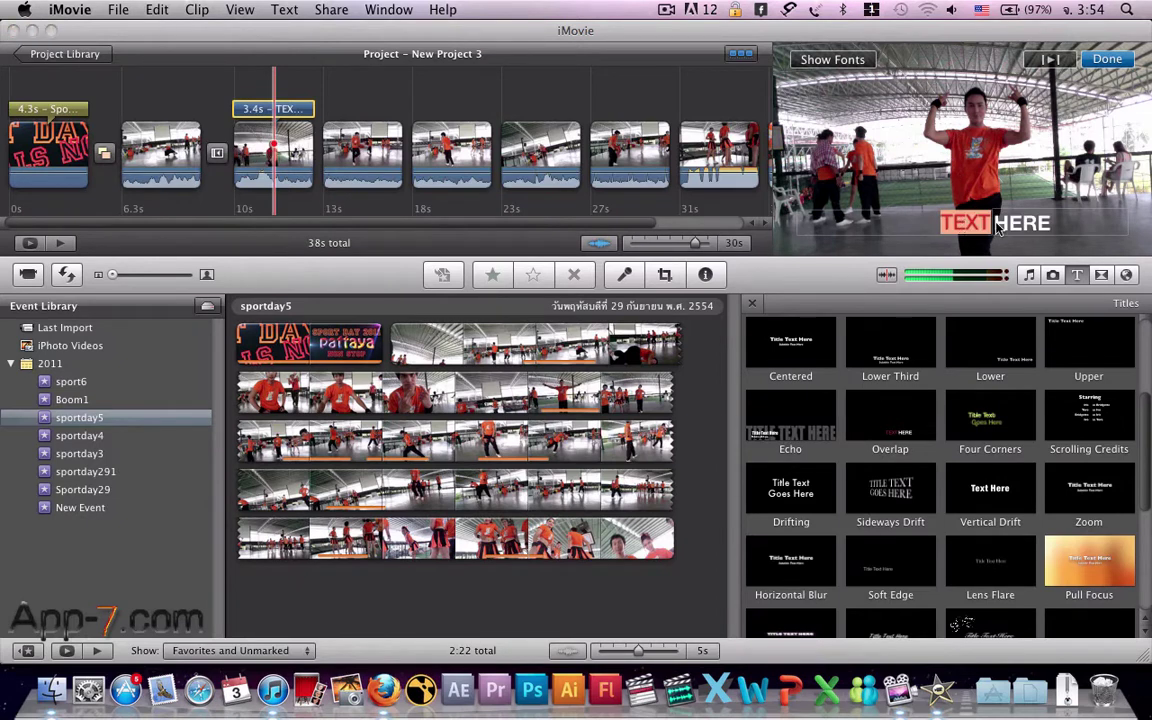
{"action": "double_click", "coordinate": [1004, 225]}
{"action": "double_click", "coordinate": [963, 224]}
{"action": "type", "text": "g"}
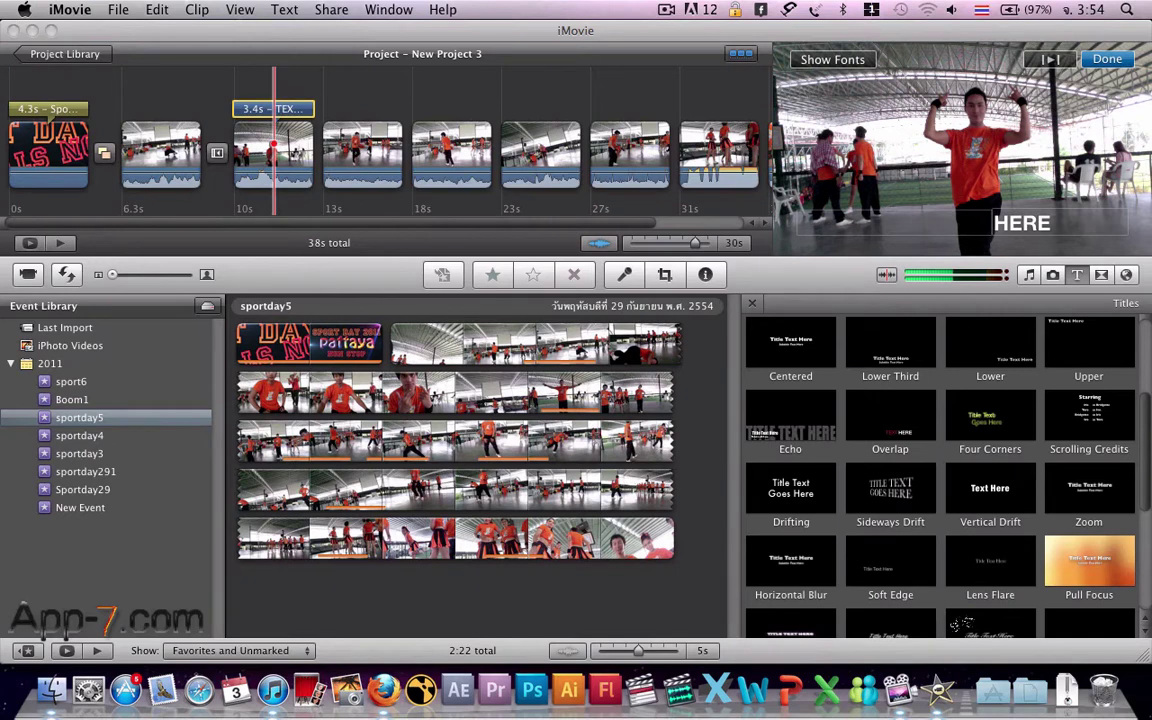
{"action": "type", "text": "สีส้ม"}
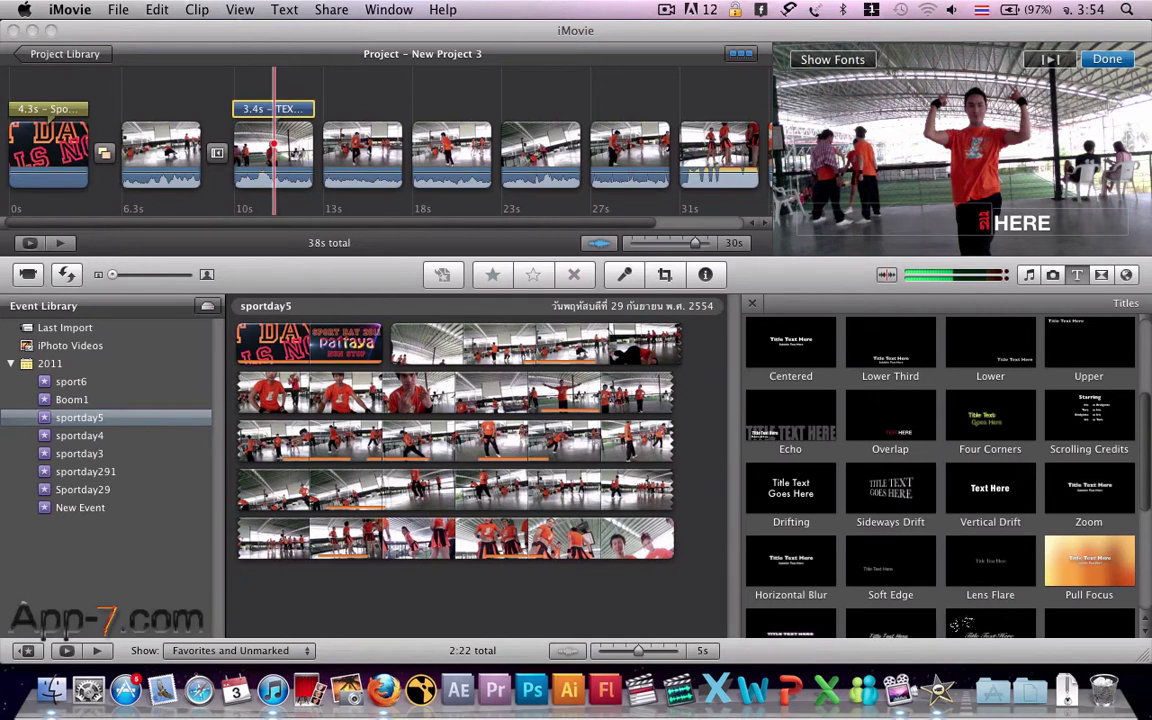
{"action": "double_click", "coordinate": [1033, 228]}
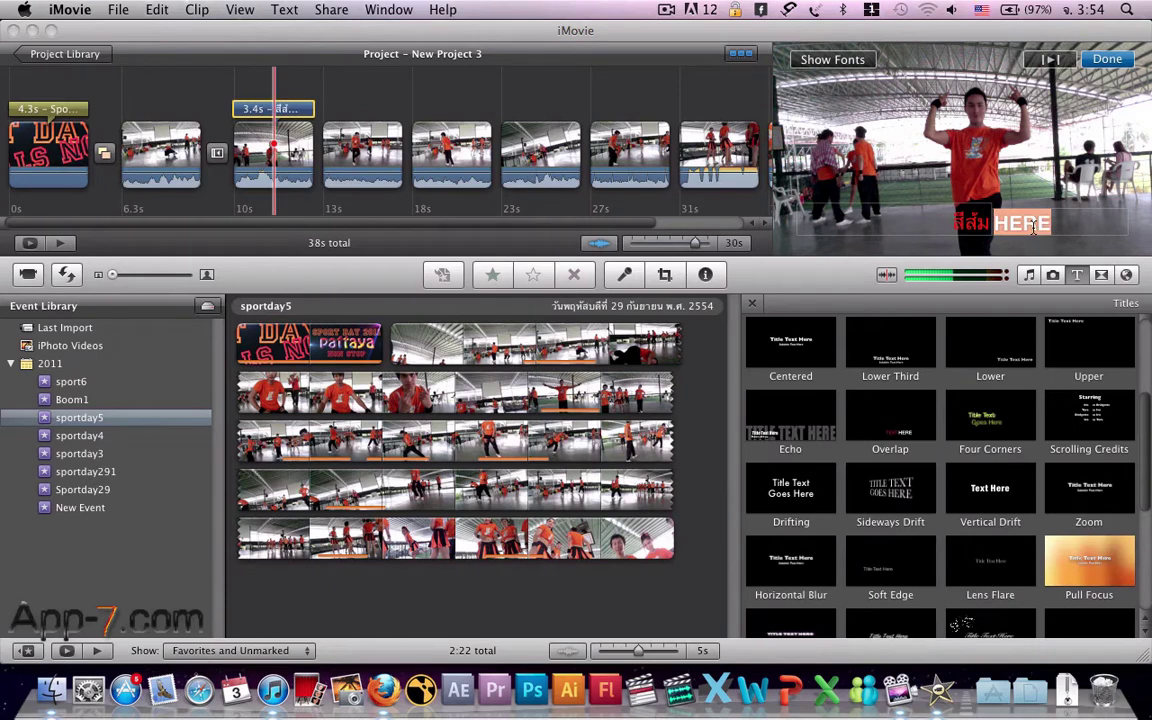
{"action": "type", "text": "Non Stop"}
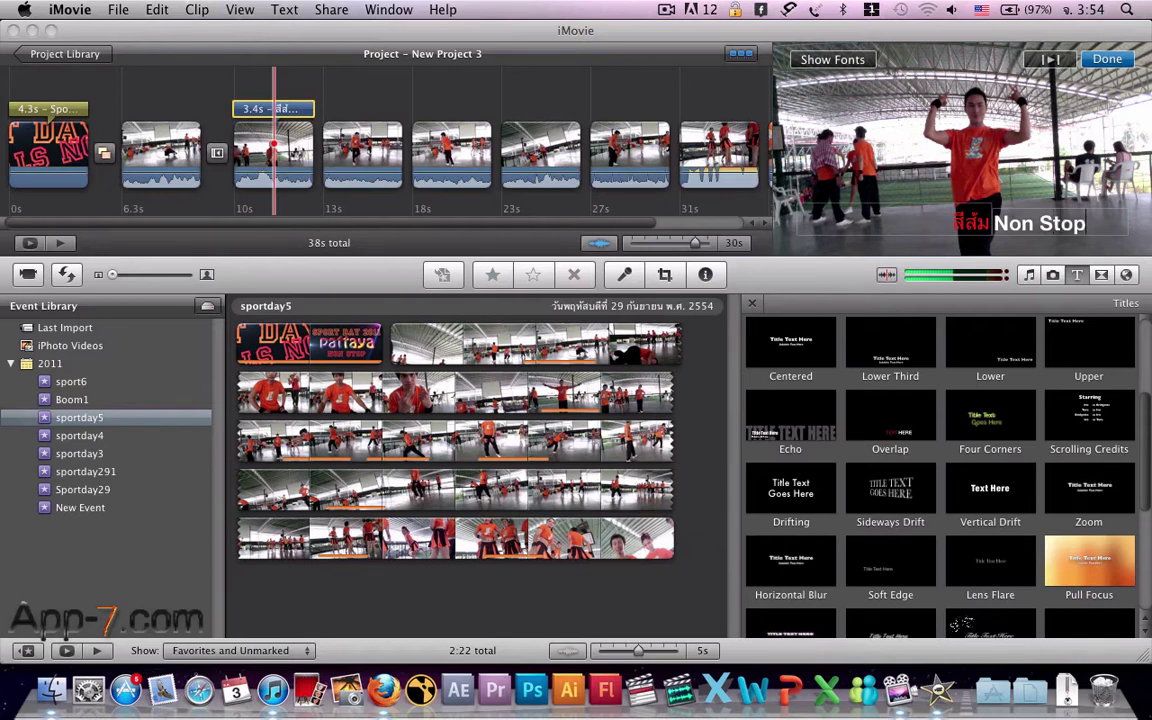
{"action": "key", "text": "space"}
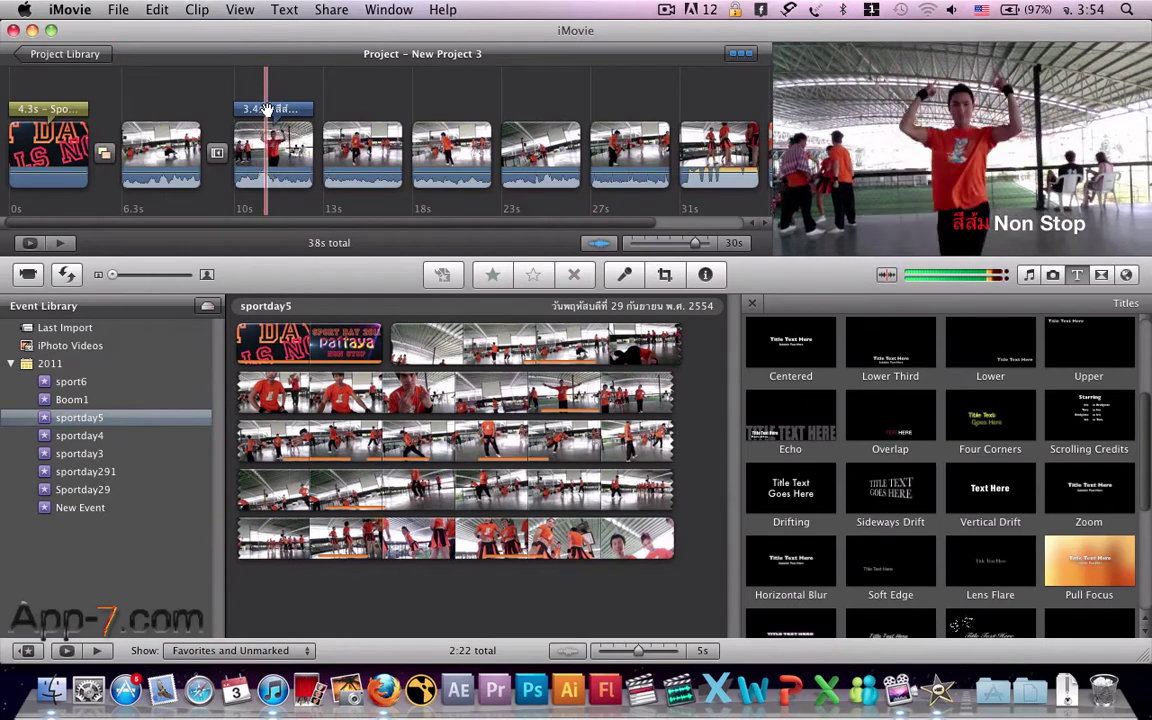
Preview different fonts and text colours, including Impact and the green, yellow and grey swatches, on the "สีส้ม Non Stop" title
{"action": "left_click", "coordinate": [271, 110]}
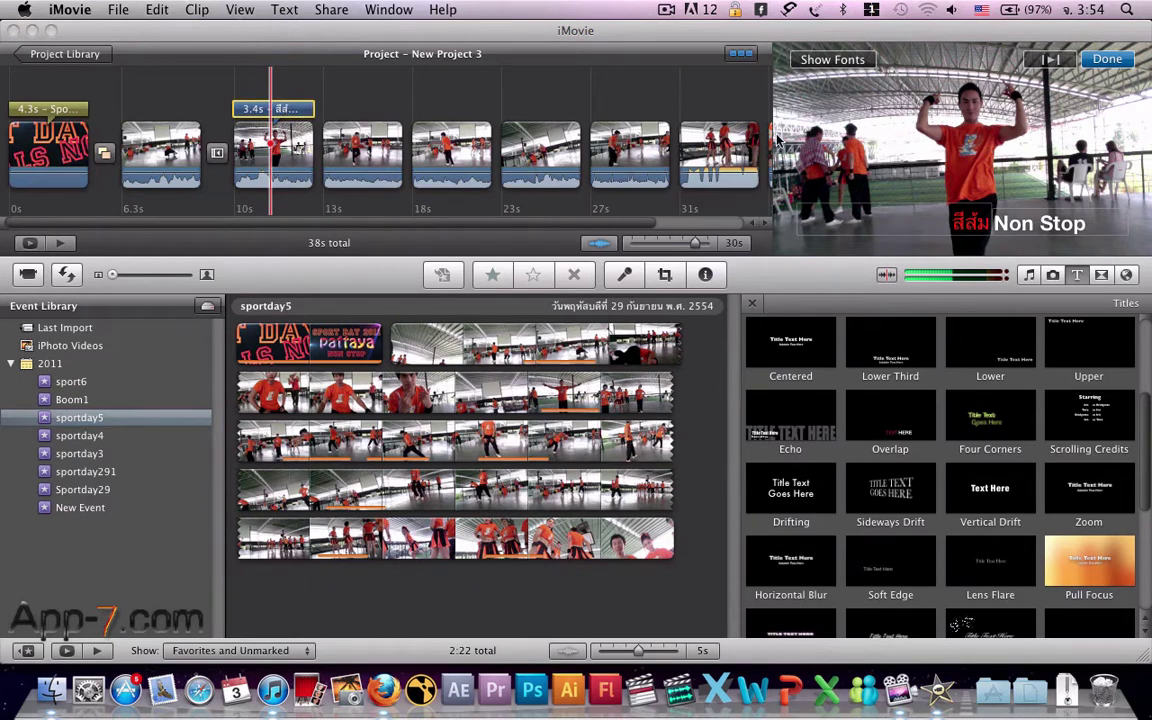
{"action": "left_click", "coordinate": [832, 60]}
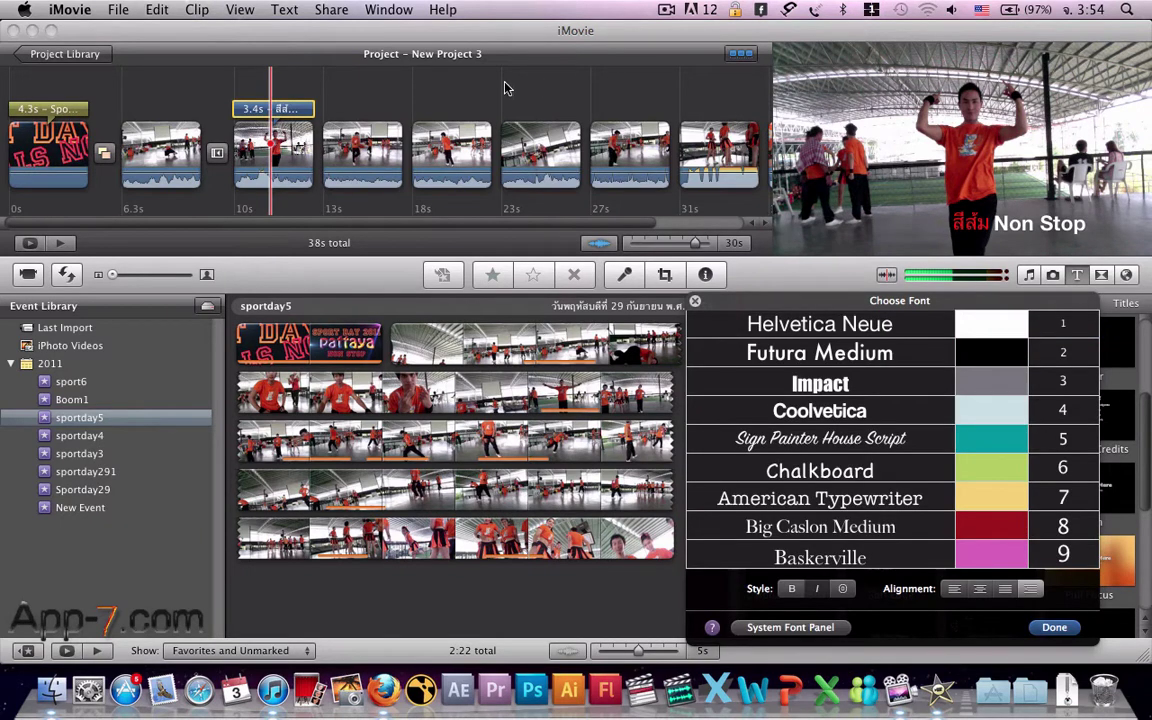
{"action": "left_click", "coordinate": [796, 384]}
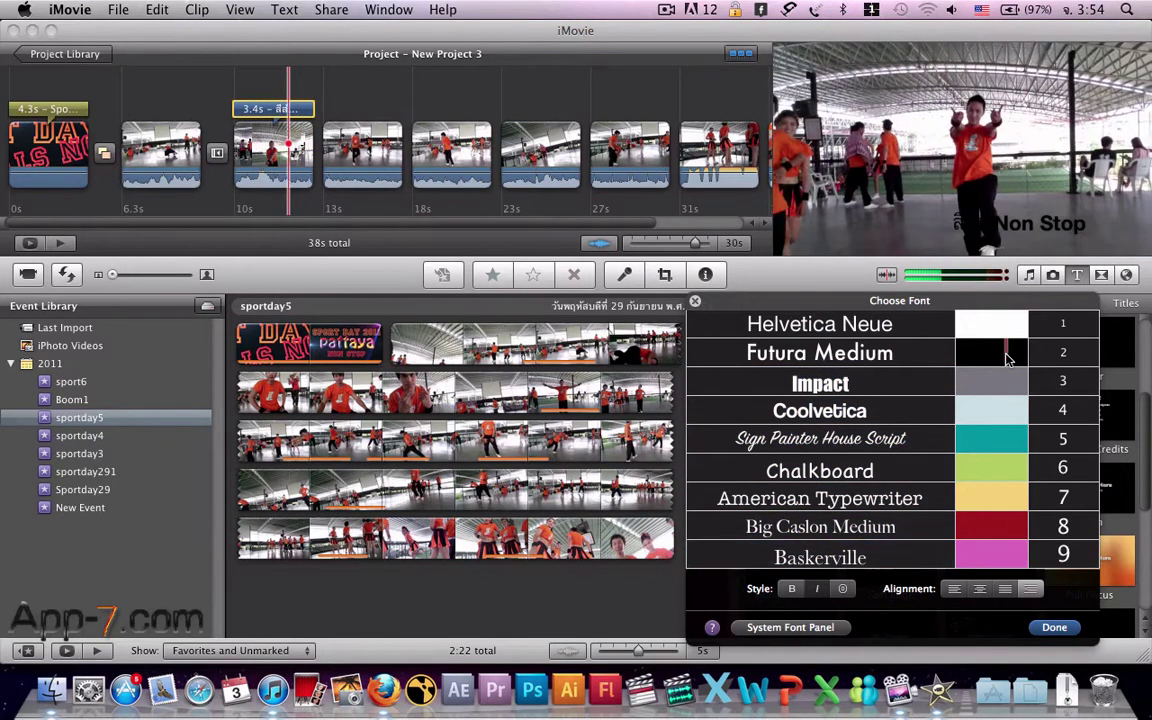
{"action": "left_click", "coordinate": [983, 467]}
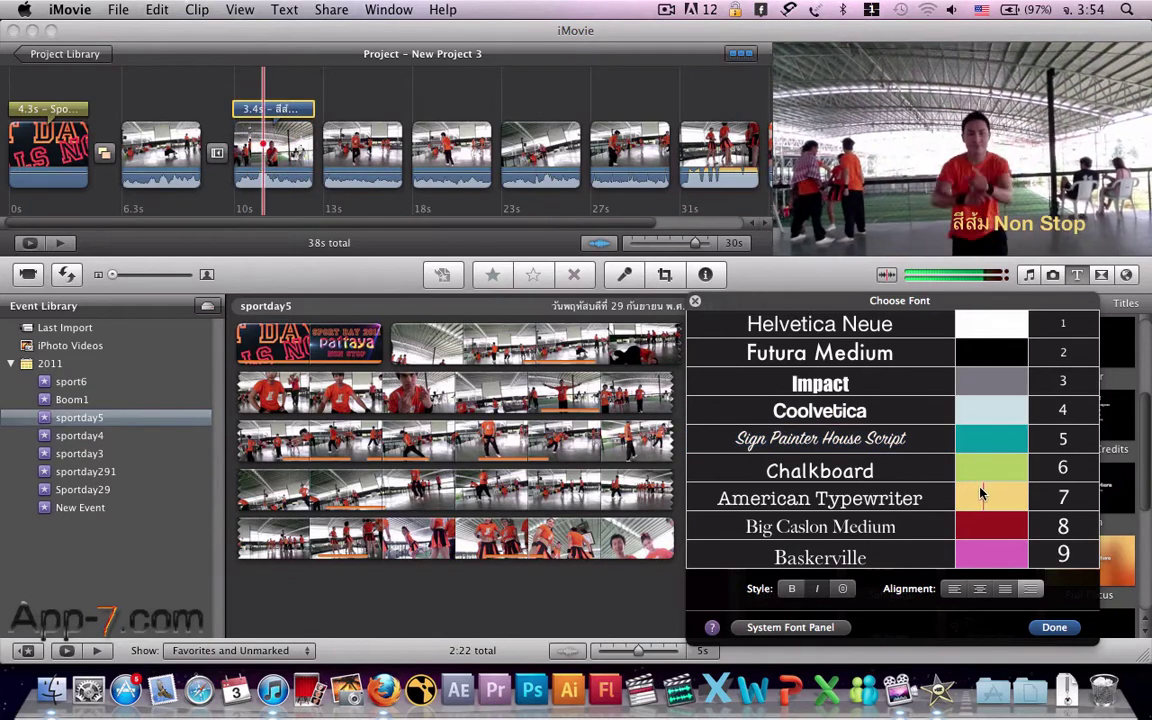
{"action": "left_click", "coordinate": [990, 487]}
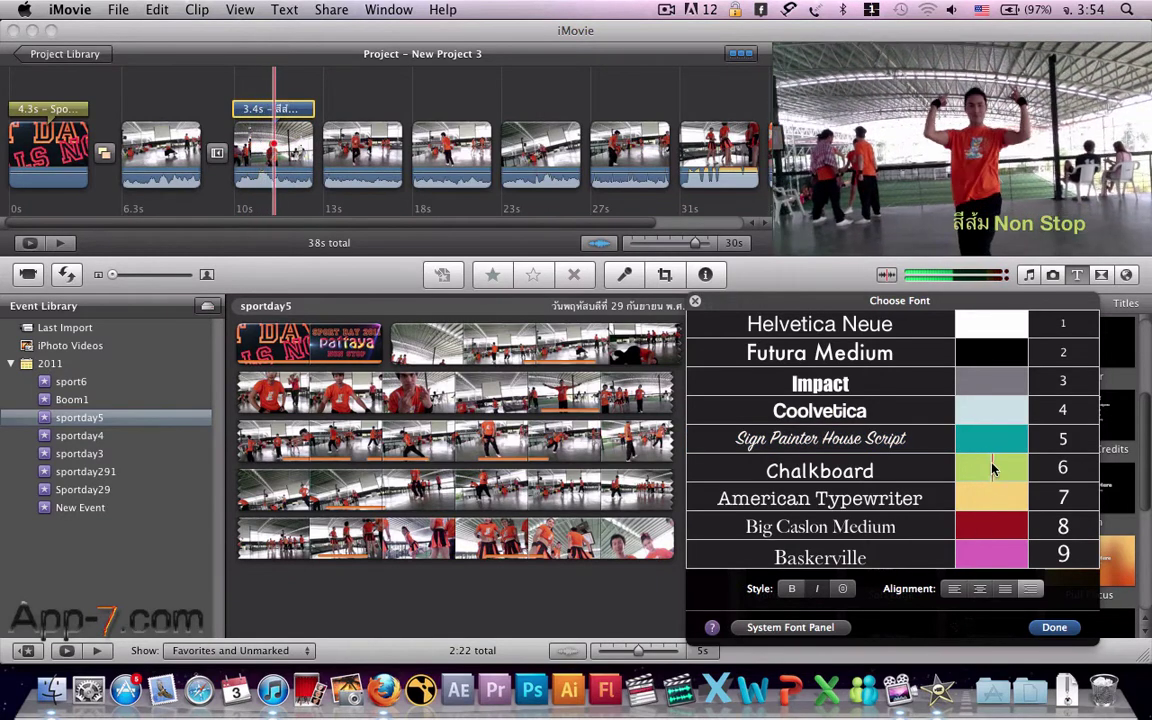
{"action": "left_click", "coordinate": [985, 381]}
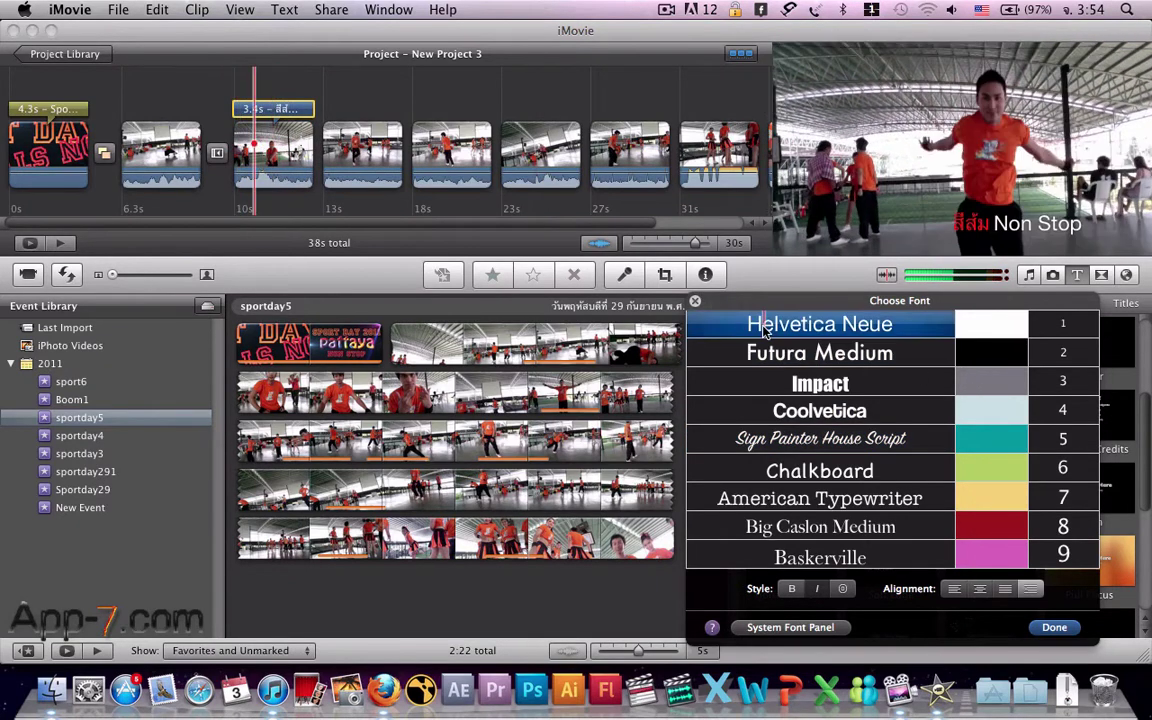
{"action": "left_click", "coordinate": [695, 302]}
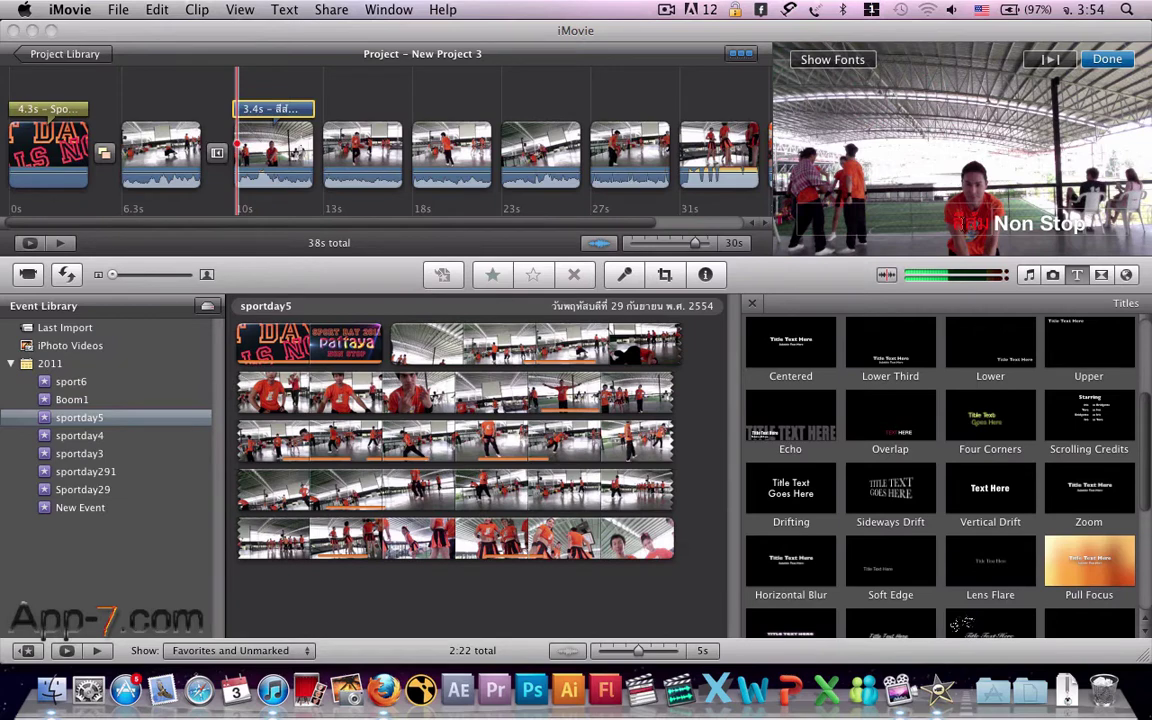
Set the duration of the "สีส้ม Non Stop" Overlap title to 2 s
{"action": "double_click", "coordinate": [262, 113]}
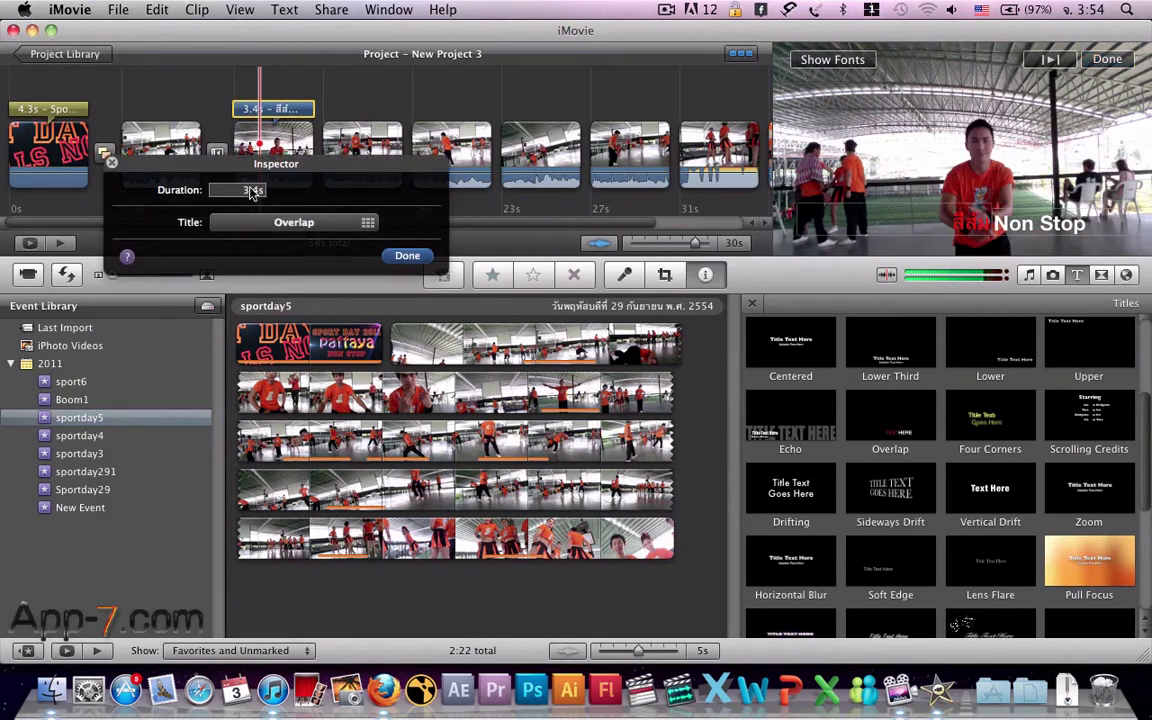
{"action": "double_click", "coordinate": [252, 191]}
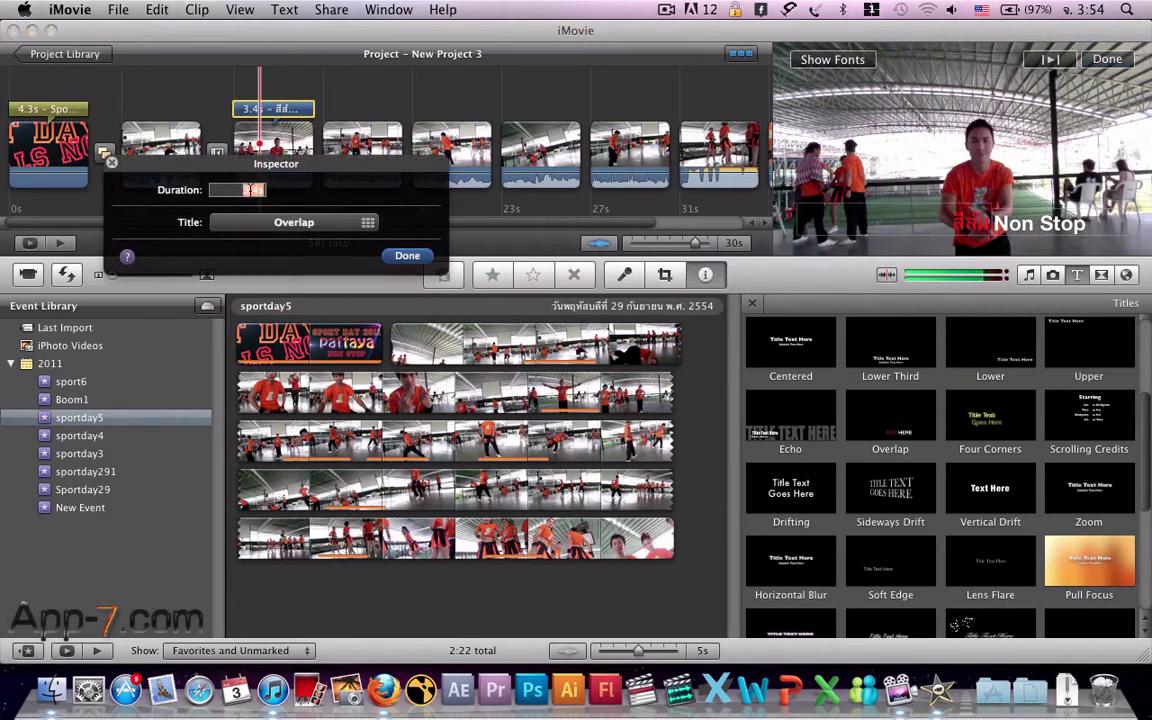
{"action": "type", "text": "2"}
{"action": "left_click", "coordinate": [400, 259]}
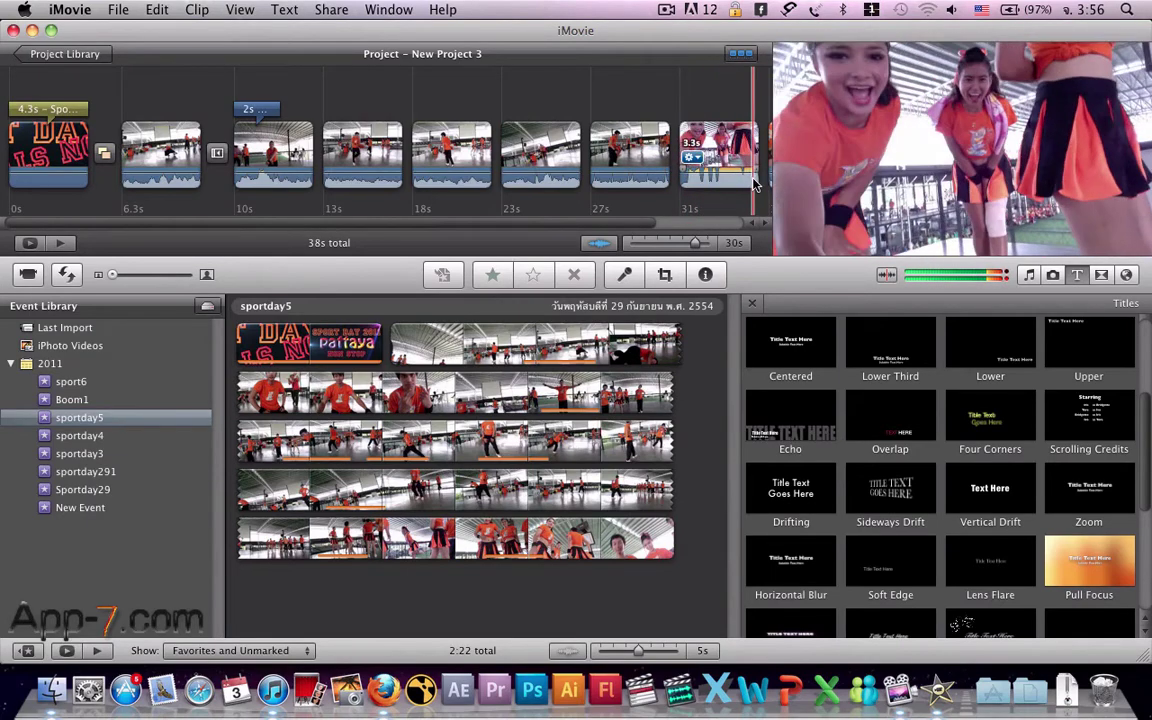
Play and skim the clips in the second half of the project to check their original footage and sound
{"action": "key", "text": "space"}
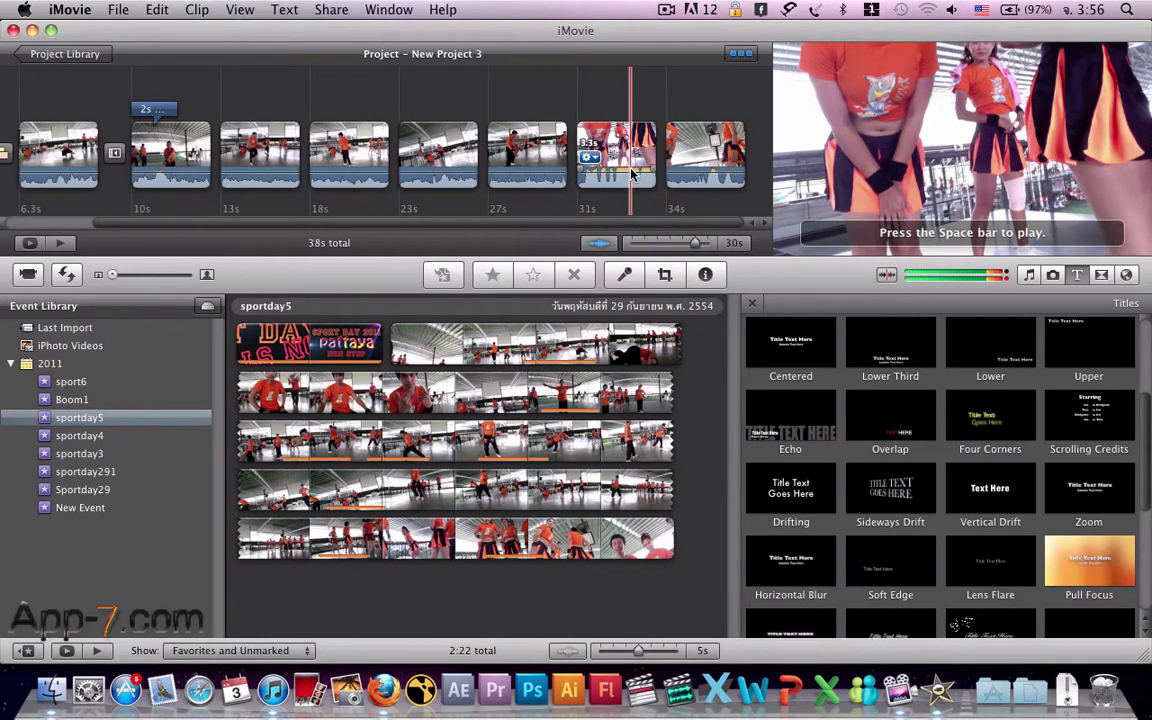
{"action": "key", "text": "space"}
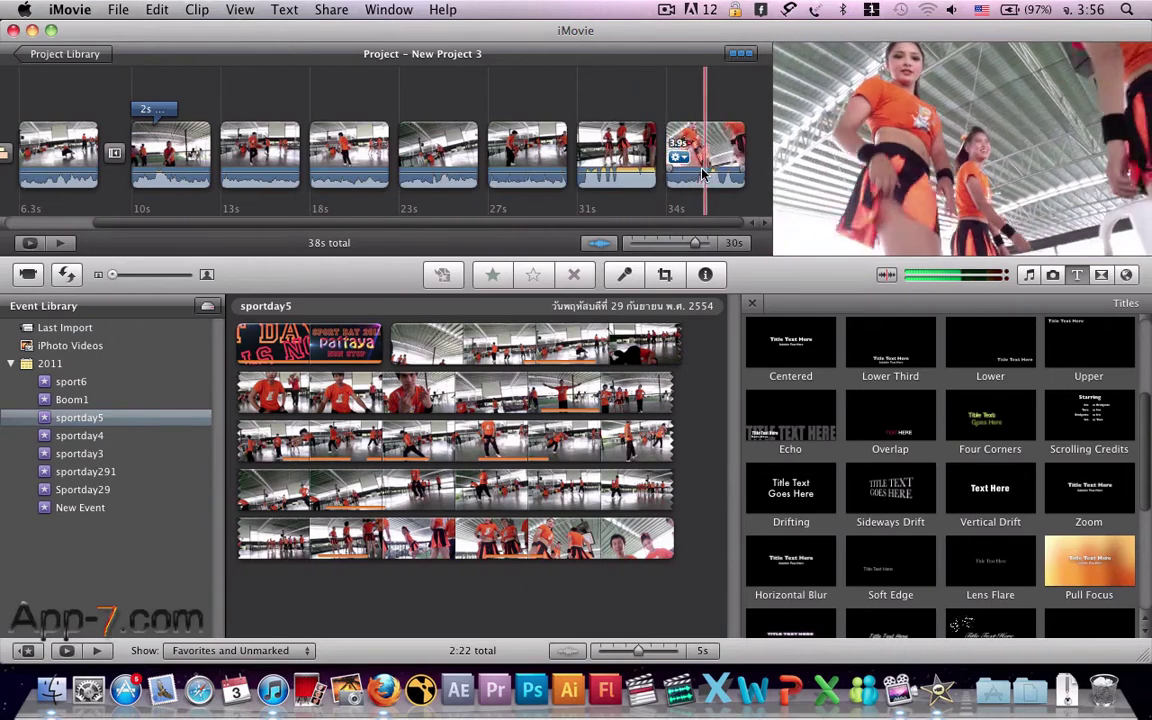
{"action": "left_click", "coordinate": [404, 150]}
{"action": "scroll", "coordinate": [45, 130], "scroll_direction": "left", "scroll_amount": 2}
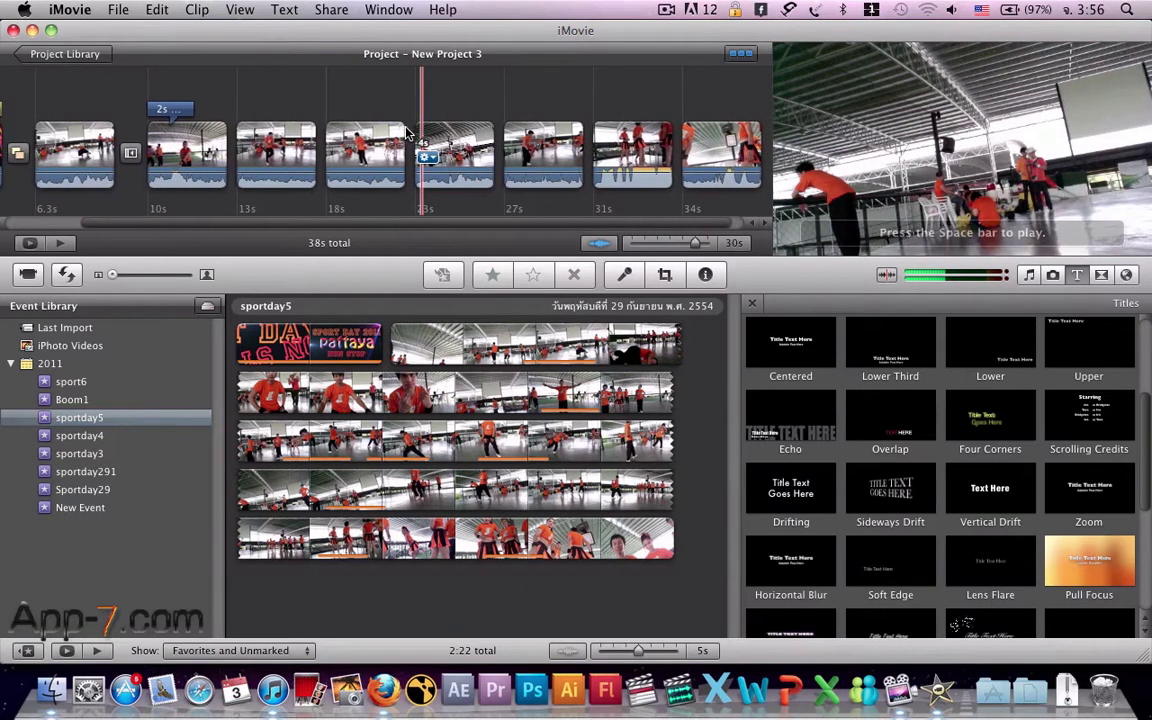
Silence the first dance clip at 6.3 s by lowering its audio level all the way down
{"action": "left_click", "coordinate": [110, 140]}
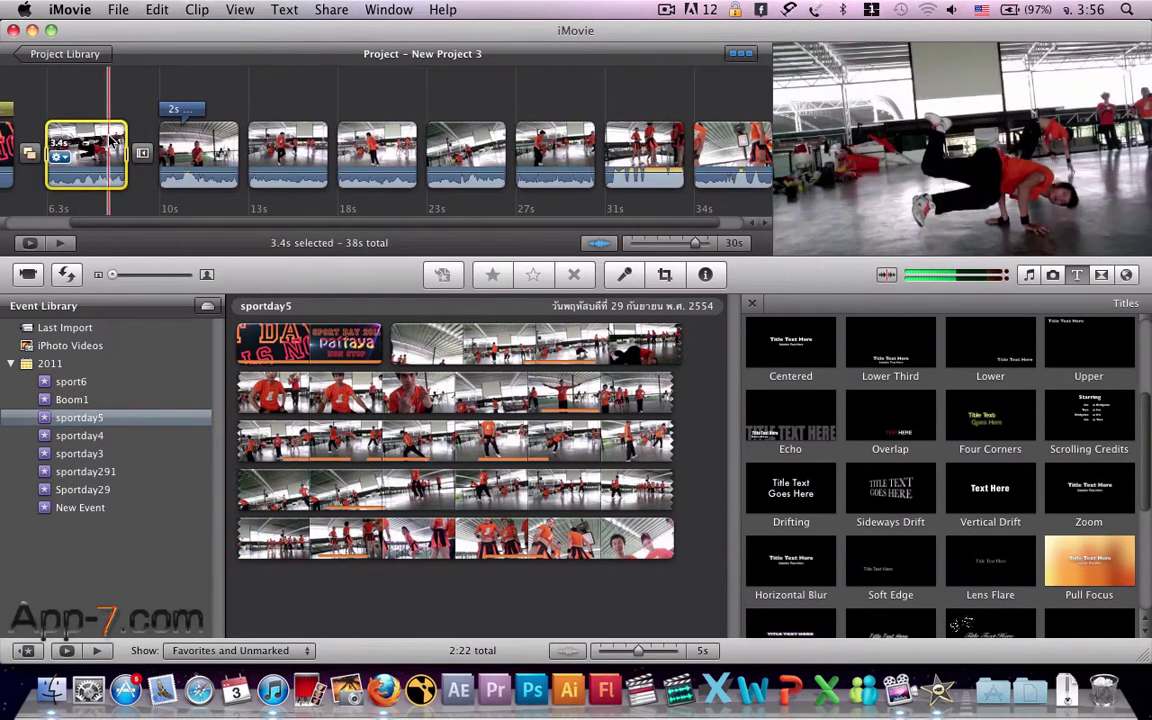
{"action": "scroll", "coordinate": [110, 140], "scroll_direction": "right", "scroll_amount": 2}
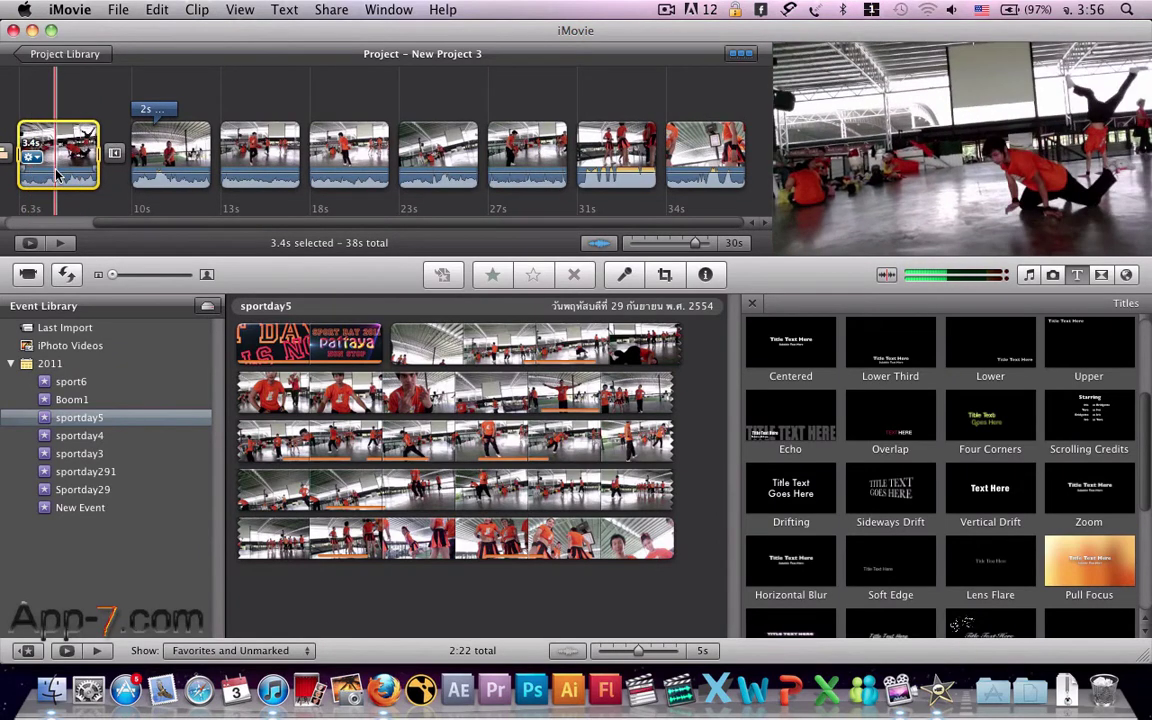
{"action": "scroll", "coordinate": [120, 155], "scroll_direction": "left", "scroll_amount": 2}
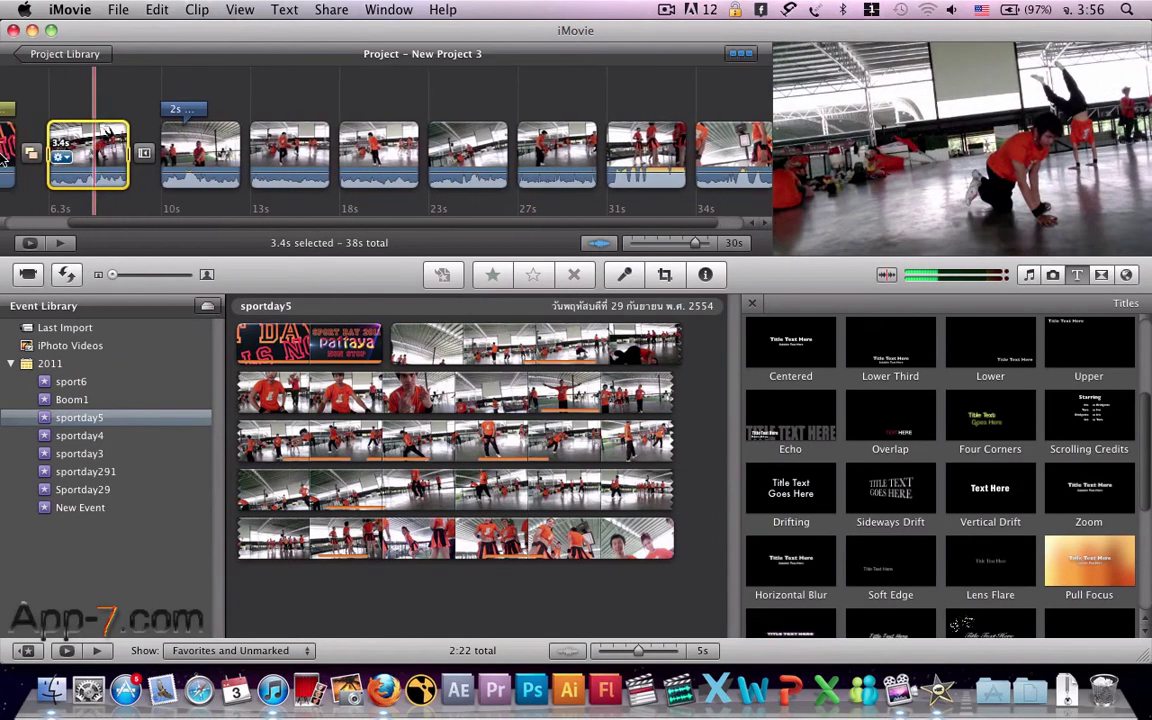
{"action": "scroll", "coordinate": [263, 155], "scroll_direction": "left", "scroll_amount": 1}
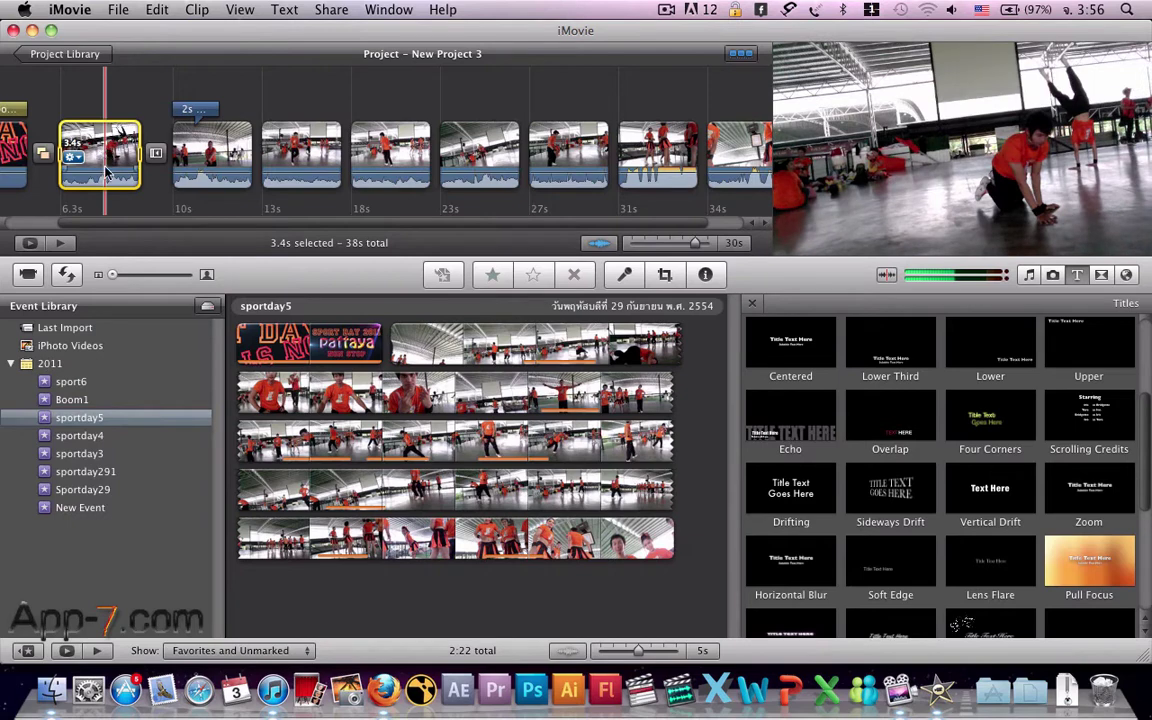
{"action": "scroll", "coordinate": [104, 170], "scroll_direction": "left", "scroll_amount": 3}
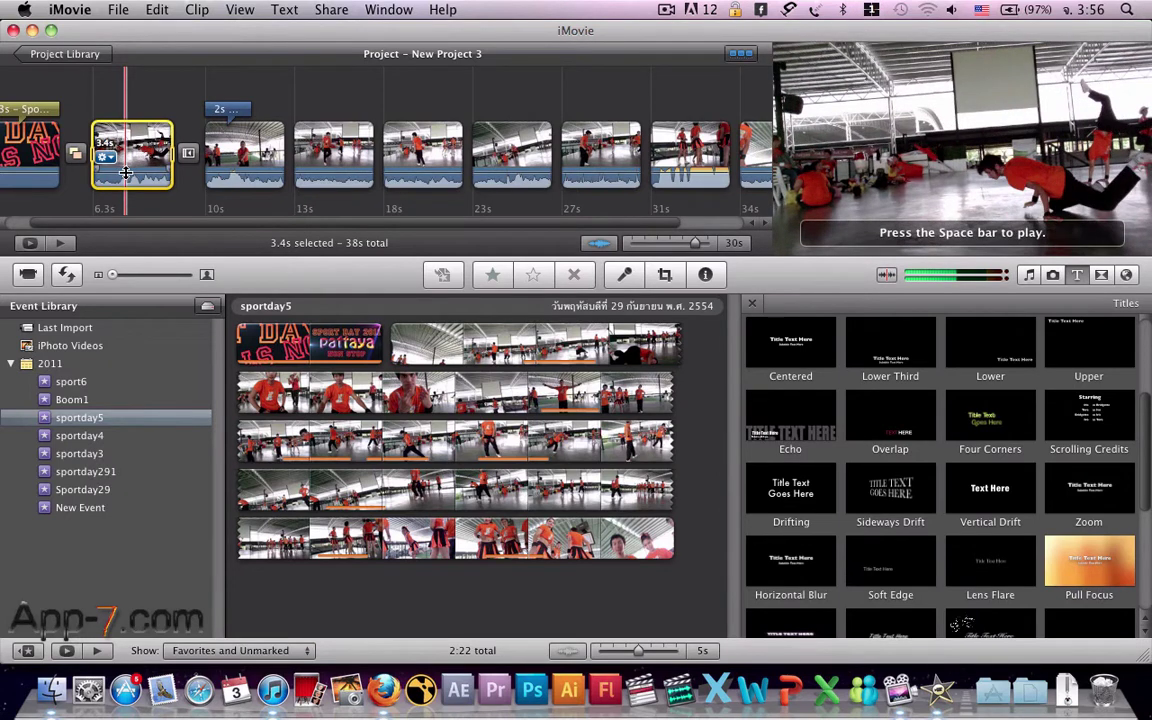
{"action": "left_click_drag", "start_coordinate": [126, 174], "coordinate": [120, 196]}
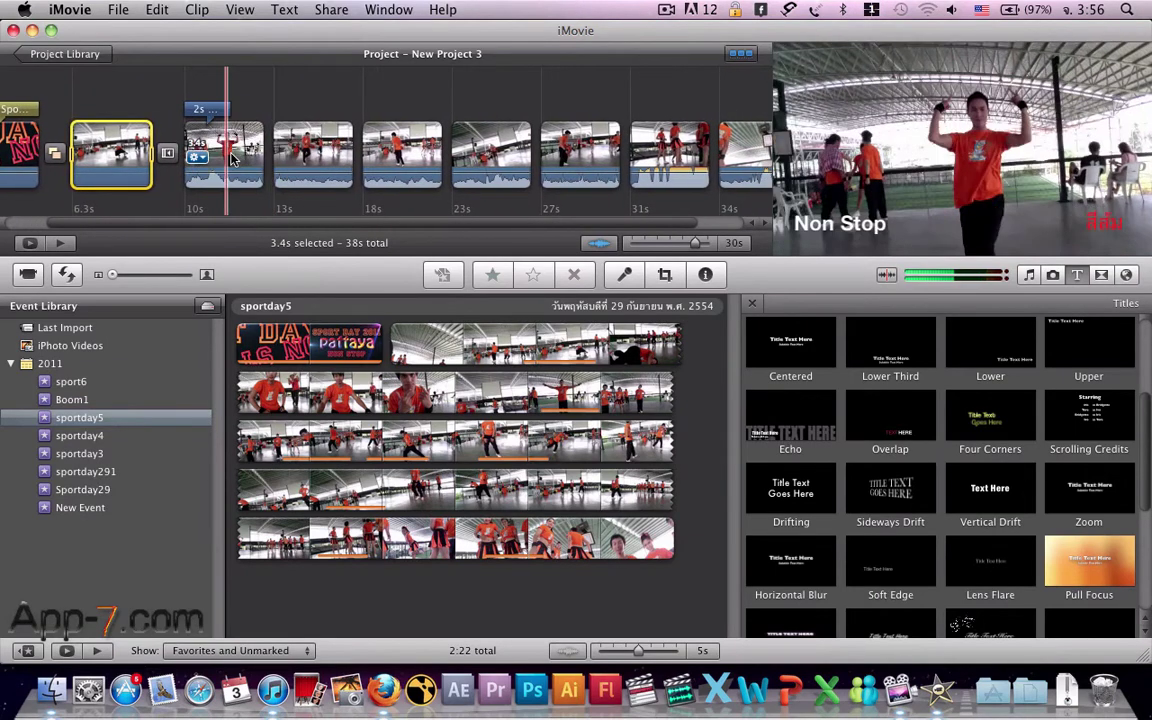
Select all seven clips from 10 s to the end of the project and lower their audio level to silence
{"action": "key", "text": "space"}
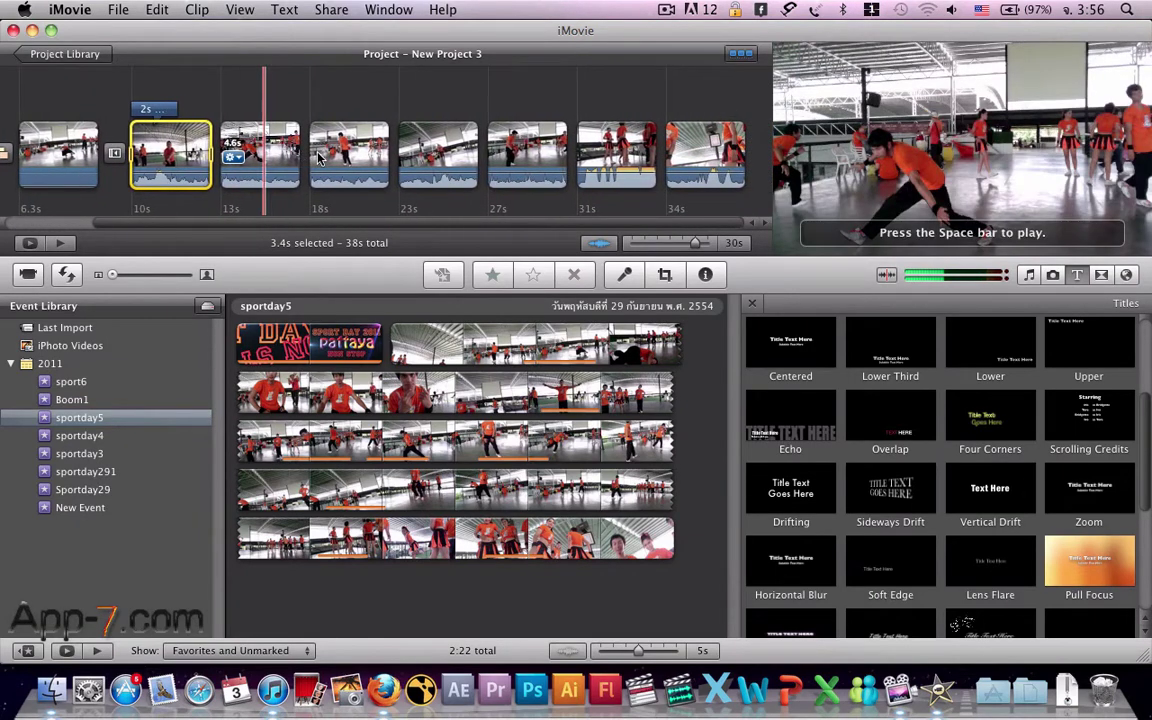
{"action": "left_click", "coordinate": [703, 152], "text": "shift"}
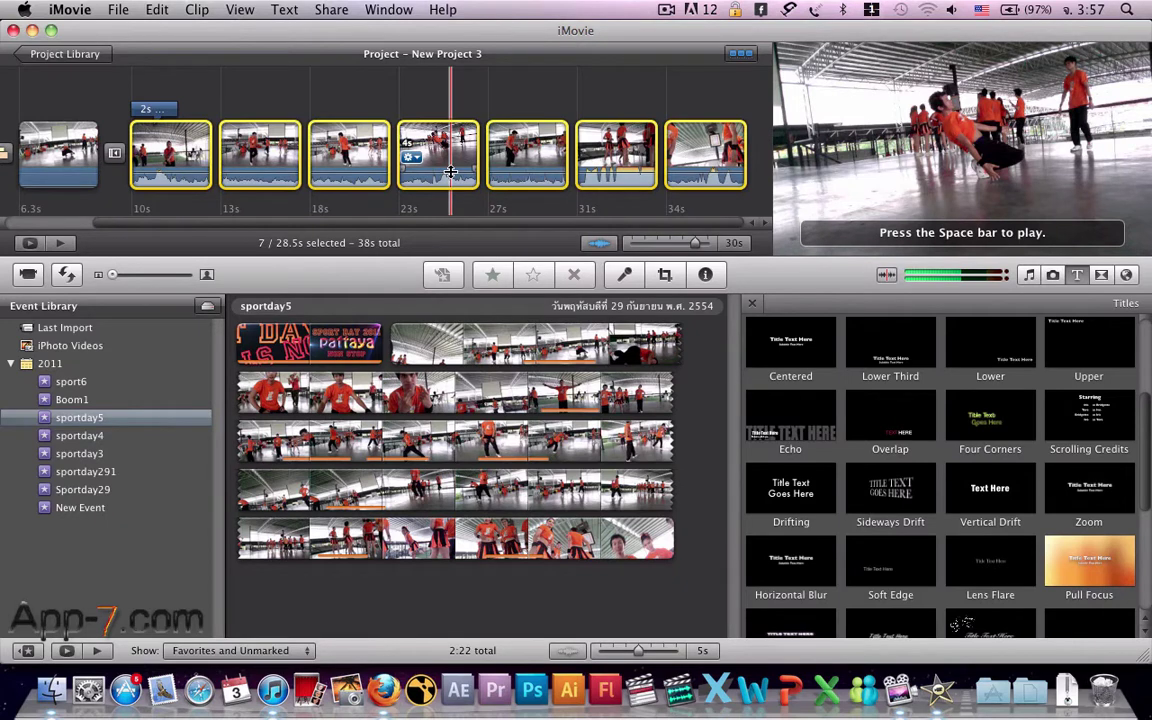
{"action": "left_click_drag", "start_coordinate": [451, 172], "coordinate": [446, 216]}
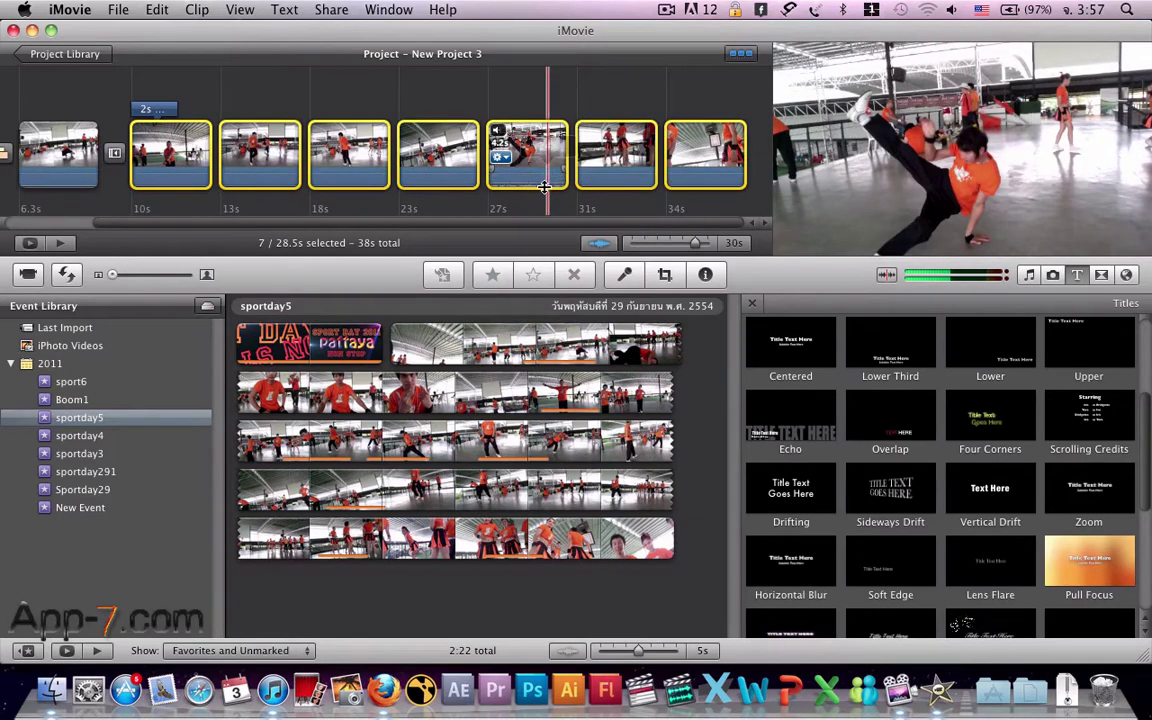
{"action": "scroll", "coordinate": [597, 200], "scroll_direction": "left", "scroll_amount": 2}
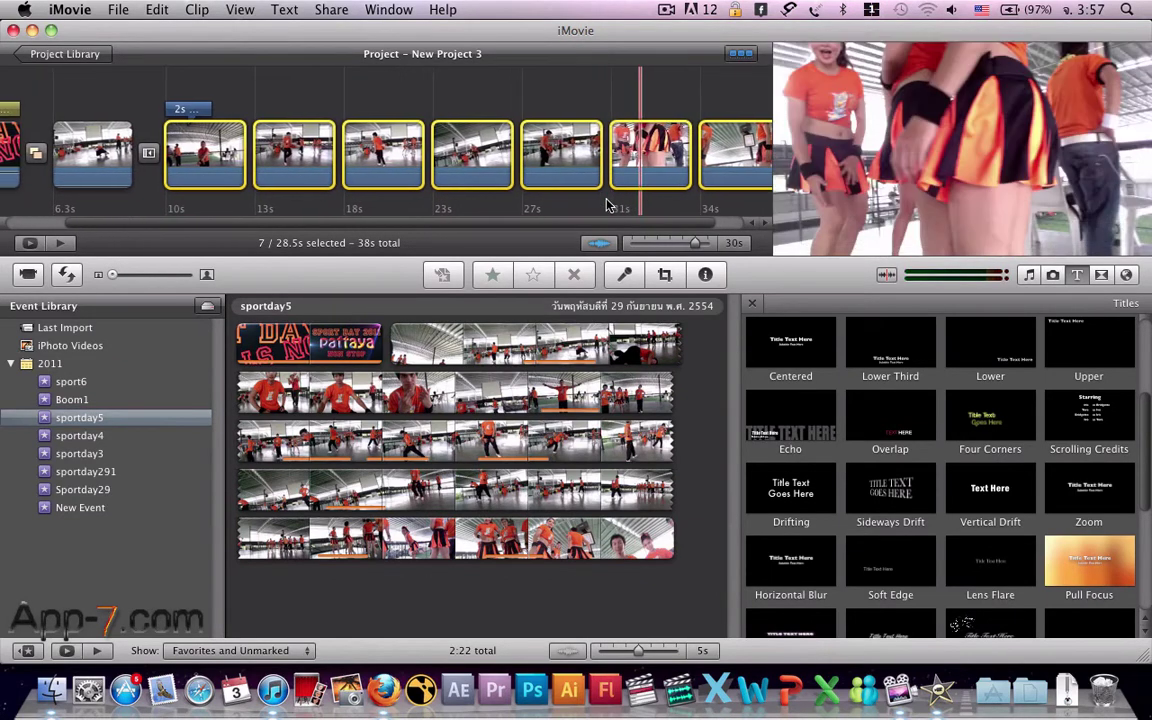
{"action": "scroll", "coordinate": [605, 205], "scroll_direction": "left", "scroll_amount": 2}
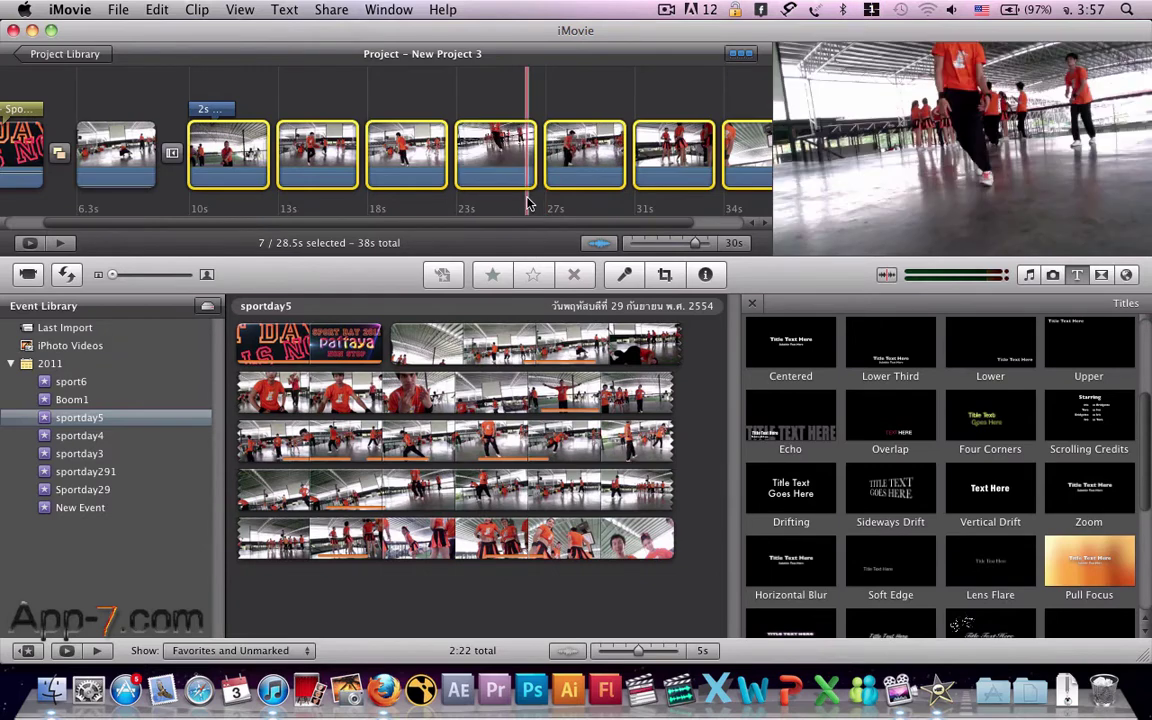
{"action": "scroll", "coordinate": [700, 190], "scroll_direction": "left", "scroll_amount": 2}
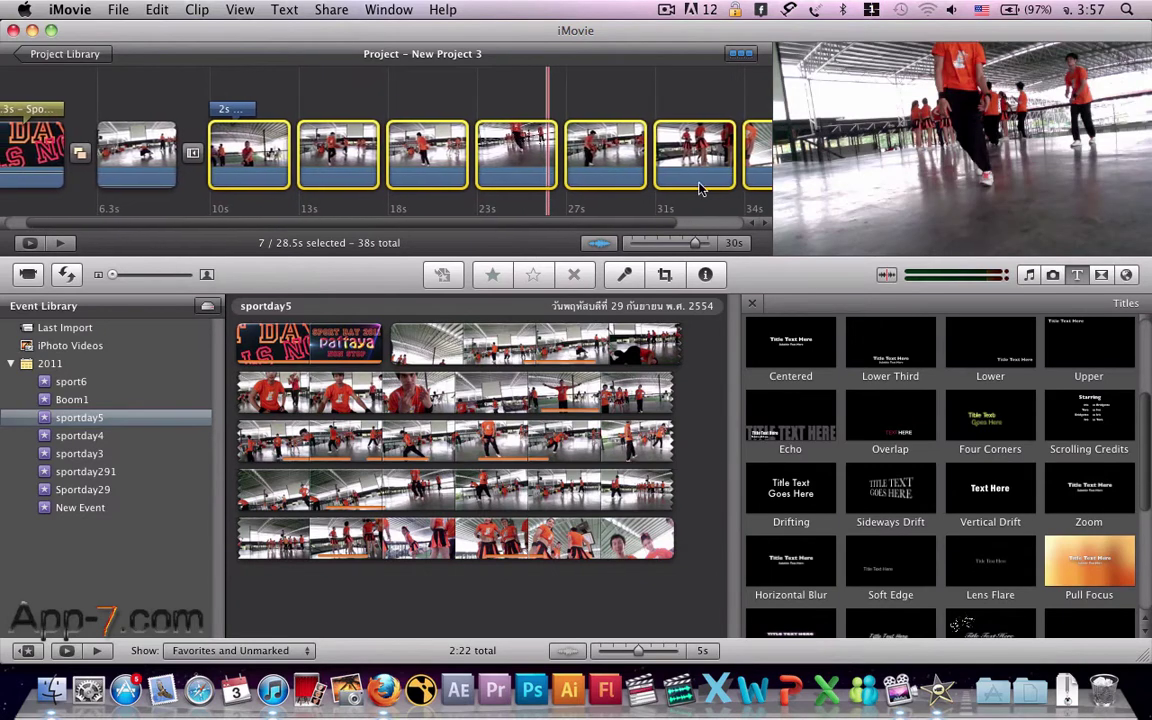
Show the music and sound effects, collapse the iLife Sound Effects folder, and browse the songs in the iTunes library
{"action": "left_click", "coordinate": [1029, 276]}
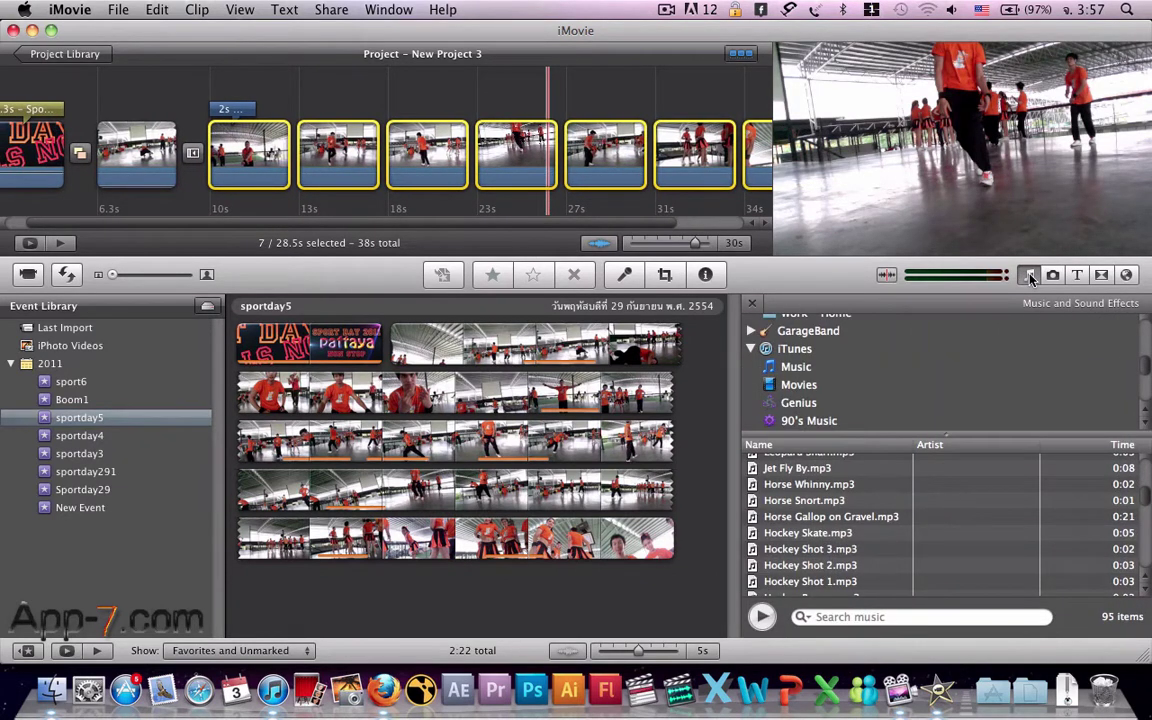
{"action": "scroll", "coordinate": [926, 323], "scroll_direction": "down", "scroll_amount": 5}
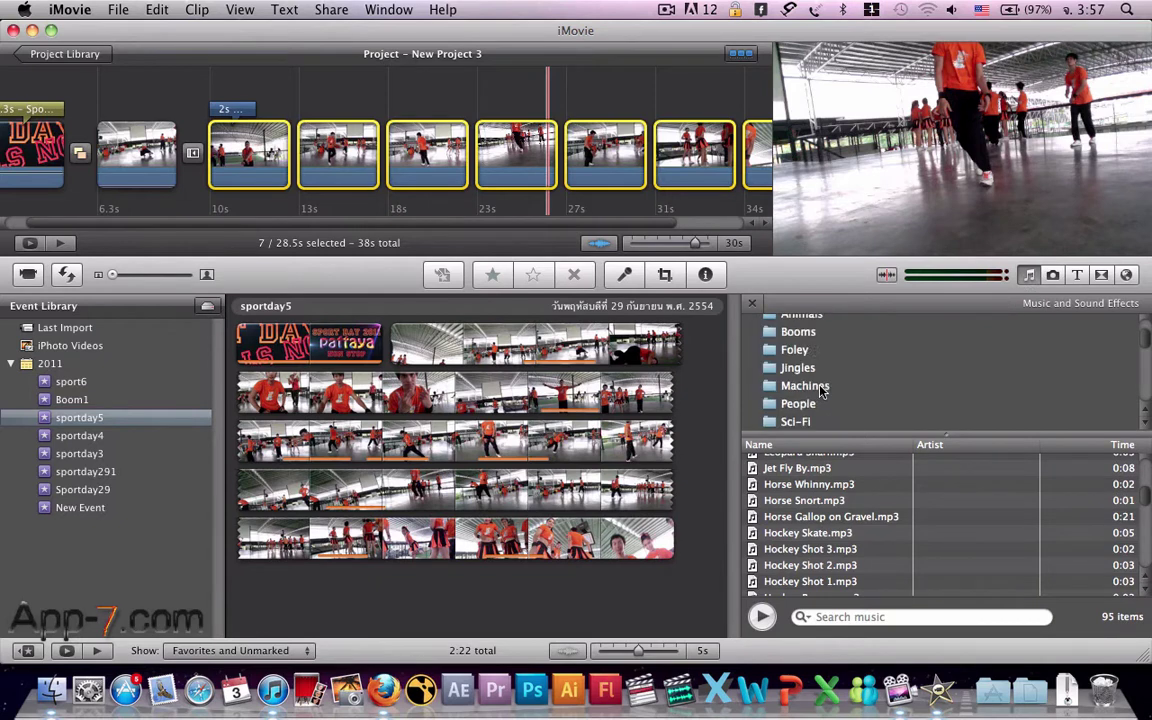
{"action": "scroll", "coordinate": [820, 393], "scroll_direction": "up", "scroll_amount": 2}
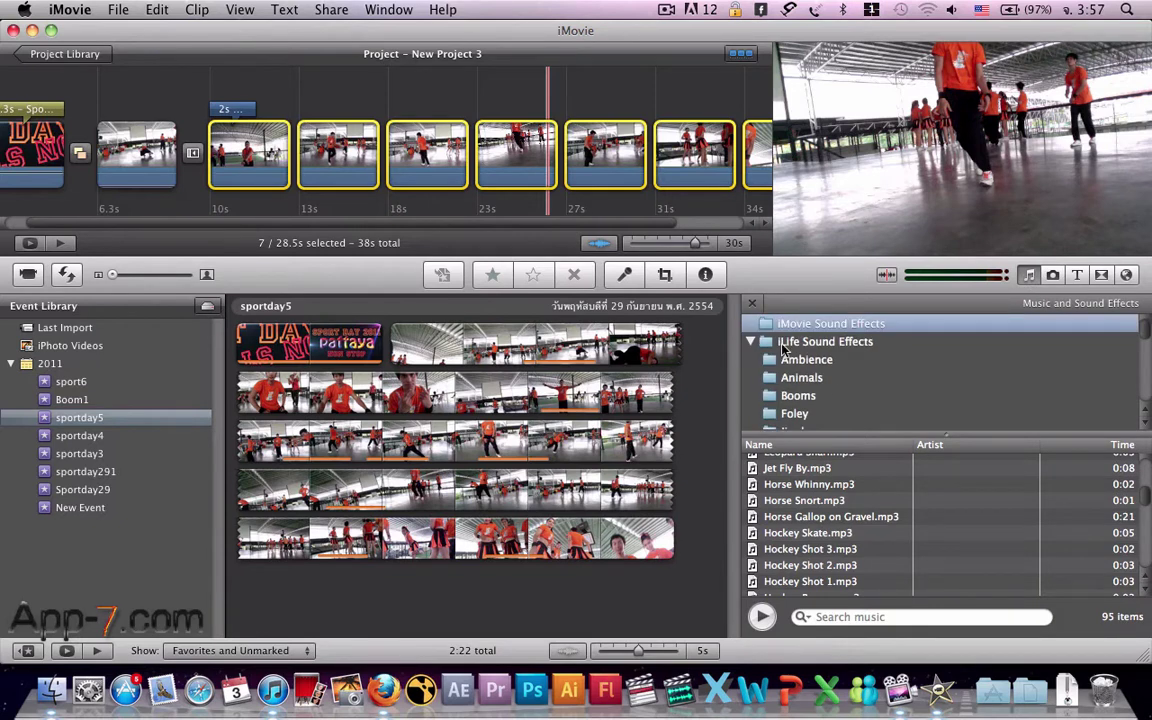
{"action": "left_click", "coordinate": [753, 342]}
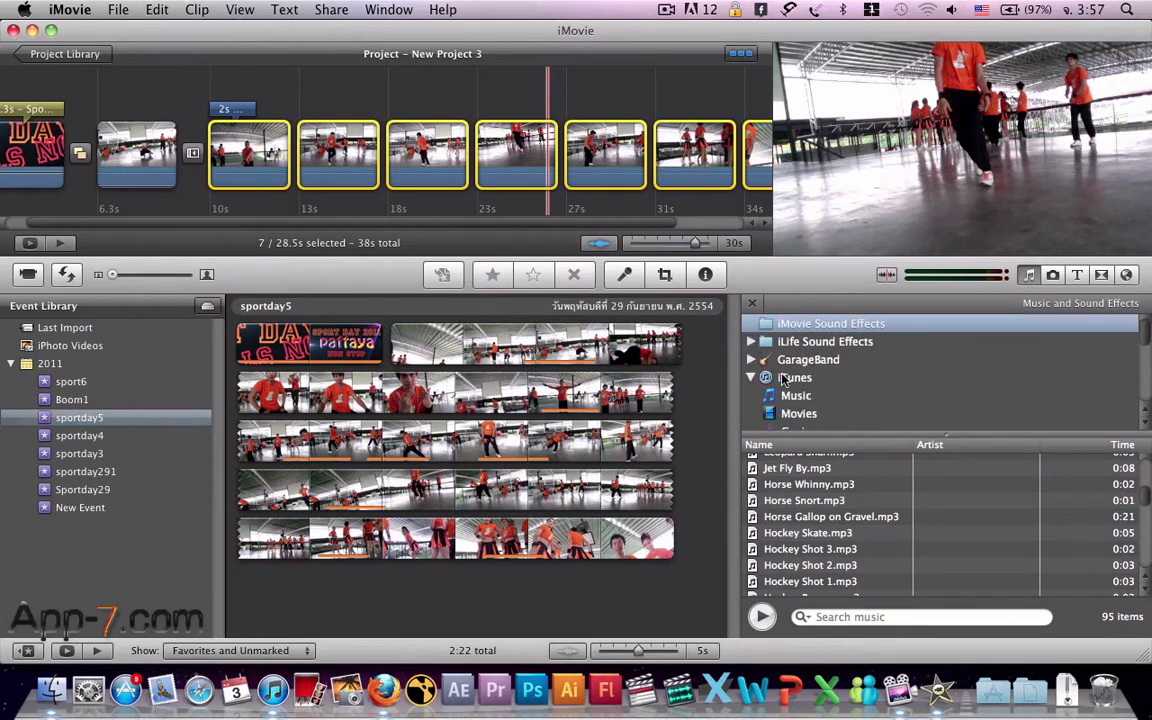
{"action": "left_click", "coordinate": [783, 379]}
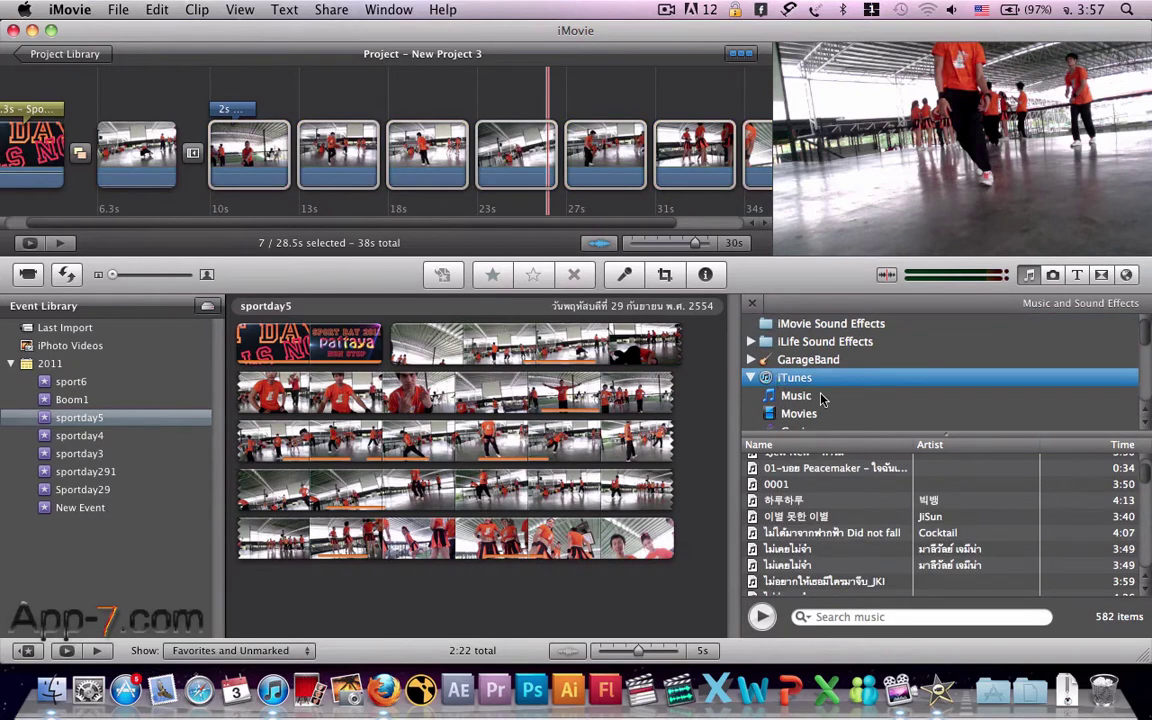
{"action": "scroll", "coordinate": [770, 548], "scroll_direction": "up", "scroll_amount": 3}
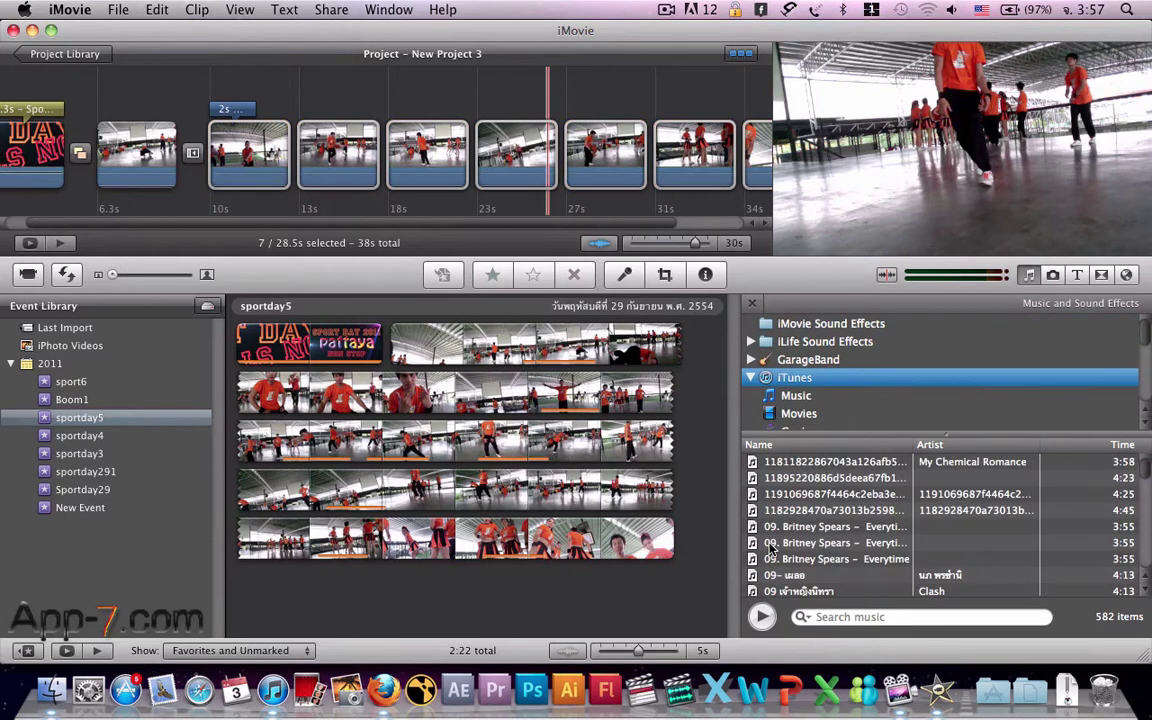
{"action": "scroll", "coordinate": [770, 548], "scroll_direction": "down", "scroll_amount": 5}
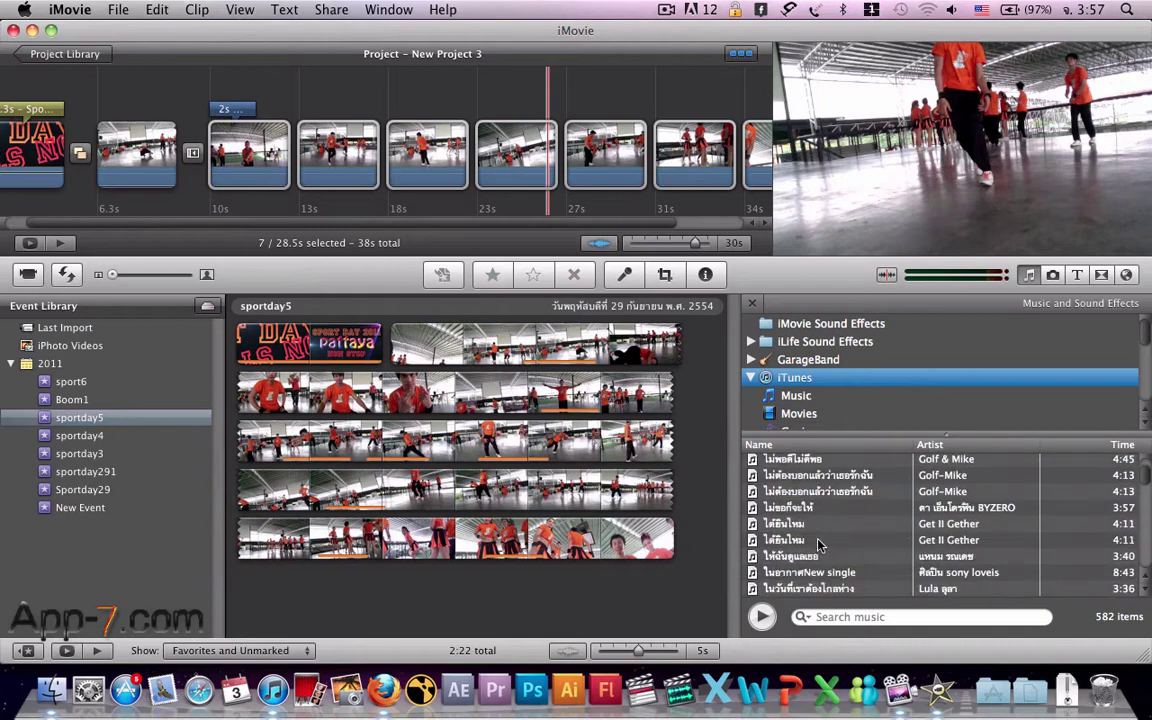
{"action": "scroll", "coordinate": [818, 548], "scroll_direction": "down", "scroll_amount": 6}
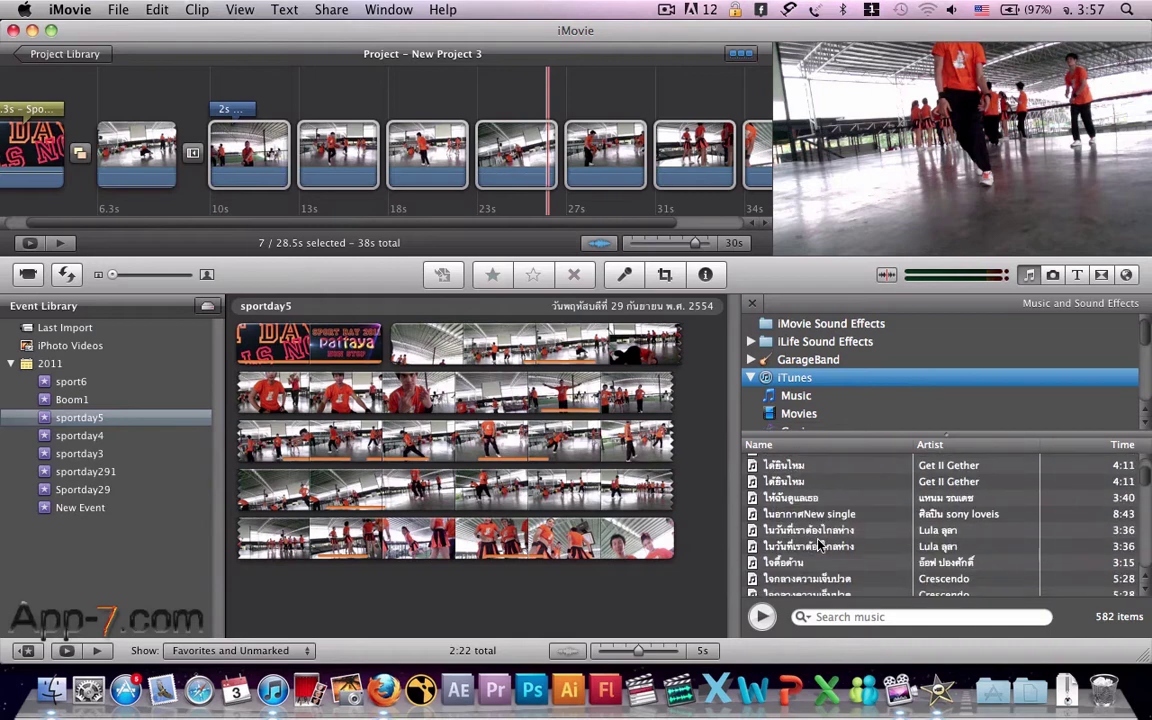
Search the iTunes songs for "fri", then clear the search term
{"action": "left_click", "coordinate": [819, 616]}
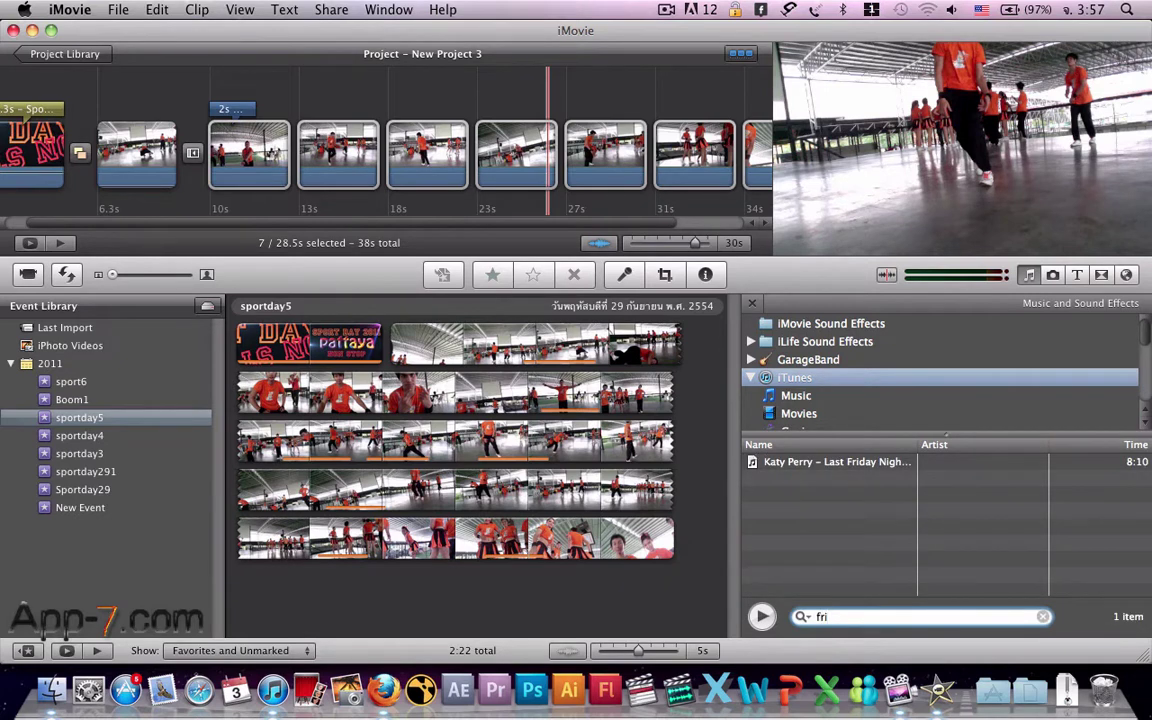
{"action": "key", "text": "BackSpace"}
{"action": "key", "text": "BackSpace"}
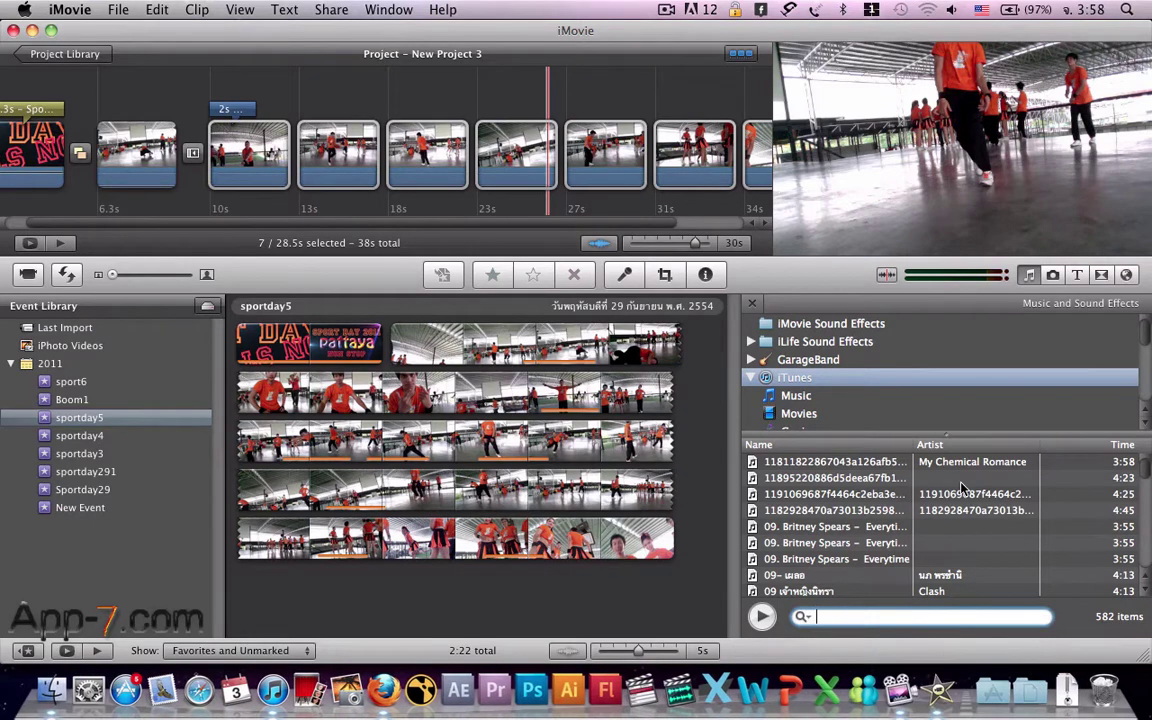
Search the iTunes songs for "dow" and preview the SOUNDCLOUD, 01WASTEMENAU DJ Fresh and Up and down tracks at a lower volume
{"action": "scroll", "coordinate": [867, 520], "scroll_direction": "down", "scroll_amount": 10}
{"action": "scroll", "coordinate": [867, 527], "scroll_direction": "down", "scroll_amount": 4}
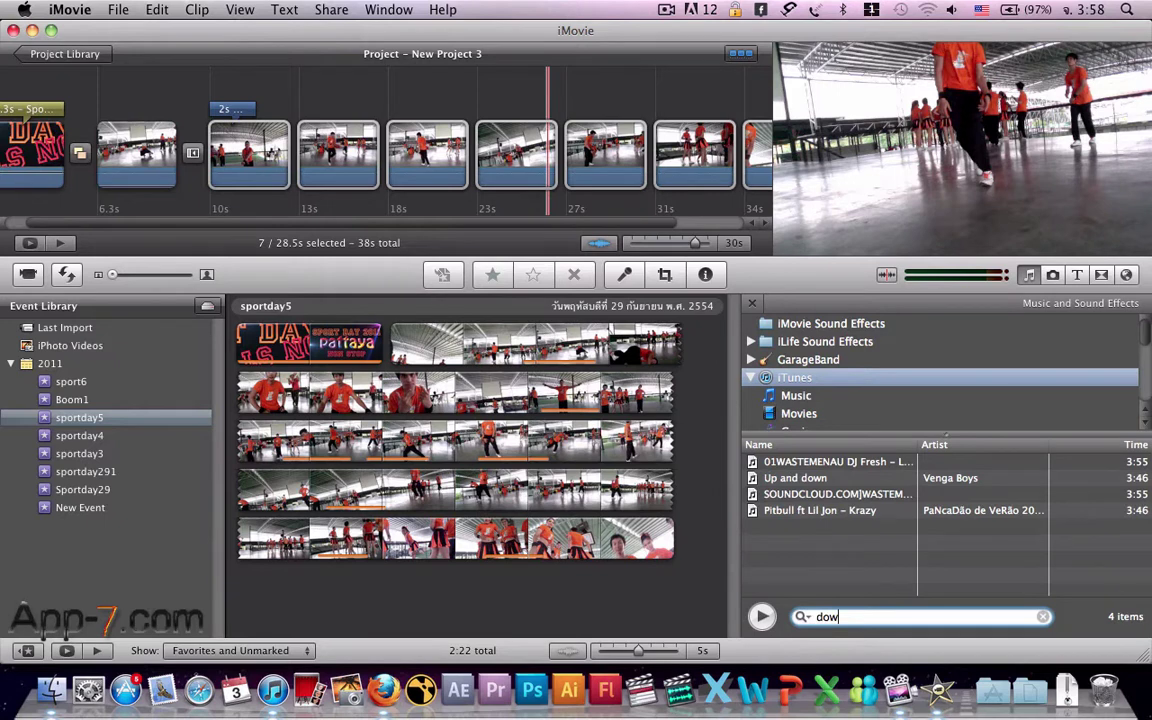
{"action": "left_click", "coordinate": [866, 512]}
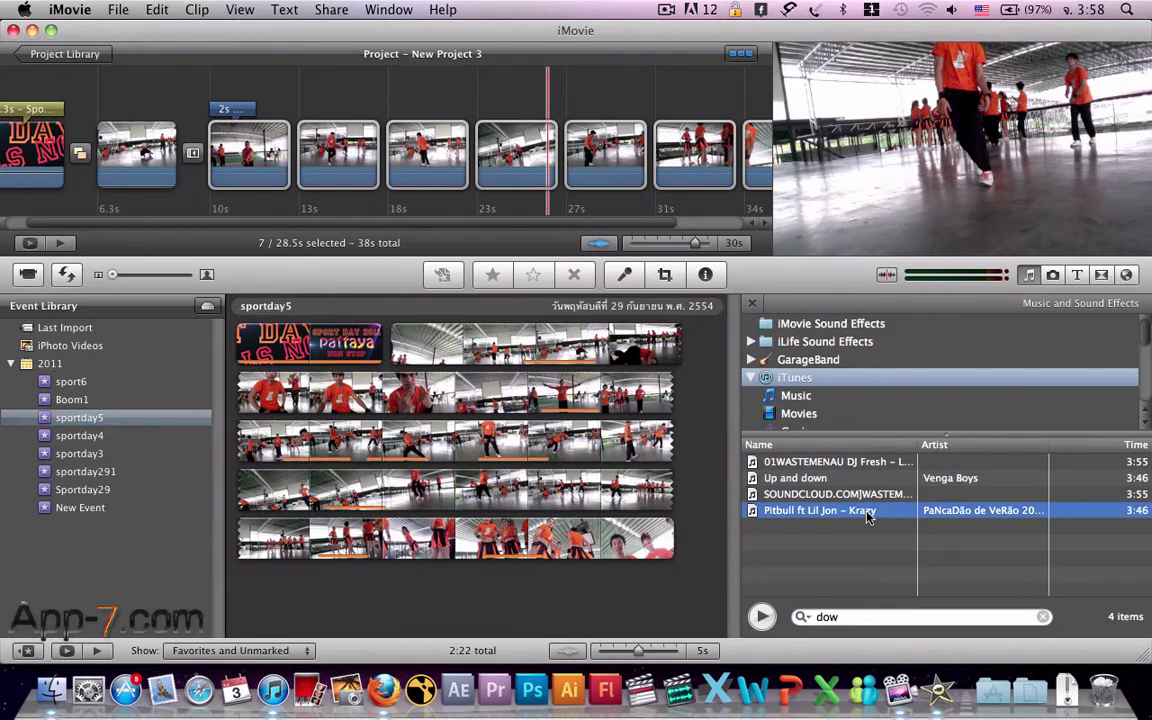
{"action": "double_click", "coordinate": [883, 496]}
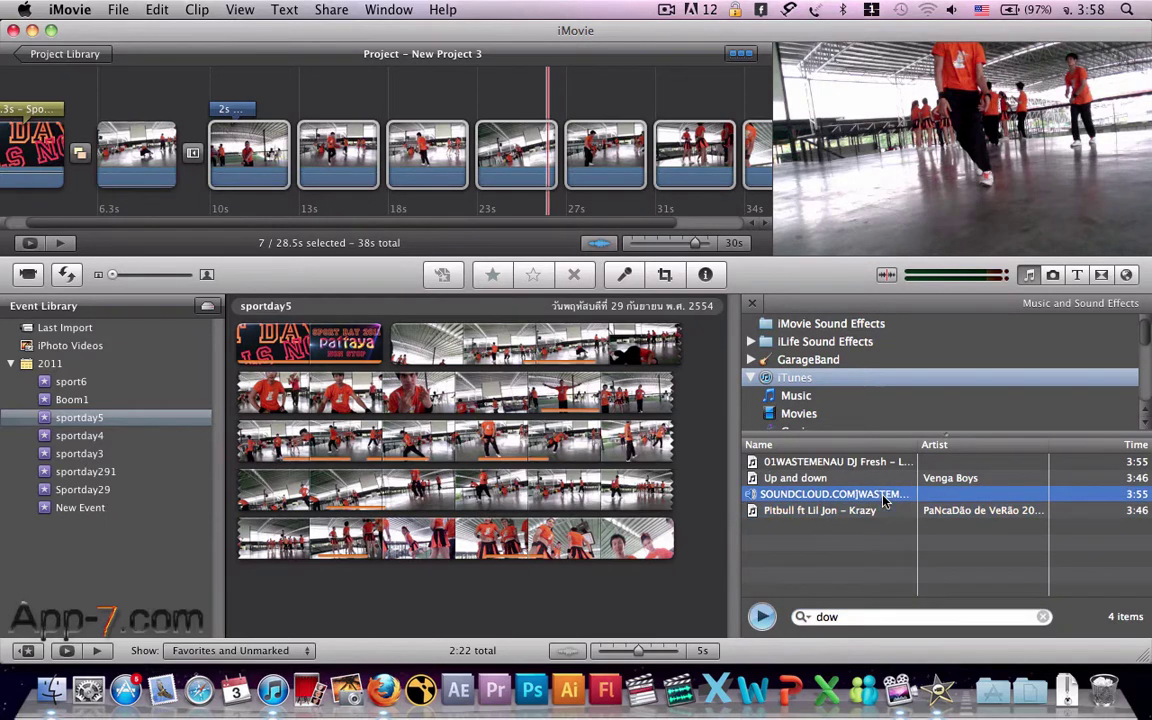
{"action": "key", "text": "XF86AudioLowerVolume"}
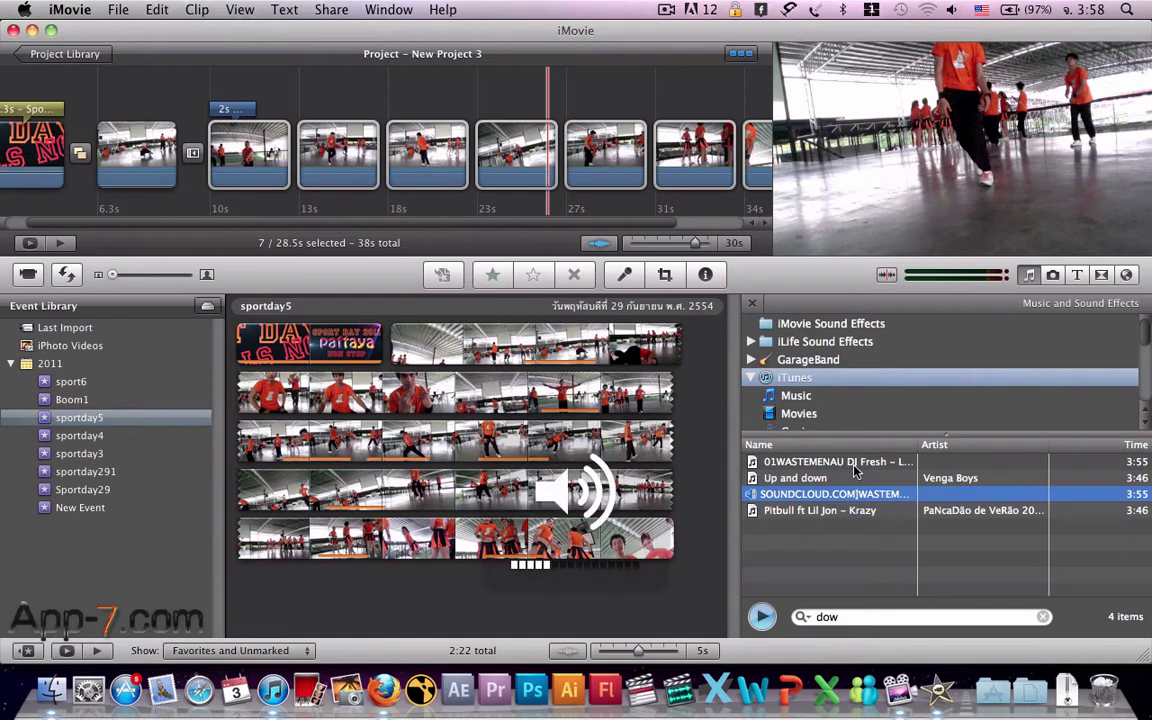
{"action": "double_click", "coordinate": [855, 463]}
{"action": "key", "text": "XF86AudioLowerVolume"}
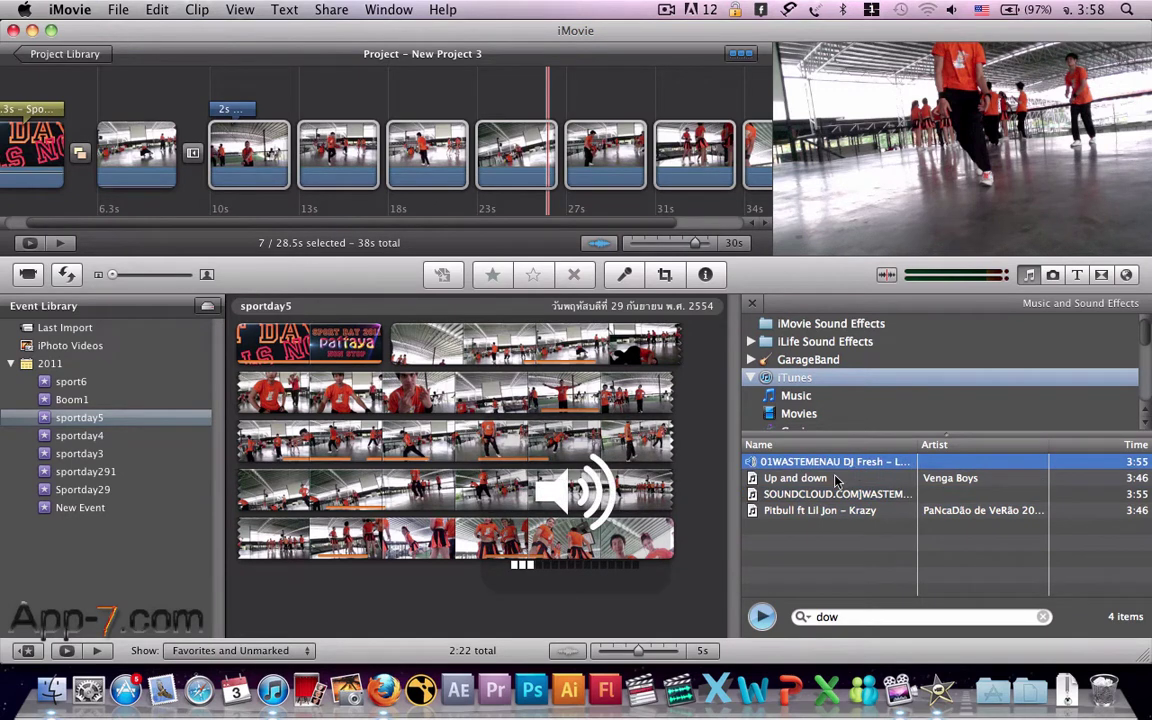
{"action": "double_click", "coordinate": [836, 479]}
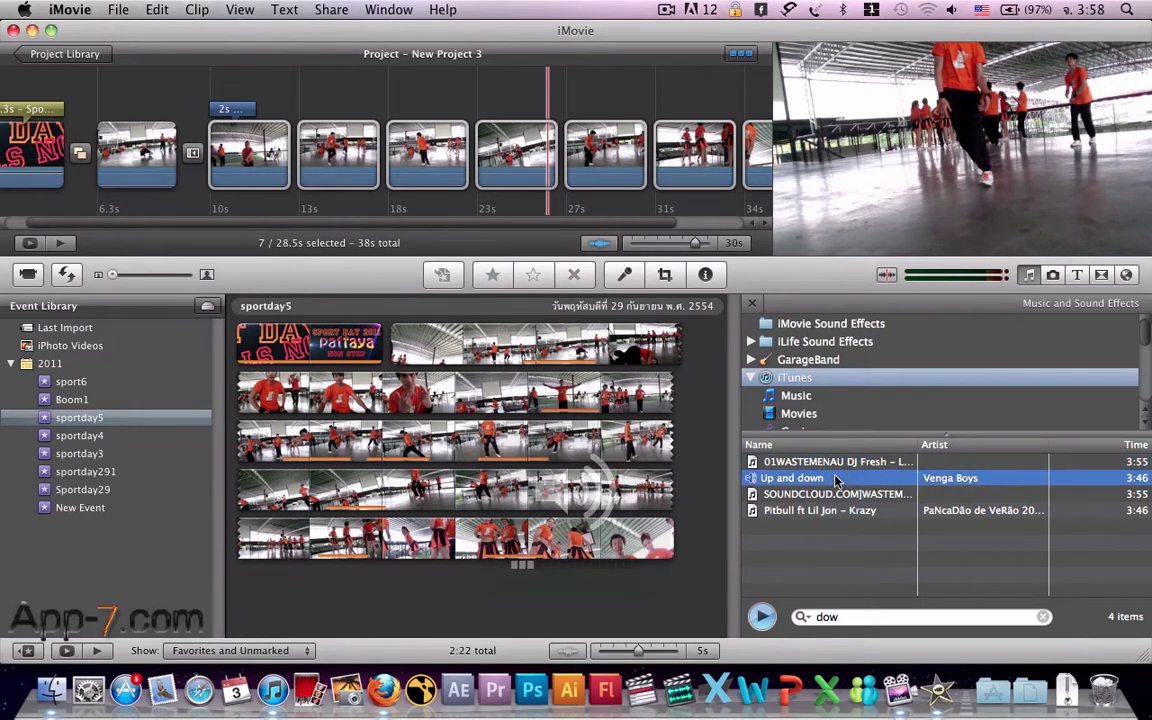
Replace the song search term with "The B"
{"action": "double_click", "coordinate": [831, 617]}
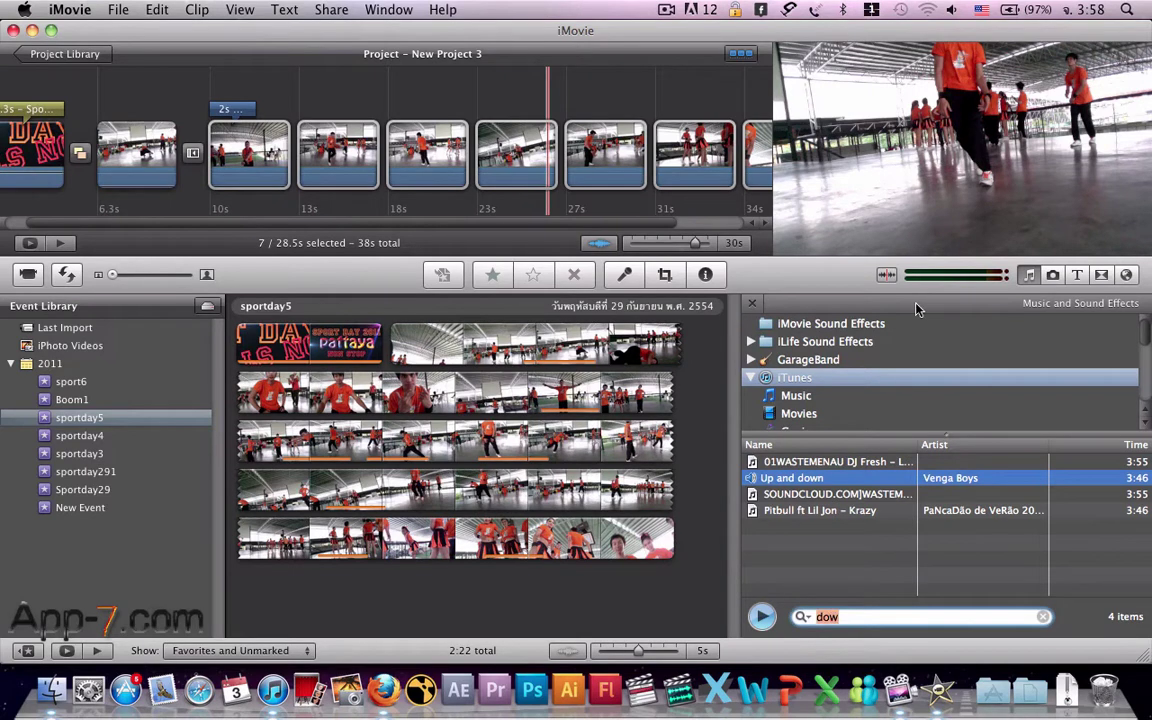
{"action": "left_click", "coordinate": [673, 10]}
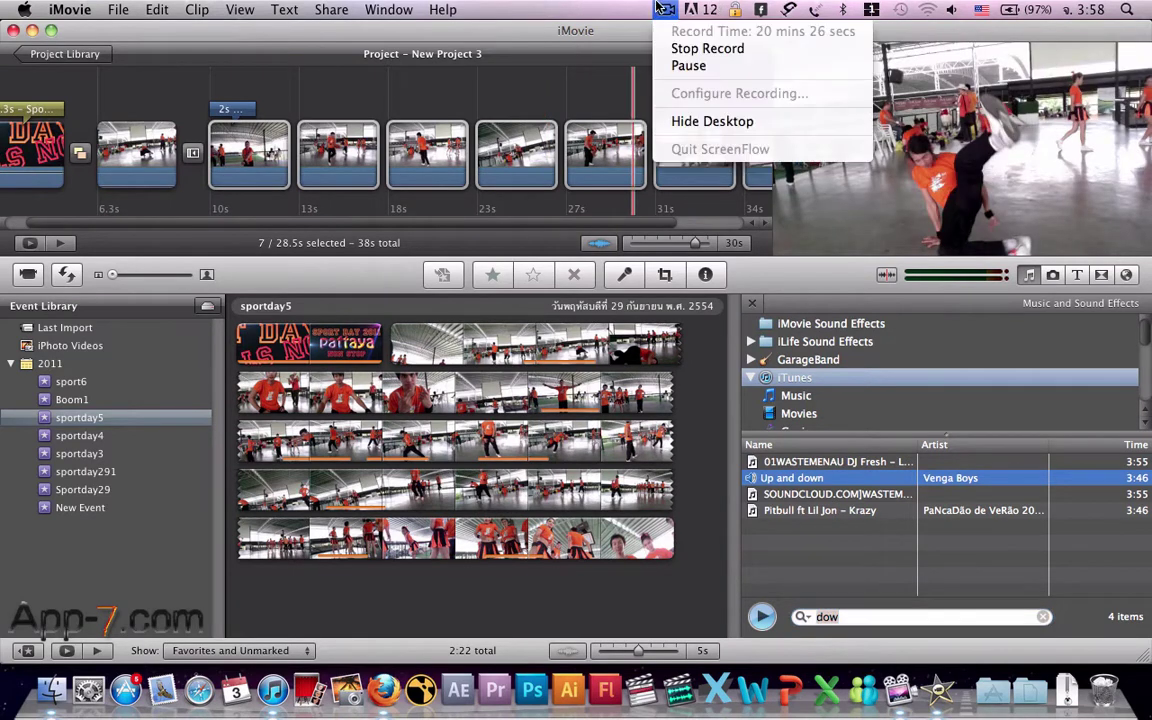
{"action": "left_click", "coordinate": [678, 67]}
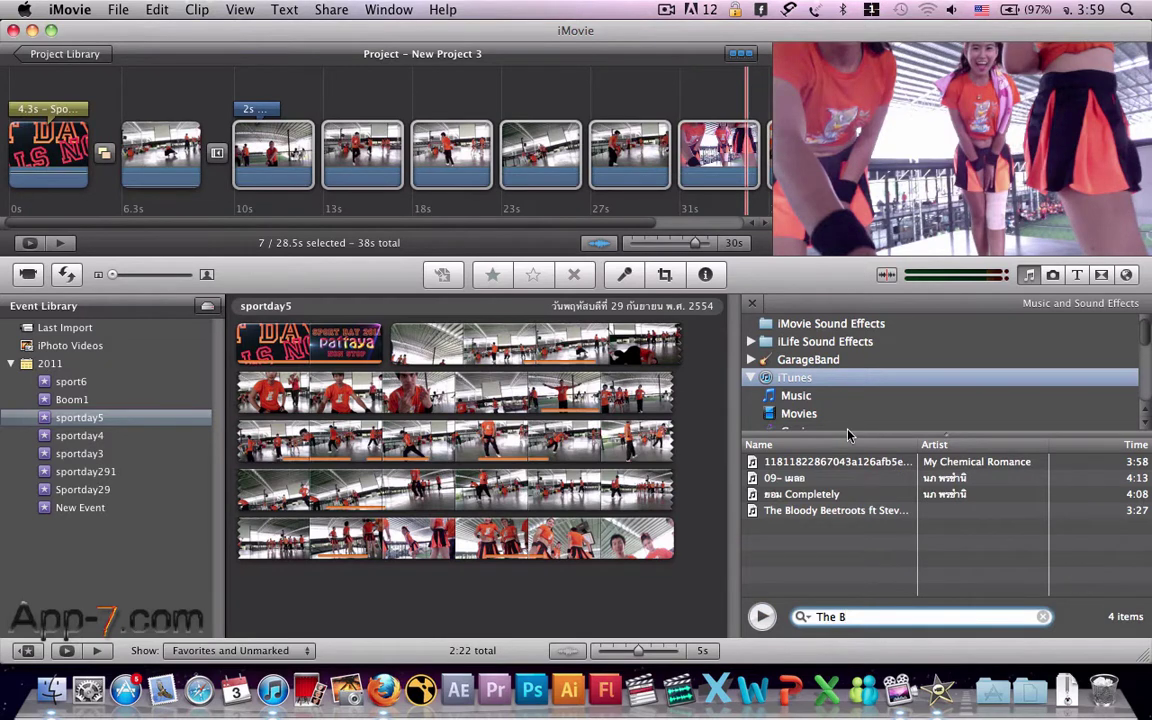
Preview the song The Bloody Beetroots ft Steve Aoki and add it to the project as background music
{"action": "left_click", "coordinate": [828, 513]}
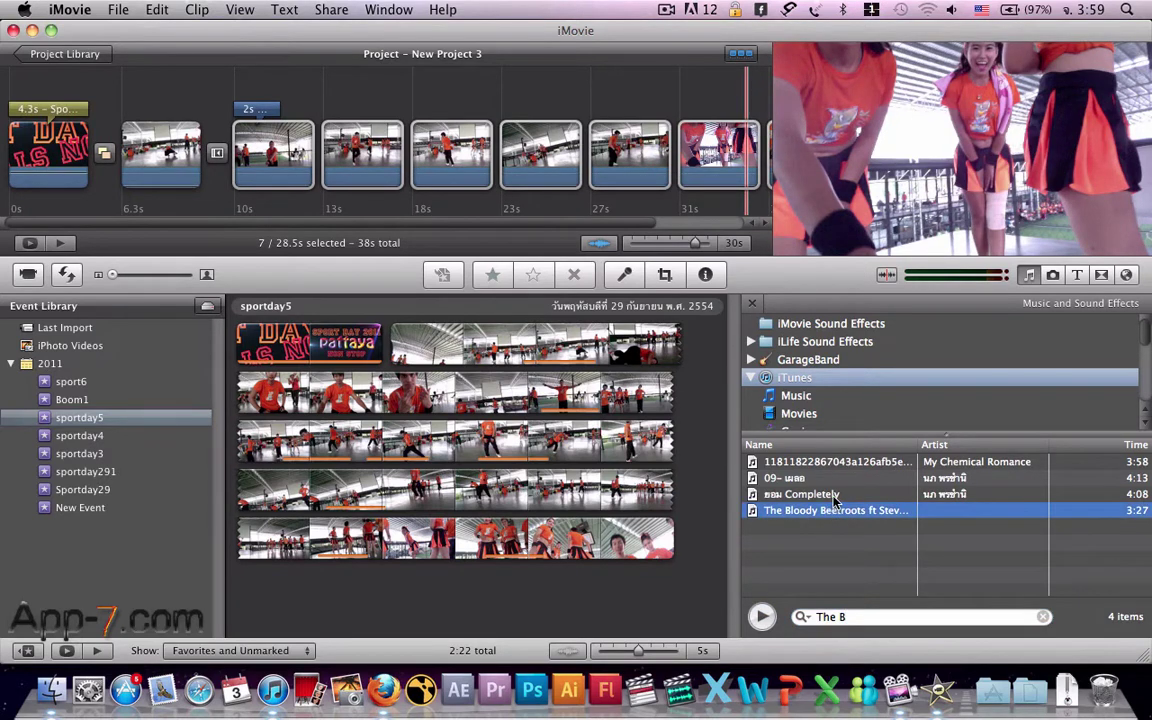
{"action": "left_click", "coordinate": [835, 496]}
{"action": "left_click", "coordinate": [826, 524]}
{"action": "left_click", "coordinate": [828, 511]}
{"action": "left_click", "coordinate": [762, 624]}
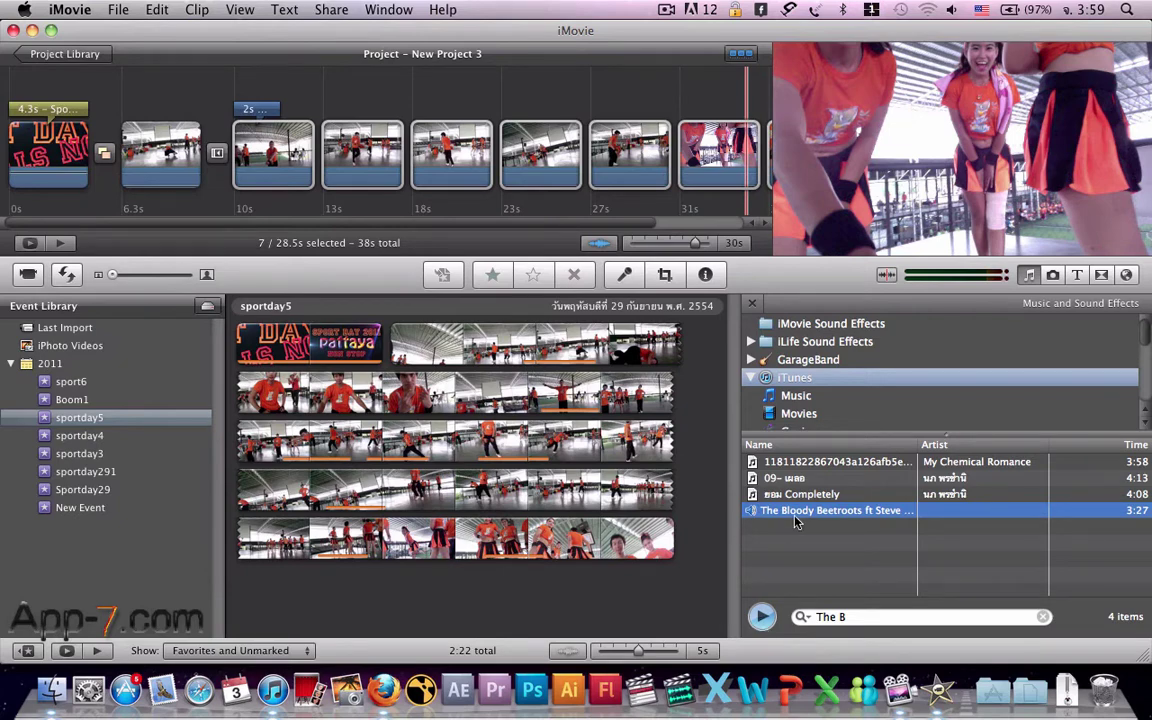
{"action": "left_click", "coordinate": [762, 617]}
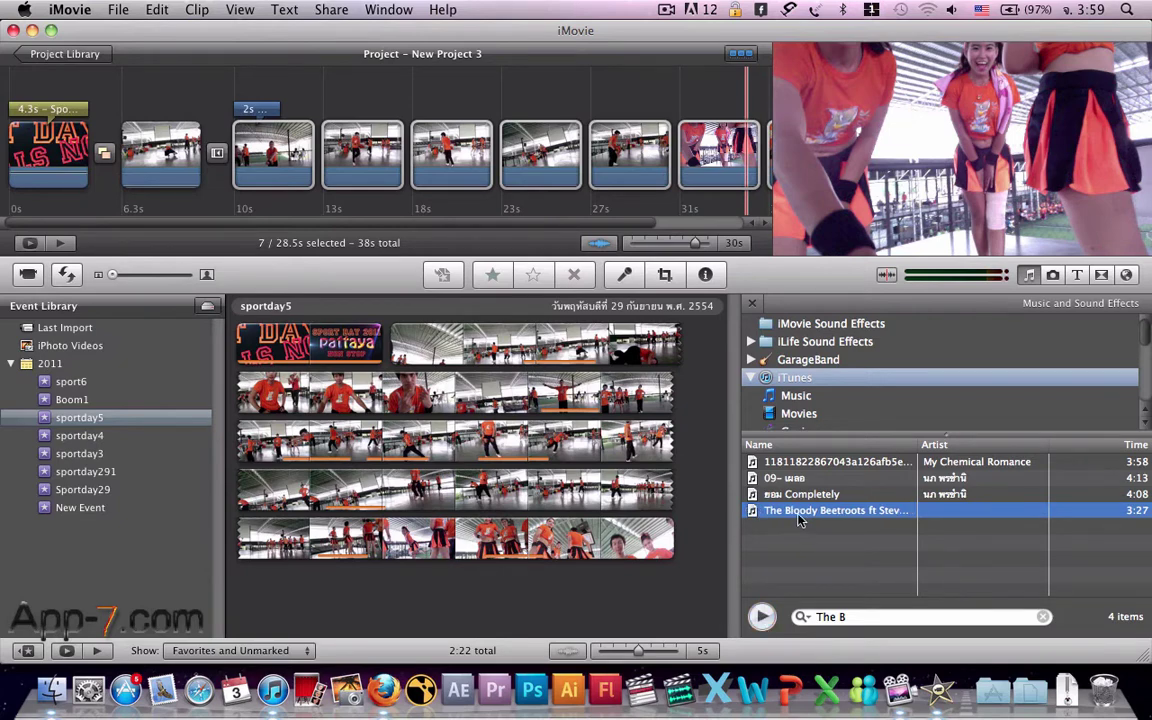
{"action": "left_click_drag", "start_coordinate": [460, 398], "coordinate": [225, 204]}
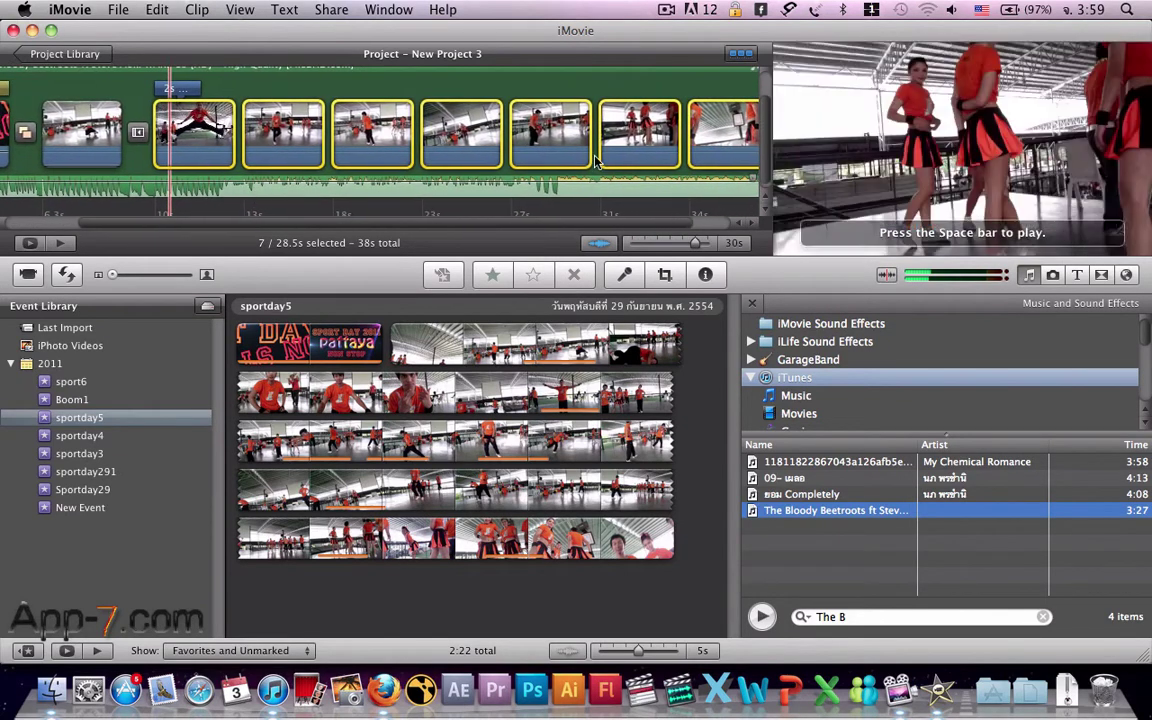
{"action": "left_click", "coordinate": [754, 152]}
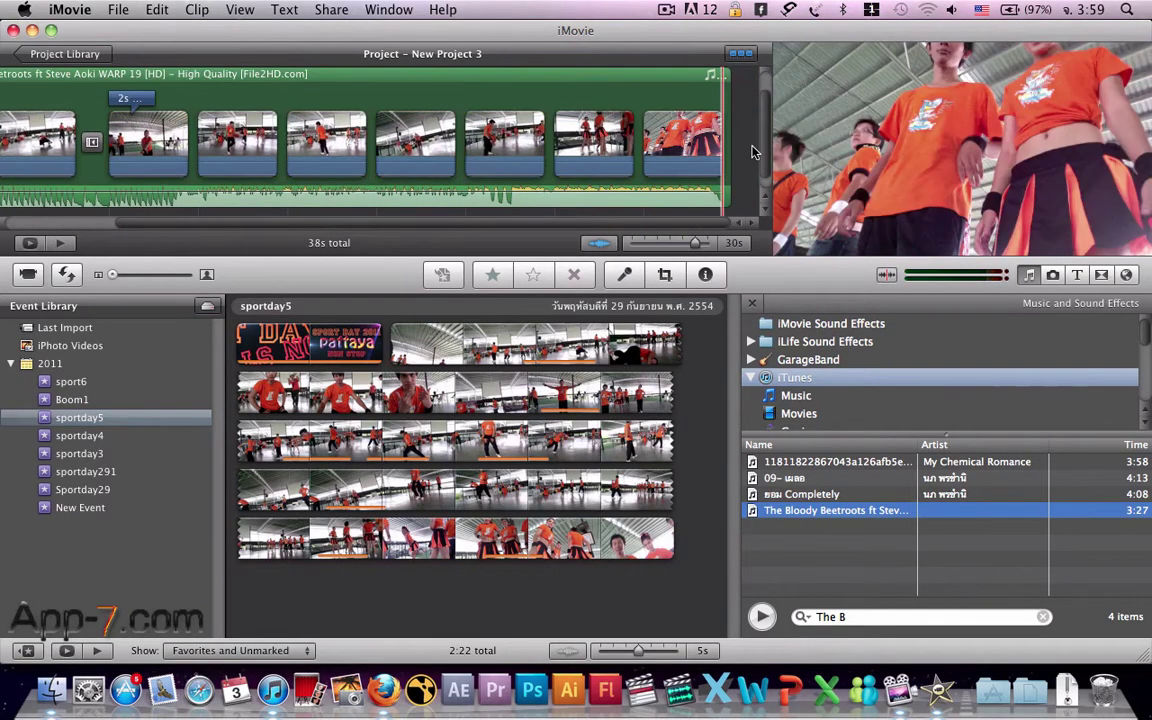
Play the project from its beginning to review the clips with the background music, adjusting the system volume during playback
{"action": "scroll", "coordinate": [122, 190], "scroll_direction": "left", "scroll_amount": 5}
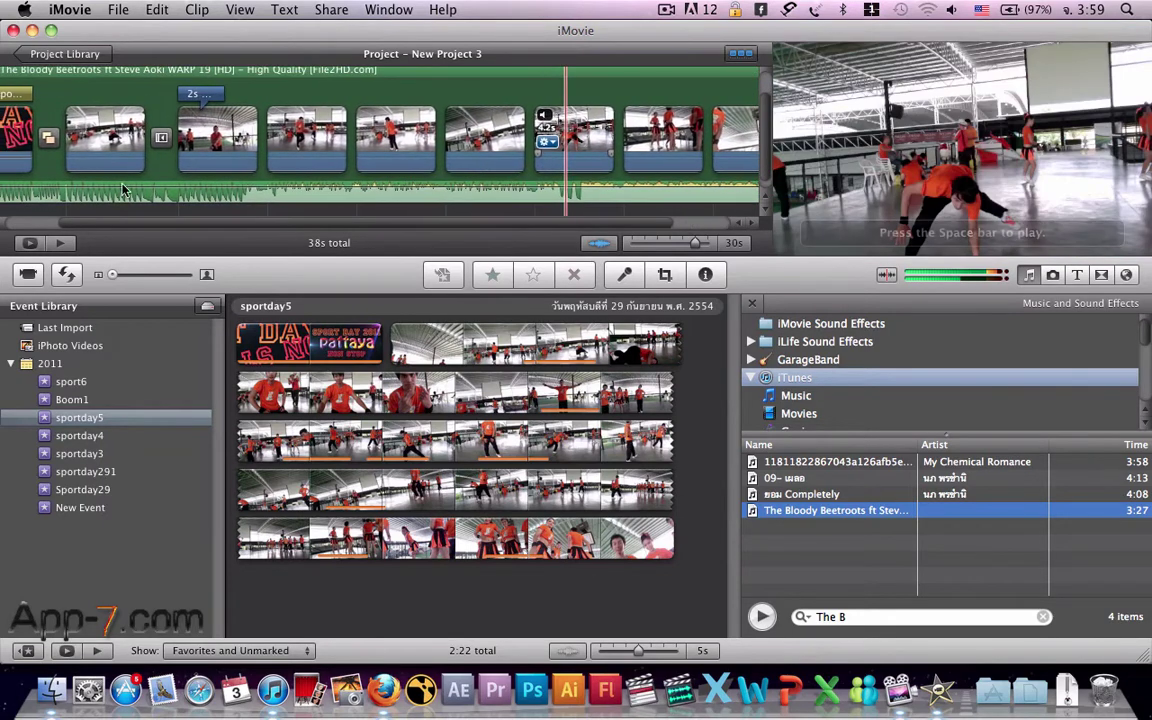
{"action": "scroll", "coordinate": [122, 190], "scroll_direction": "left", "scroll_amount": 3}
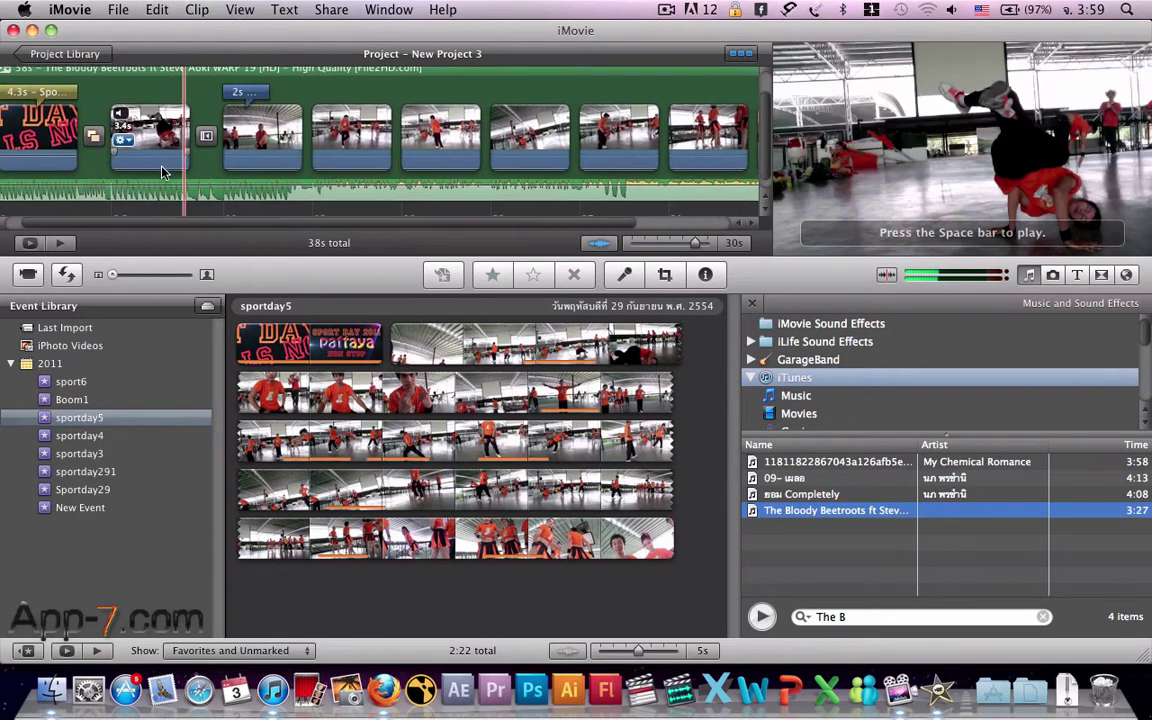
{"action": "scroll", "coordinate": [163, 172], "scroll_direction": "left", "scroll_amount": 2}
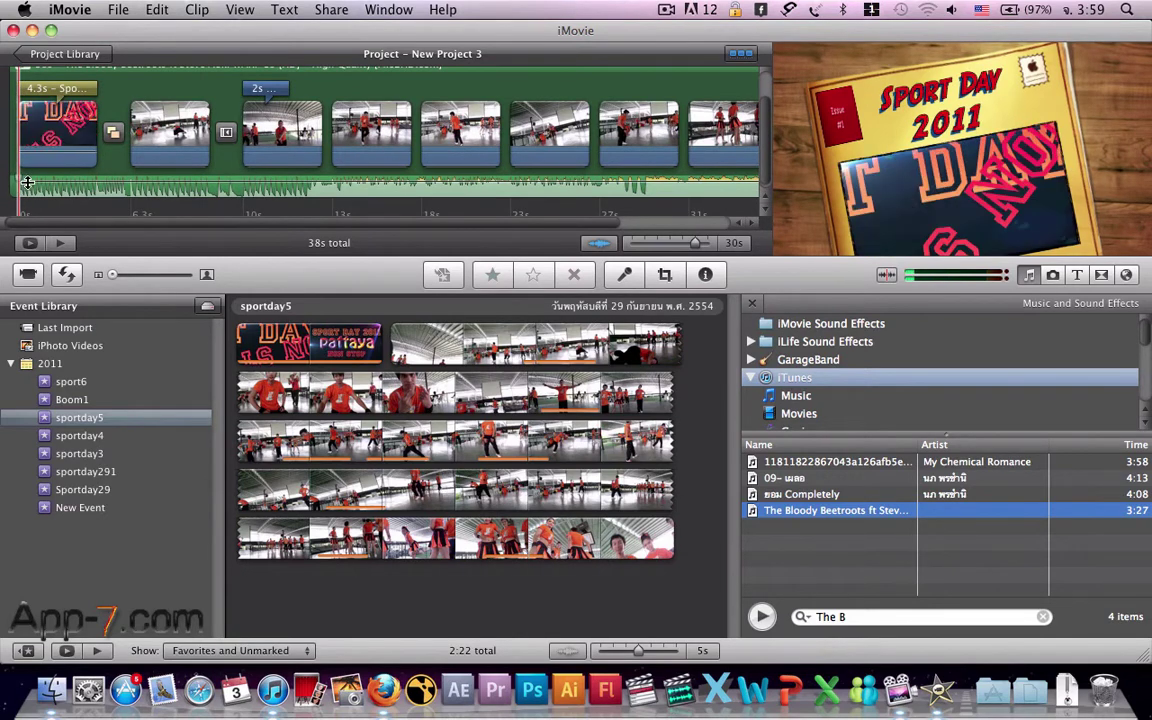
{"action": "key", "text": "space"}
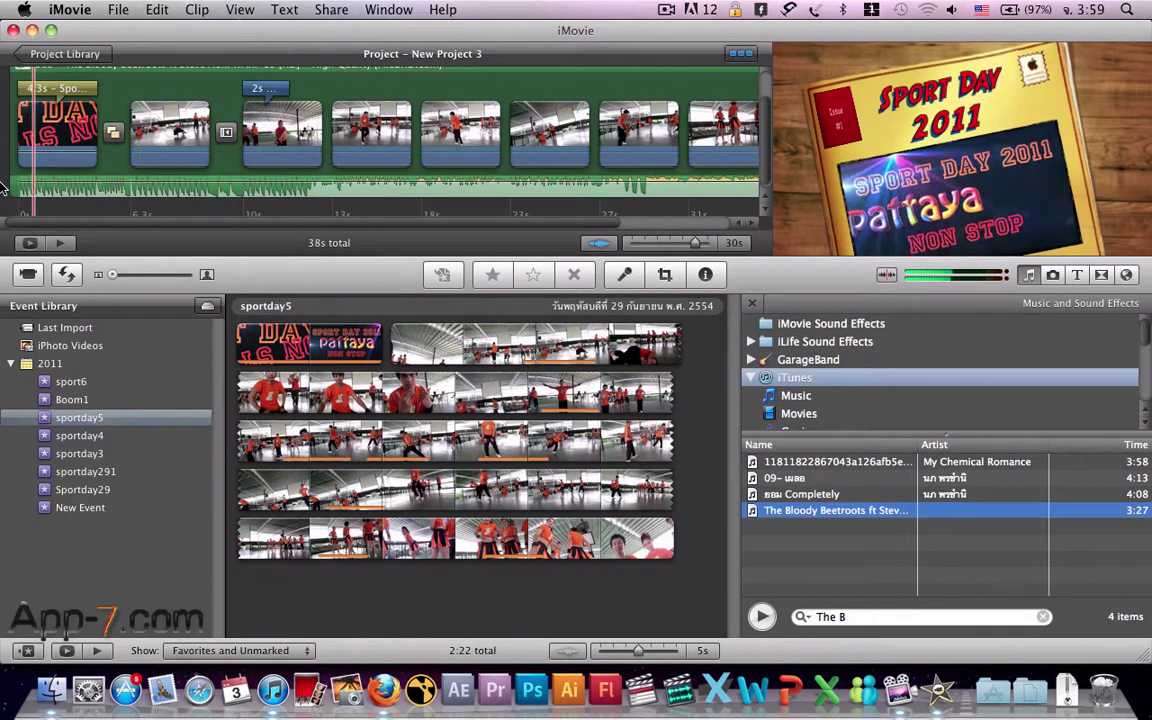
{"action": "key", "text": "XF86AudioLowerVolume"}
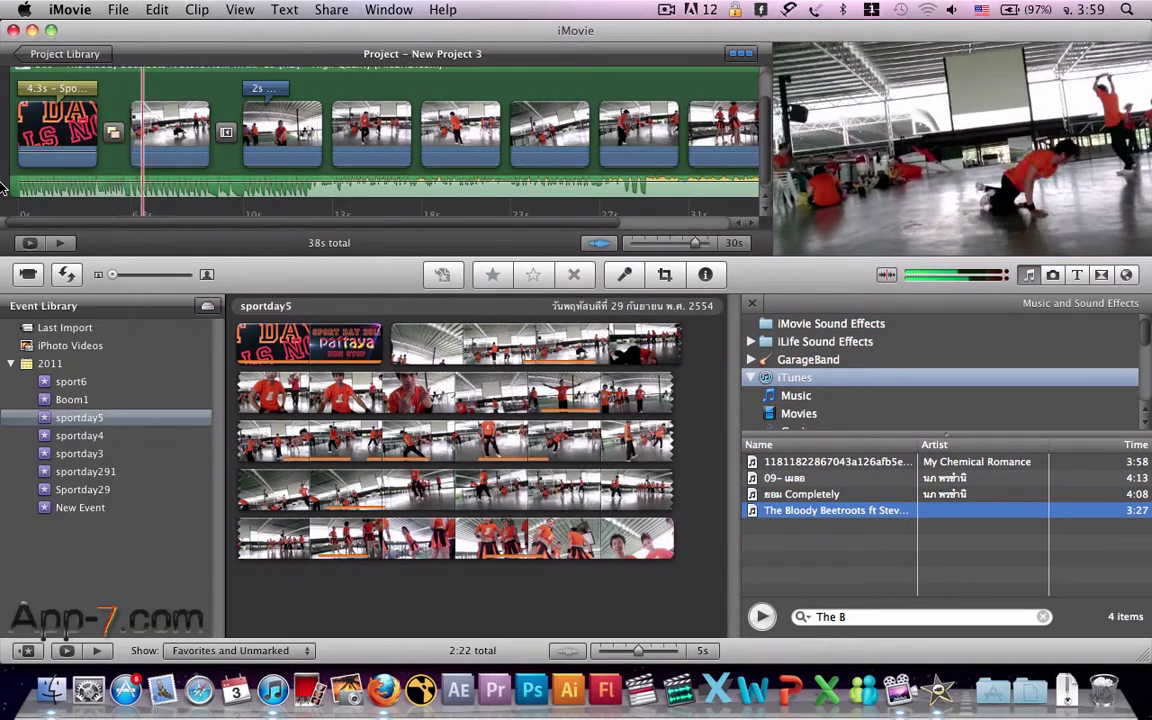
{"action": "key", "text": "XF86AudioLowerVolume"}
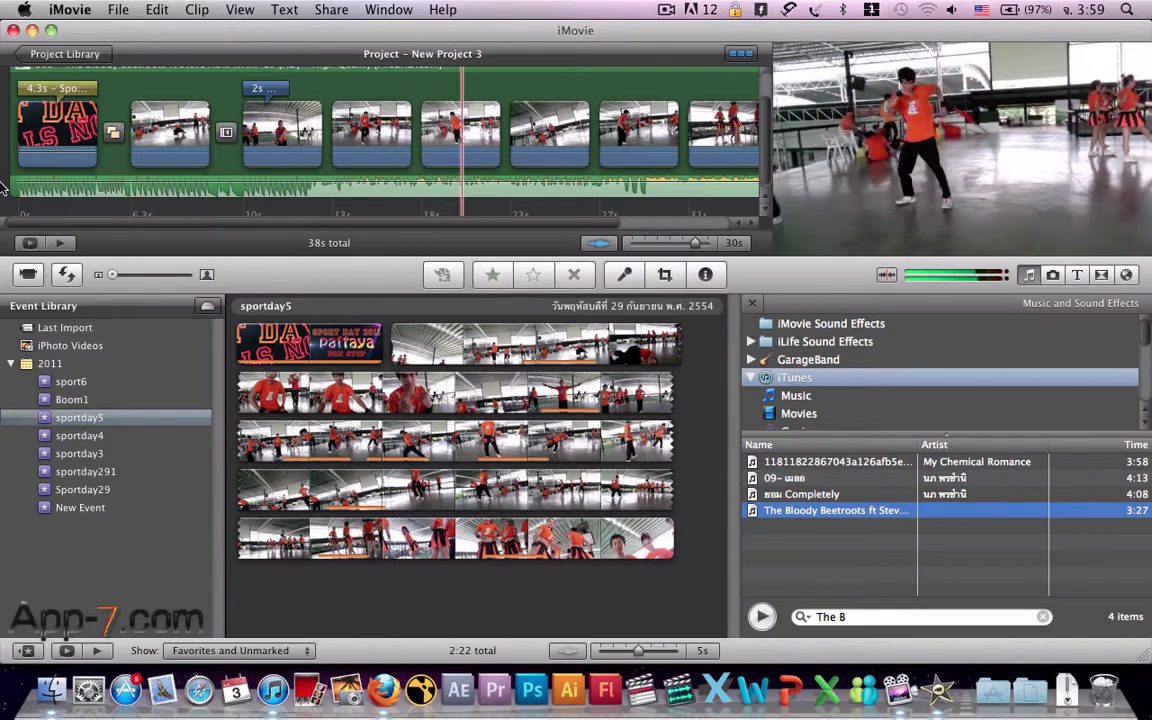
{"action": "key", "text": "XF86AudioLowerVolume"}
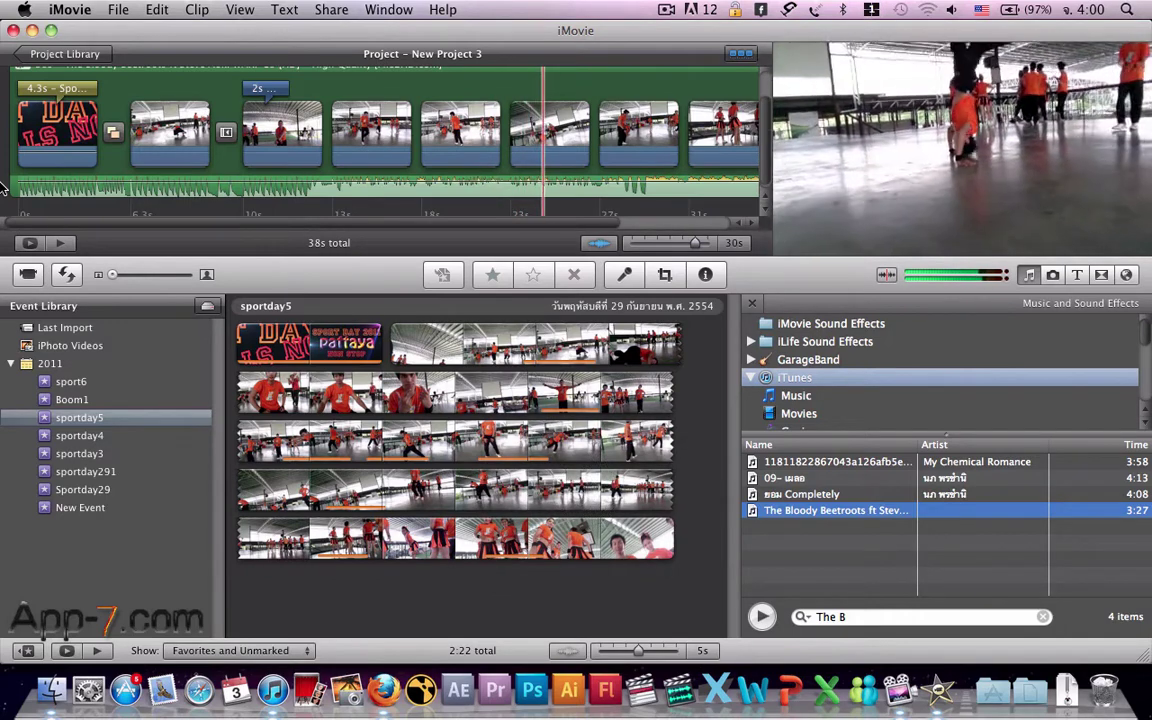
{"action": "key", "text": "XF86AudioRaiseVolume"}
{"action": "key", "text": "XF86AudioRaiseVolume"}
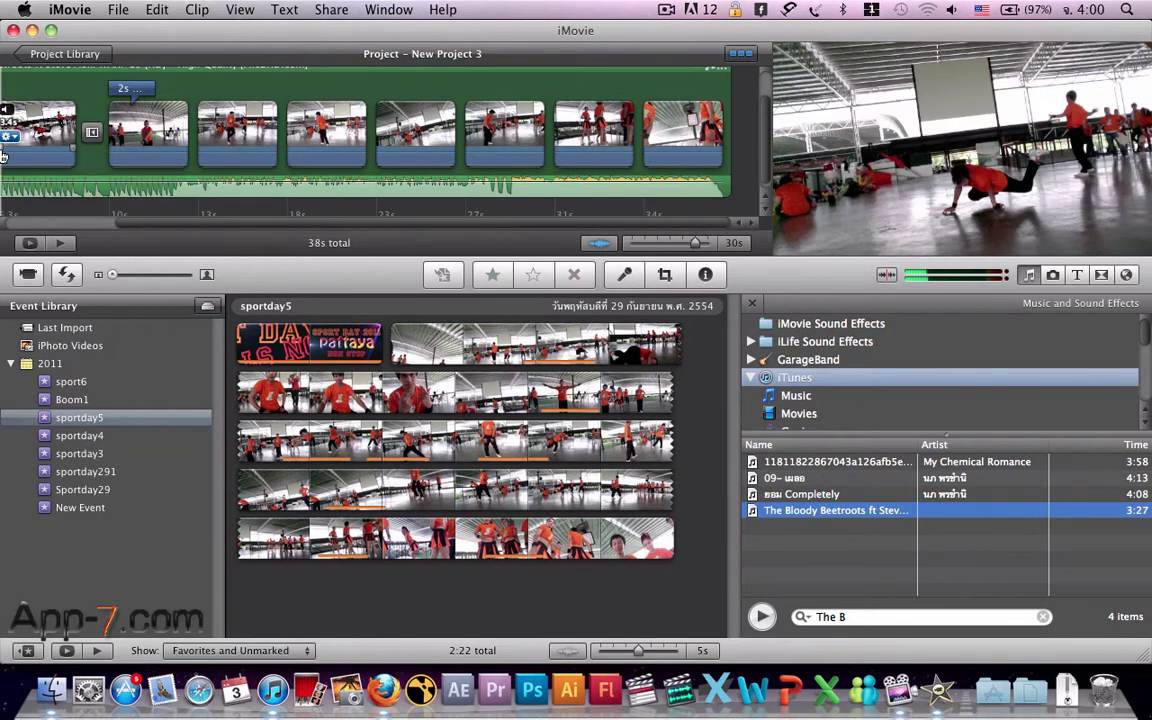
{"action": "scroll", "coordinate": [55, 167], "scroll_direction": "left", "scroll_amount": 3}
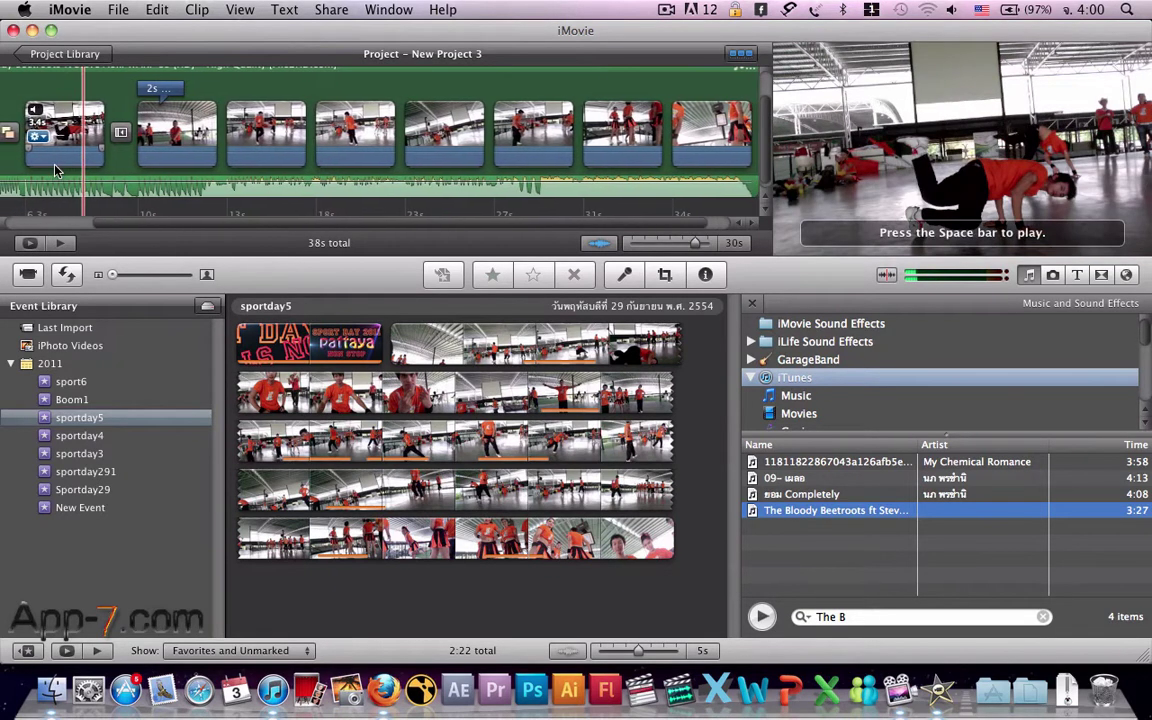
{"action": "scroll", "coordinate": [55, 170], "scroll_direction": "left", "scroll_amount": 3}
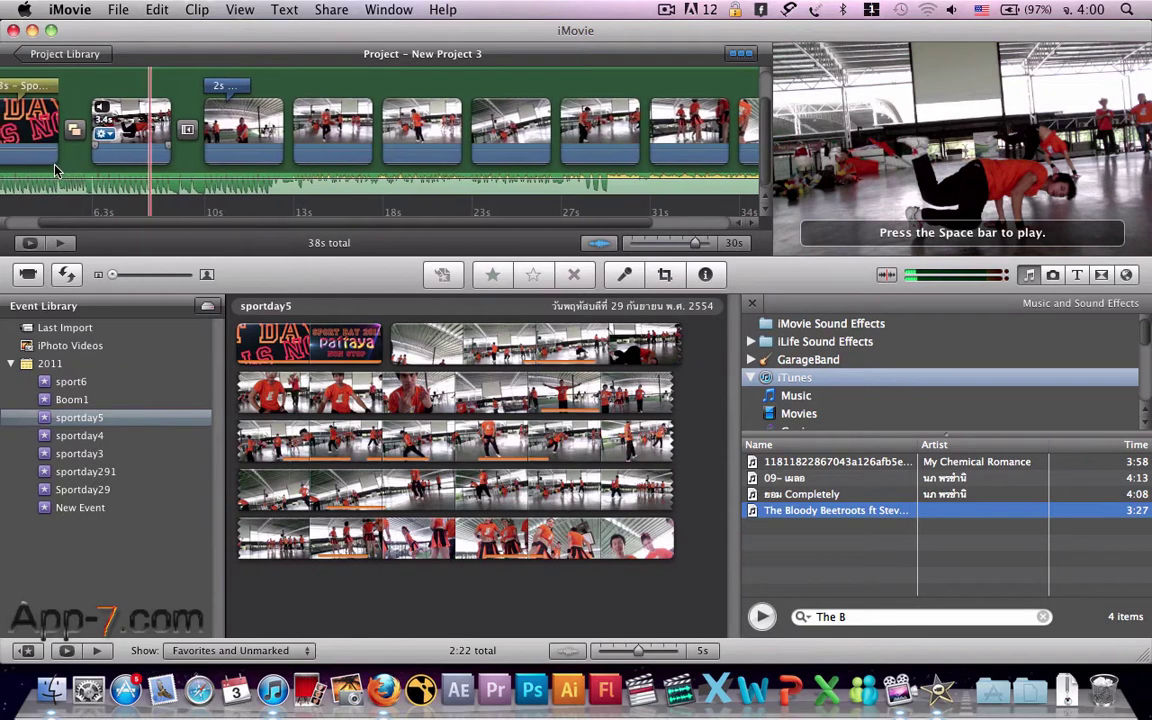
{"action": "scroll", "coordinate": [55, 170], "scroll_direction": "left", "scroll_amount": 2}
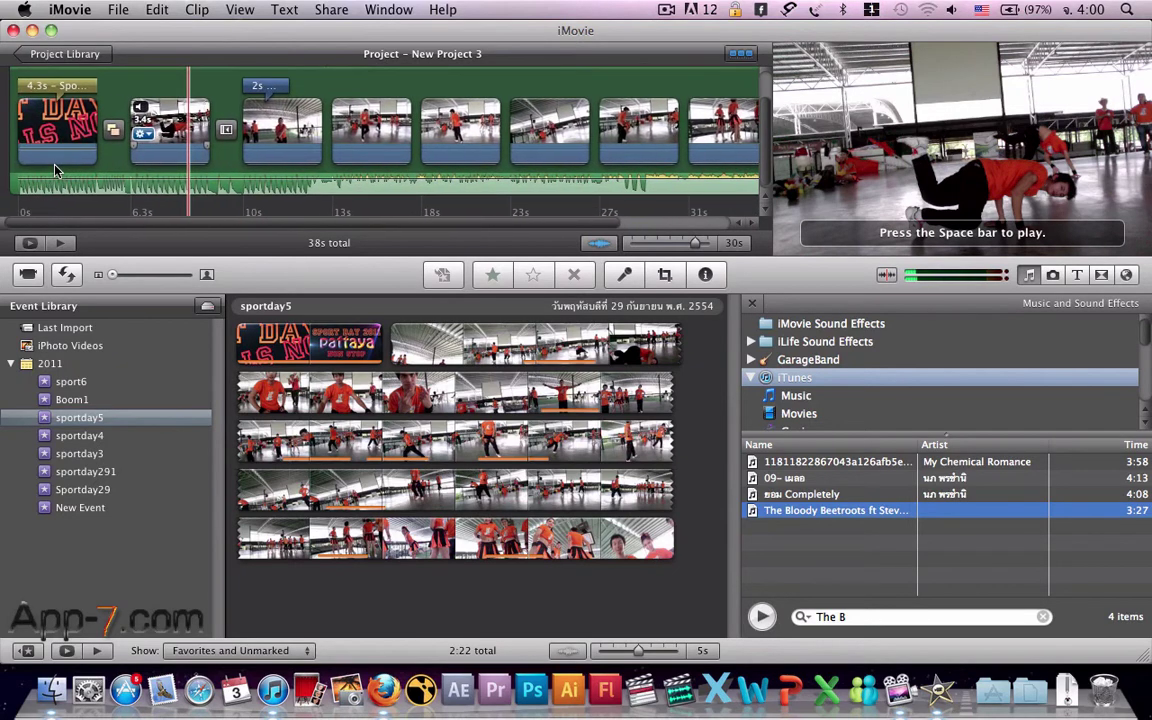
{"action": "scroll", "coordinate": [55, 170], "scroll_direction": "up", "scroll_amount": 2}
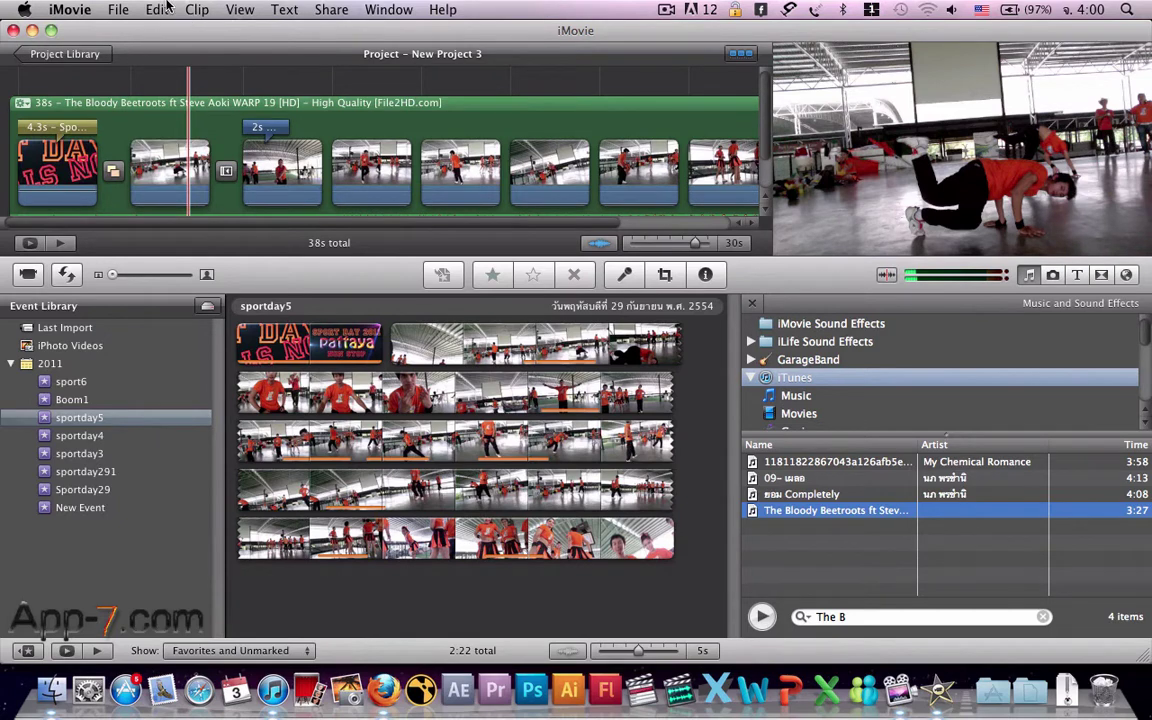
Open the Export Movie settings and name the exported movie "sportday"
{"action": "left_click", "coordinate": [112, 9]}
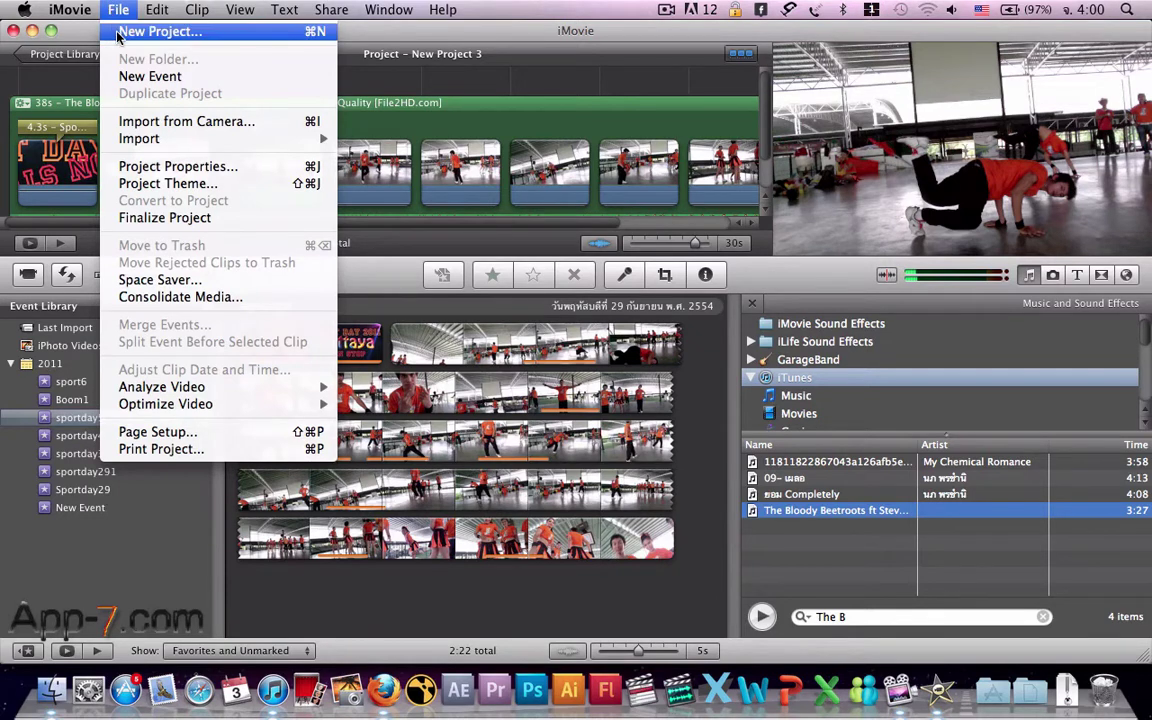
{"action": "mouse_move", "coordinate": [150, 8]}
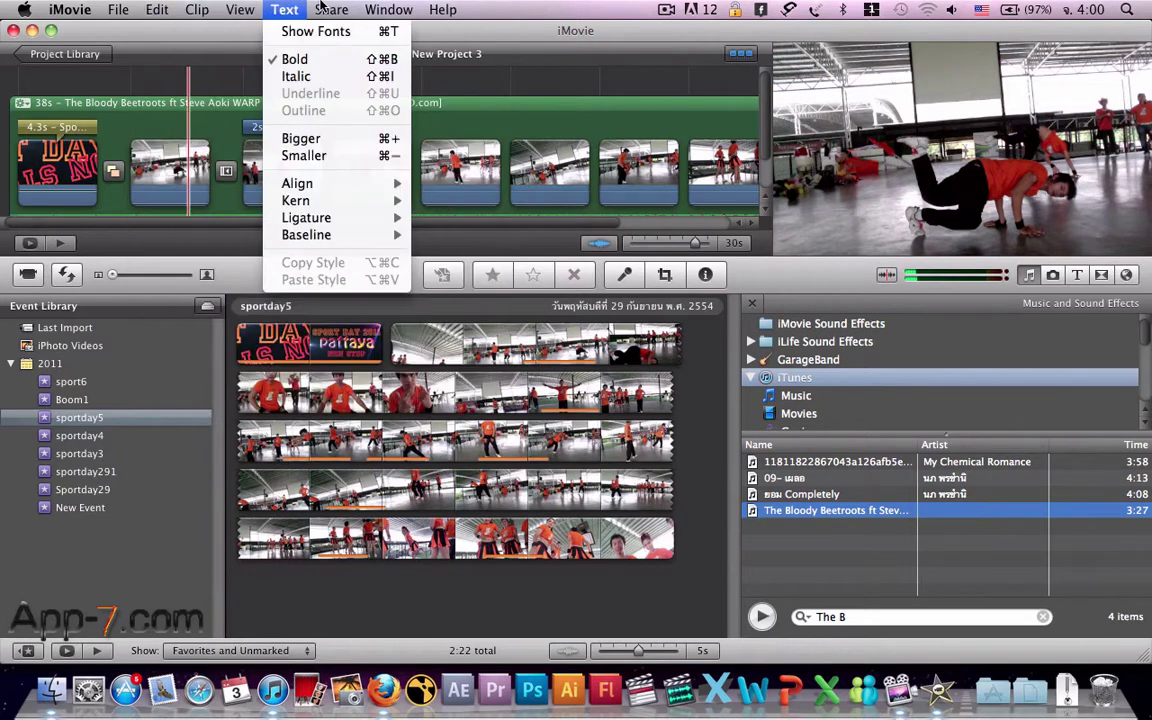
{"action": "mouse_move", "coordinate": [345, 8]}
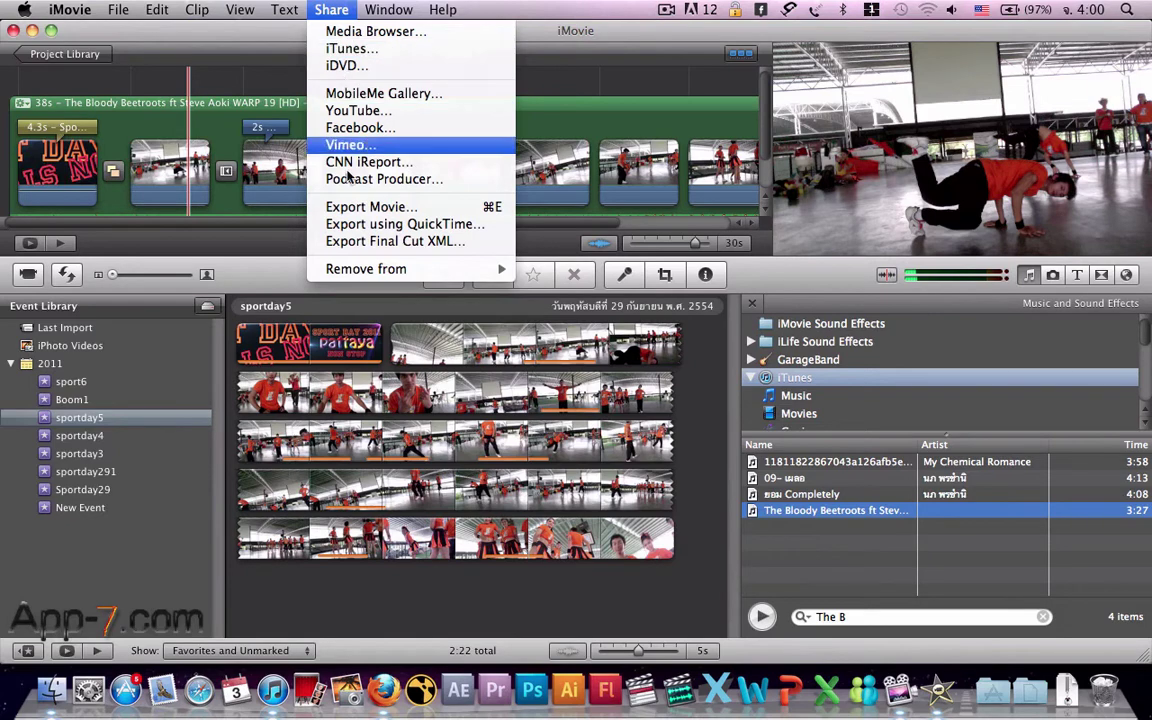
{"action": "left_click", "coordinate": [383, 208]}
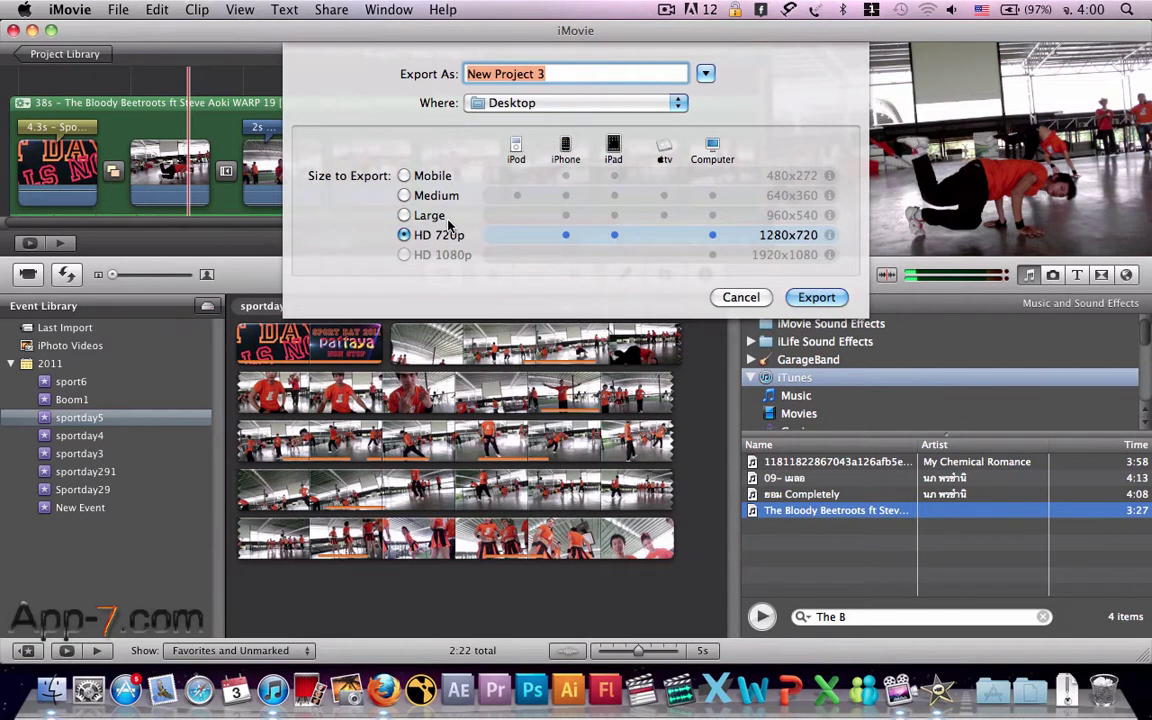
{"action": "type", "text": "sp"}
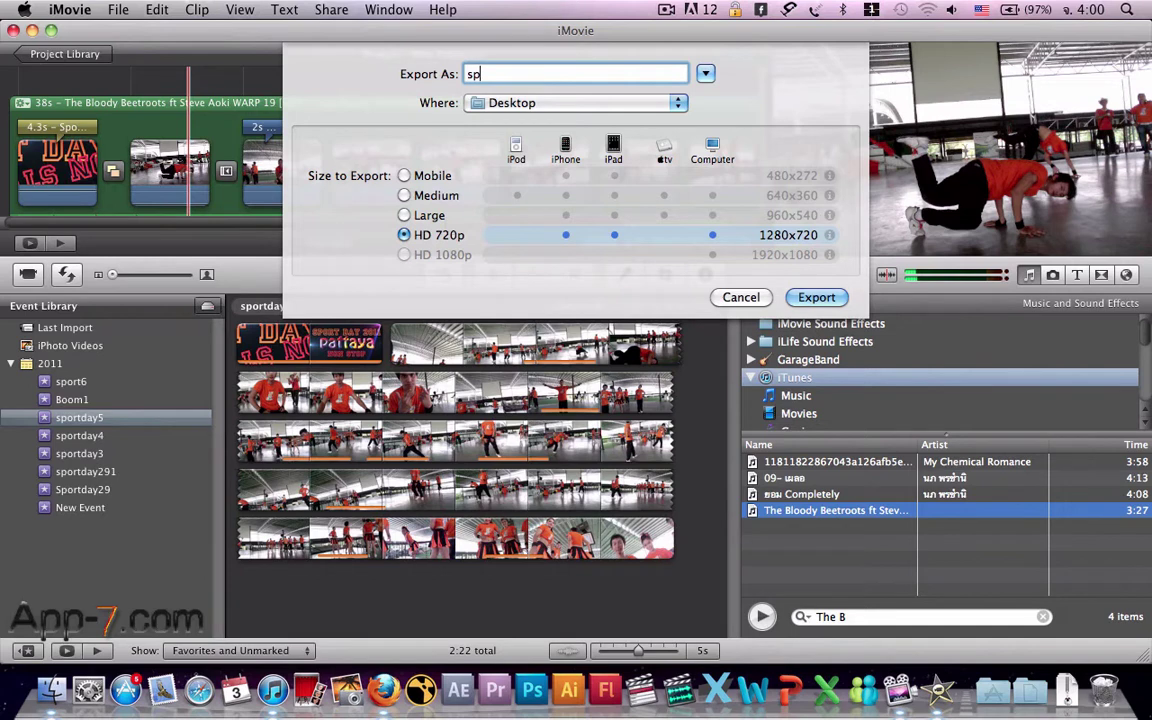
{"action": "type", "text": "ortday"}
Review the available save locations and the Desktop folders for the export, keeping Desktop as the destination
{"action": "left_click", "coordinate": [670, 101]}
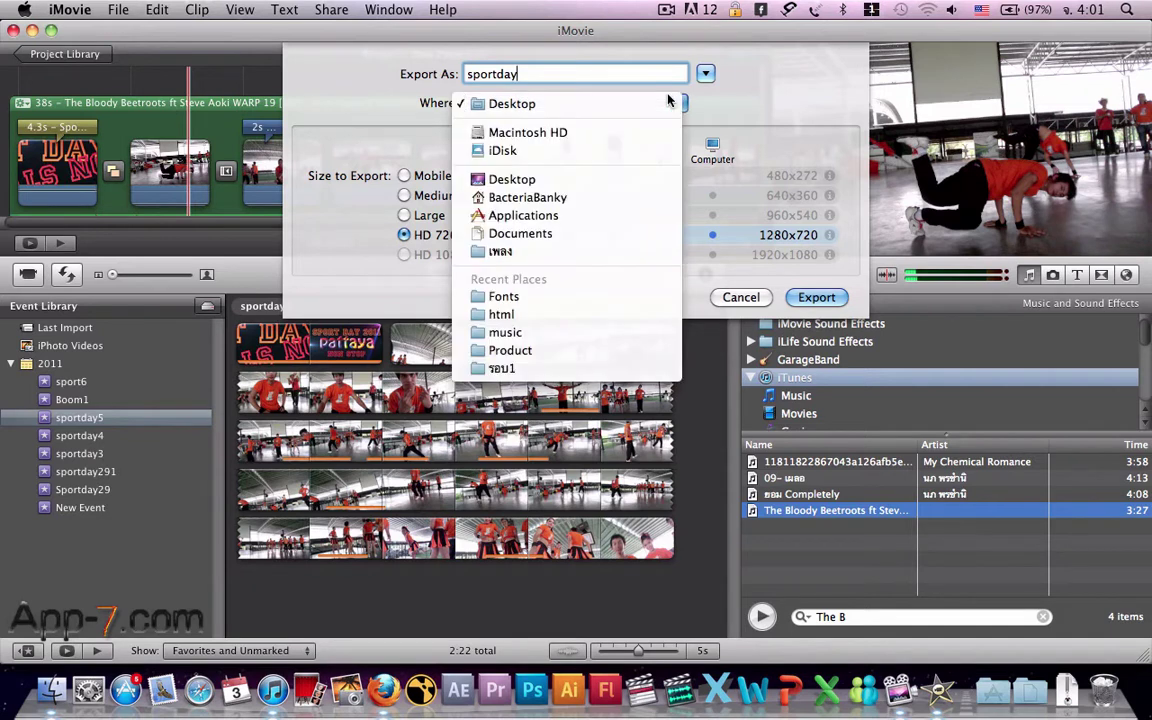
{"action": "left_click", "coordinate": [690, 100]}
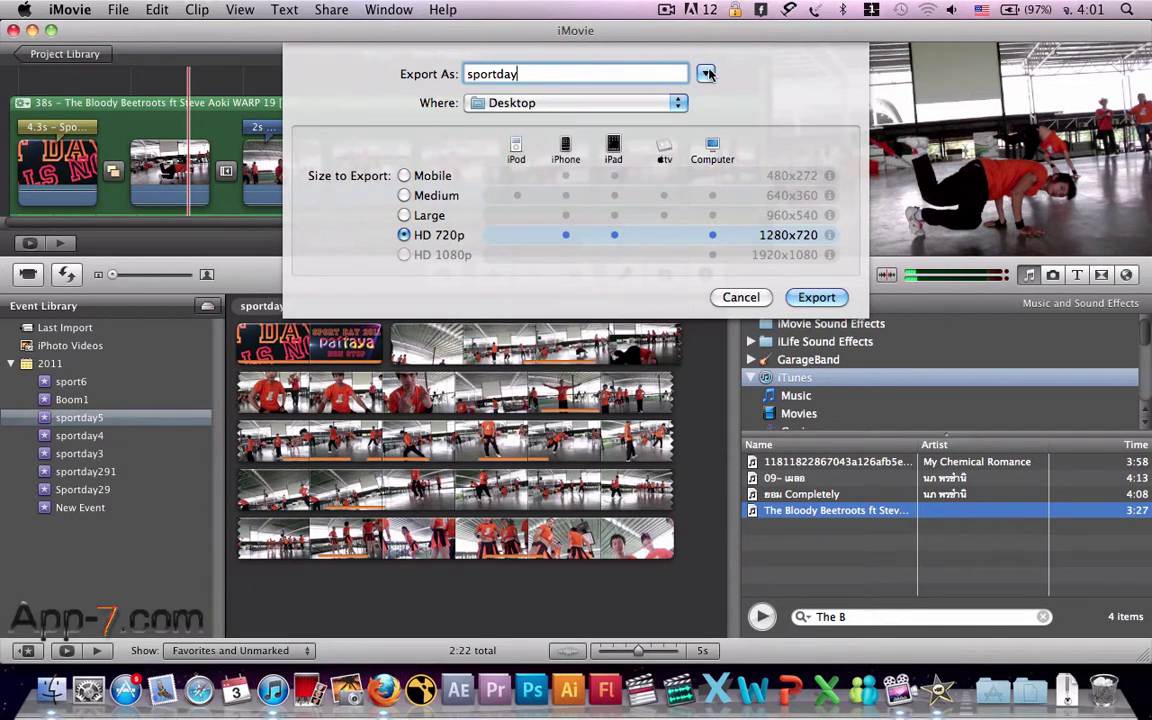
{"action": "left_click", "coordinate": [707, 74]}
{"action": "left_click", "coordinate": [707, 74]}
{"action": "left_click", "coordinate": [707, 74]}
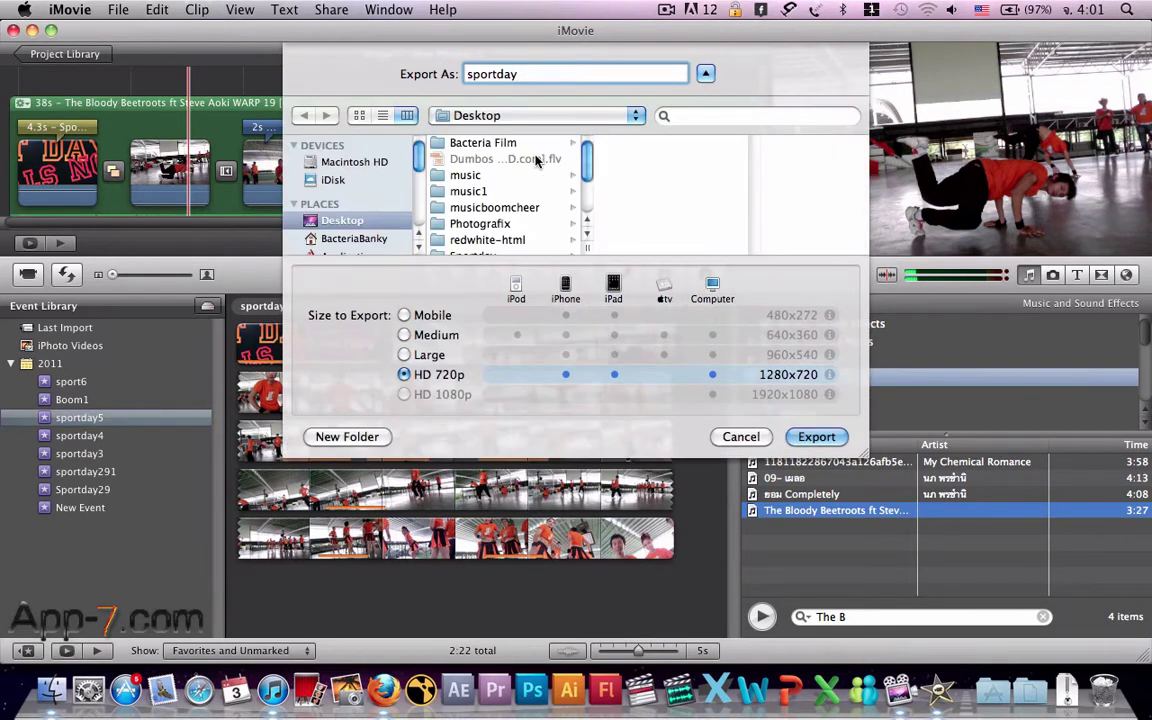
{"action": "scroll", "coordinate": [500, 168], "scroll_direction": "down", "scroll_amount": 2}
{"action": "scroll", "coordinate": [490, 172], "scroll_direction": "up", "scroll_amount": 2}
{"action": "scroll", "coordinate": [482, 175], "scroll_direction": "down", "scroll_amount": 3}
{"action": "scroll", "coordinate": [481, 177], "scroll_direction": "up", "scroll_amount": 3}
{"action": "left_click", "coordinate": [705, 74]}
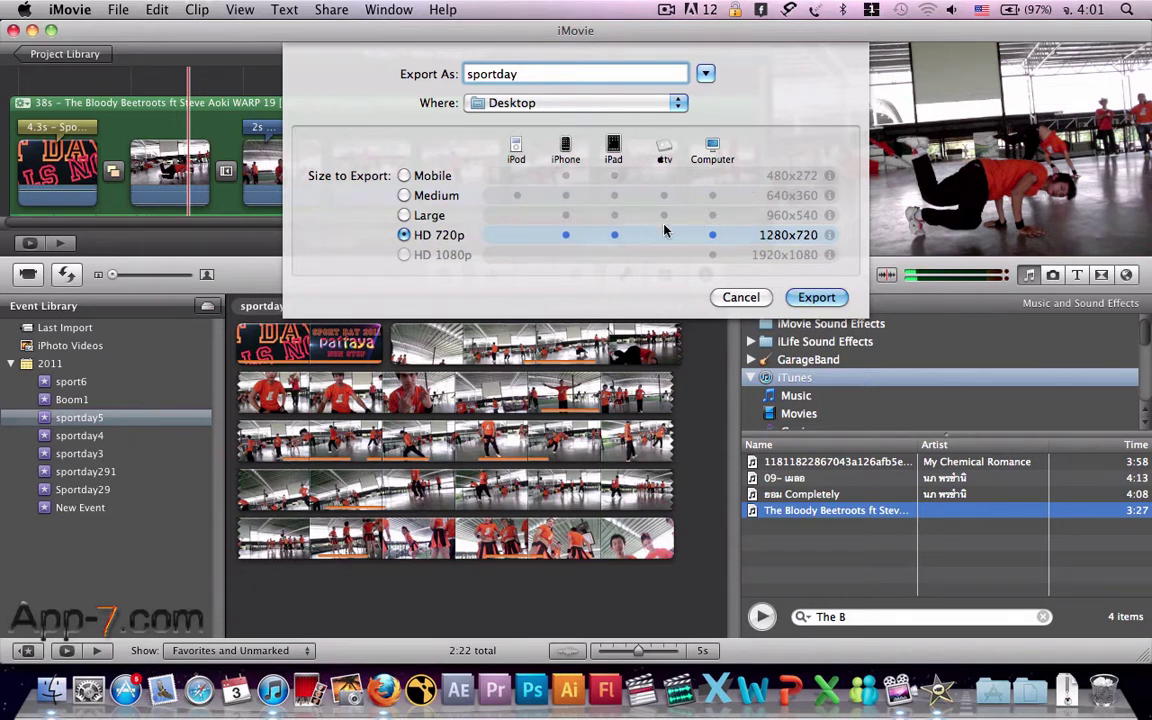
Export the sportday movie to the Desktop in HD 720p and pause the ScreenFlow recording
{"action": "left_click", "coordinate": [810, 301]}
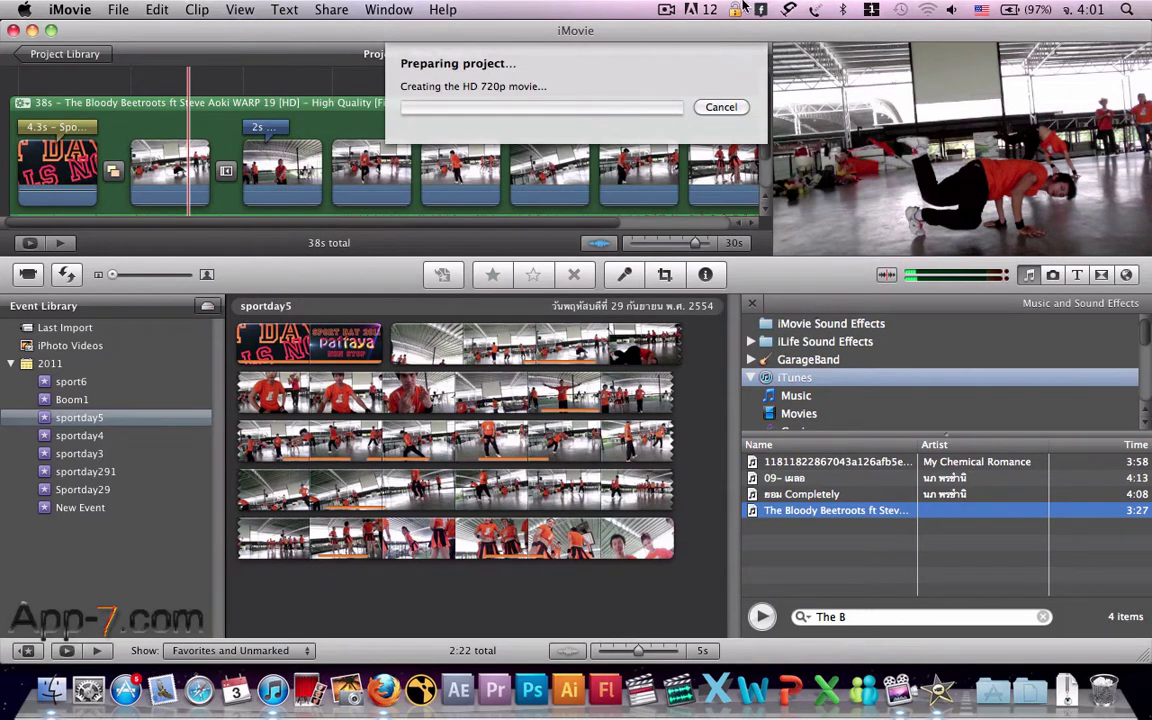
{"action": "left_click", "coordinate": [664, 9]}
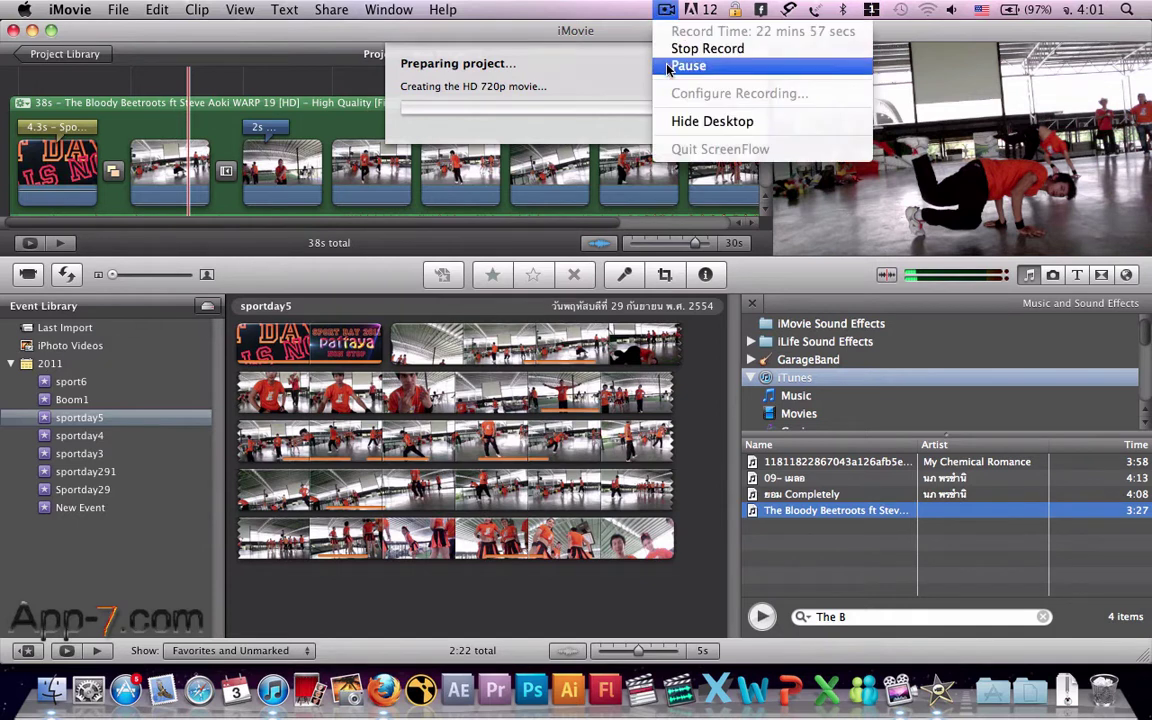
{"action": "left_click", "coordinate": [686, 75]}
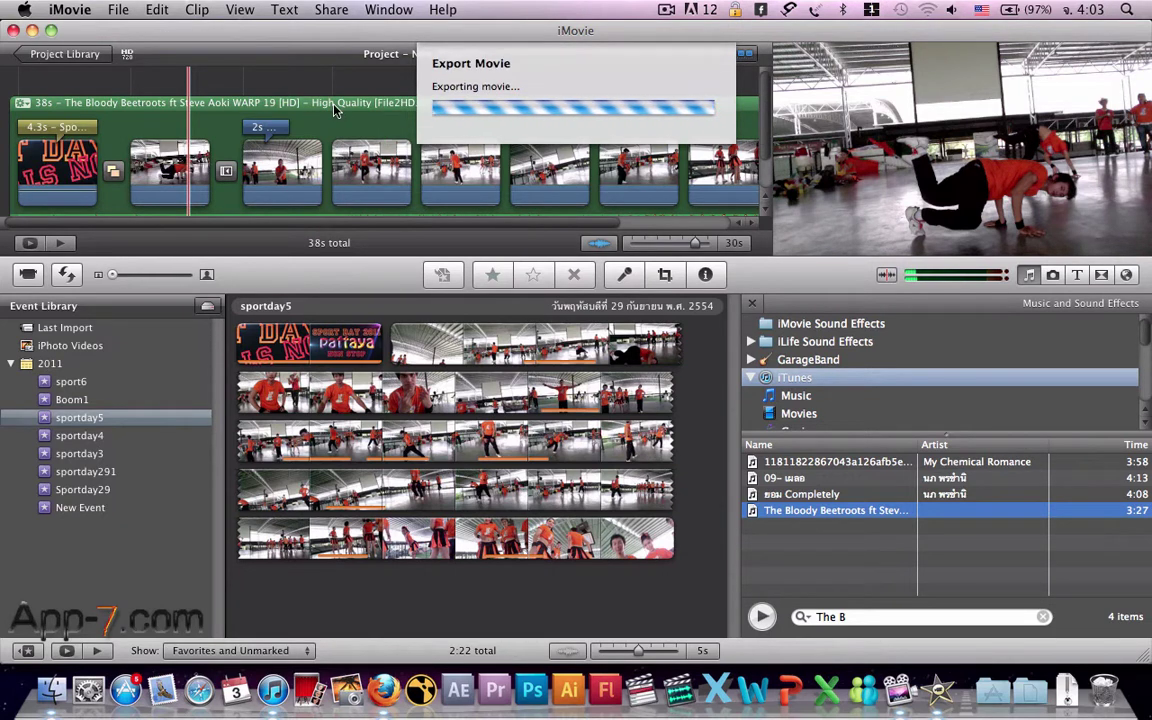
Reveal the desktop and preview the exported sportday.mov with Quick Look, skipping ahead during playback
{"action": "key", "text": "F11"}
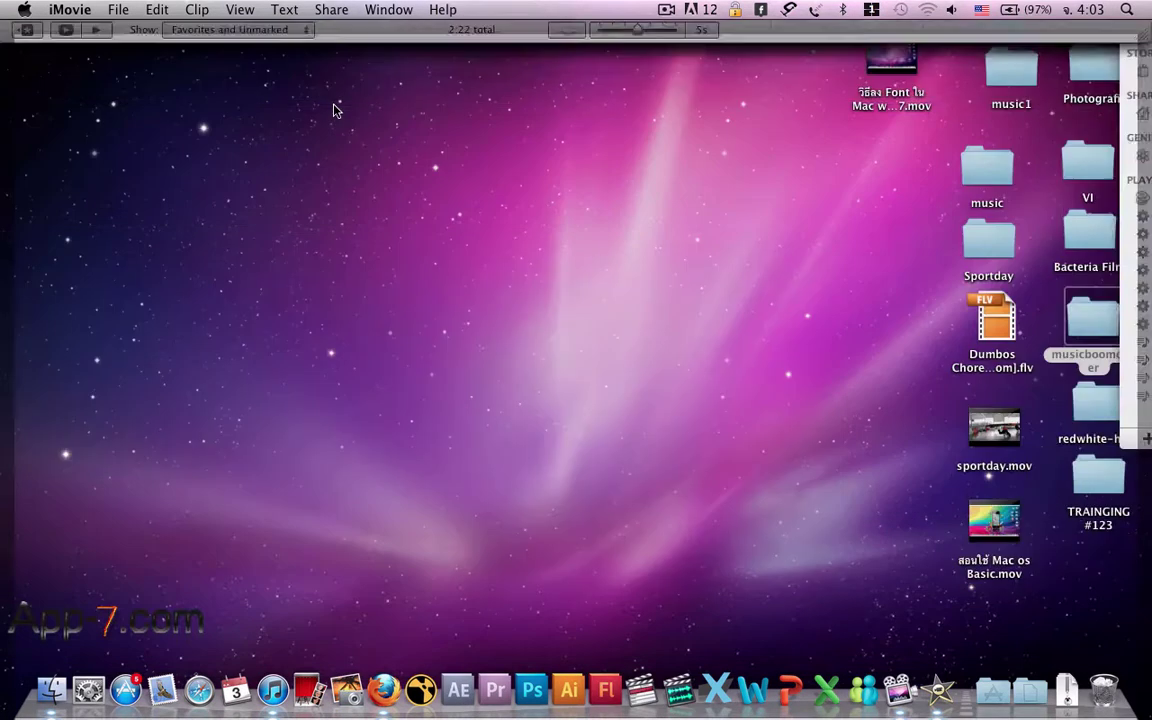
{"action": "left_click", "coordinate": [990, 440]}
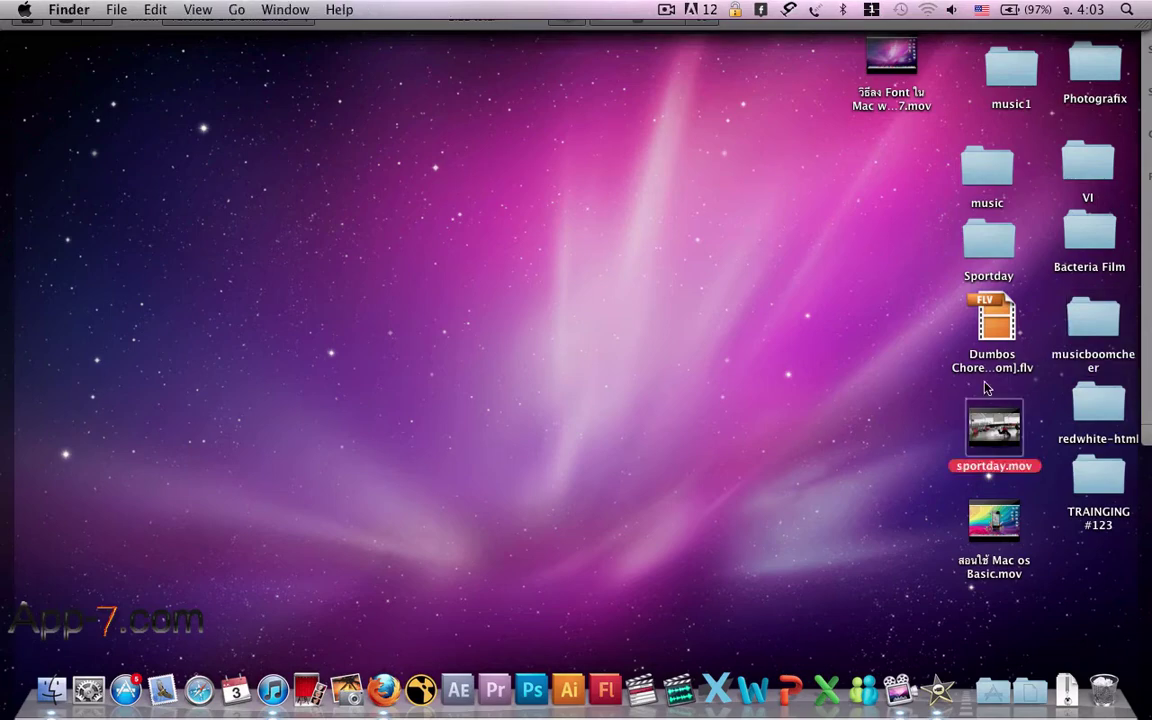
{"action": "key", "text": "space"}
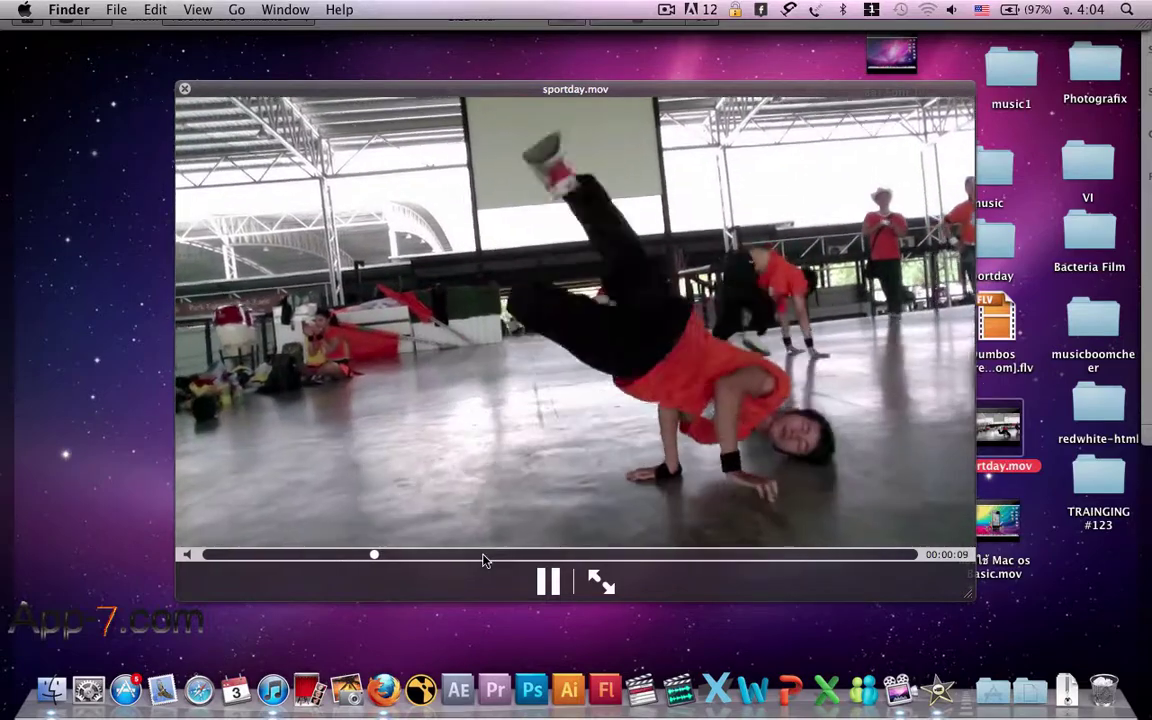
{"action": "left_click", "coordinate": [483, 556]}
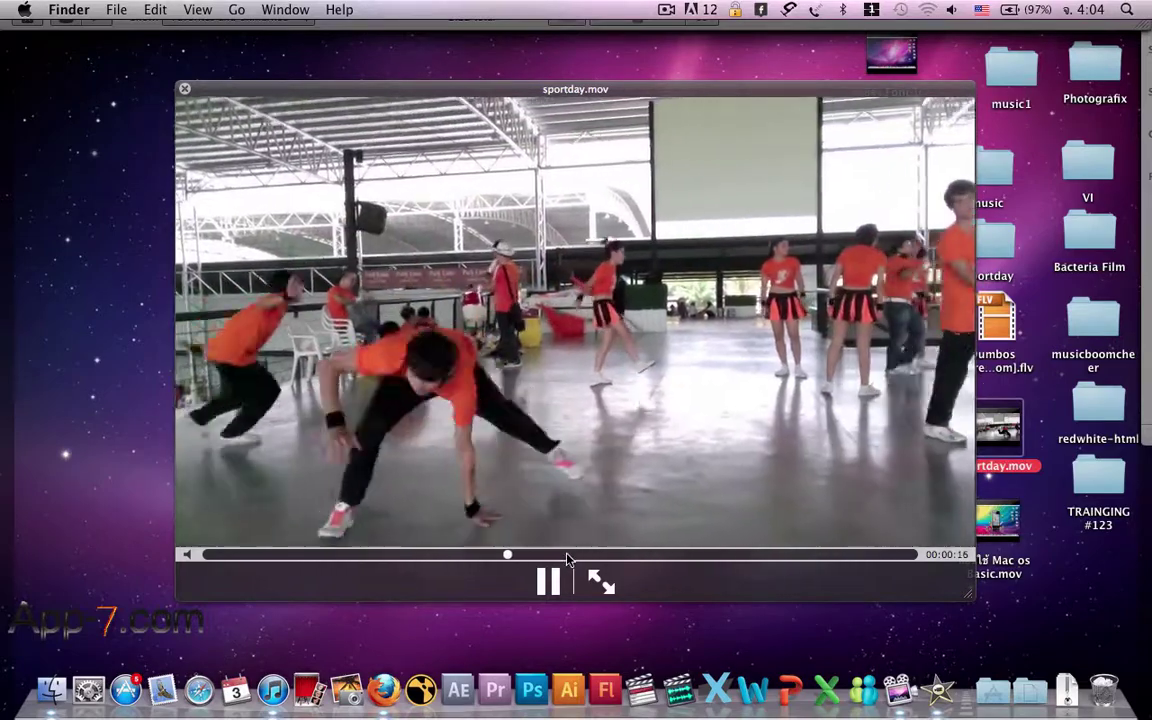